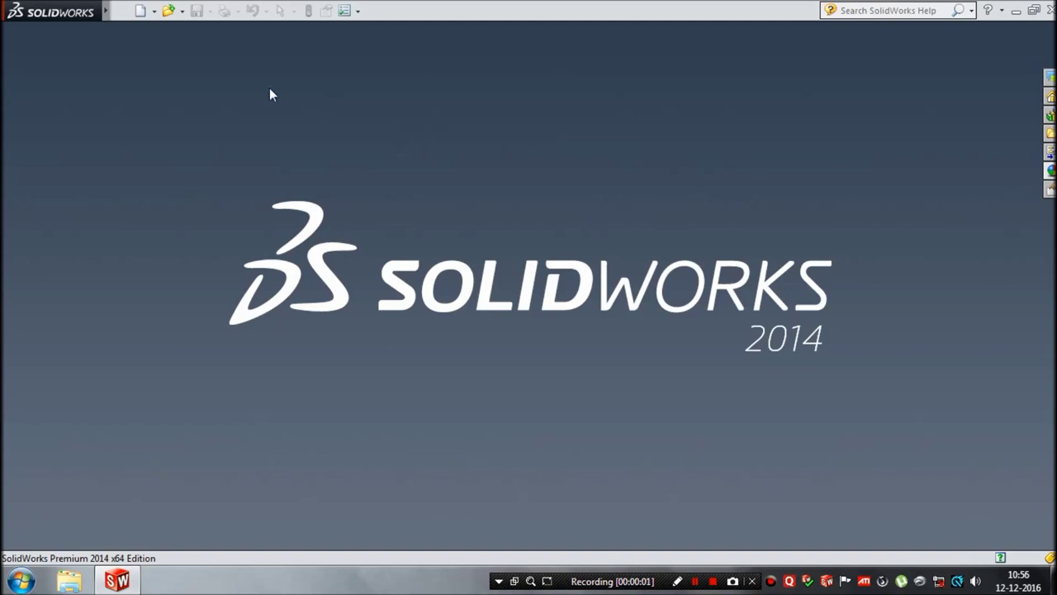
# Create a new part and start an Extruded Boss/Base sketch on the Front Plane
pyautogui.click(138, 14)
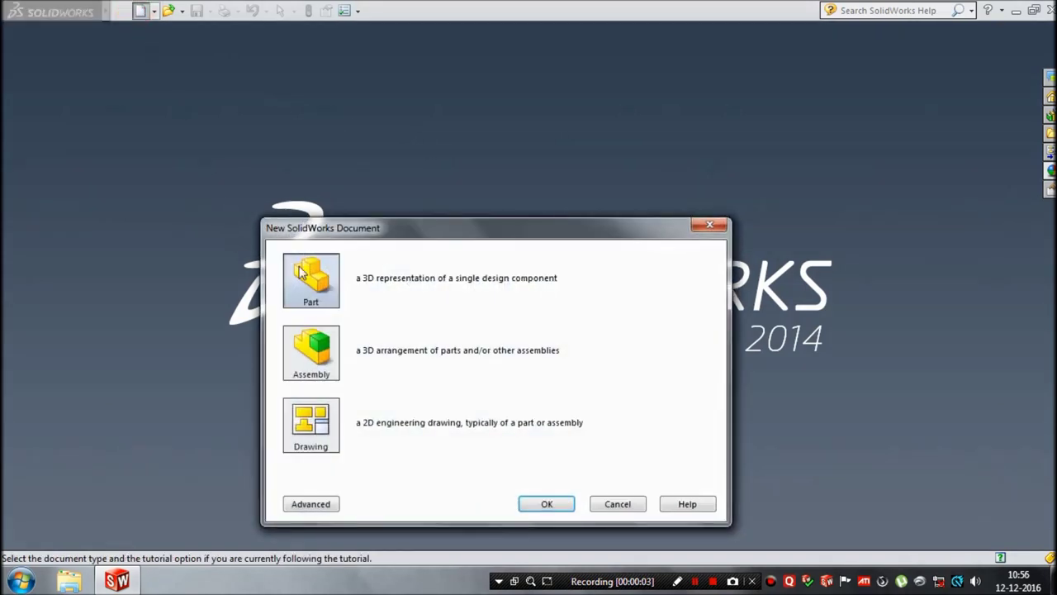
pyautogui.click(532, 506)
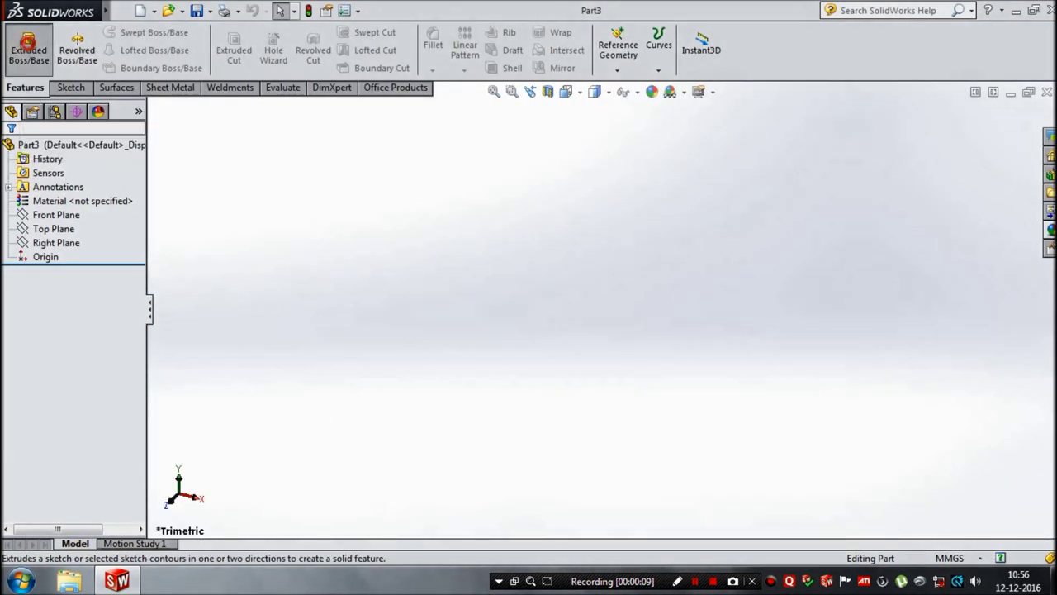
pyautogui.click(29, 51)
pyautogui.click(444, 171)
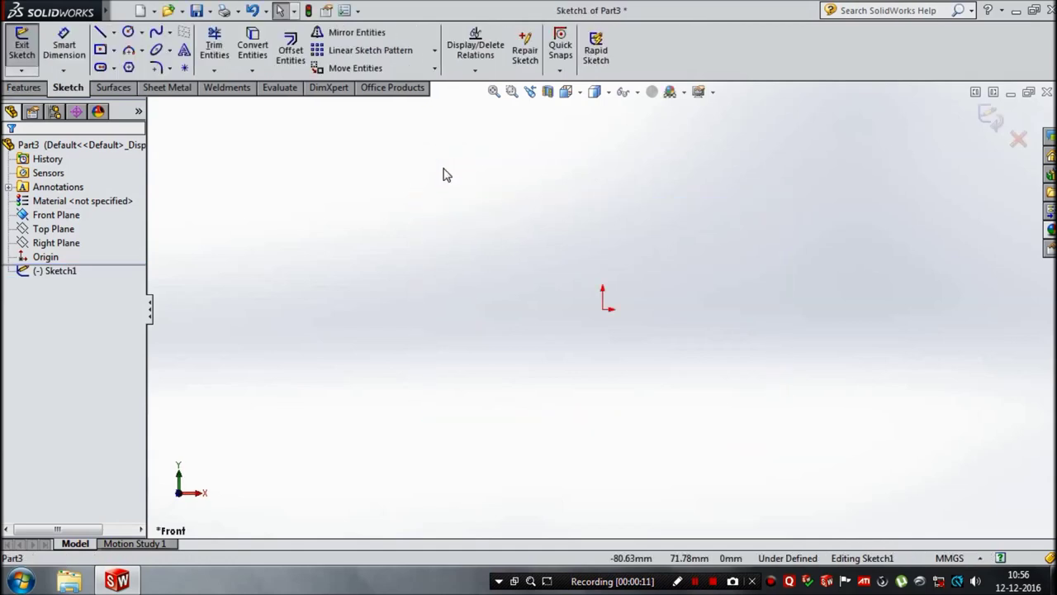
# Sketch concentric Ø56 and Ø112 (56*2) circles centred on the origin
pyautogui.click(128, 33)
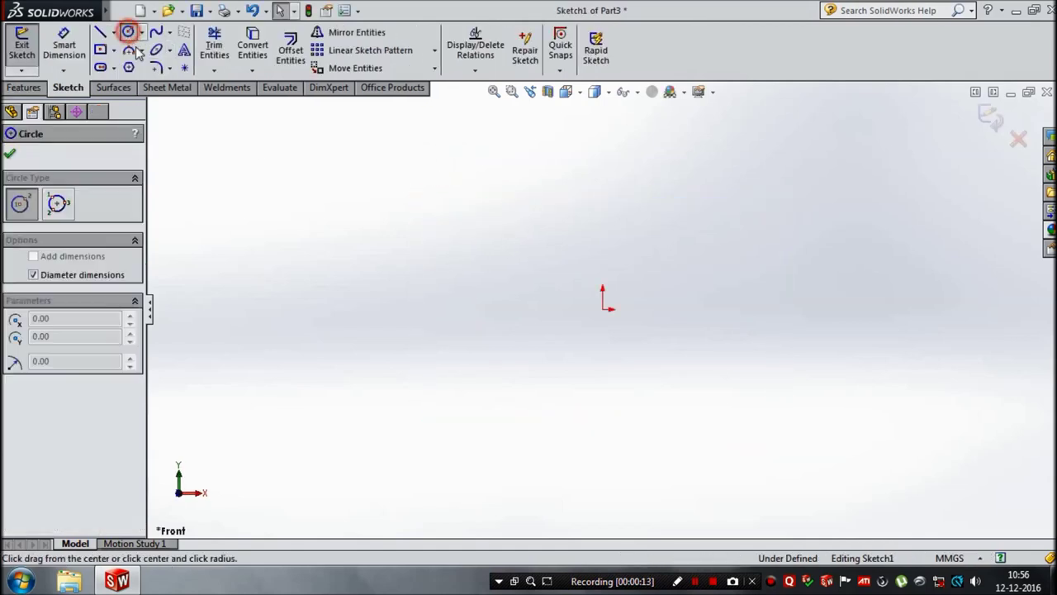
pyautogui.click(603, 310)
pyautogui.write('6')
pyautogui.press('Return')
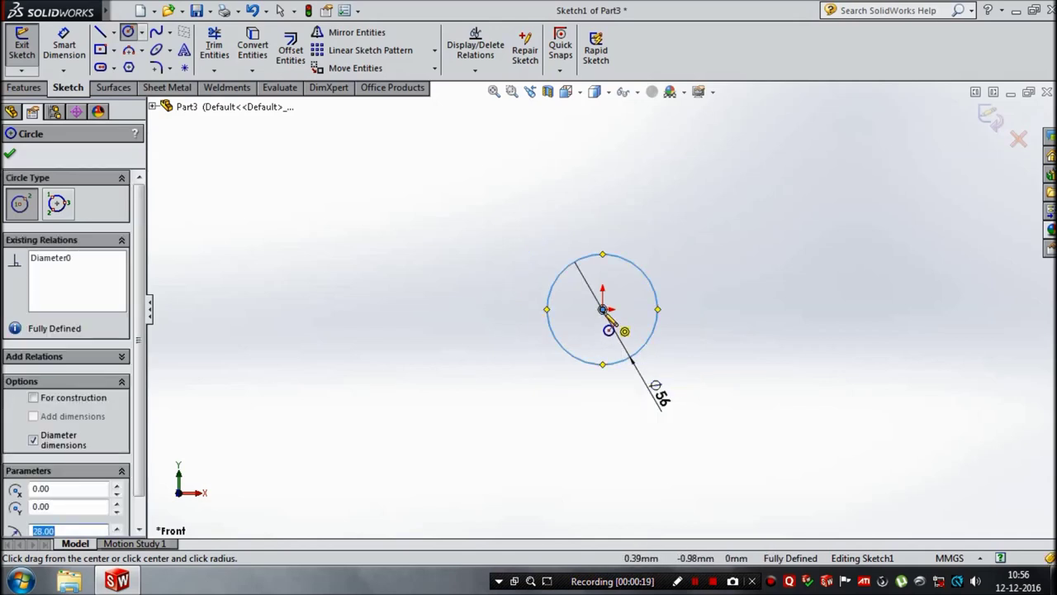
pyautogui.click(603, 310)
pyautogui.write('56*2')
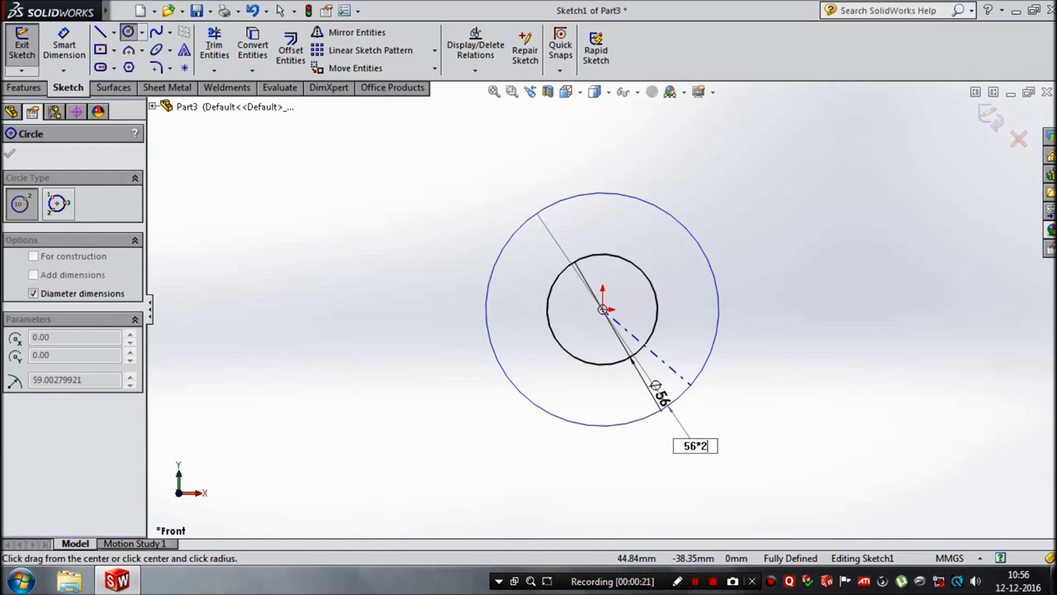
pyautogui.press('Return')
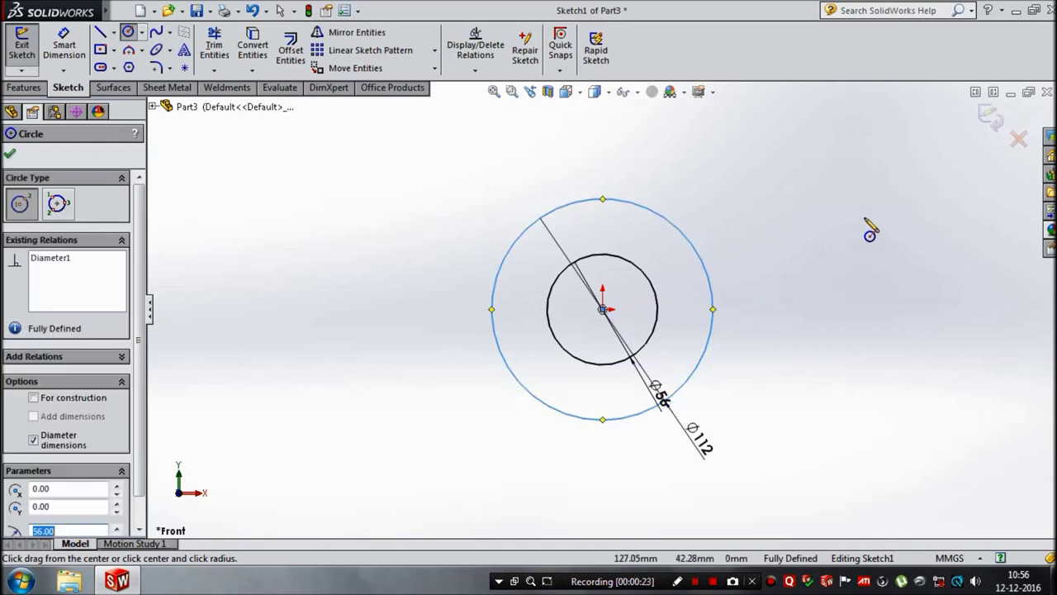
pyautogui.click(991, 120)
pyautogui.press('e')
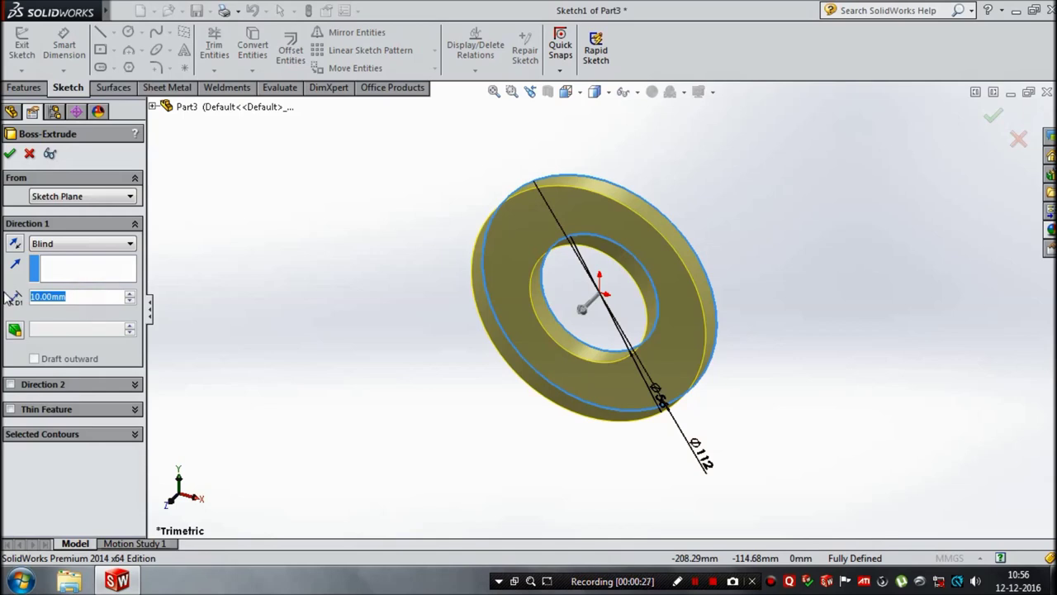
# Extrude the two circles 41 mm deep into a ring
pyautogui.write('41')
pyautogui.press('Return')
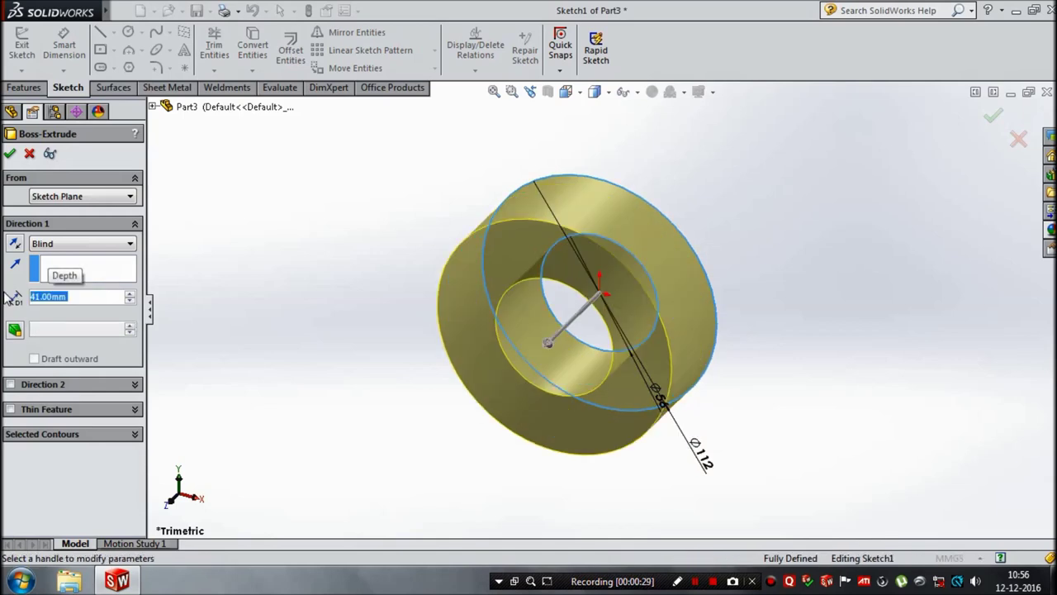
pyautogui.click(10, 154)
pyautogui.moveTo(336, 484)
pyautogui.mouseDown(button='middle')
pyautogui.moveTo(331, 429)
pyautogui.moveTo(442, 323)
pyautogui.moveTo(432, 338)
pyautogui.moveTo(413, 253)
pyautogui.mouseUp(button='middle')
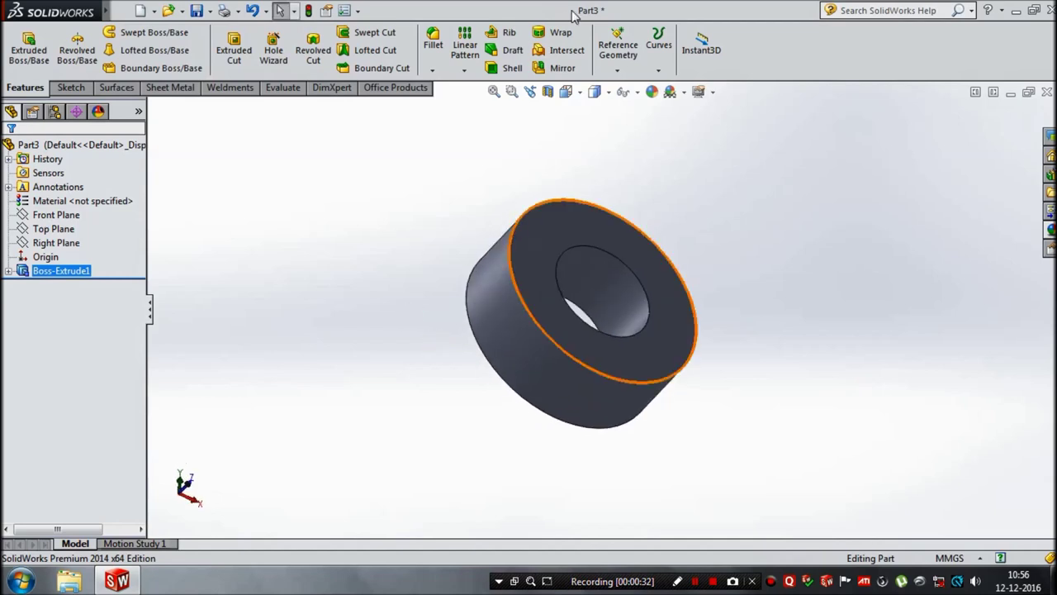
# Add reference plane Plane1 offset 32 mm from the ring's face
pyautogui.click(619, 66)
pyautogui.click(632, 88)
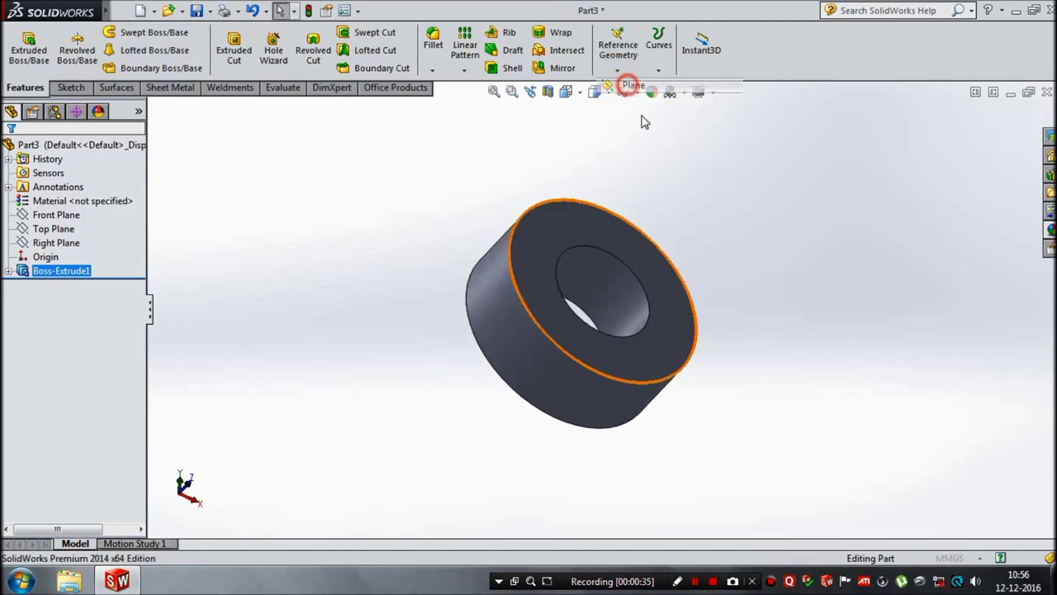
pyautogui.click(663, 261)
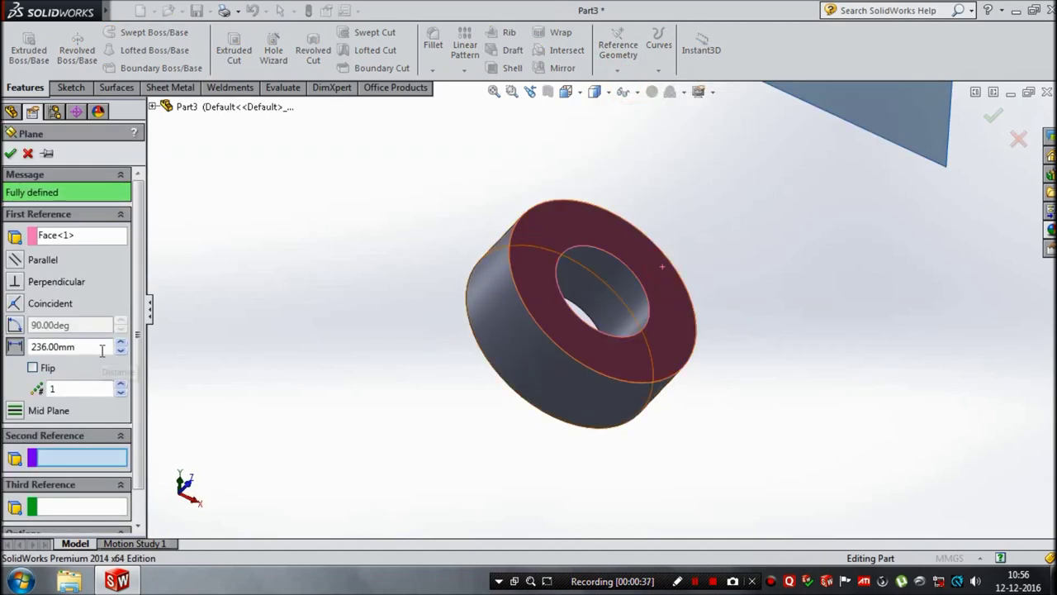
pyautogui.moveTo(102, 352); pyautogui.dragTo(12, 351)
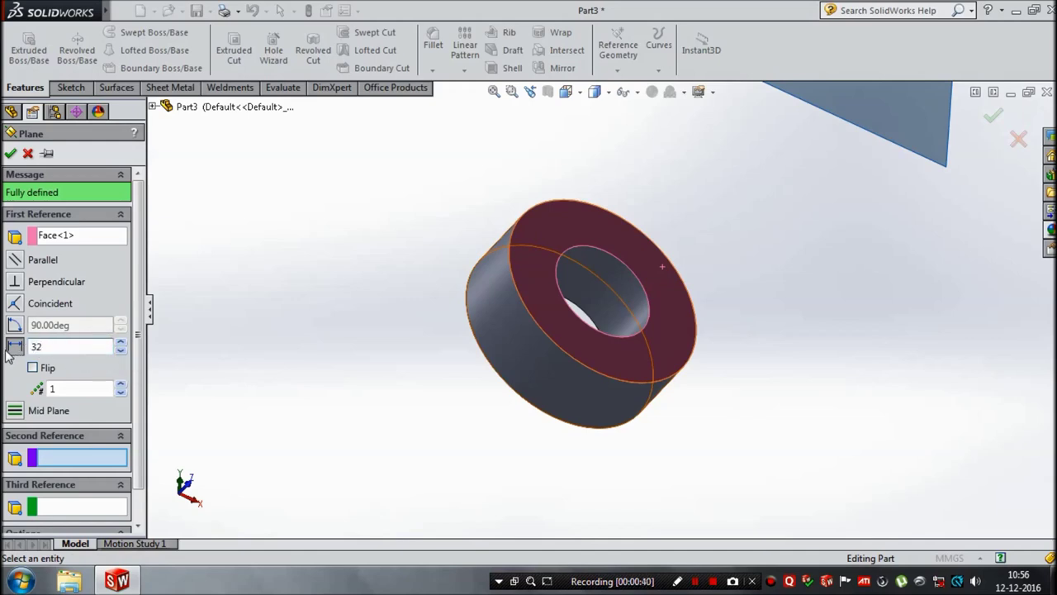
pyautogui.press('Return')
pyautogui.moveTo(384, 493); pyautogui.dragTo(371, 333, button='middle')
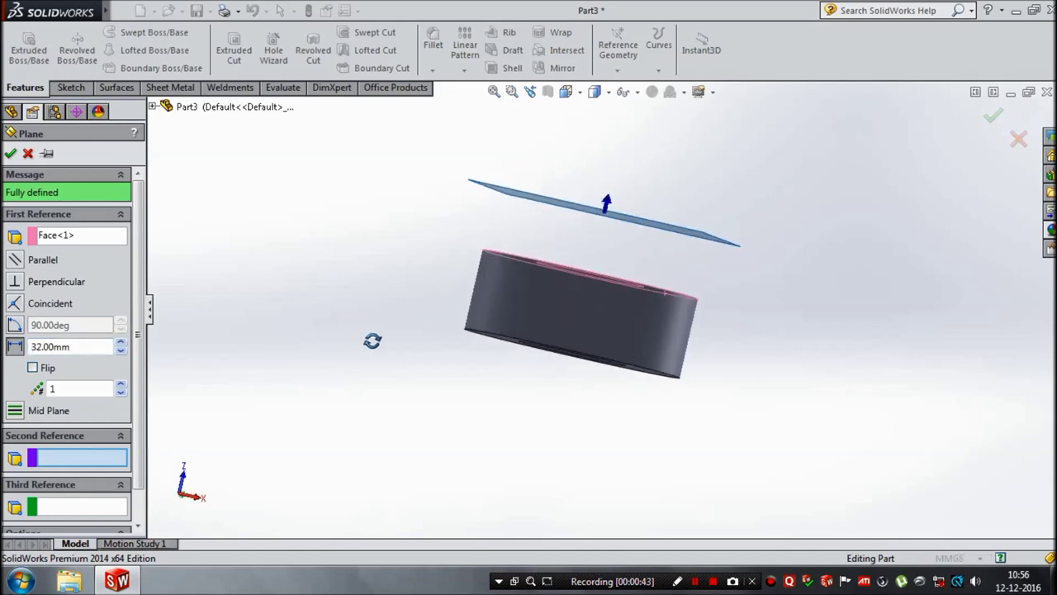
pyautogui.click(10, 154)
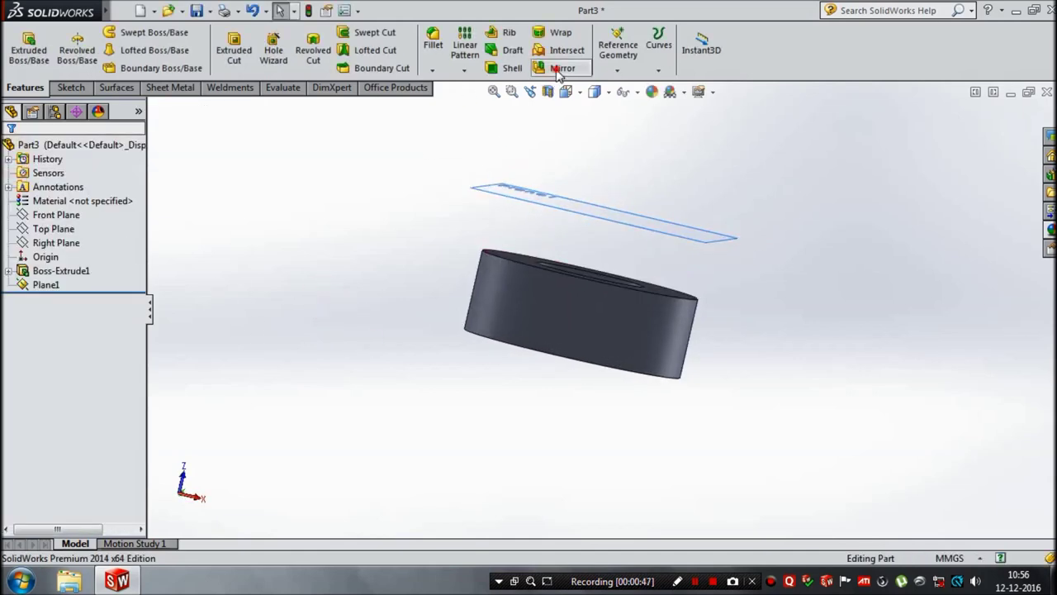
# Mirror the ring body across Plane1 with Merge solids unchecked, keeping a separate body
pyautogui.click(559, 72)
pyautogui.click(101, 318)
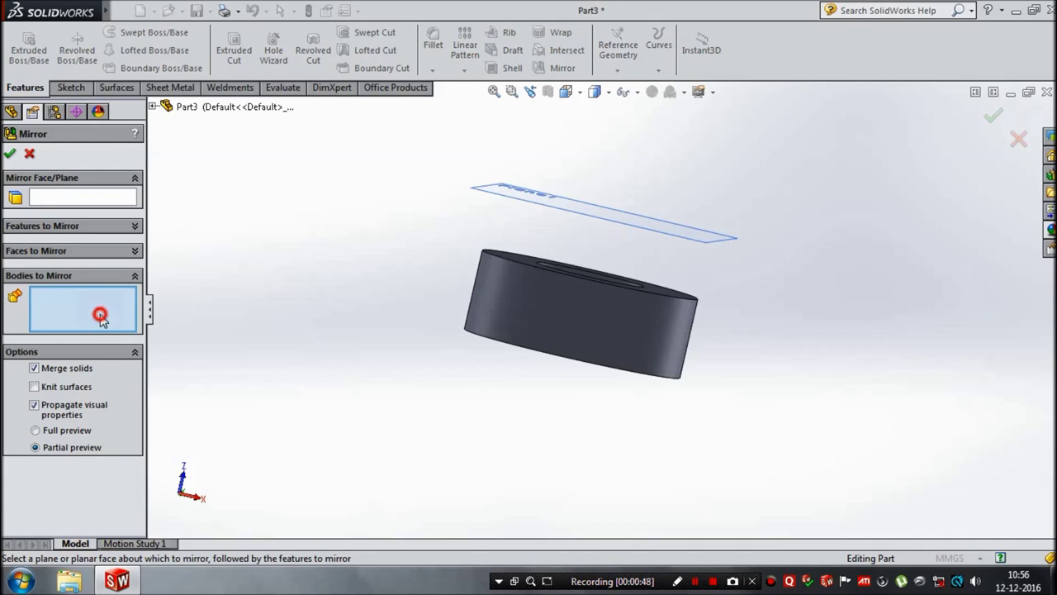
pyautogui.click(508, 322)
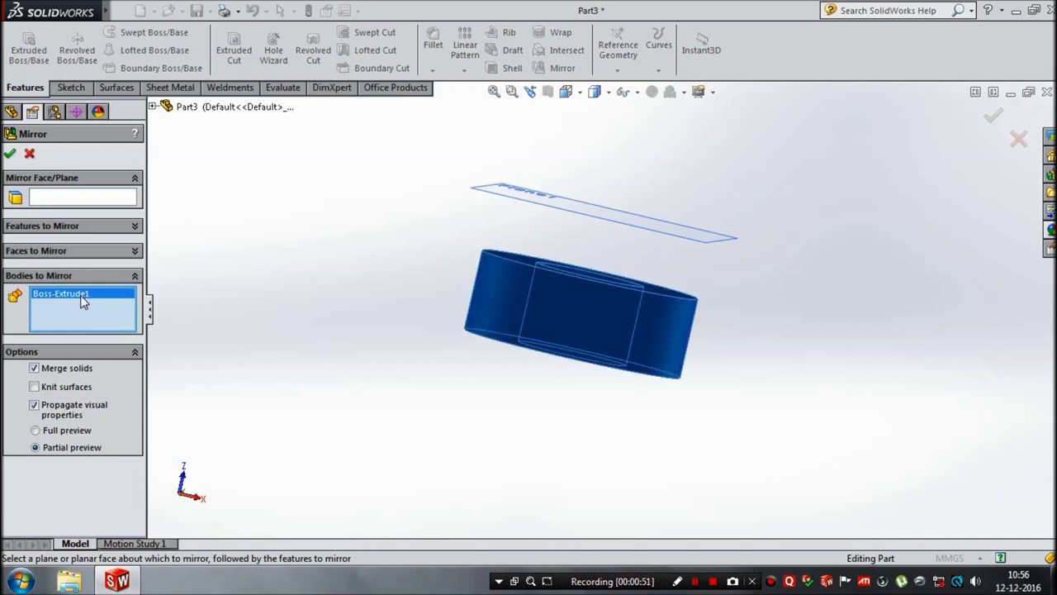
pyautogui.click(98, 205)
pyautogui.click(570, 211)
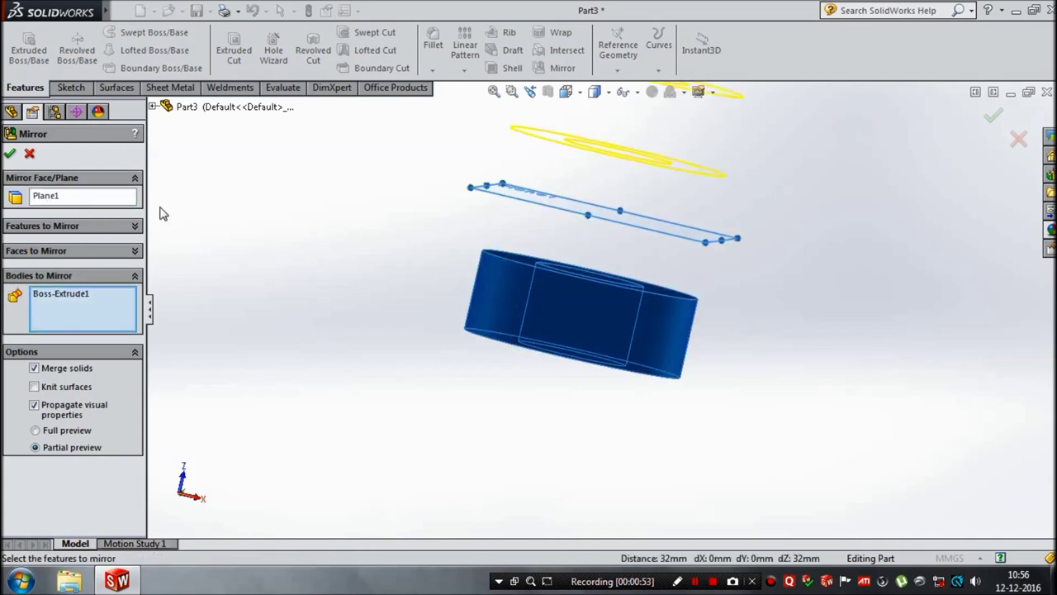
pyautogui.click(10, 154)
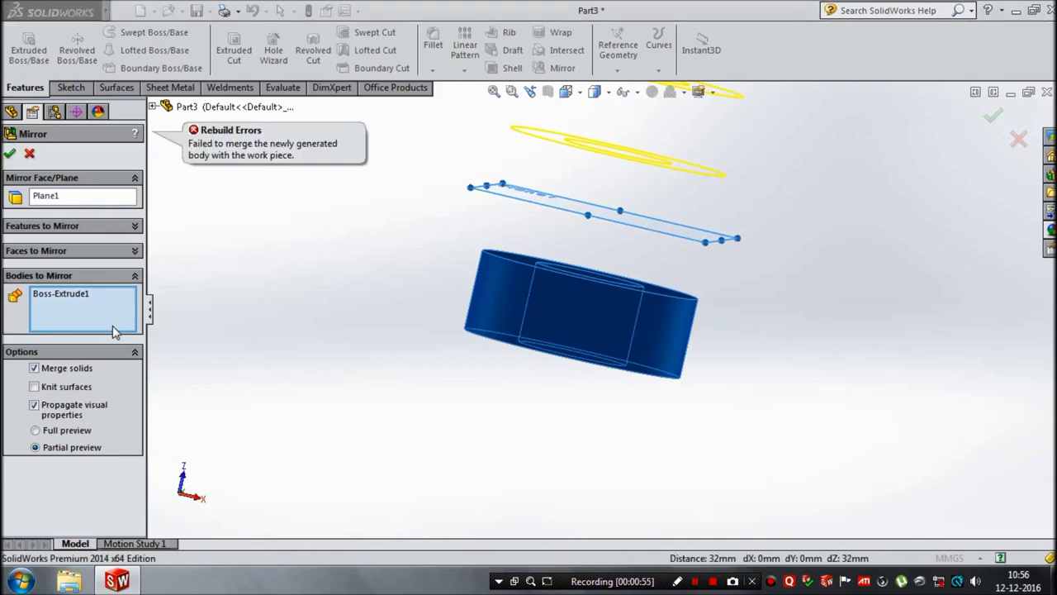
pyautogui.click(57, 365)
pyautogui.click(10, 154)
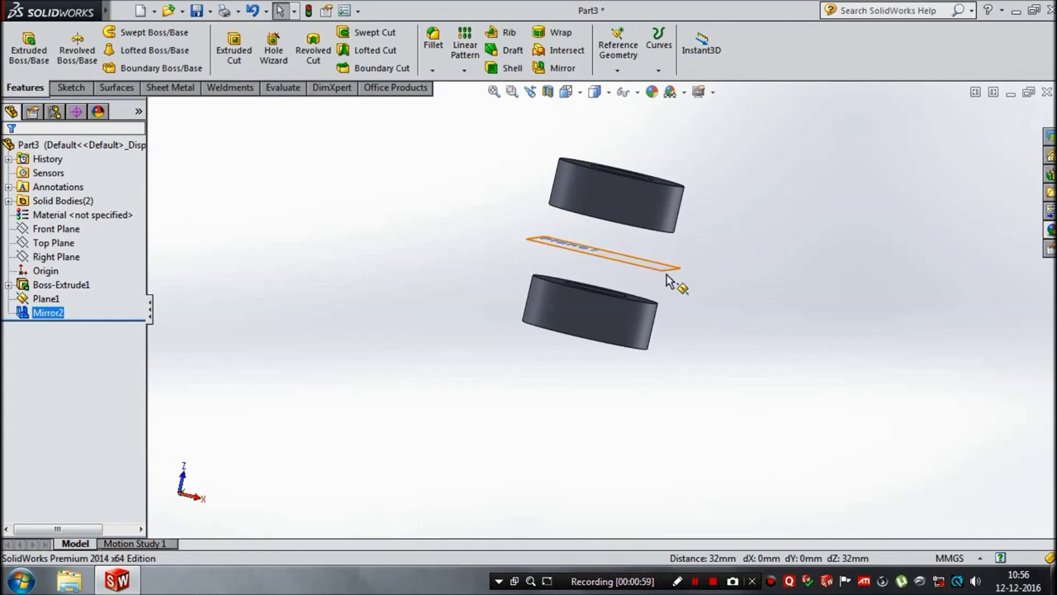
# Hide Plane1 and select the Top Plane
pyautogui.click(672, 272)
pyautogui.rightClick(671, 270)
pyautogui.click(713, 246)
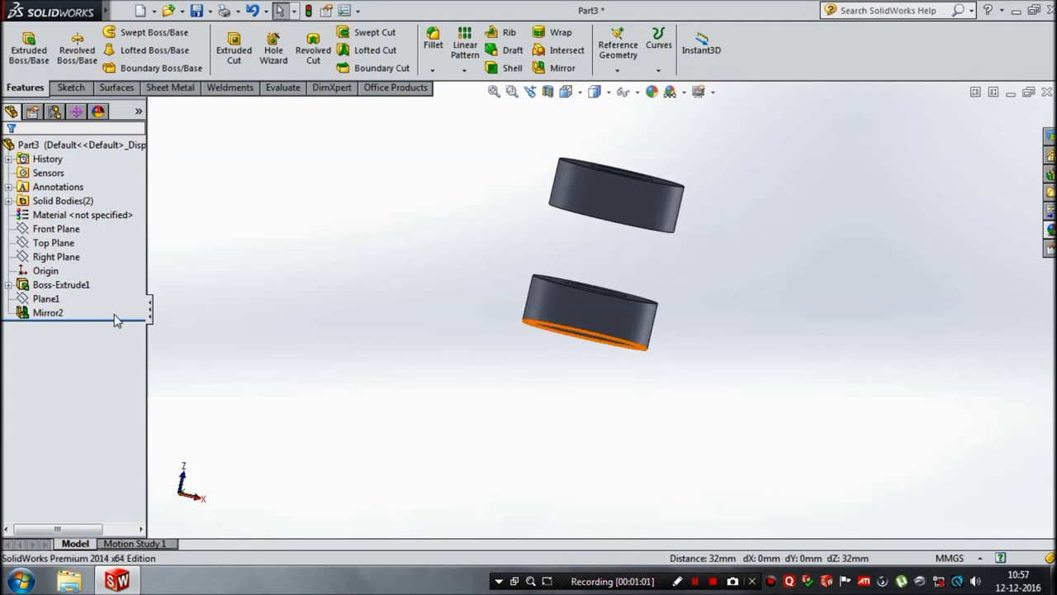
pyautogui.click(60, 230)
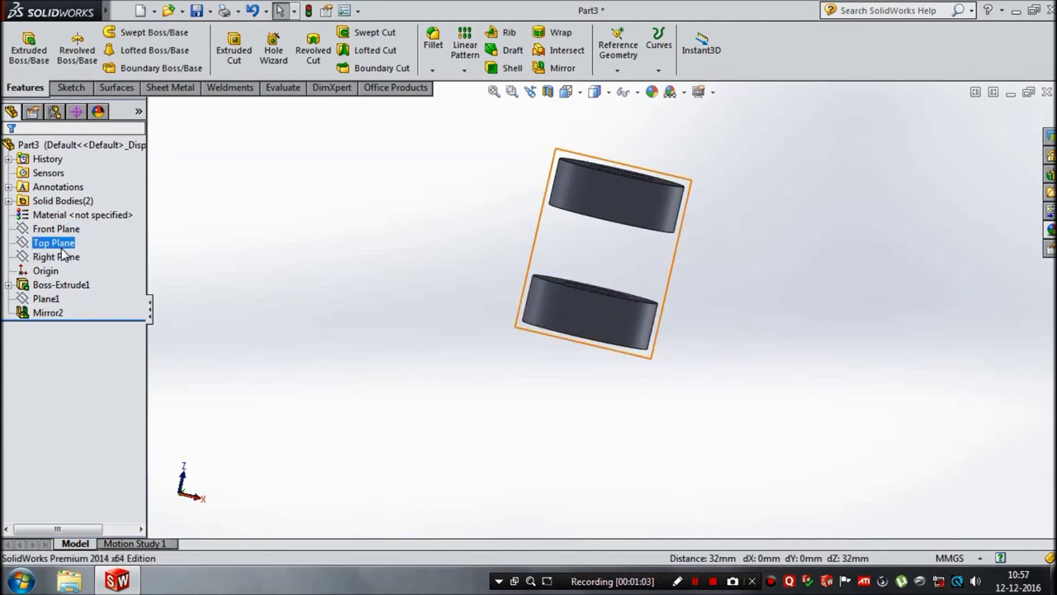
pyautogui.click(54, 242)
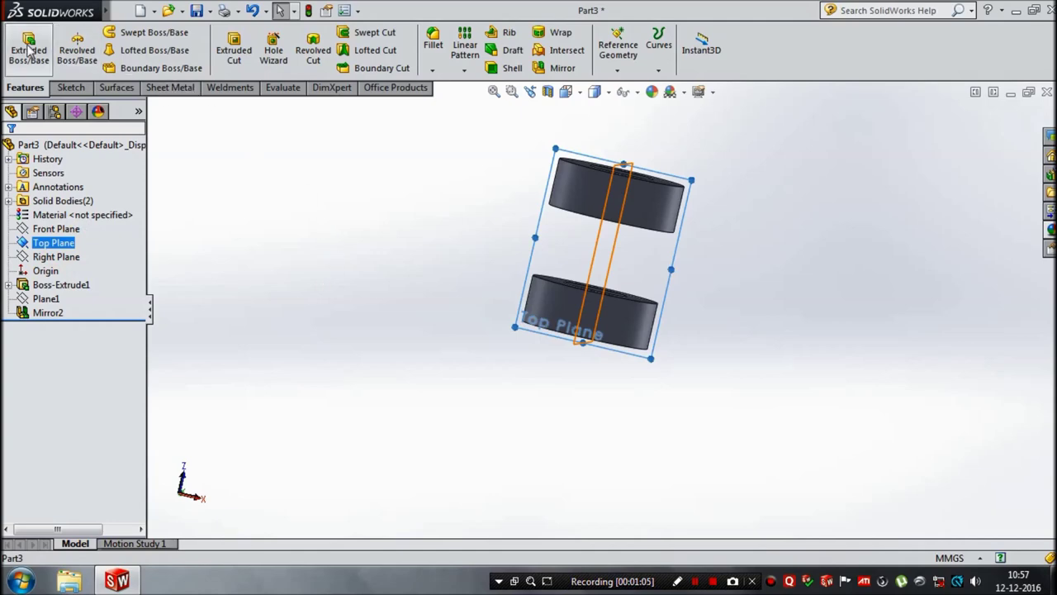
# Start a sketch on the Top Plane and view it face-on
pyautogui.click(69, 87)
pyautogui.click(22, 45)
pyautogui.press('space')
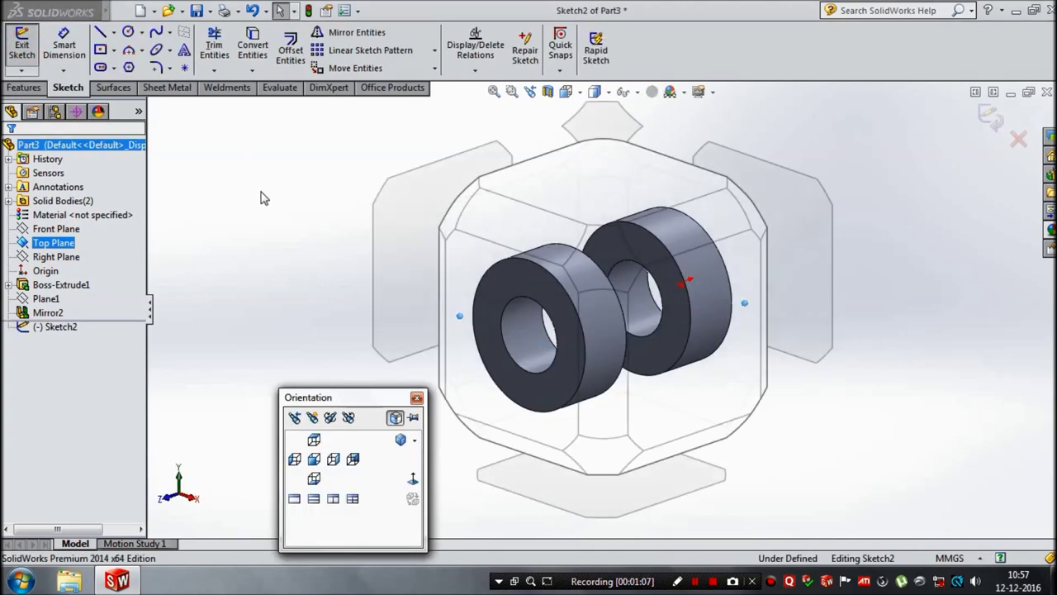
pyautogui.click(644, 182)
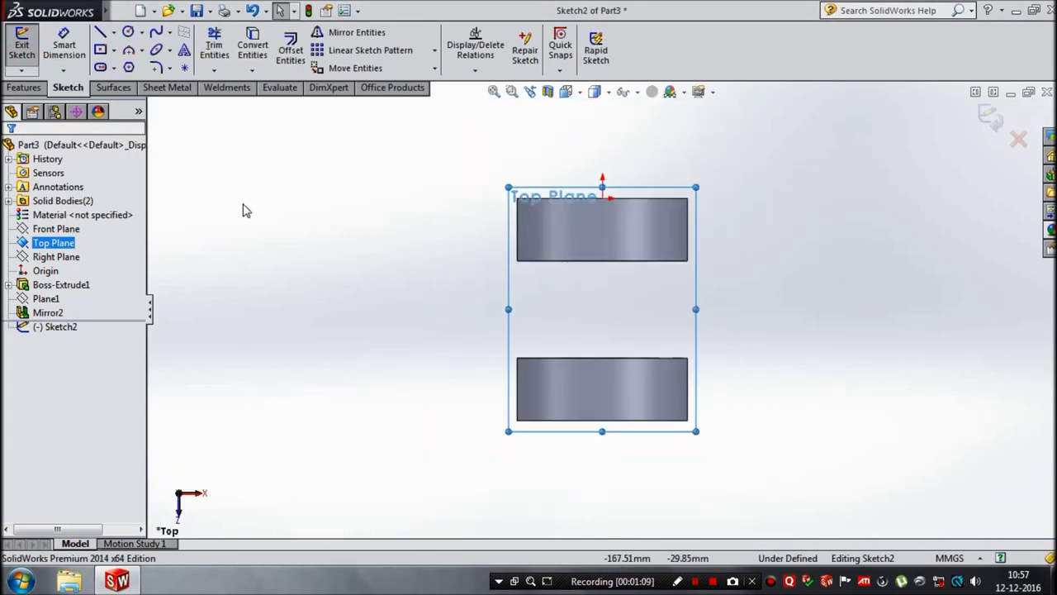
# Draw infinite centerlines: vertical through the origin, horizontal, and vertical to the right
pyautogui.click(114, 32)
pyautogui.click(132, 65)
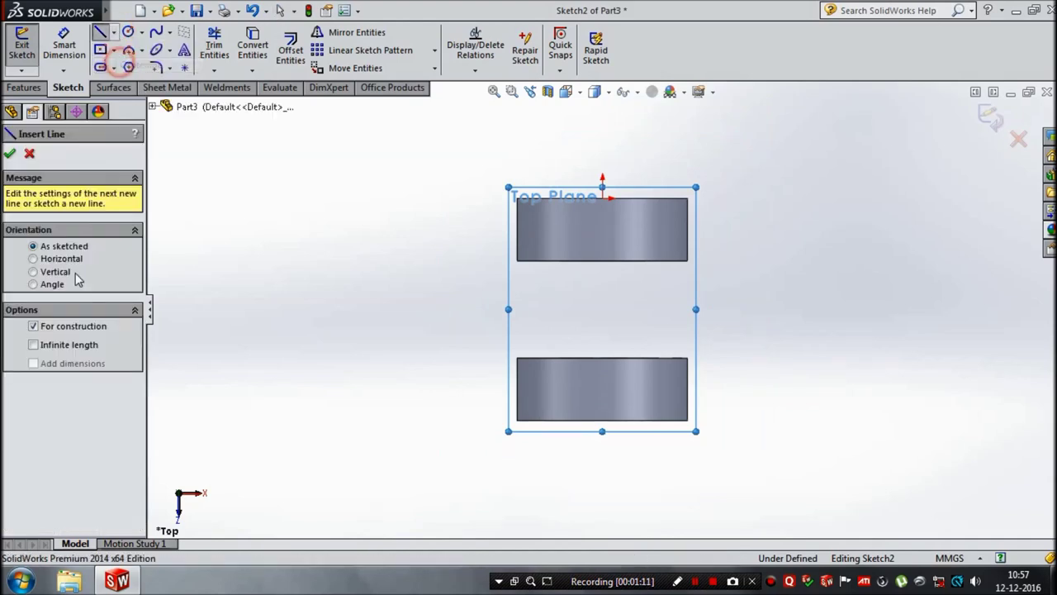
pyautogui.click(64, 346)
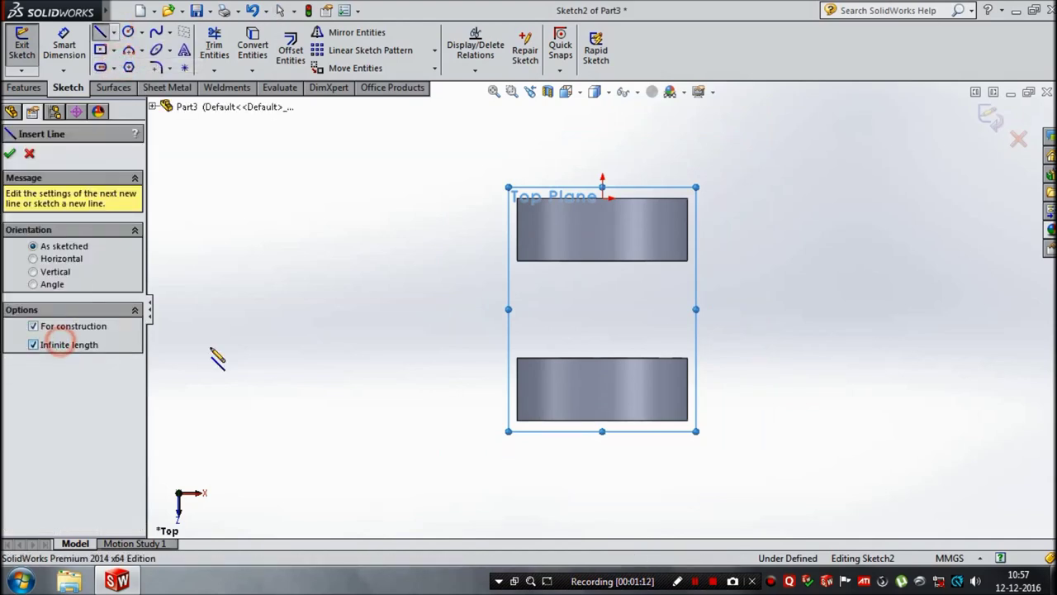
pyautogui.click(602, 196)
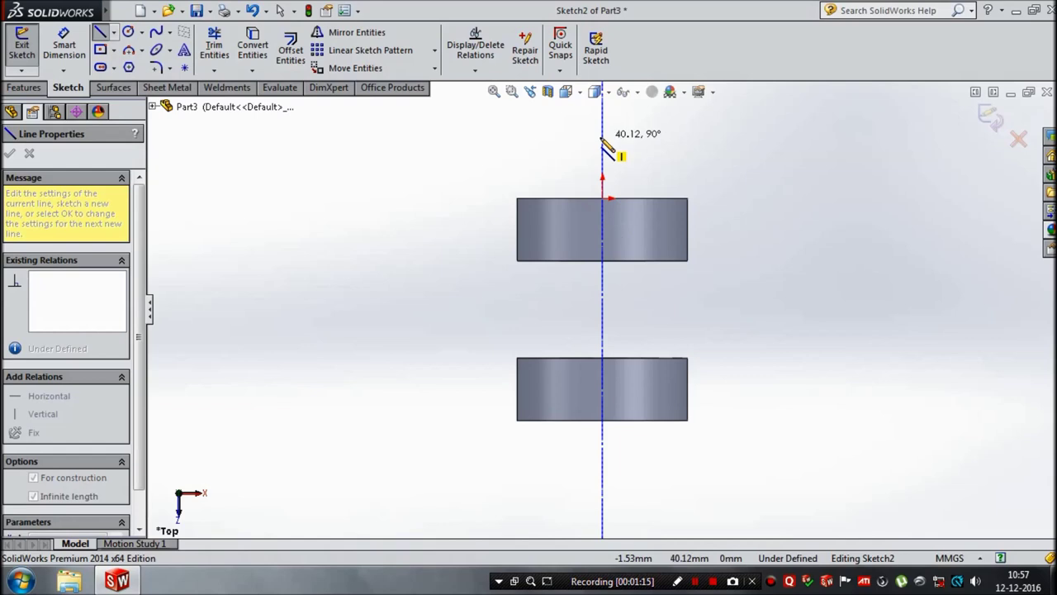
pyautogui.click(602, 139)
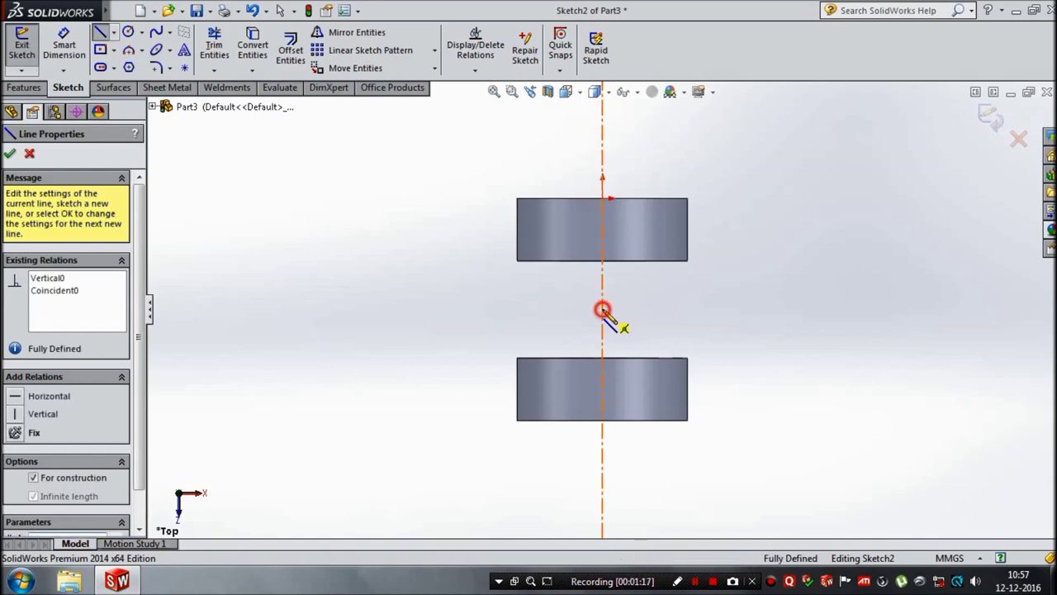
pyautogui.click(603, 310)
pyautogui.click(738, 309)
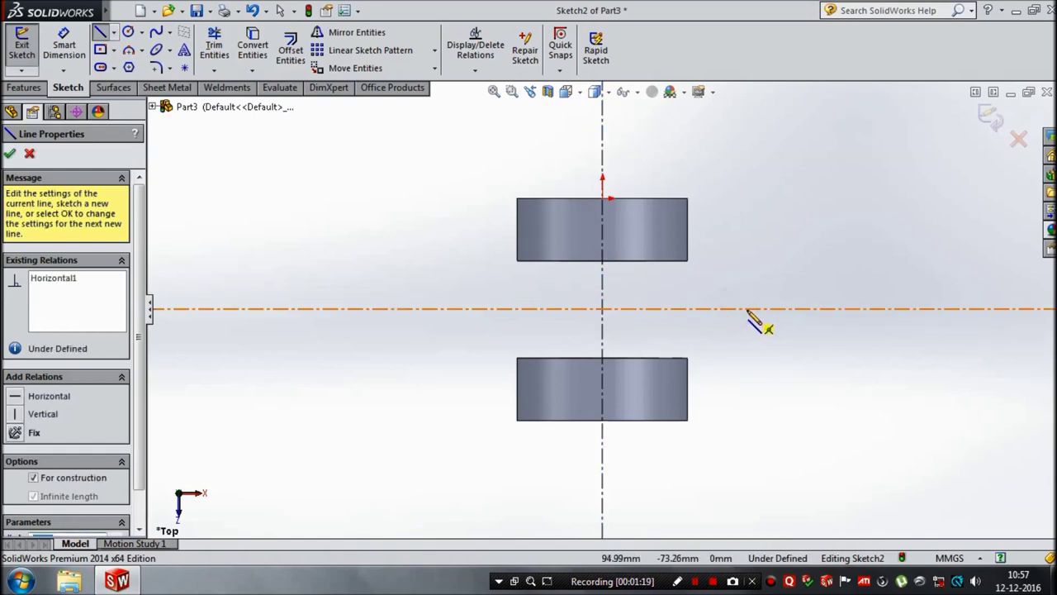
pyautogui.click(748, 308)
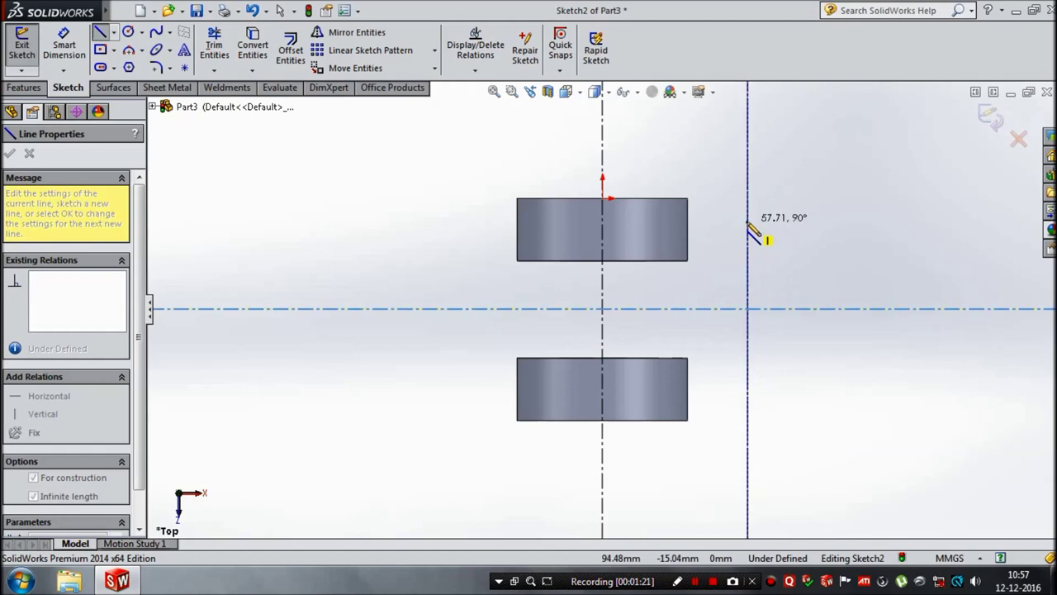
pyautogui.click(750, 225)
# Try dimensioning the horizontal centerline, dismissing the infinite-line warnings
pyautogui.click(63, 46)
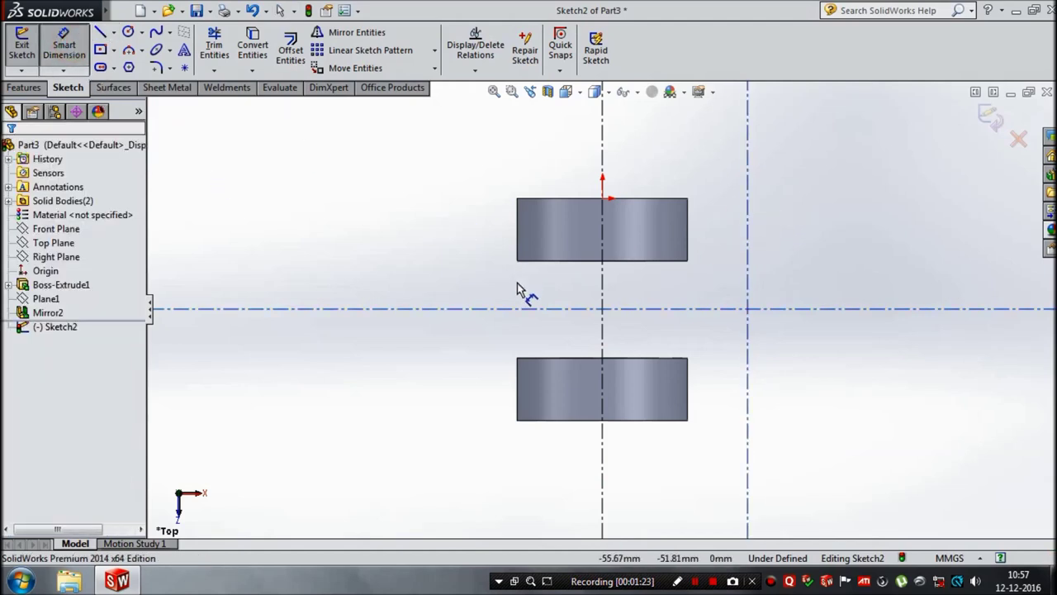
pyautogui.click(514, 309)
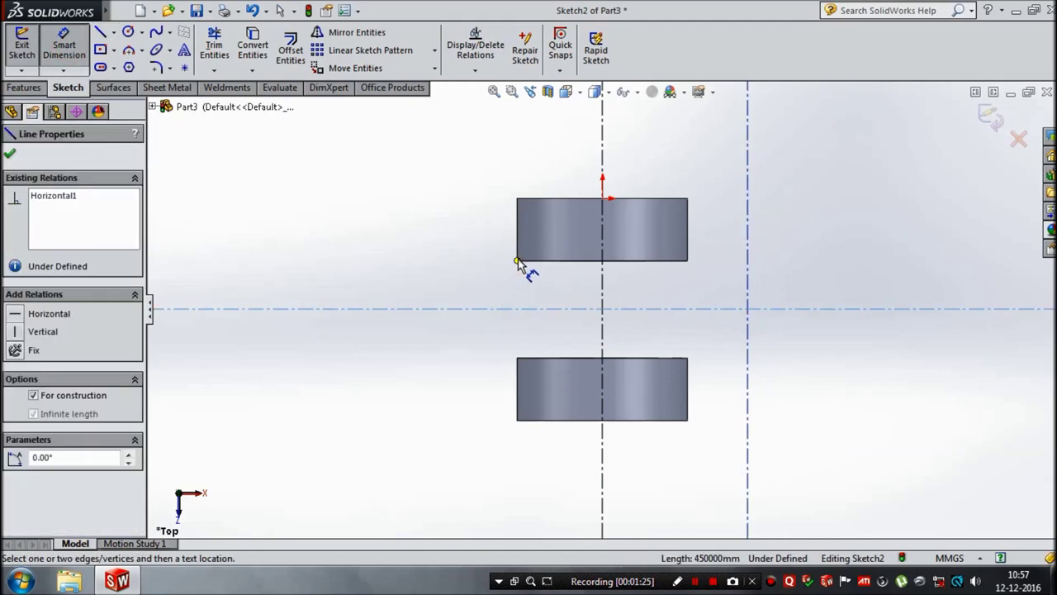
pyautogui.click(519, 261)
pyautogui.click(617, 292)
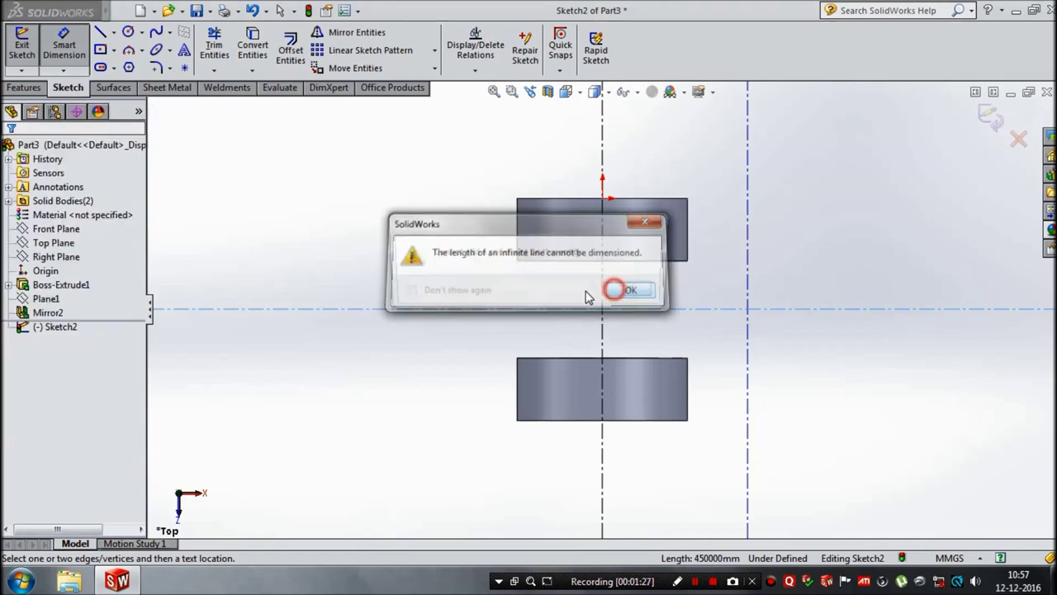
pyautogui.click(620, 290)
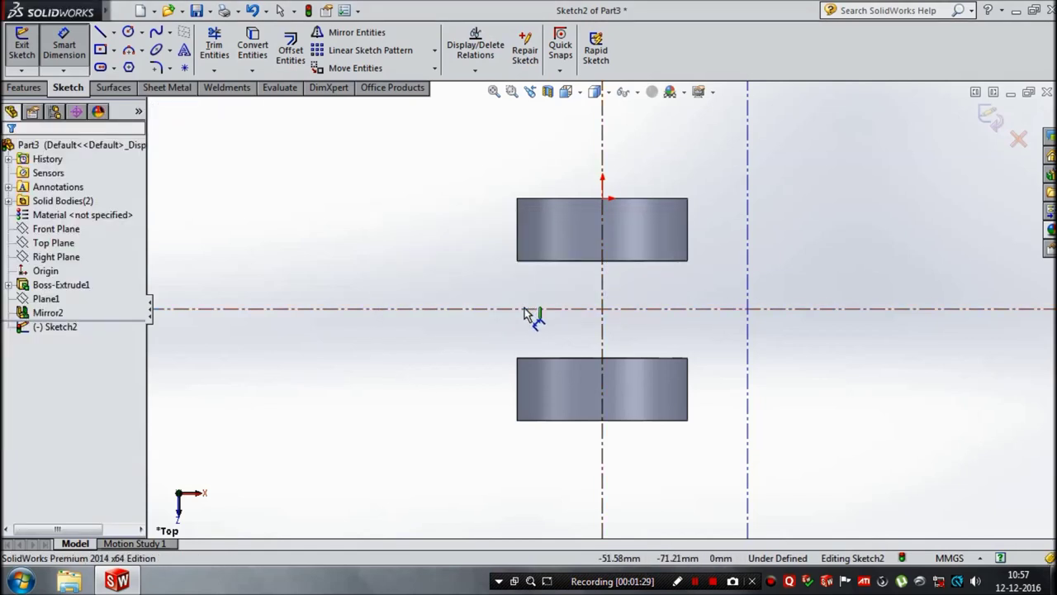
pyautogui.click(526, 309)
pyautogui.click(520, 265)
pyautogui.click(635, 294)
pyautogui.click(633, 292)
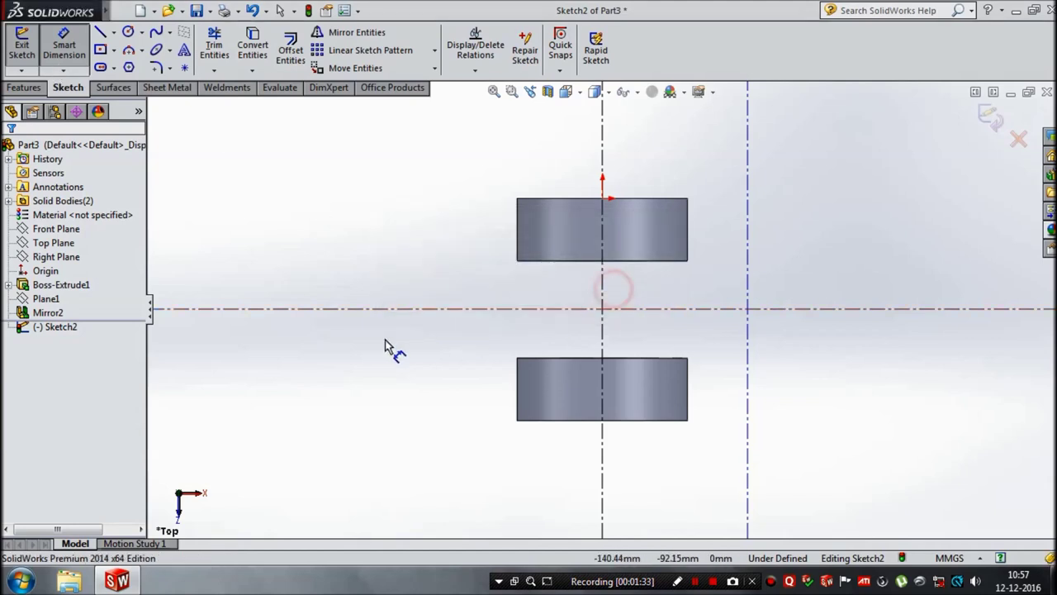
pyautogui.click(58, 40)
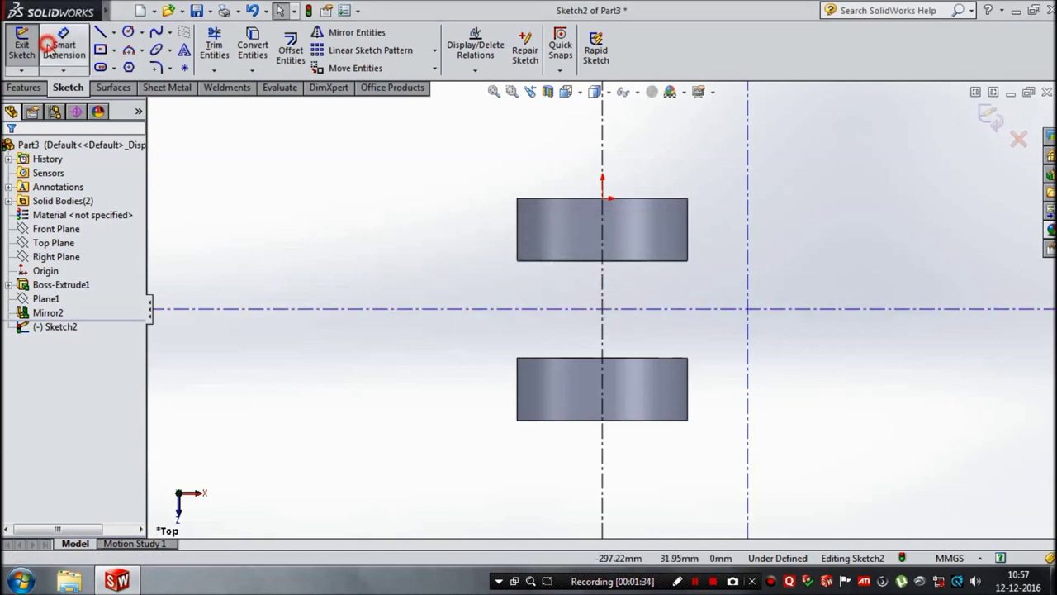
# Dimension the distance from the origin to the horizontal centerline
pyautogui.click(557, 309)
pyautogui.click(602, 199)
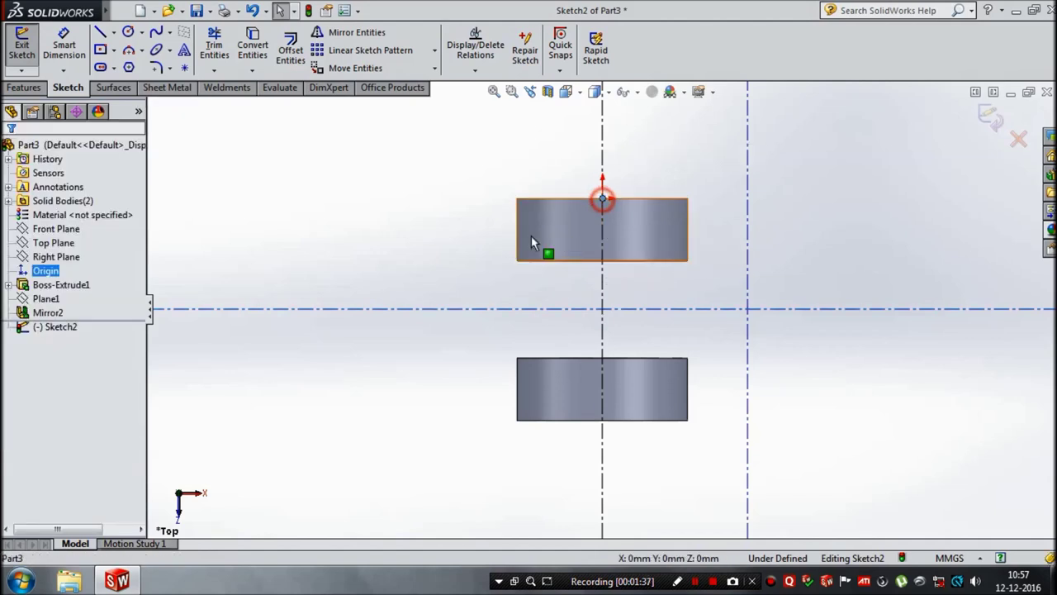
pyautogui.click(515, 309)
pyautogui.click(54, 47)
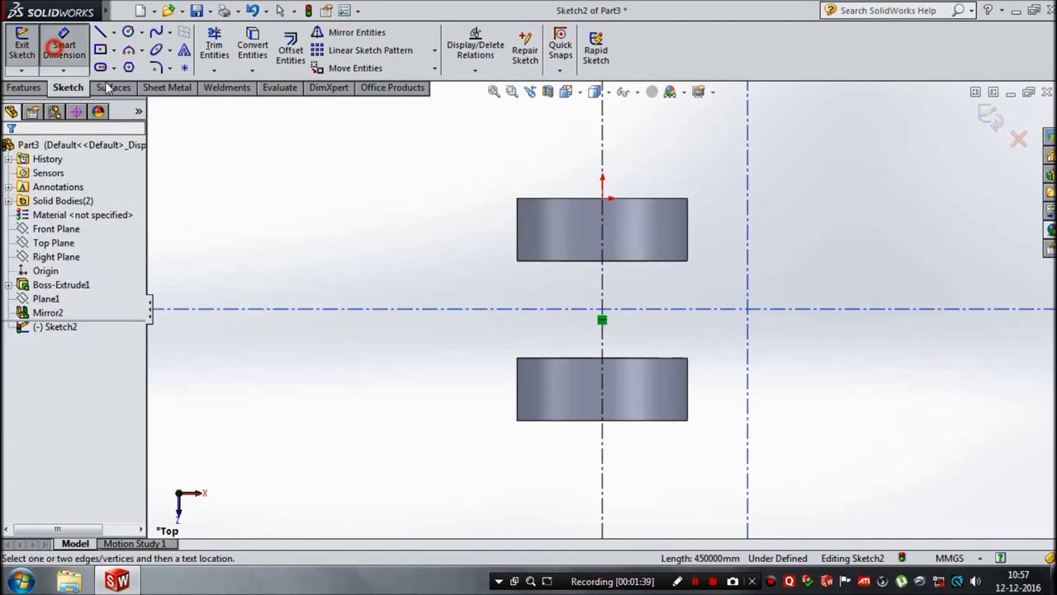
pyautogui.click(538, 309)
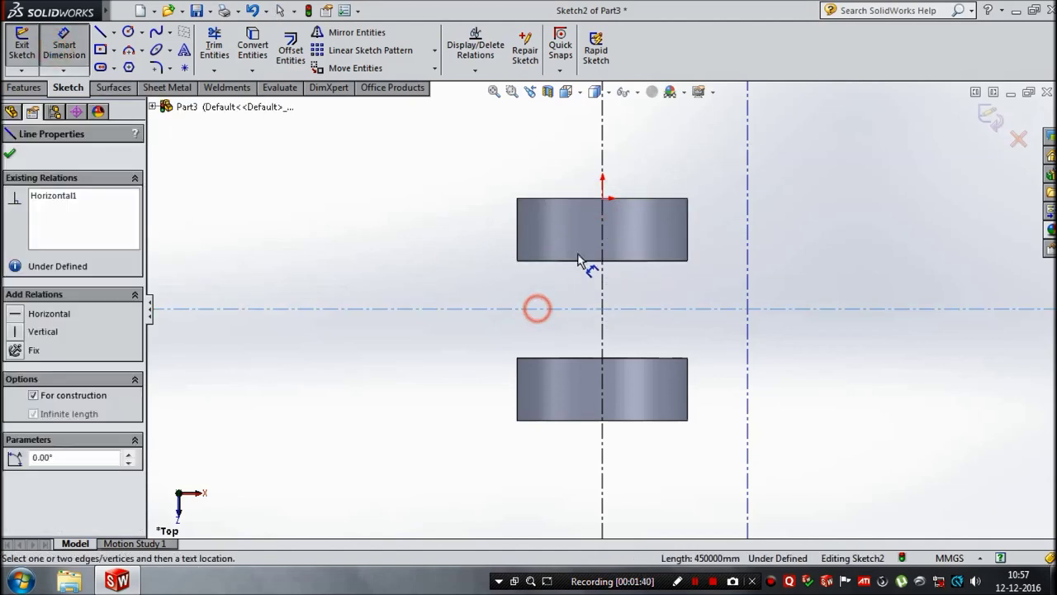
pyautogui.click(602, 199)
pyautogui.click(364, 252)
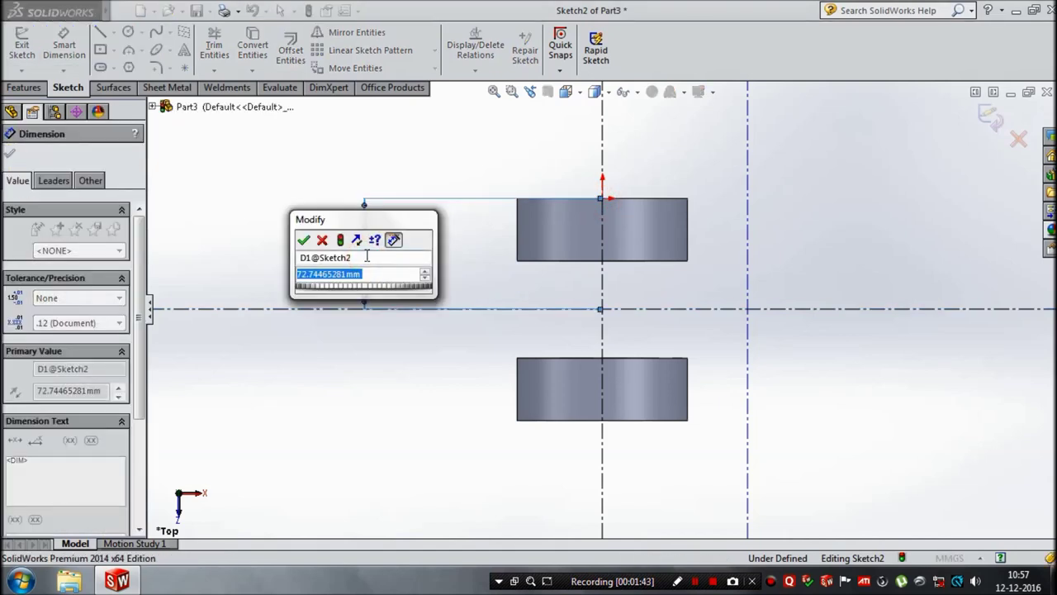
# Set the origin-to-horizontal-centerline distance to 73 mm
pyautogui.write('80.4')
pyautogui.press('Escape')
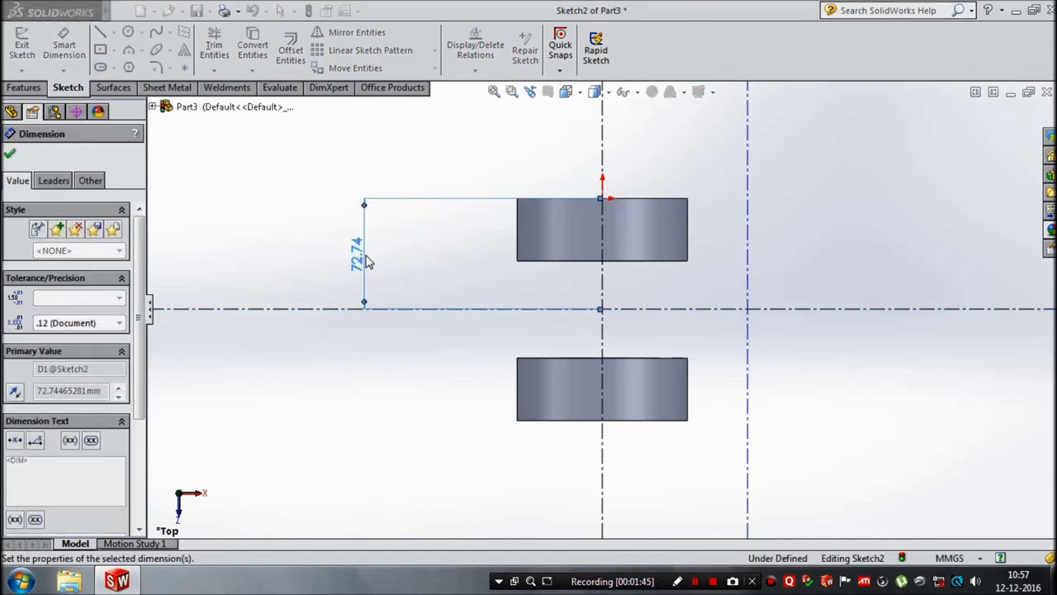
pyautogui.click(234, 271)
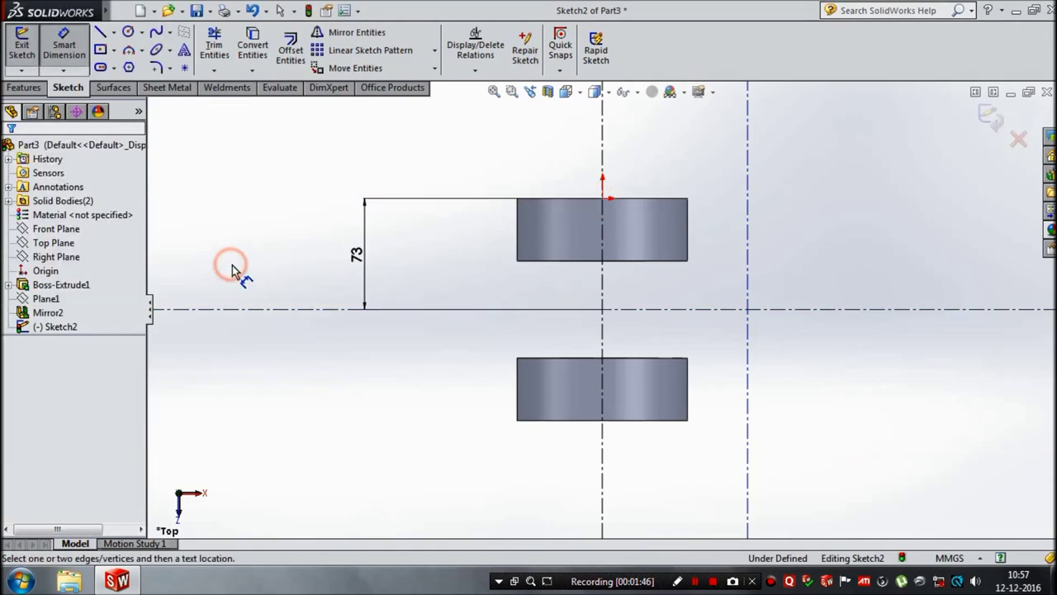
# Dimension the vertical centerline 67 mm (56+11) from the part's axis
pyautogui.click(602, 340)
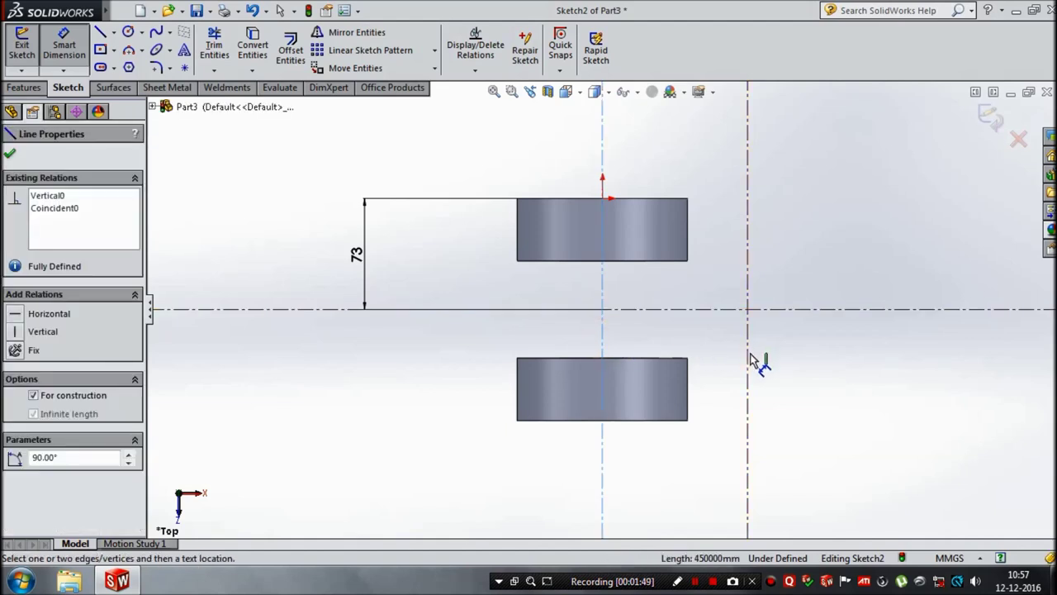
pyautogui.click(748, 361)
pyautogui.click(705, 345)
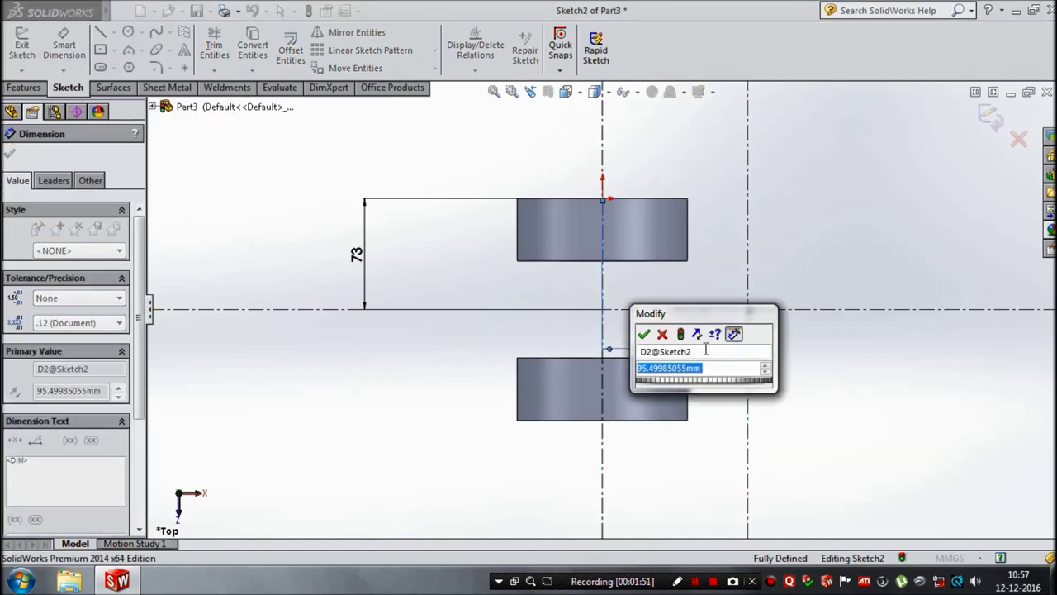
pyautogui.write('56+11')
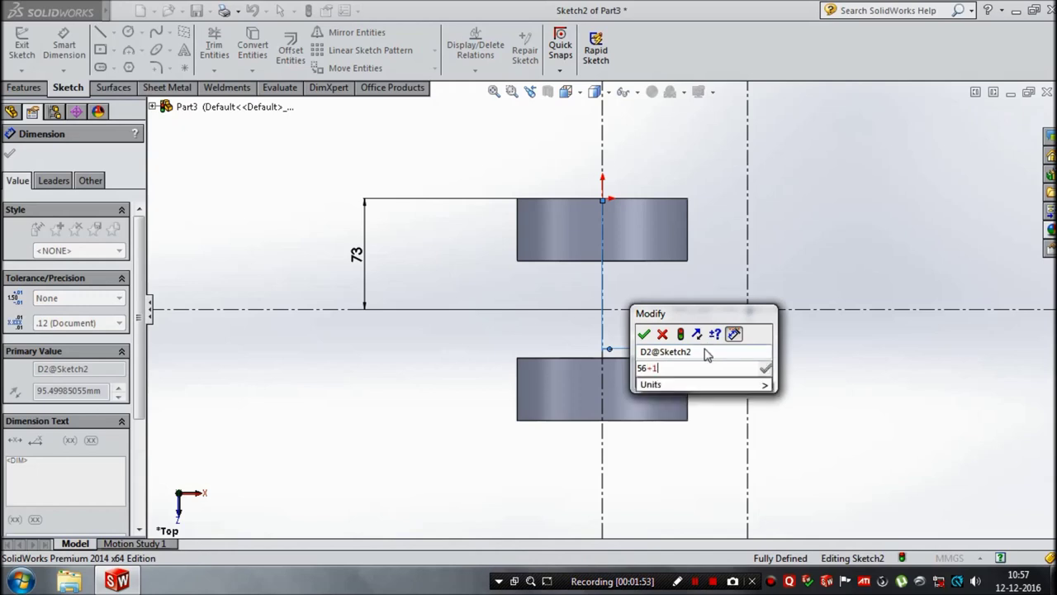
pyautogui.press('Return')
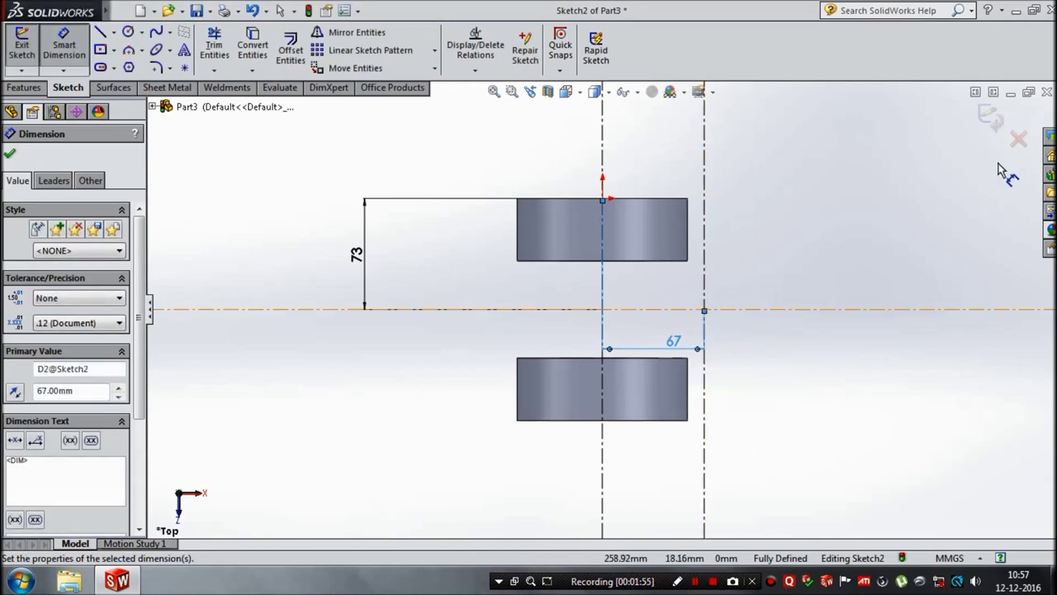
pyautogui.click(128, 33)
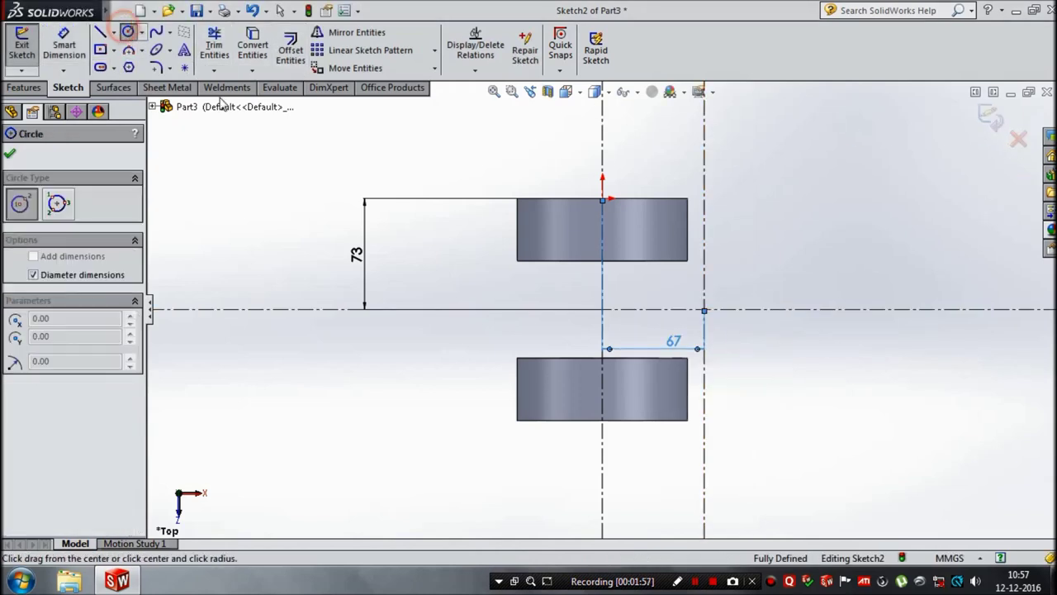
# Draw Ø64 and Ø146 circles centred on the centerline intersection
pyautogui.click(703, 310)
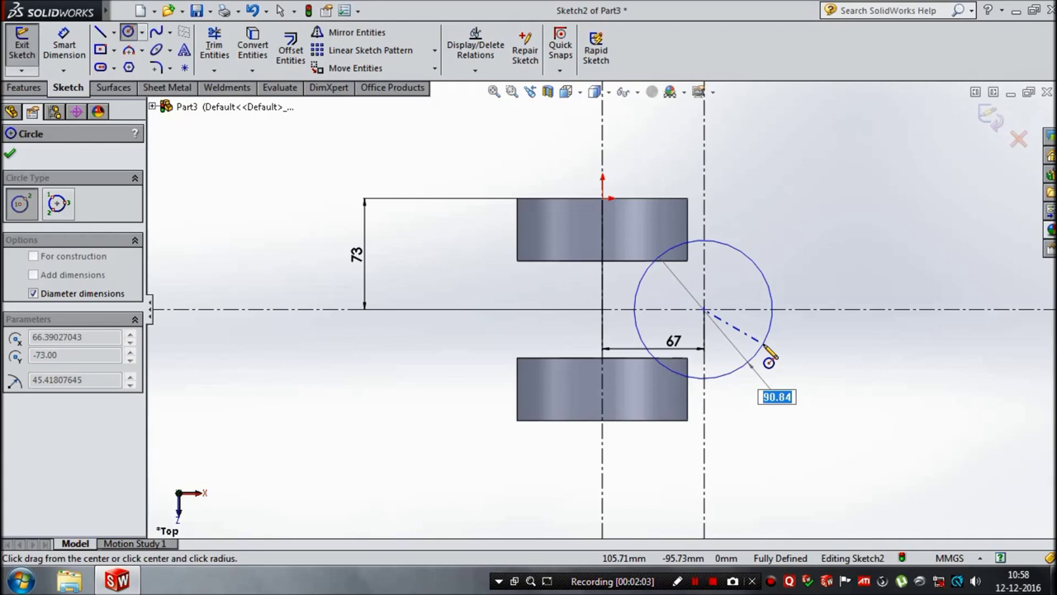
pyautogui.press('Return')
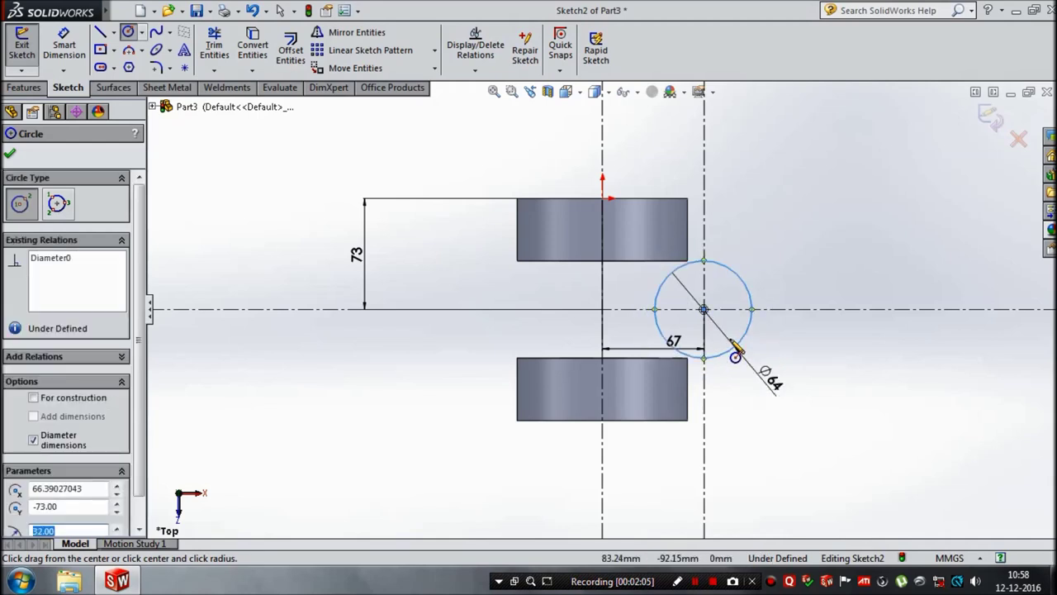
pyautogui.click(703, 310)
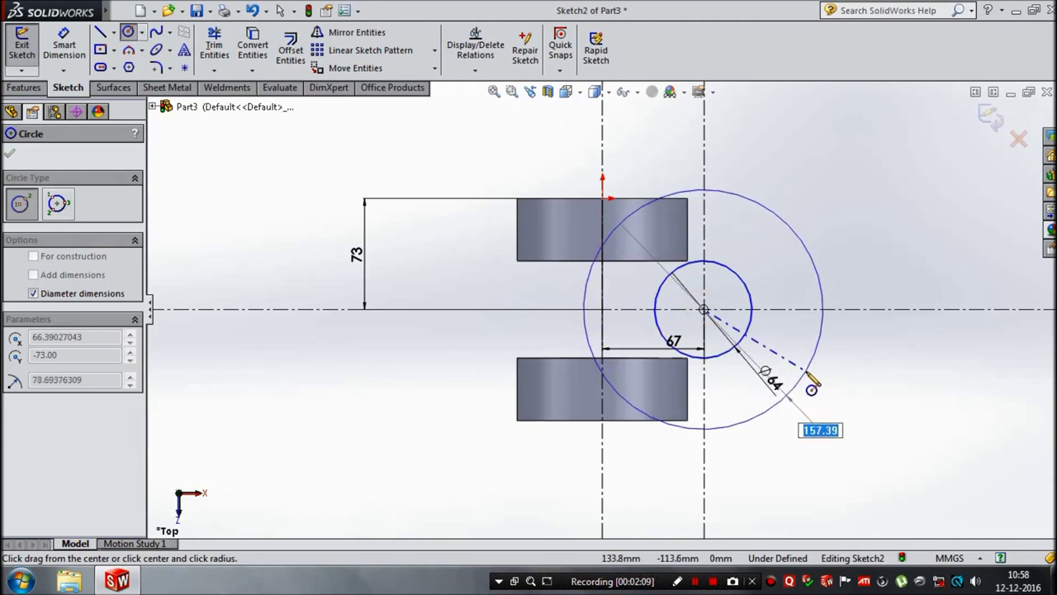
pyautogui.write('6')
pyautogui.press('Return')
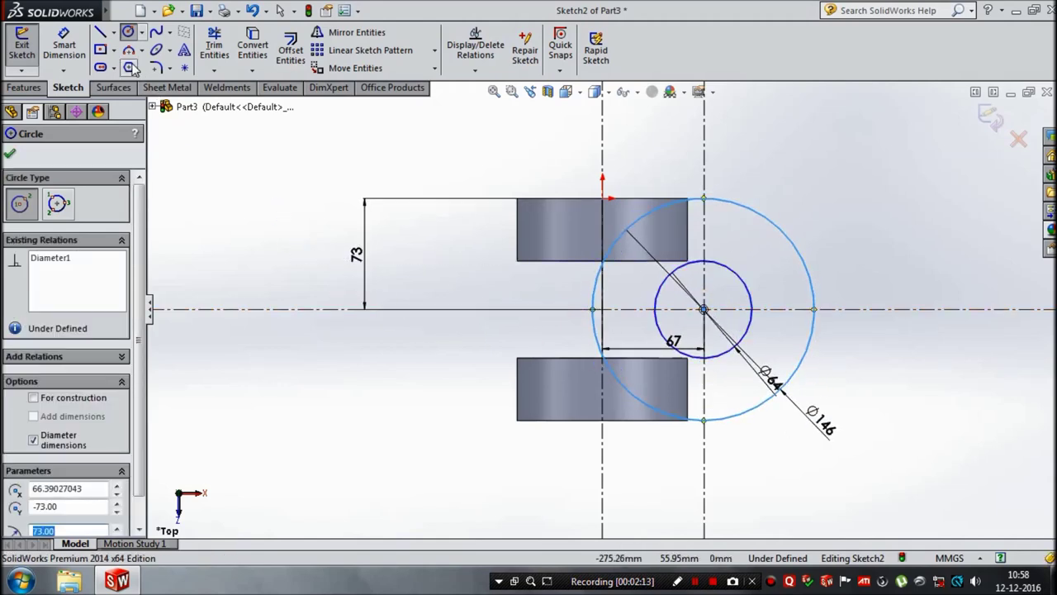
pyautogui.click(99, 33)
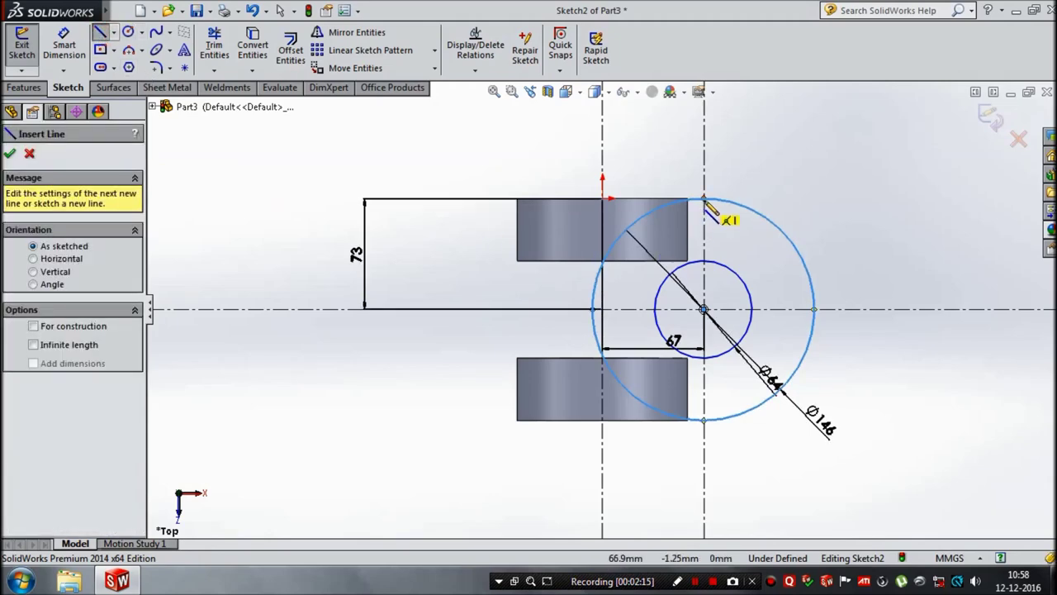
# Trim both circles down to their right-hand half arcs
pyautogui.click(214, 45)
pyautogui.scroll(-4, 653, 227)
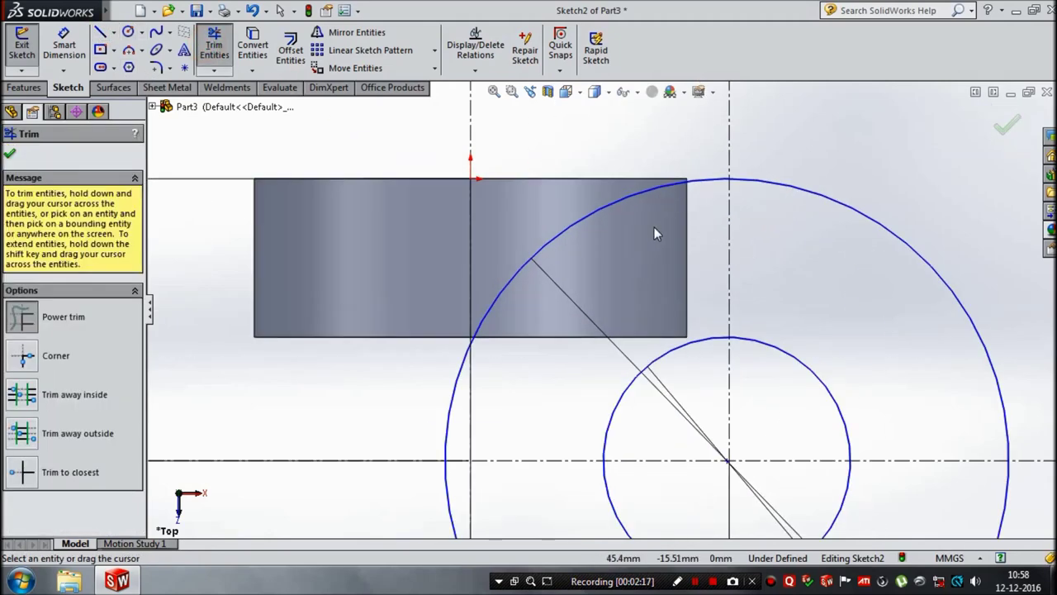
pyautogui.moveTo(692, 155); pyautogui.dragTo(708, 316)
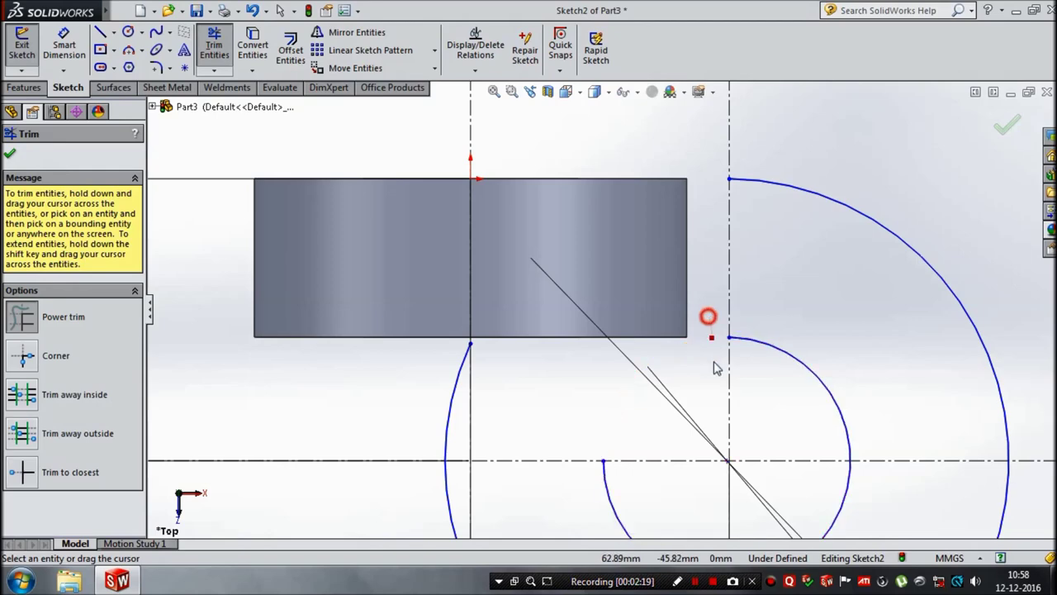
pyautogui.moveTo(389, 402); pyautogui.dragTo(436, 436)
pyautogui.scroll(4, 436, 436)
pyautogui.scroll(-3, 496, 398)
pyautogui.moveTo(496, 397); pyautogui.dragTo(522, 378)
pyautogui.moveTo(732, 374)
pyautogui.mouseDown()
pyautogui.moveTo(719, 373)
pyautogui.moveTo(609, 524)
pyautogui.mouseUp()
pyautogui.scroll(3, 419, 324)
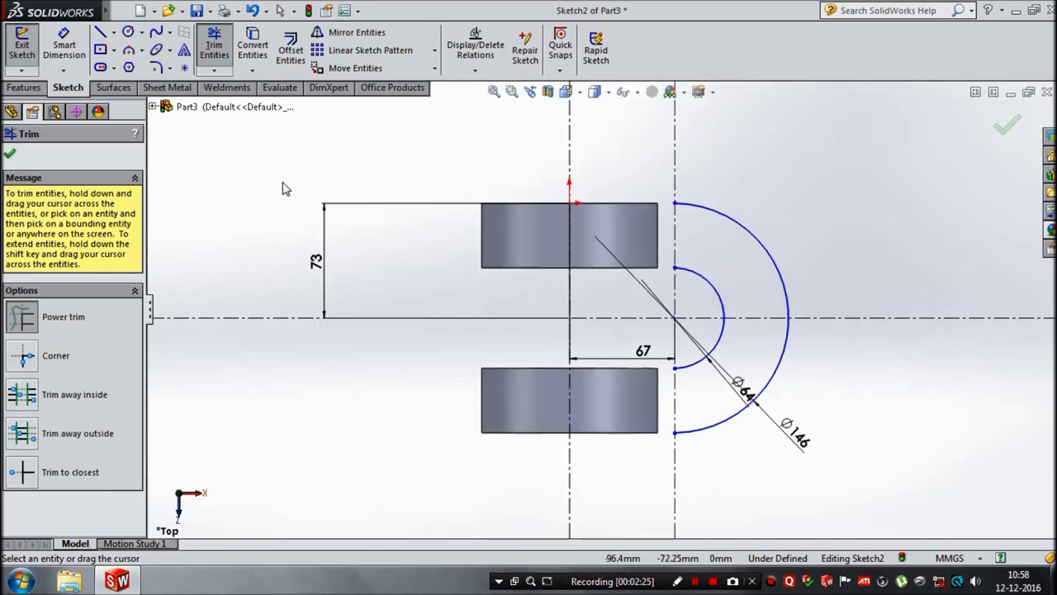
# Close the half-ring with vertical lines joining the inner and outer arc ends
pyautogui.click(100, 32)
pyautogui.scroll(-3, 661, 215)
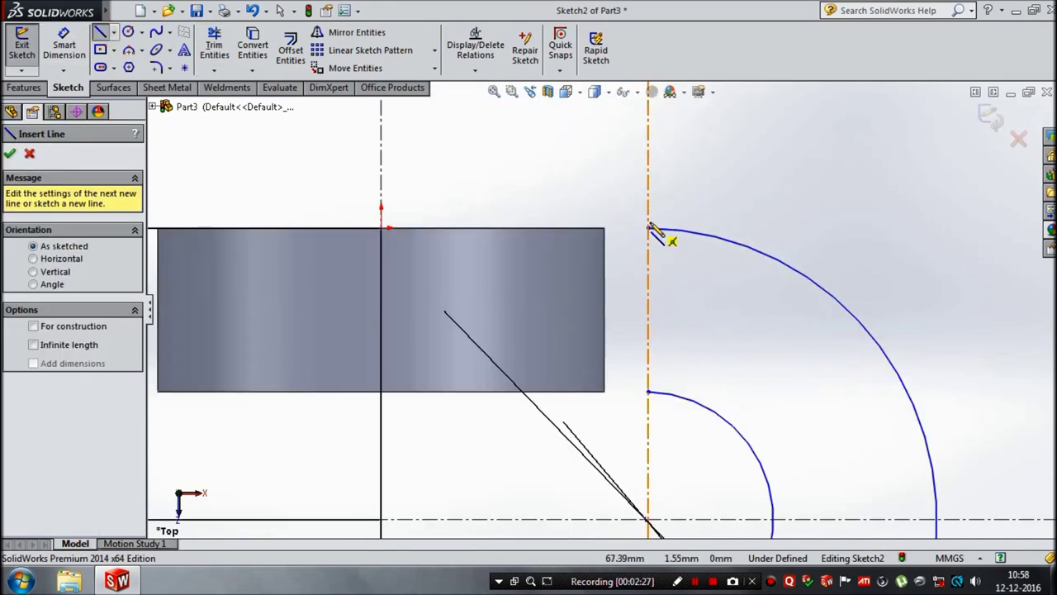
pyautogui.moveTo(648, 229); pyautogui.dragTo(649, 392)
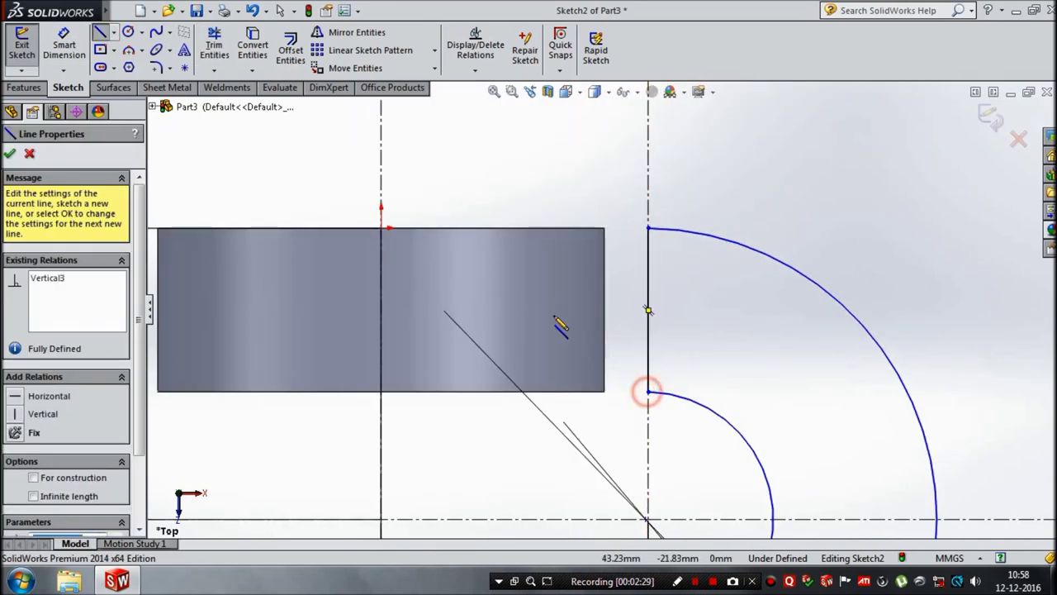
pyautogui.scroll(3, 602, 308)
pyautogui.click(626, 472)
pyautogui.scroll(-2, 636, 463)
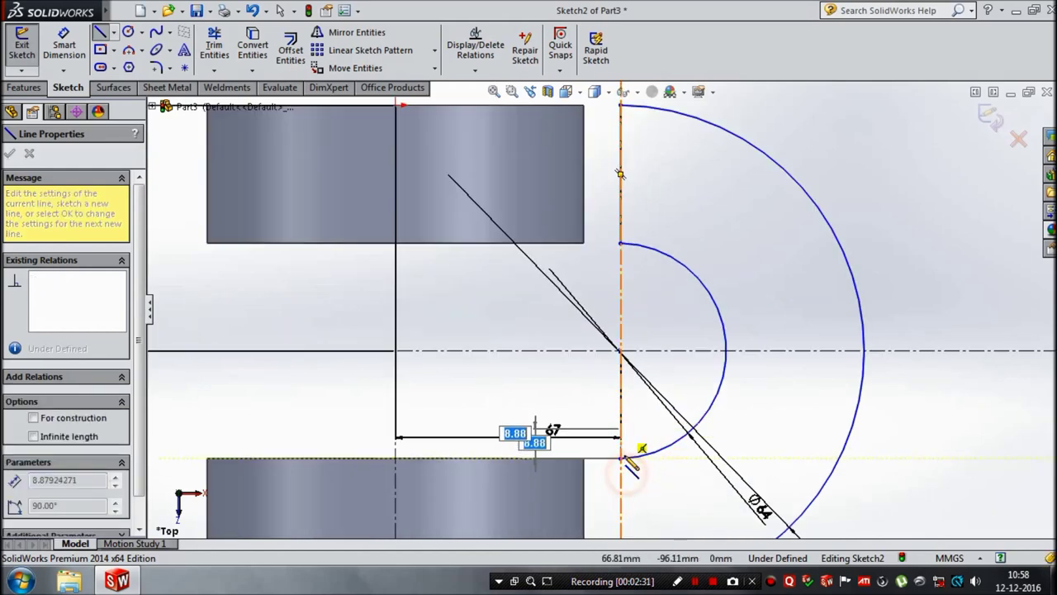
pyautogui.click(612, 489)
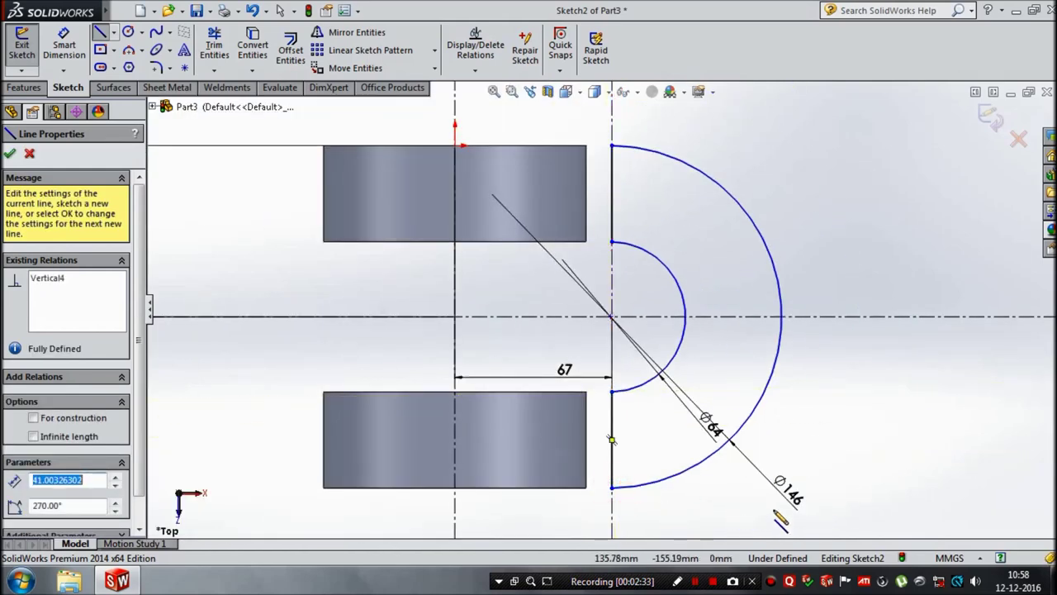
pyautogui.press('Escape')
pyautogui.press('e')
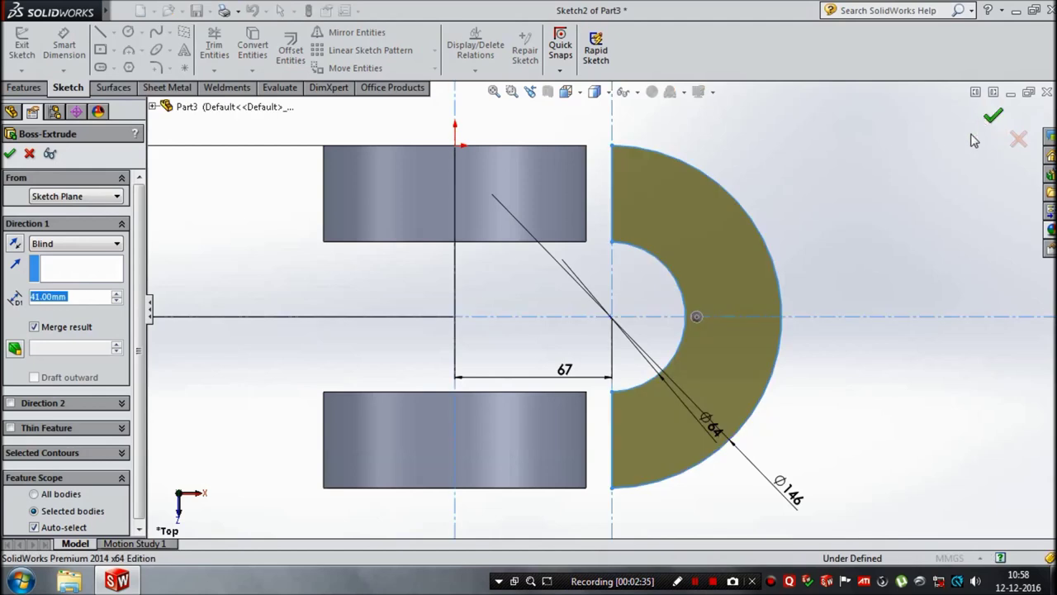
# Extrude the half-ring 63 mm with a Mid Plane end condition
pyautogui.moveTo(86, 297); pyautogui.dragTo(25, 296)
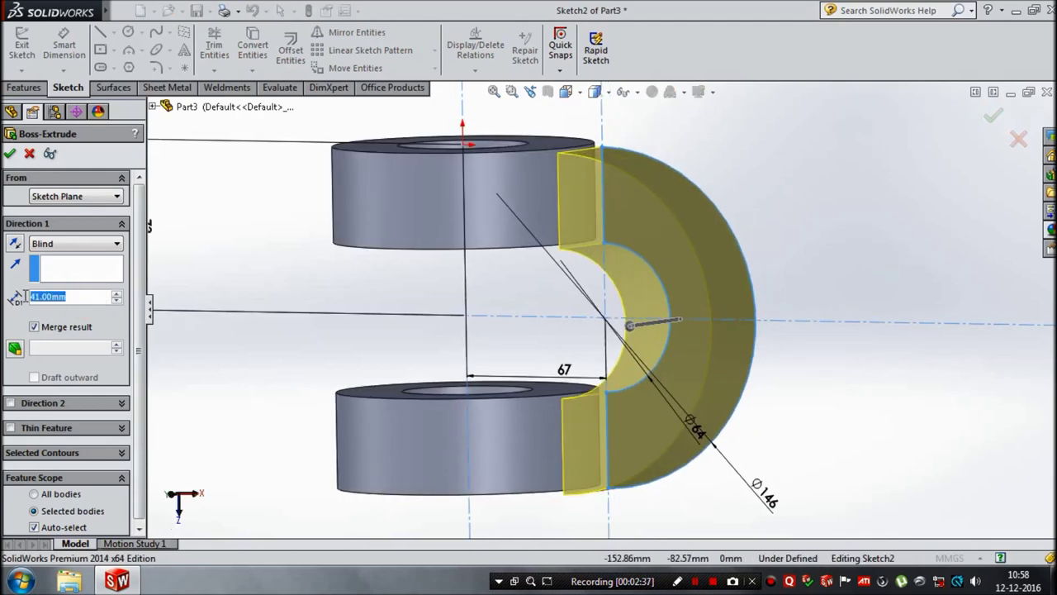
pyautogui.write('53')
pyautogui.press('Return')
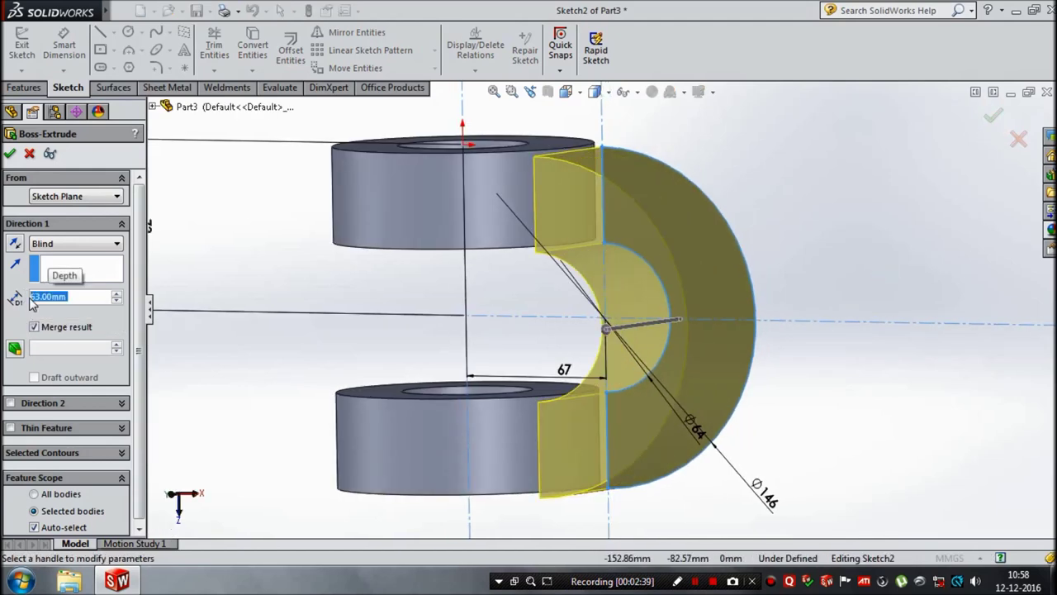
pyautogui.click(66, 243)
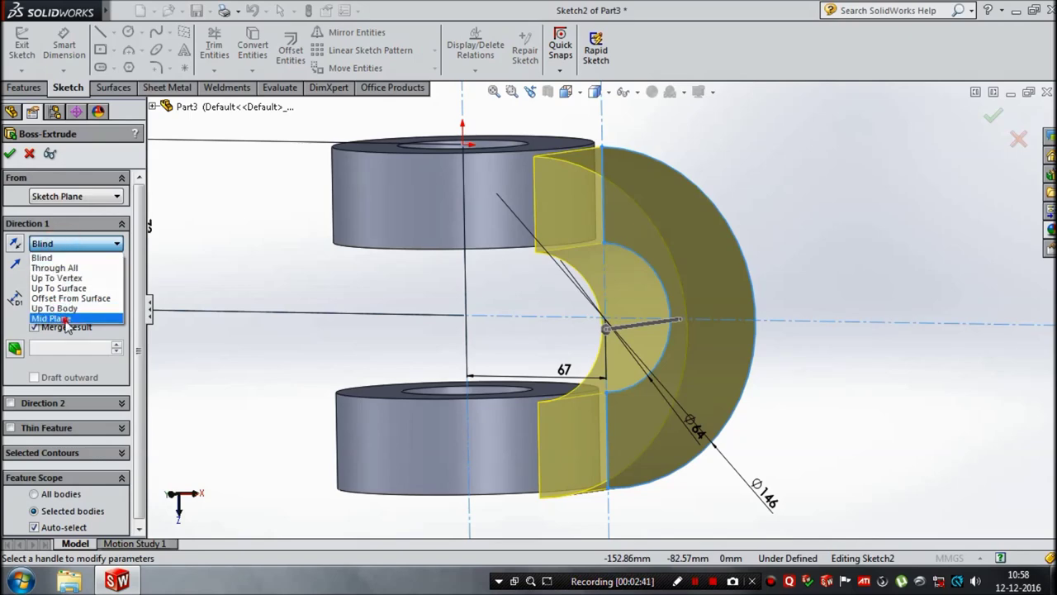
pyautogui.click(65, 321)
pyautogui.moveTo(804, 291); pyautogui.dragTo(844, 305, button='middle')
pyautogui.moveTo(822, 348); pyautogui.dragTo(909, 248, button='middle')
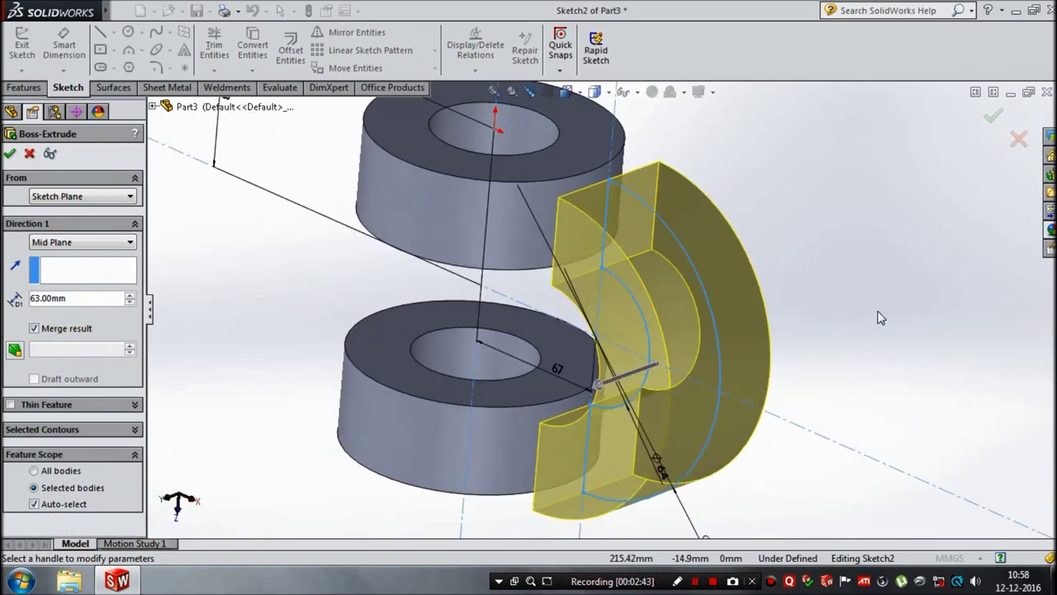
pyautogui.click(992, 118)
pyautogui.press('f')
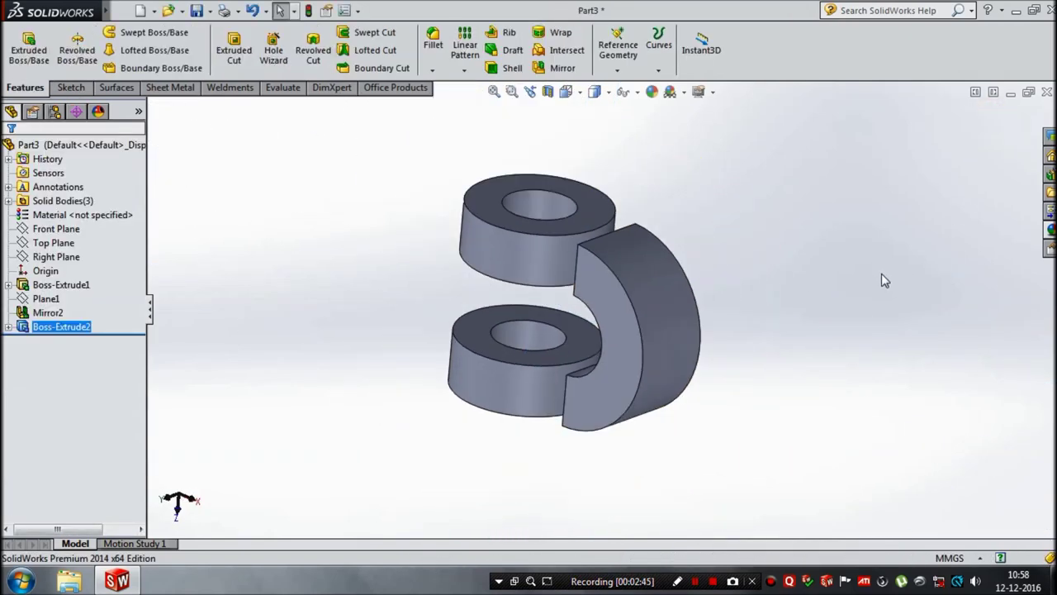
pyautogui.moveTo(885, 270); pyautogui.dragTo(904, 256, button='middle')
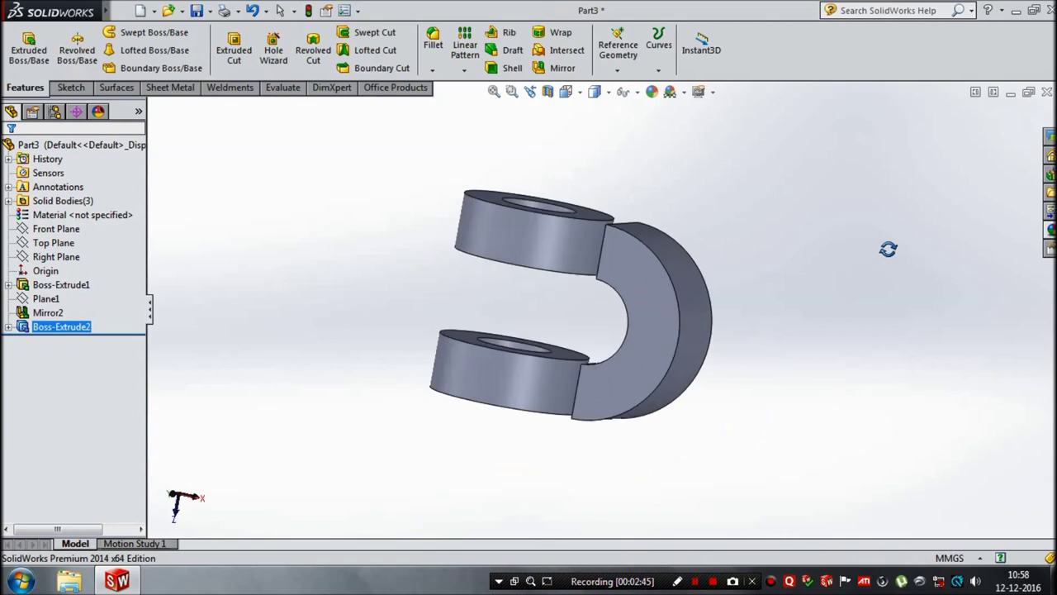
# Sketch on a part face and convert both half-ring end faces into outlines
pyautogui.click(28, 46)
pyautogui.moveTo(259, 274); pyautogui.dragTo(376, 294, button='middle')
pyautogui.click(629, 250)
pyautogui.click(253, 48)
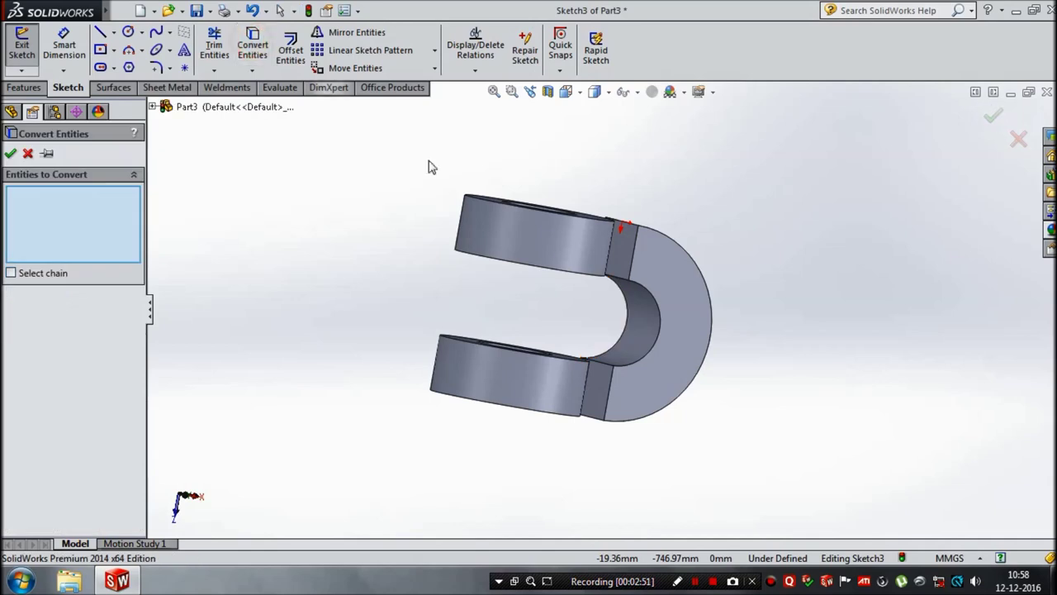
pyautogui.click(619, 246)
pyautogui.click(603, 398)
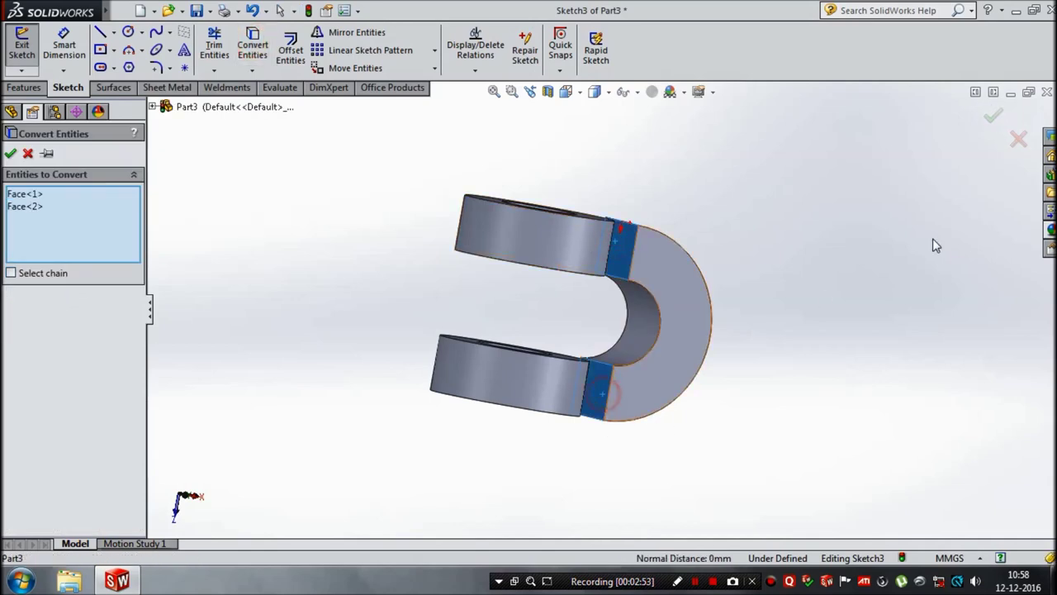
pyautogui.click(999, 120)
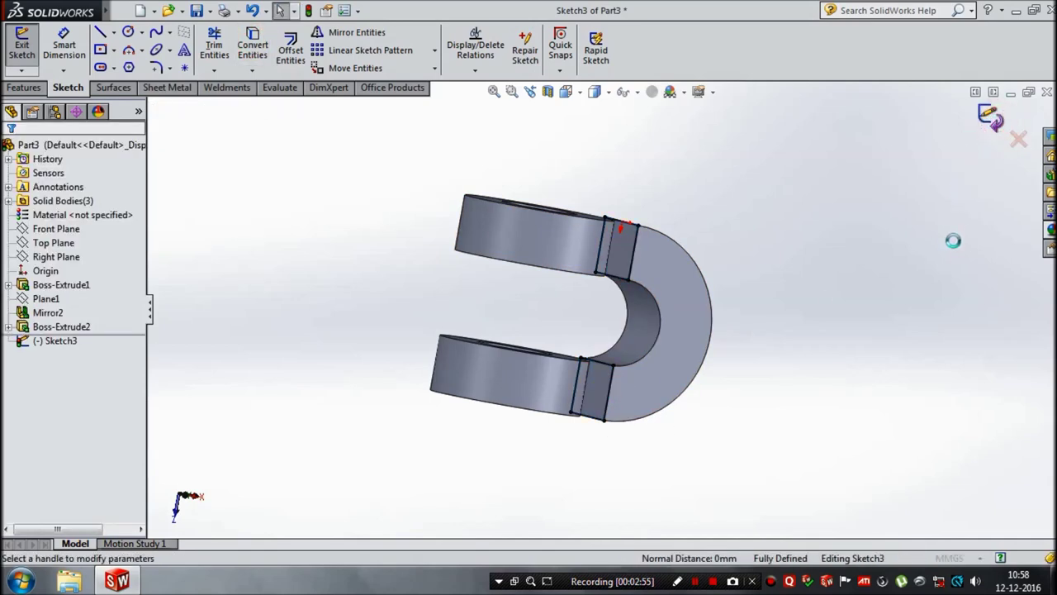
# Extrude the outlines Up To Surface at the boss's curved face, joining the rings
pyautogui.moveTo(951, 229); pyautogui.dragTo(940, 314, button='right')
pyautogui.moveTo(905, 317); pyautogui.dragTo(867, 331, button='middle')
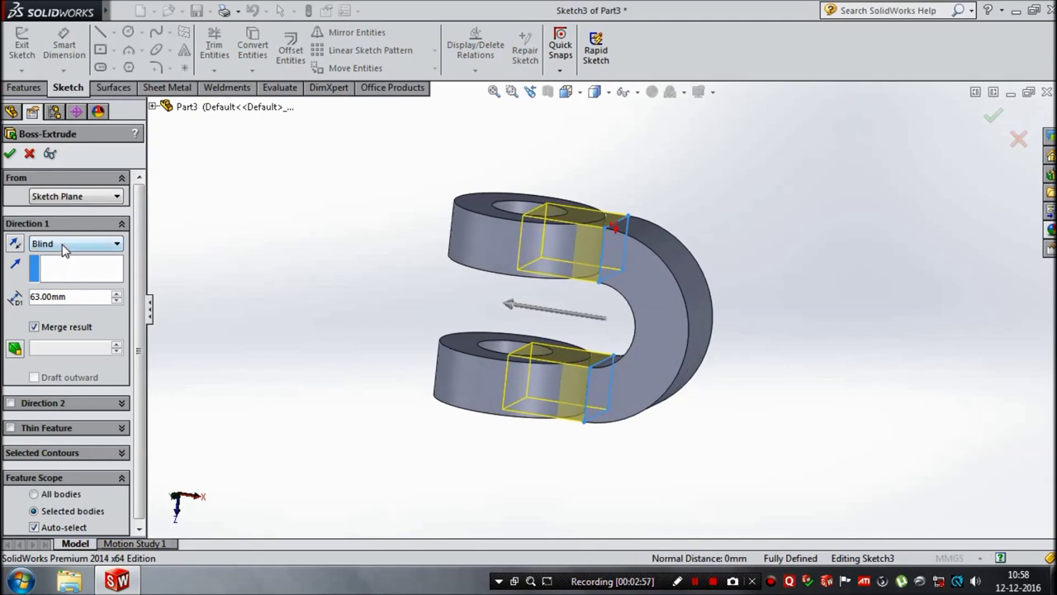
pyautogui.click(65, 246)
pyautogui.click(62, 282)
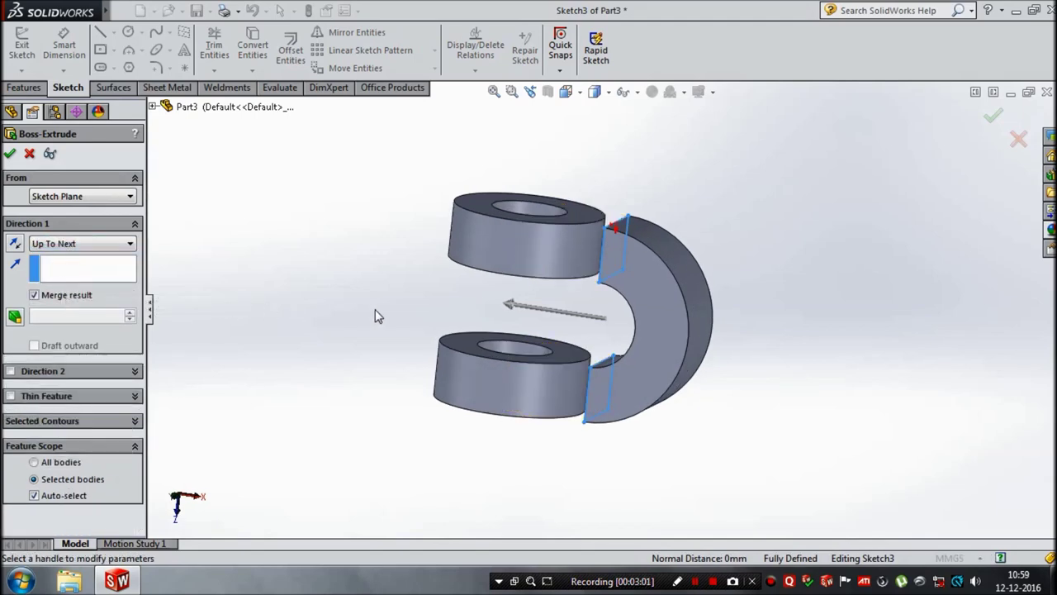
pyautogui.click(114, 244)
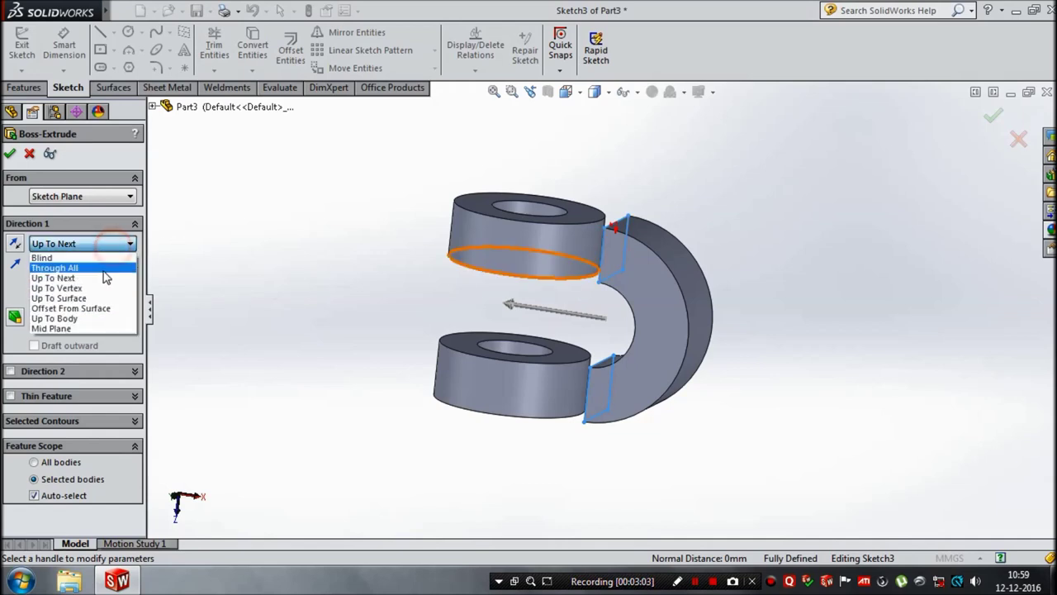
pyautogui.click(91, 296)
pyautogui.click(532, 251)
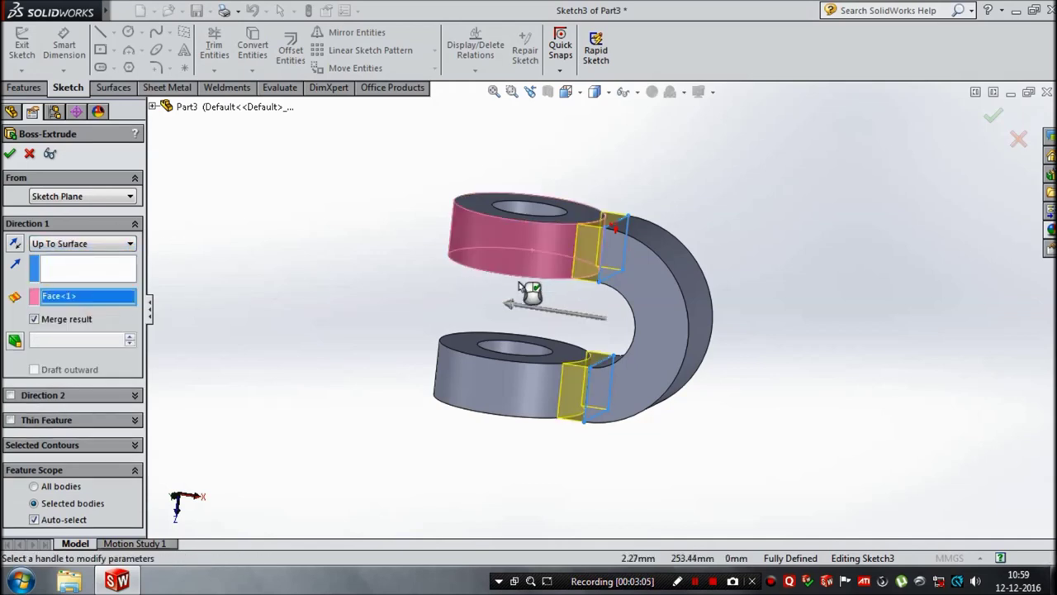
pyautogui.click(10, 154)
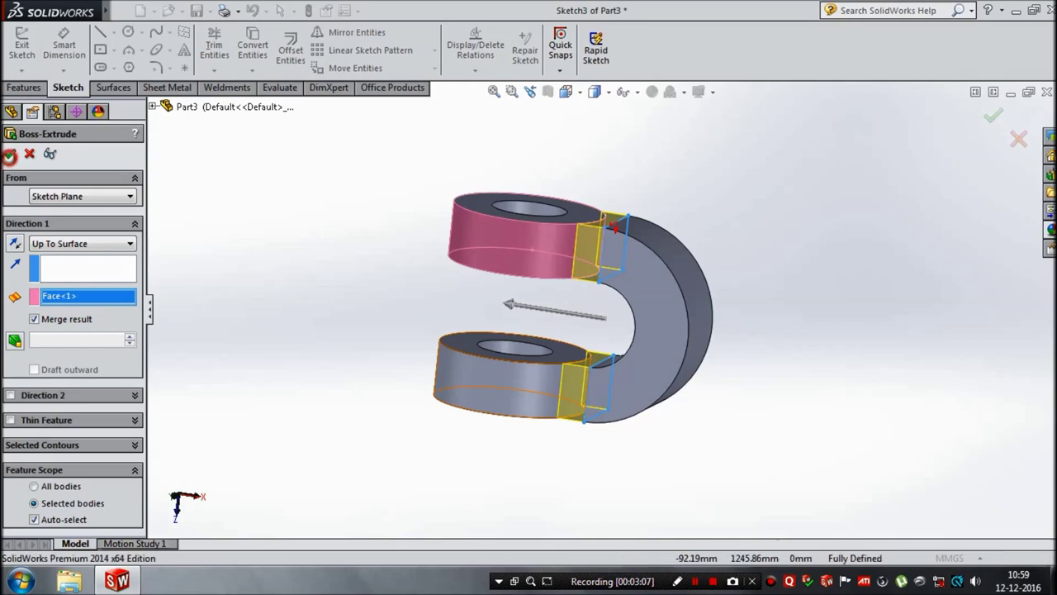
pyautogui.moveTo(352, 293)
pyautogui.mouseDown(button='middle')
pyautogui.moveTo(370, 349)
pyautogui.moveTo(290, 366)
pyautogui.moveTo(374, 154)
pyautogui.mouseUp(button='middle')
pyautogui.click(432, 40)
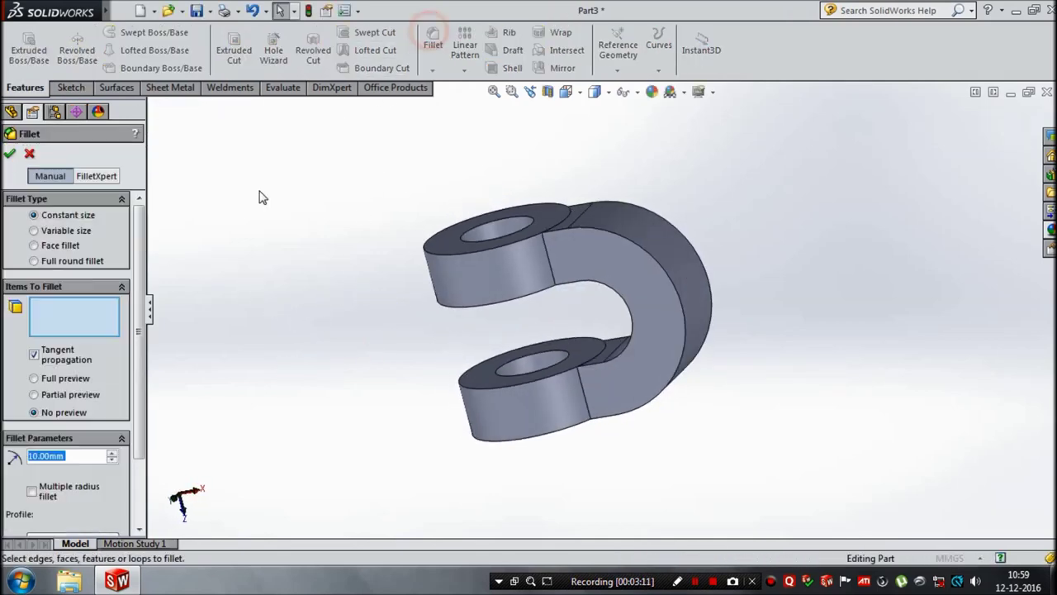
# Fillet the four arm-to-ring junction edges with a 30 mm radius
pyautogui.write('30')
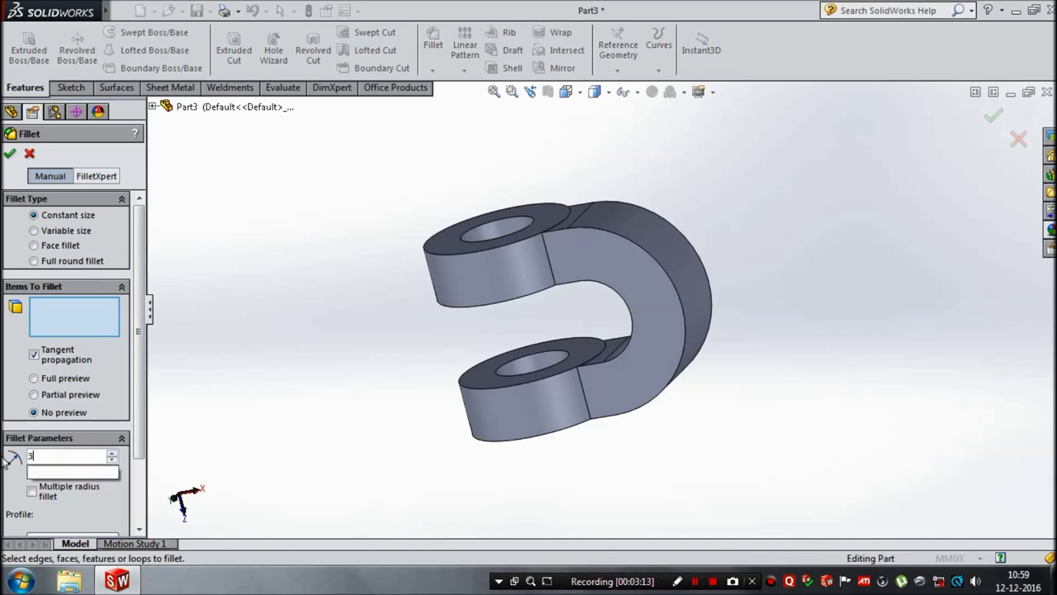
pyautogui.press('Return')
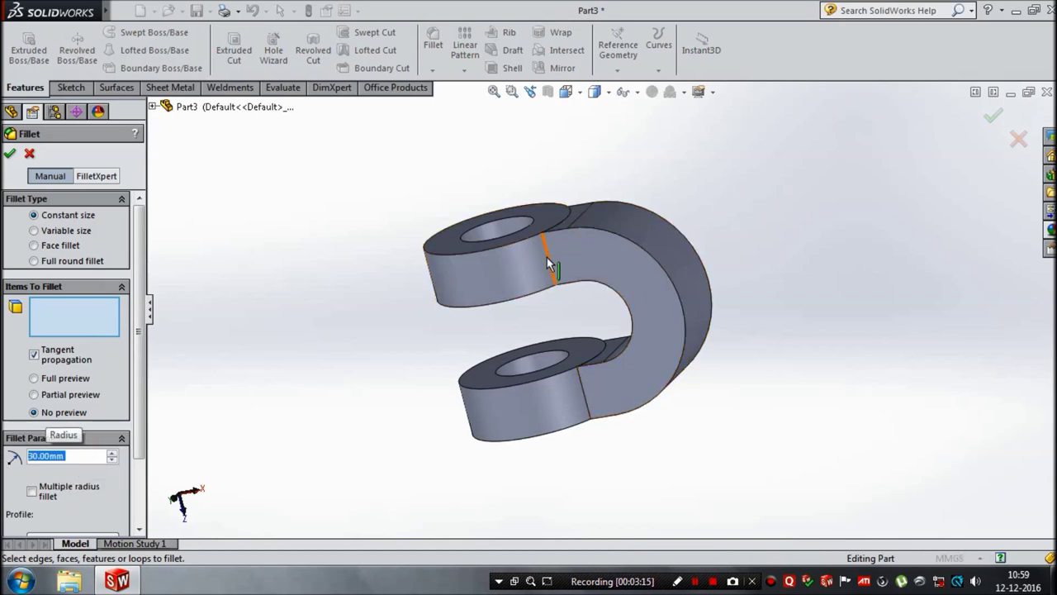
pyautogui.click(547, 257)
pyautogui.click(581, 388)
pyautogui.moveTo(860, 410); pyautogui.dragTo(691, 460, button='middle')
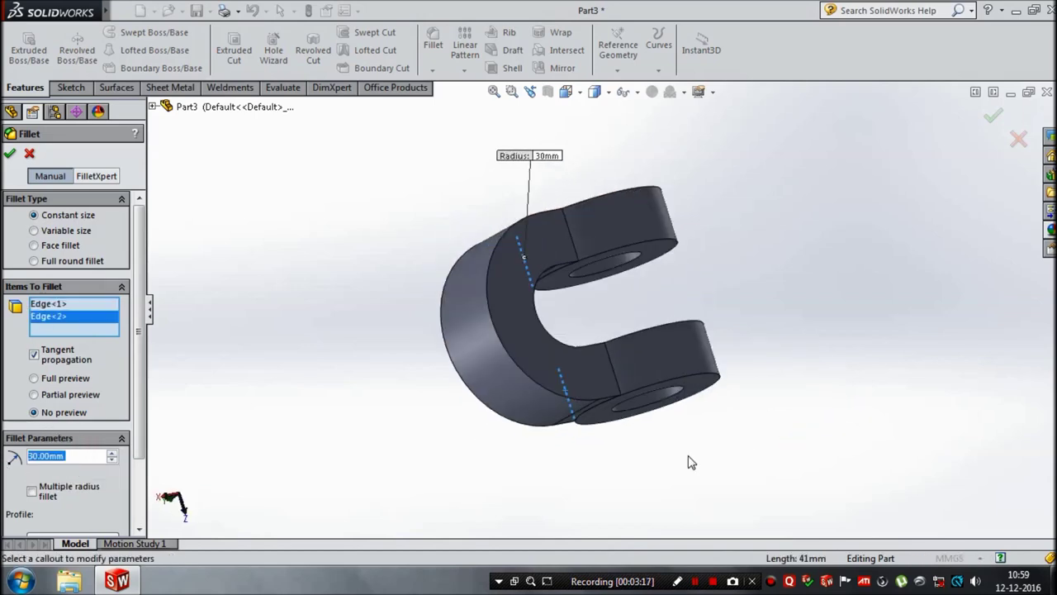
pyautogui.click(571, 239)
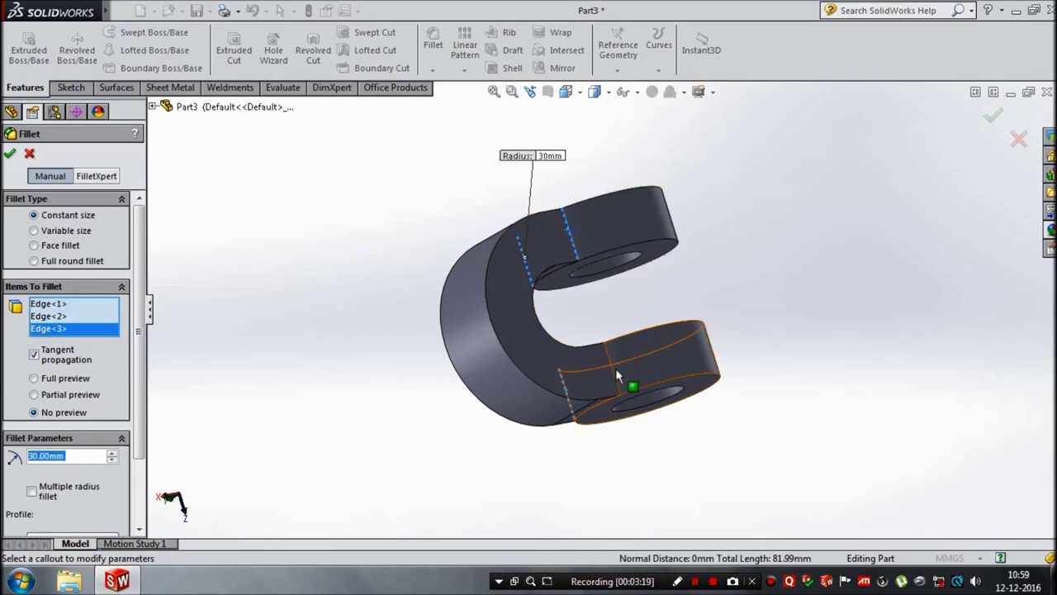
pyautogui.click(616, 381)
pyautogui.press('Return')
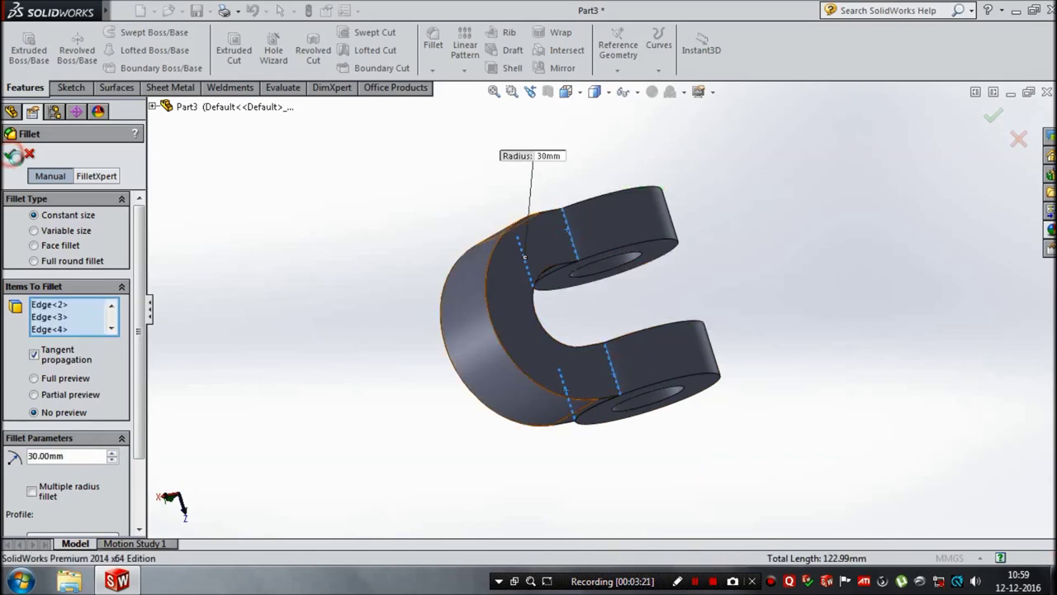
pyautogui.moveTo(300, 339); pyautogui.dragTo(793, 298, button='middle')
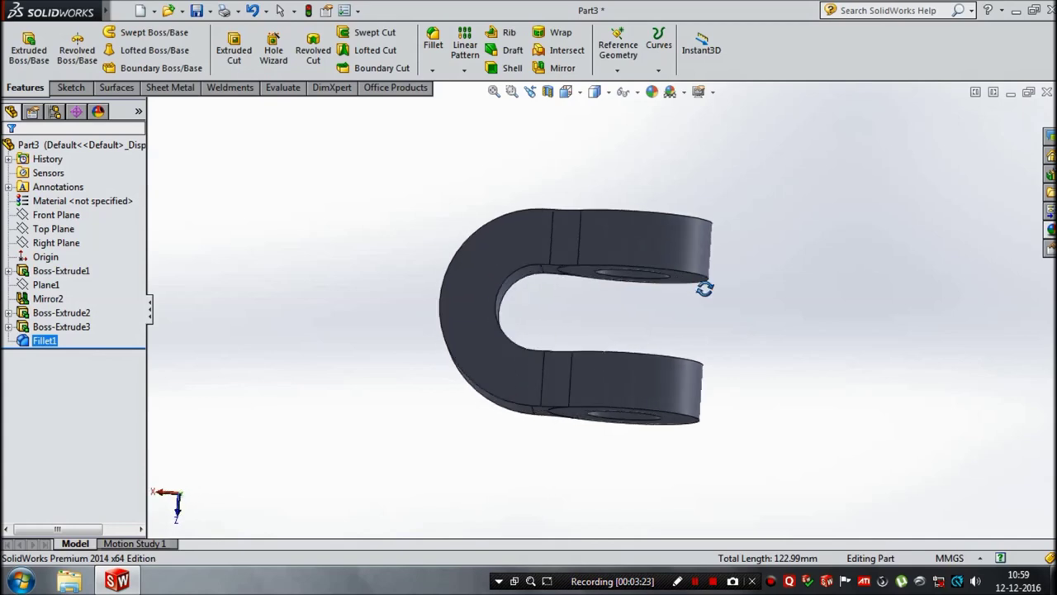
pyautogui.moveTo(793, 297); pyautogui.dragTo(784, 366, button='middle')
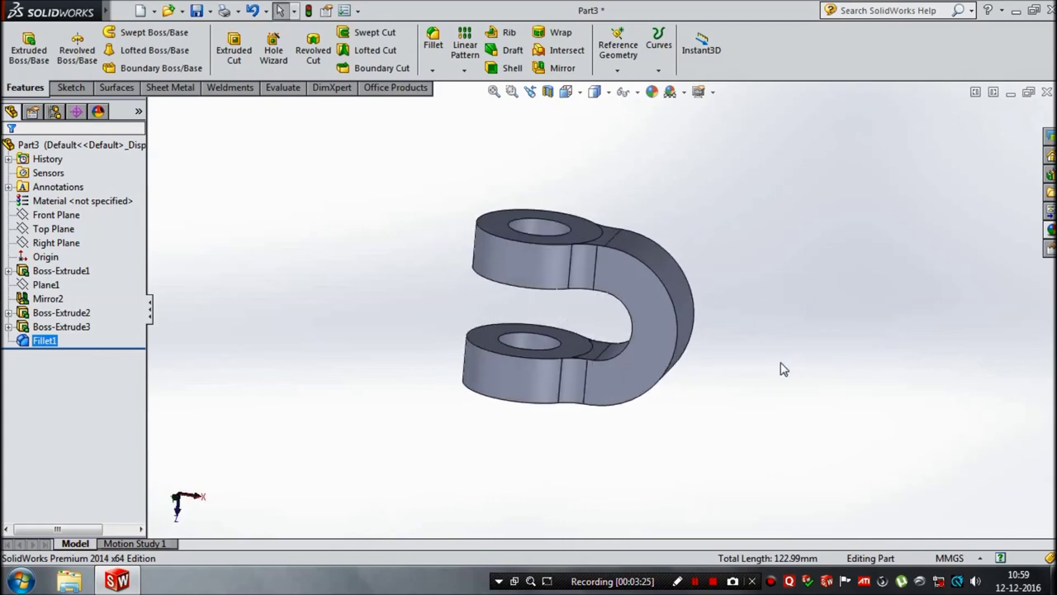
# Create Plane2 parallel to the Right Plane at a 230 mm offset beyond the part
pyautogui.scroll(2, 784, 366)
pyautogui.click(628, 71)
pyautogui.click(628, 87)
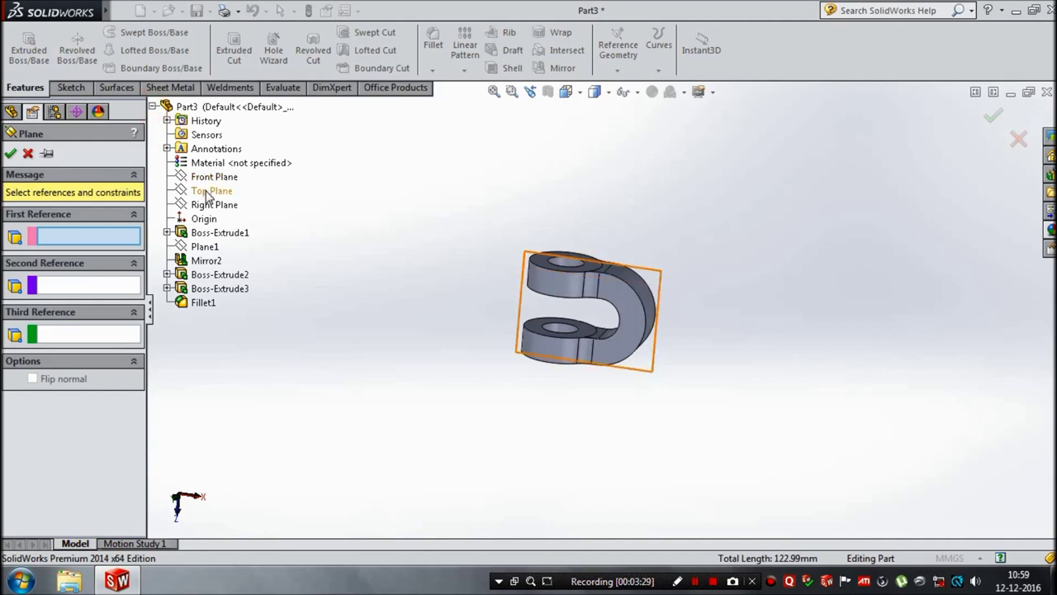
pyautogui.click(210, 205)
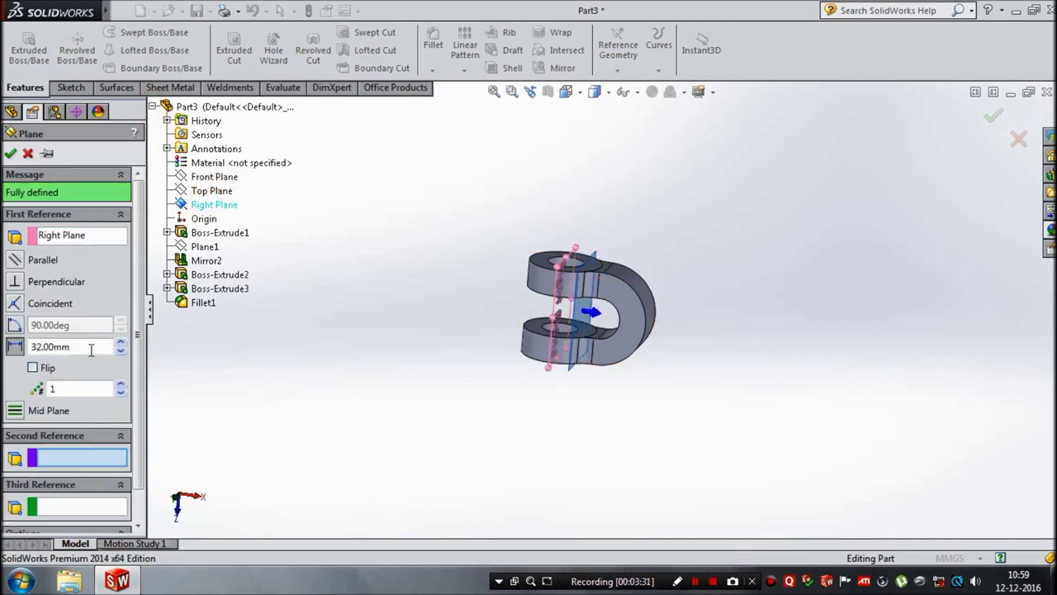
pyautogui.click(91, 349)
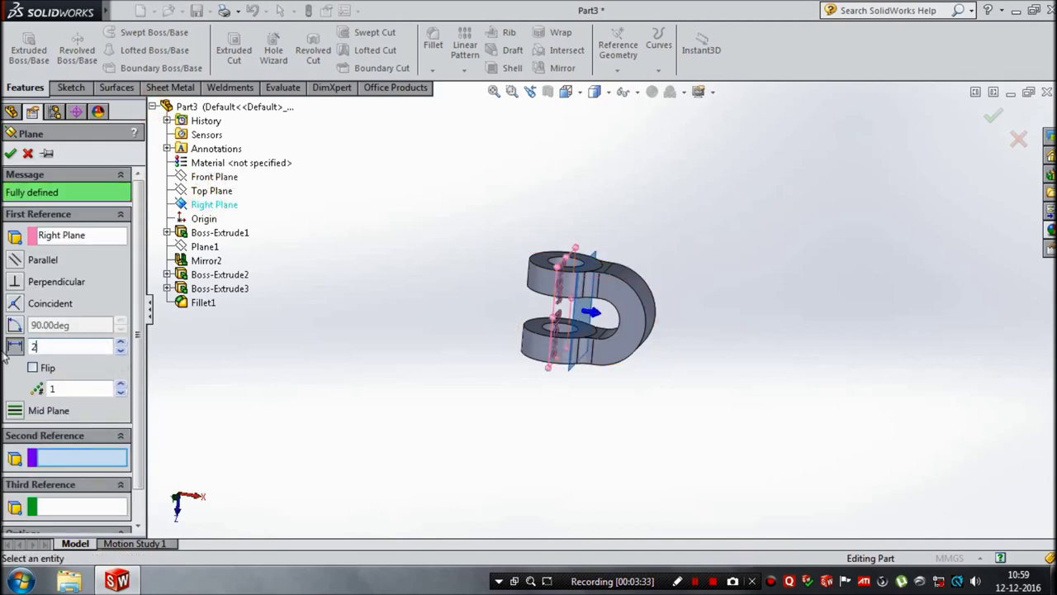
pyautogui.write('30')
pyautogui.press('Return')
pyautogui.press('Return')
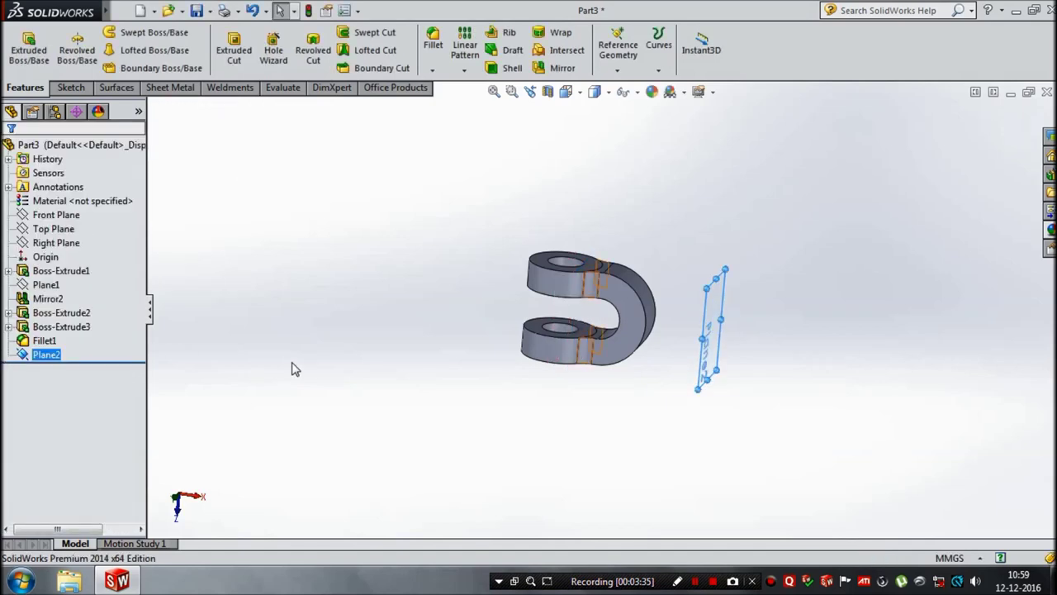
pyautogui.click(318, 368)
pyautogui.moveTo(429, 238)
pyautogui.mouseDown(button='middle')
pyautogui.moveTo(389, 208)
pyautogui.moveTo(427, 195)
pyautogui.mouseUp(button='middle')
pyautogui.click(29, 48)
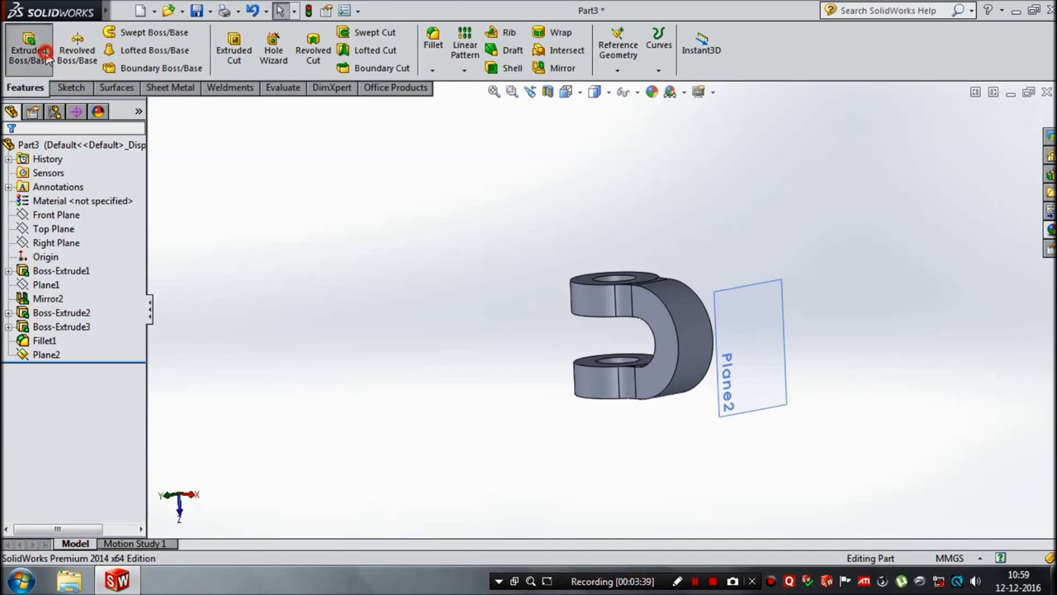
# Sketch on Plane2 with an infinite horizontal centerline through the origin and a vertical centerline left of it
pyautogui.click(743, 291)
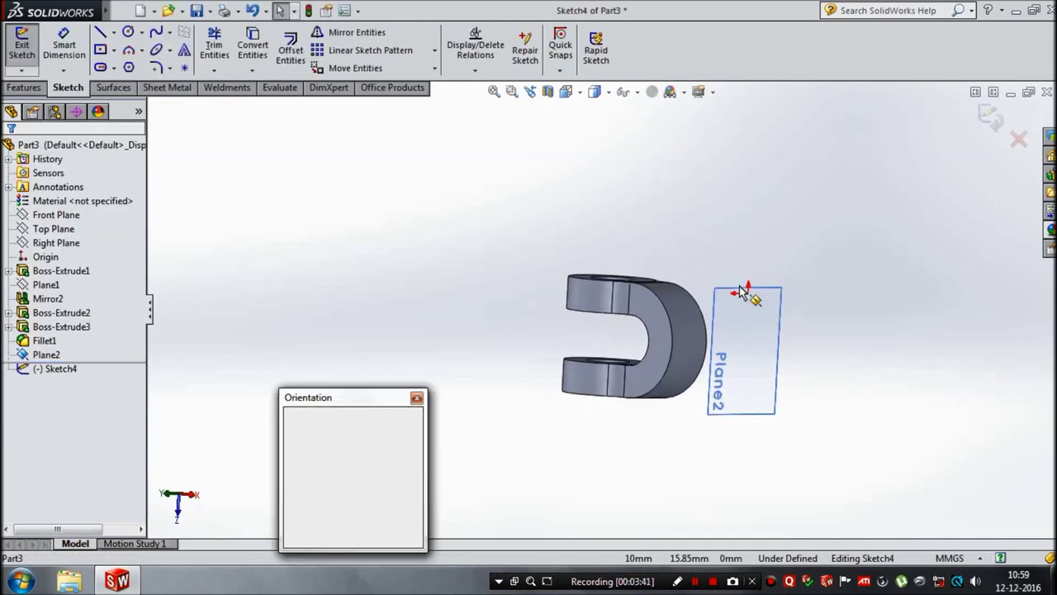
pyautogui.press('space')
pyautogui.click(720, 332)
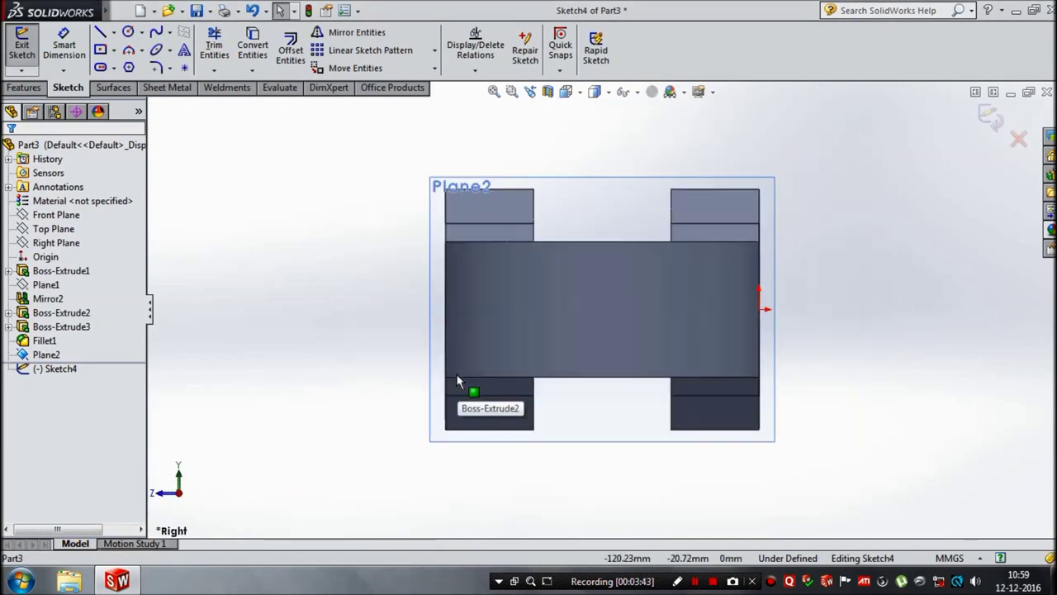
pyautogui.click(114, 33)
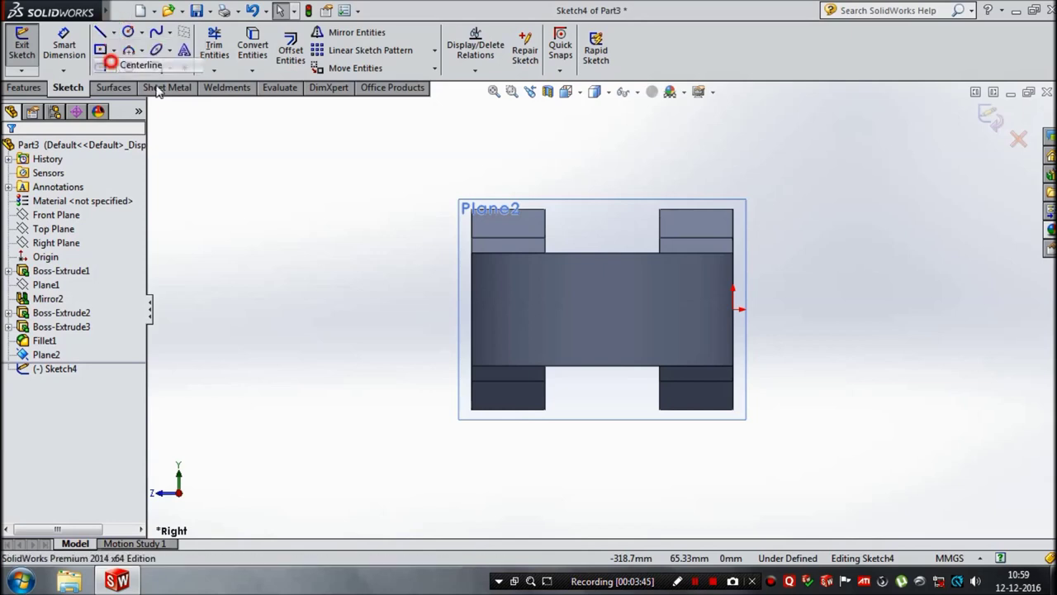
pyautogui.click(137, 64)
pyautogui.click(63, 347)
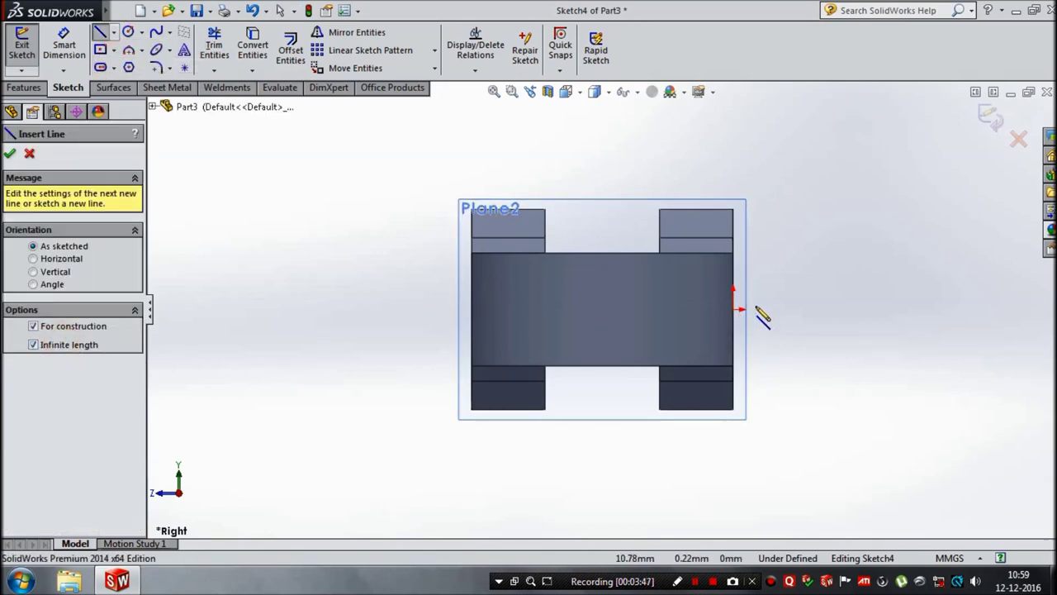
pyautogui.click(736, 310)
pyautogui.click(896, 309)
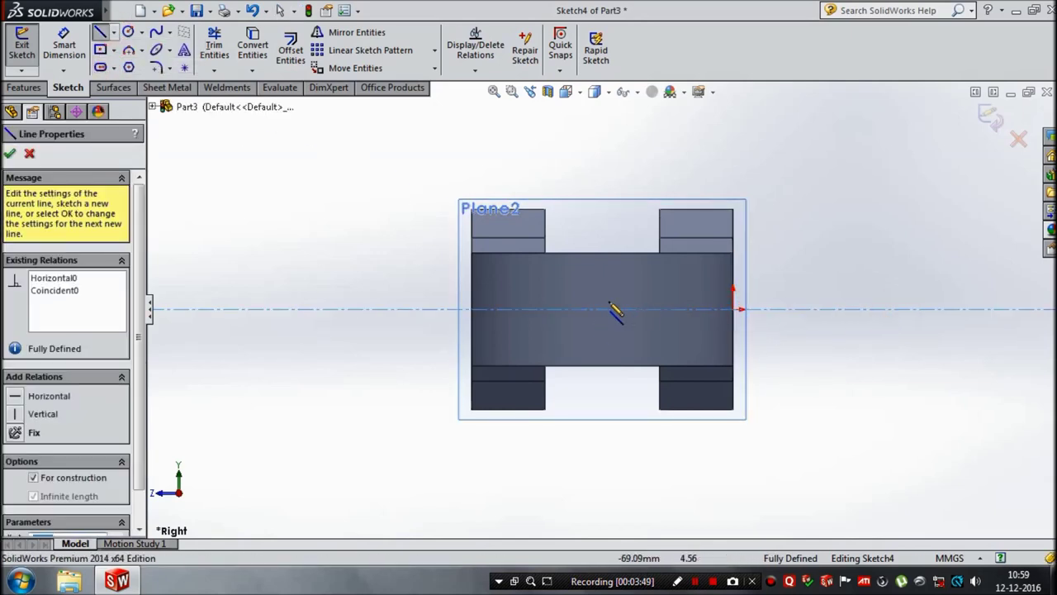
pyautogui.click(604, 309)
pyautogui.click(606, 237)
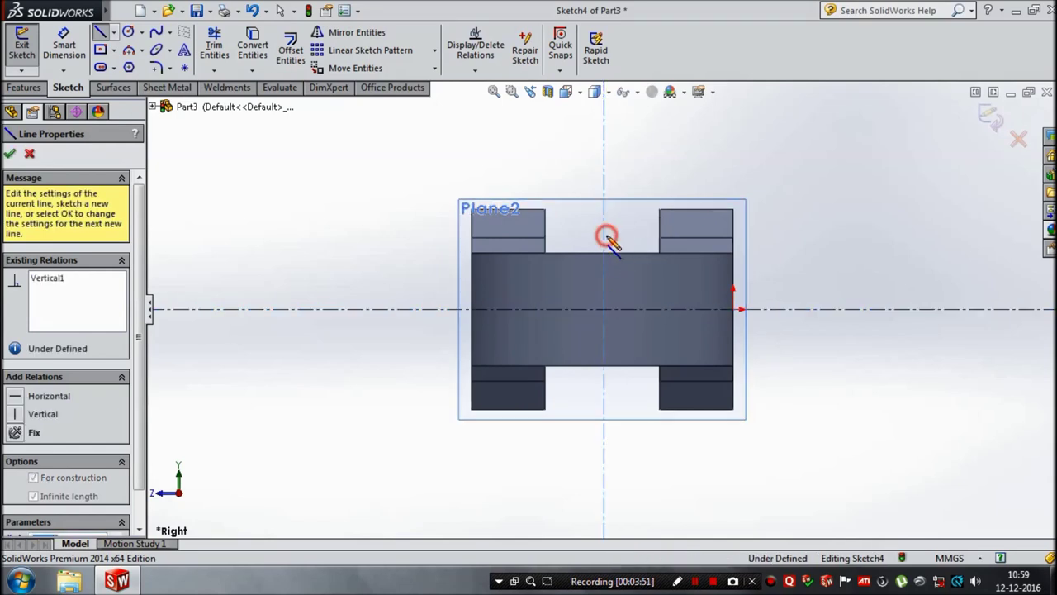
pyautogui.click(66, 41)
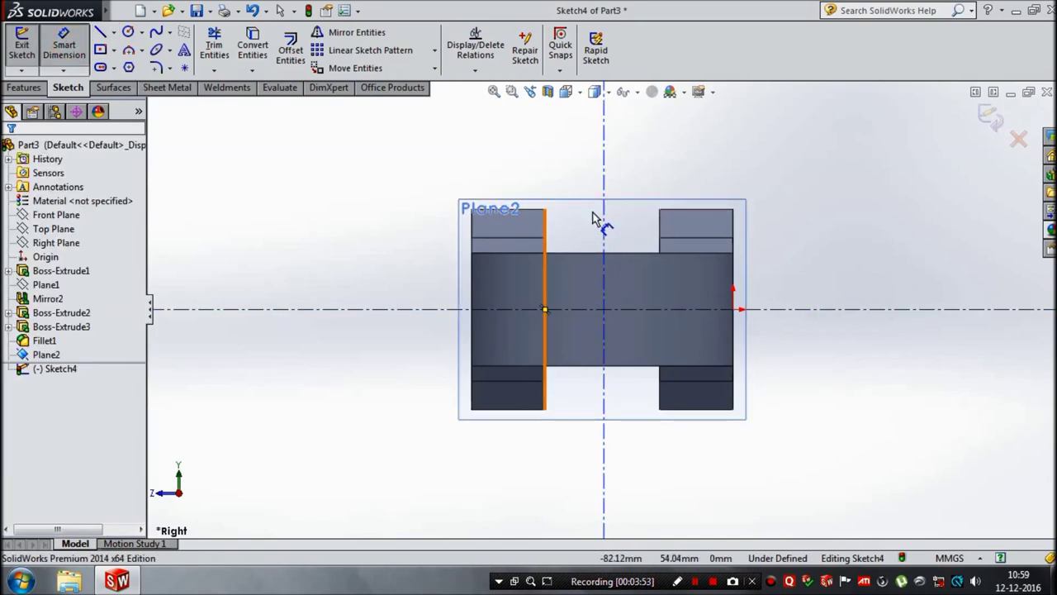
# Dimension the vertical centerline 73 mm from the origin
pyautogui.click(605, 213)
pyautogui.click(734, 309)
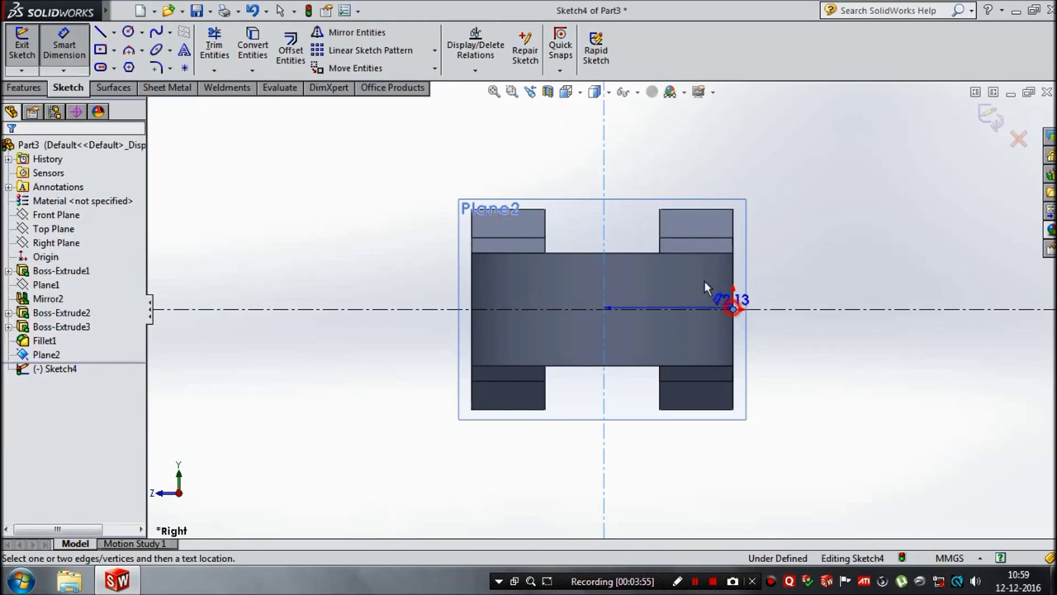
pyautogui.click(685, 157)
pyautogui.write('4')
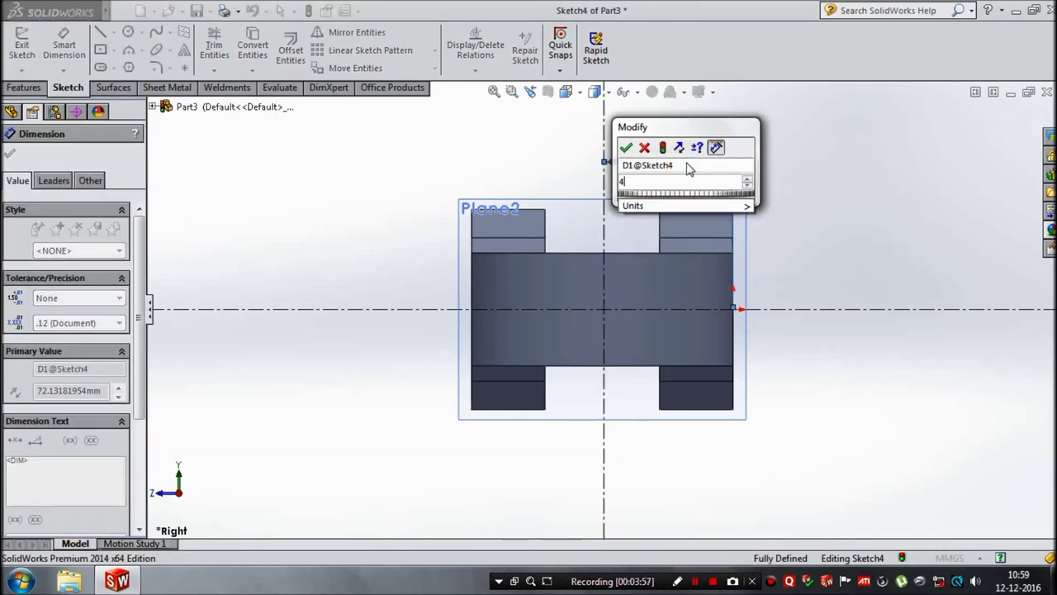
pyautogui.write('+32')
pyautogui.press('Return')
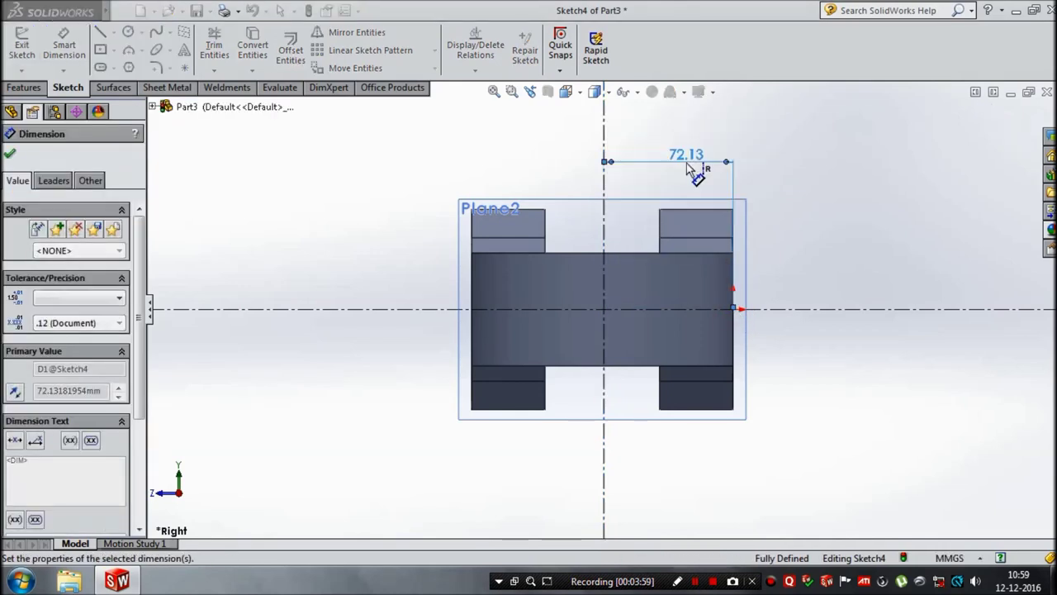
pyautogui.press('Escape')
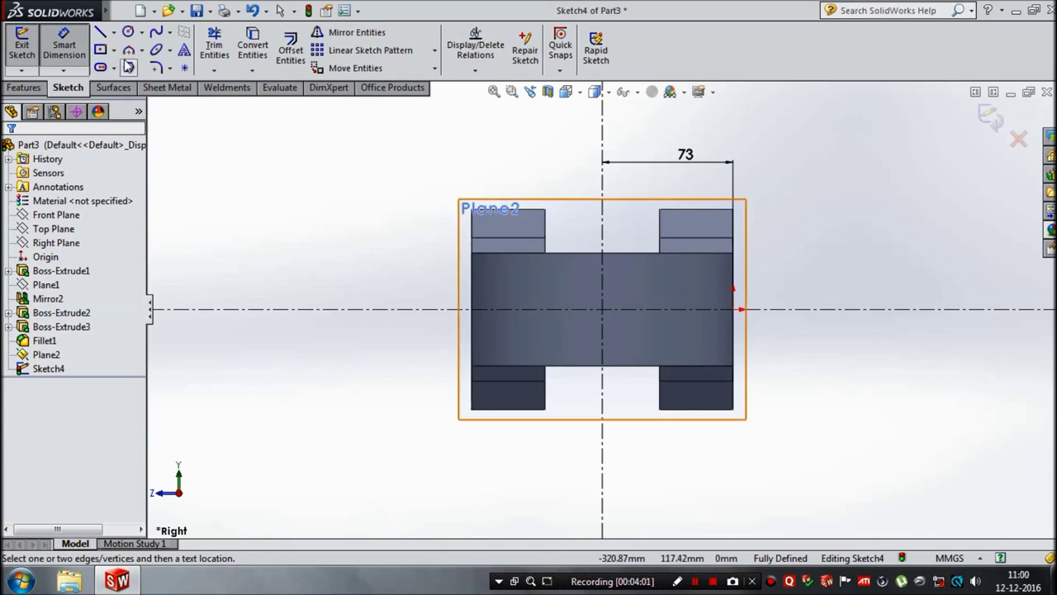
# Draw a 63 × 63 center rectangle on the centerline crossing
pyautogui.click(99, 50)
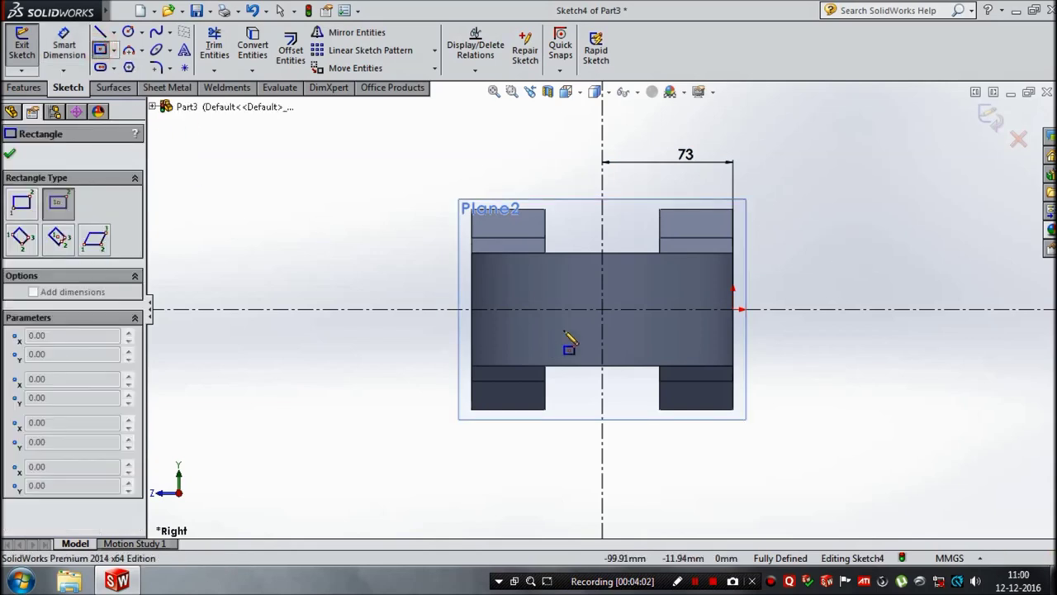
pyautogui.click(602, 310)
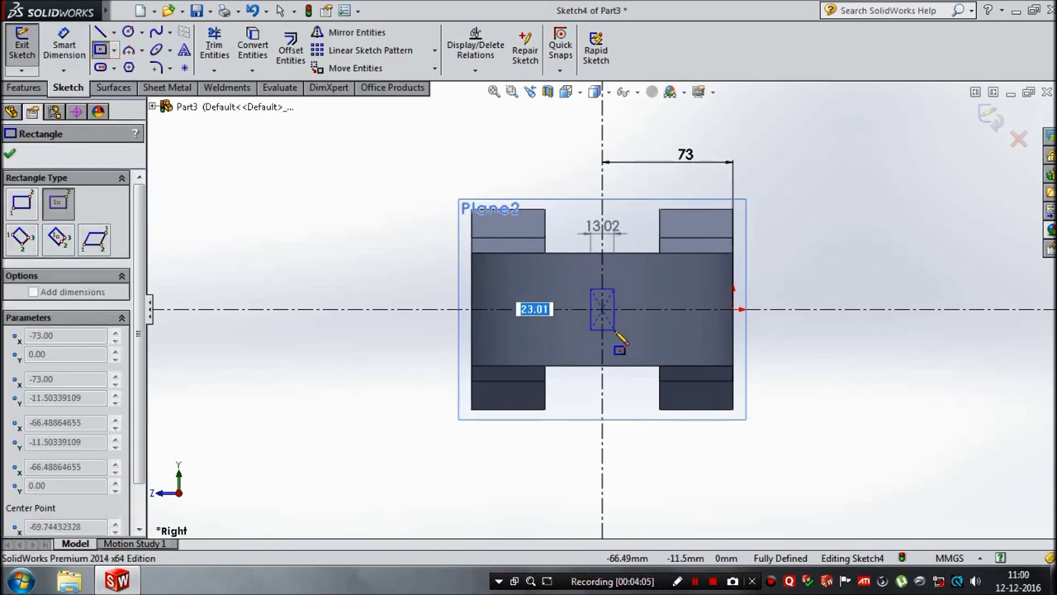
pyautogui.press('Return')
pyautogui.press('Return')
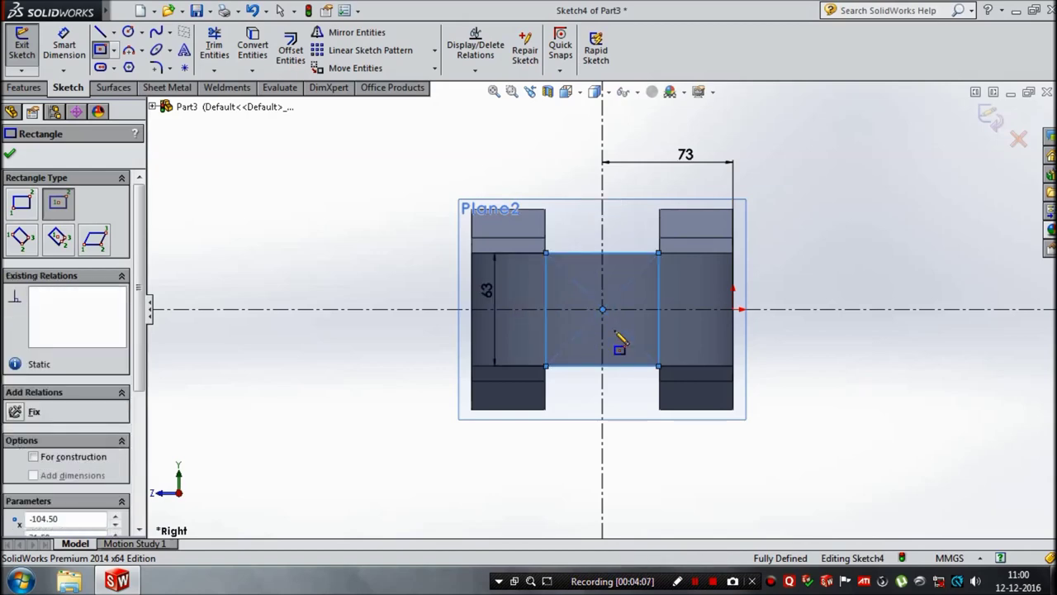
pyautogui.press('Escape')
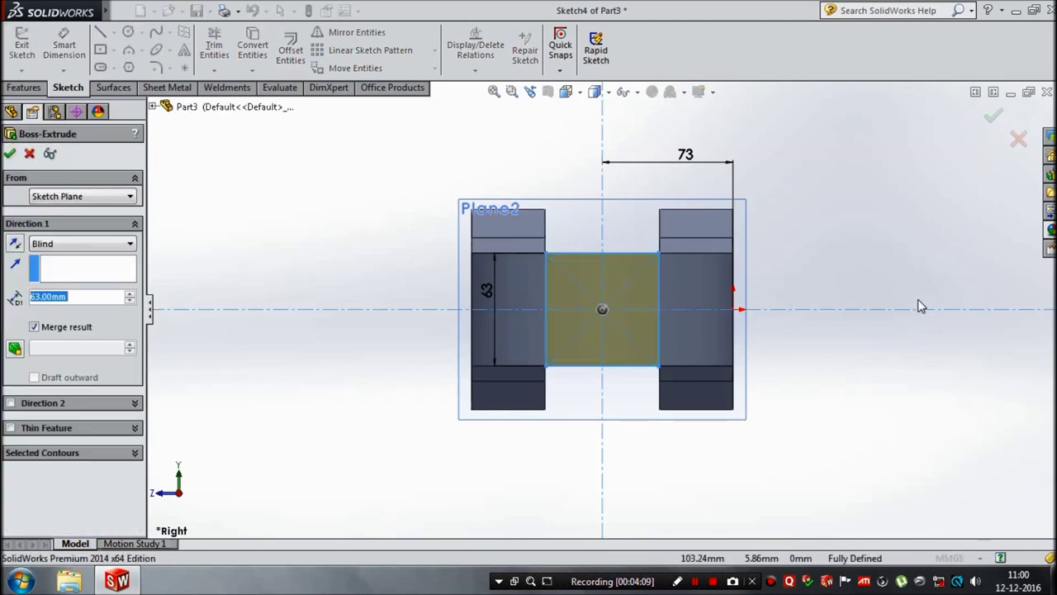
# Extrude the rectangle Up To Next toward the eye-end body
pyautogui.click(15, 244)
pyautogui.click(83, 244)
pyautogui.click(82, 279)
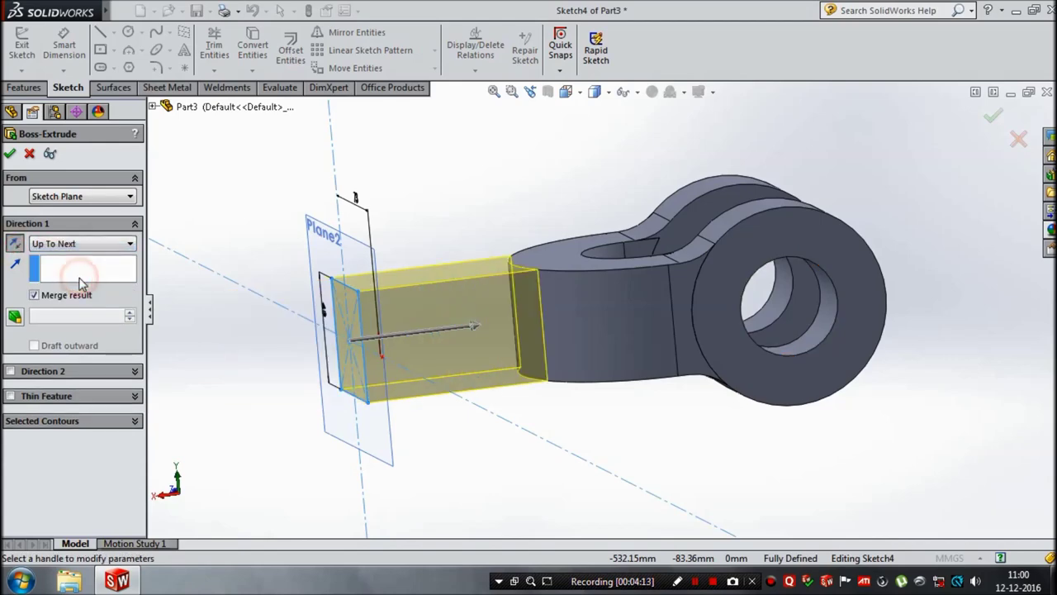
pyautogui.click(9, 153)
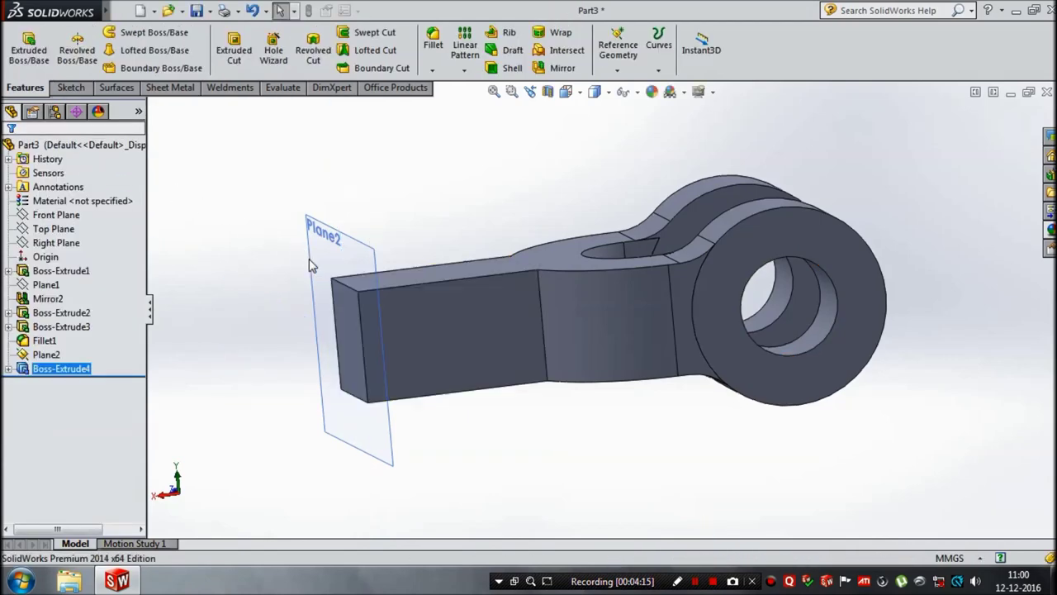
# Fillet the two shank-to-fork junction edges at 30 mm radius
pyautogui.moveTo(389, 314)
pyautogui.mouseDown(button='middle')
pyautogui.moveTo(559, 288)
pyautogui.moveTo(394, 157)
pyautogui.mouseUp(button='middle')
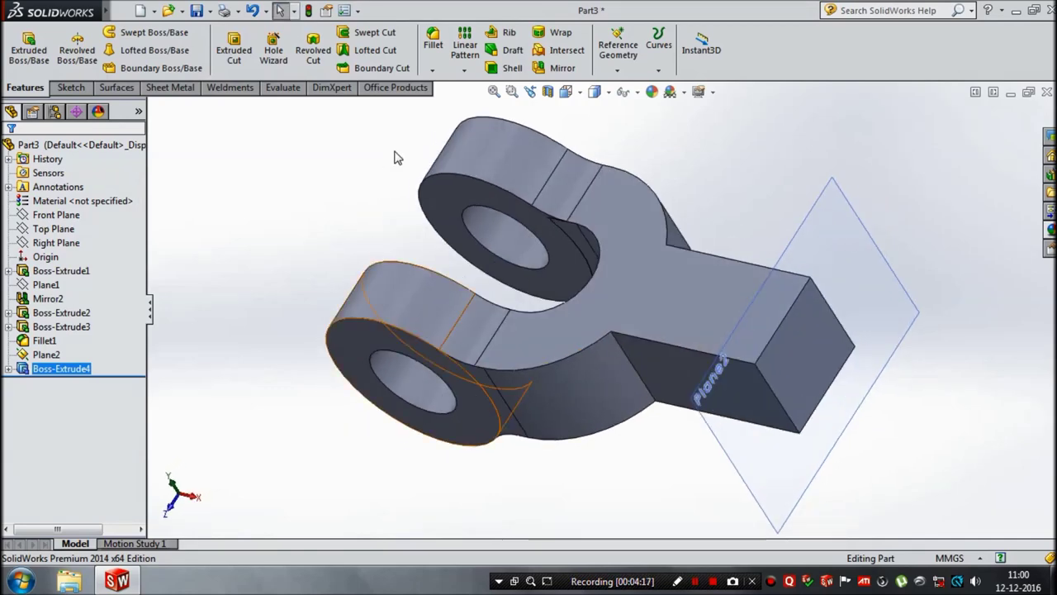
pyautogui.click(433, 42)
pyautogui.moveTo(255, 283); pyautogui.dragTo(205, 319, button='middle')
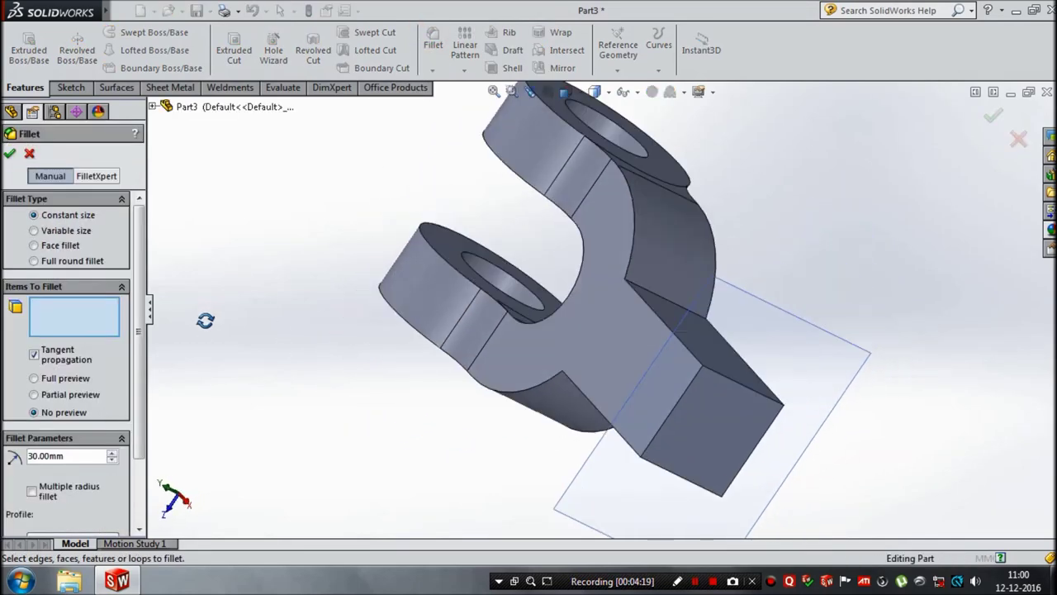
pyautogui.click(628, 288)
pyautogui.moveTo(584, 403); pyautogui.dragTo(619, 368, button='middle')
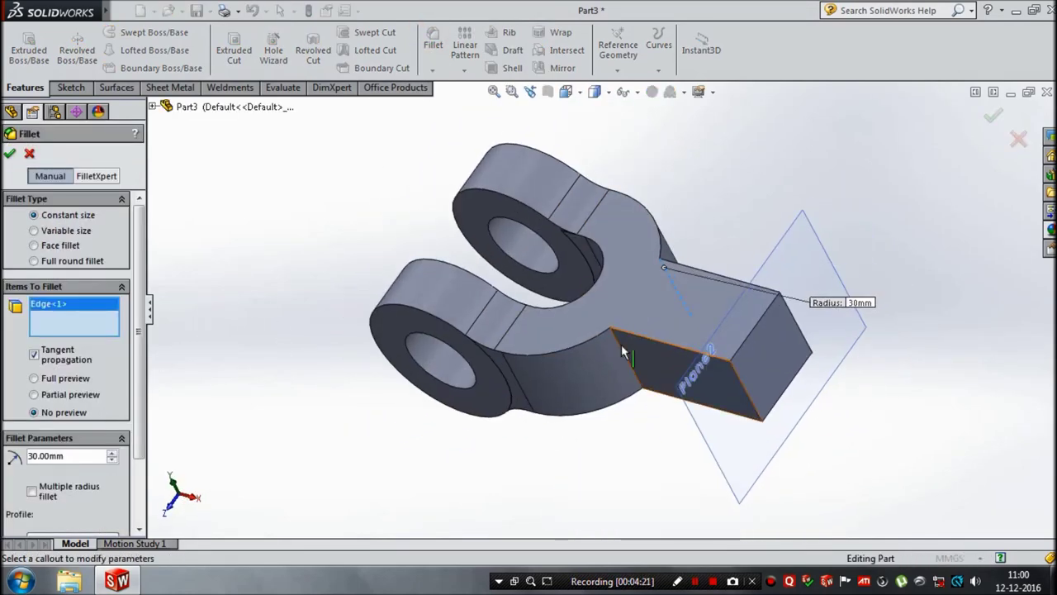
pyautogui.click(626, 364)
pyautogui.click(989, 121)
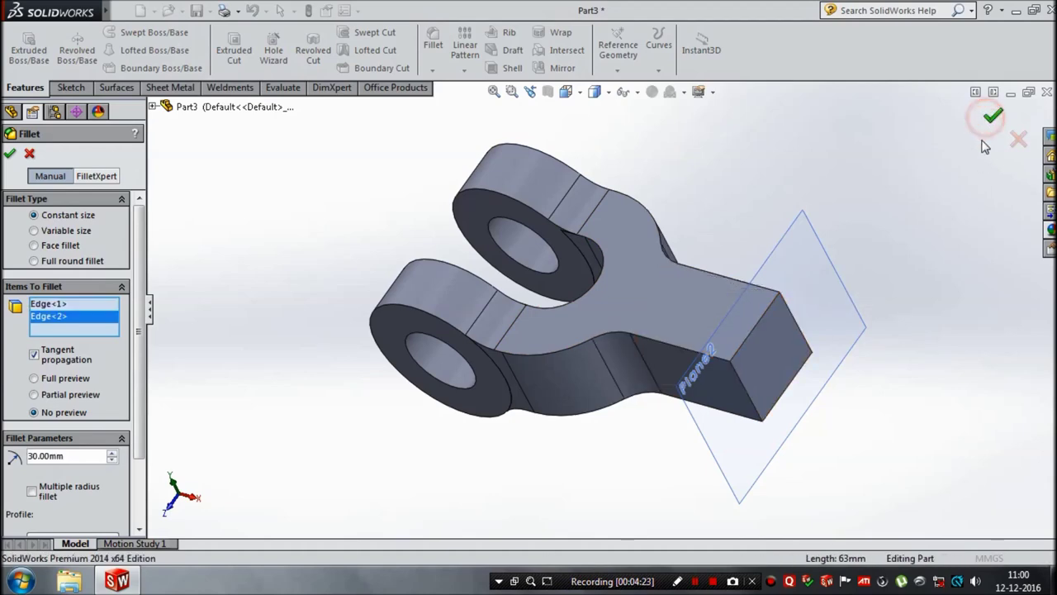
pyautogui.moveTo(819, 217)
pyautogui.mouseDown(button='middle')
pyautogui.moveTo(823, 324)
pyautogui.moveTo(808, 316)
pyautogui.moveTo(635, 326)
pyautogui.moveTo(444, 311)
pyautogui.mouseUp(button='middle')
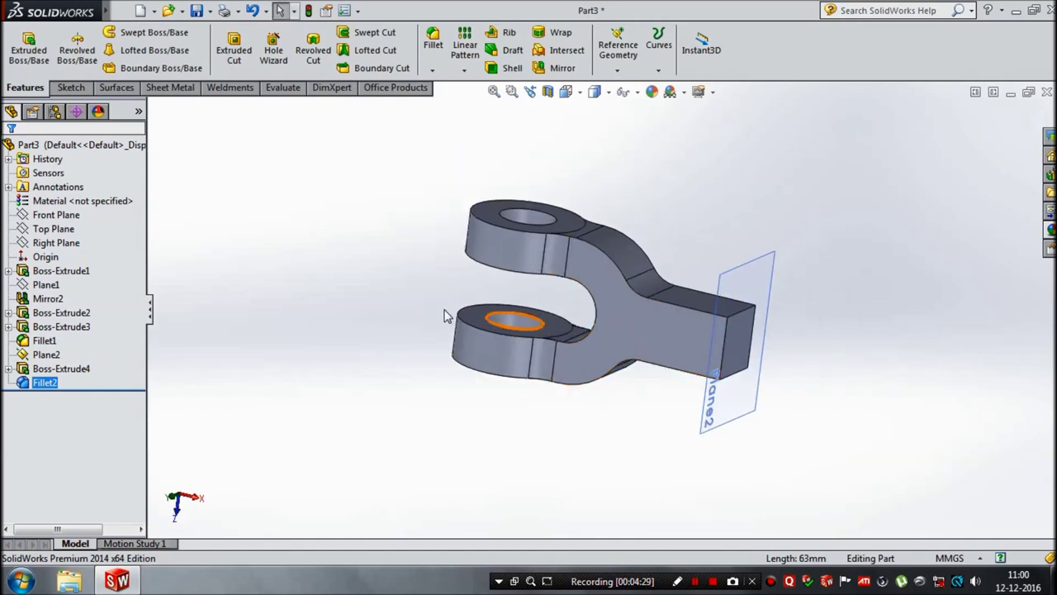
pyautogui.click(31, 50)
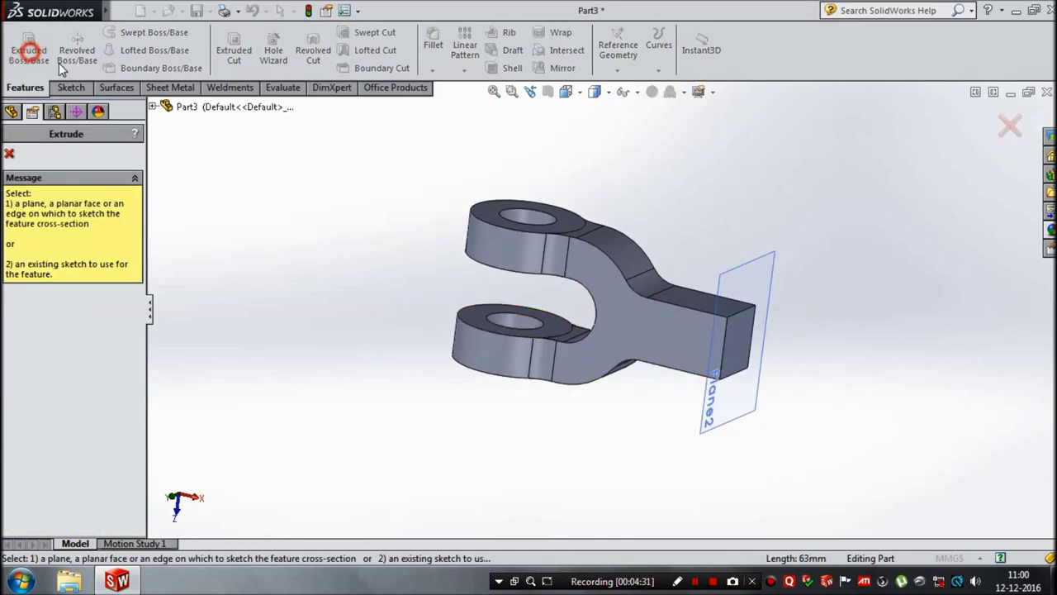
# Sketch a Ø56 circle on Plane2 centred on the centerline
pyautogui.click(730, 350)
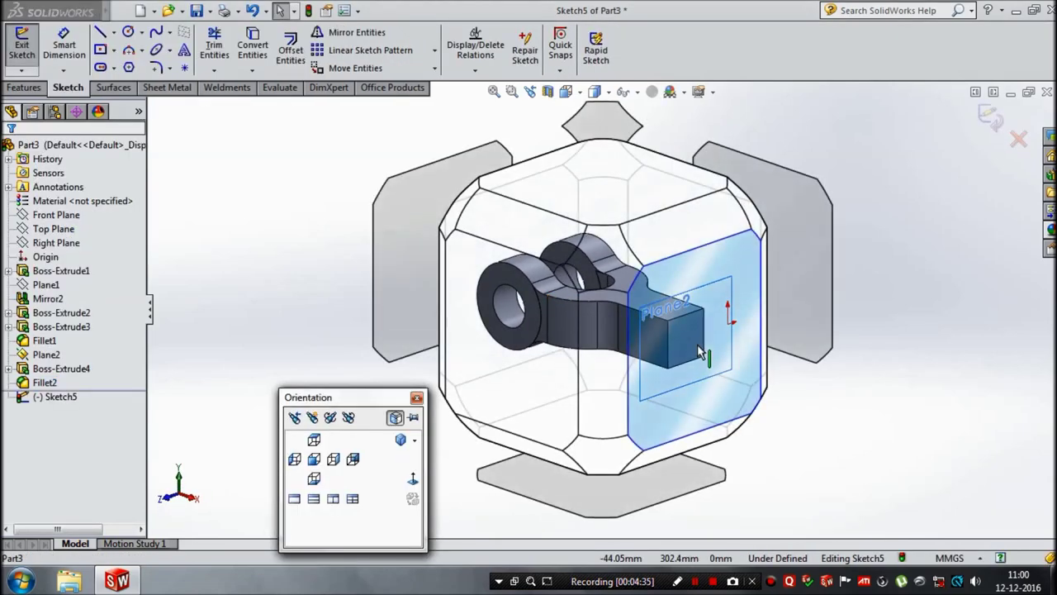
pyautogui.click(129, 33)
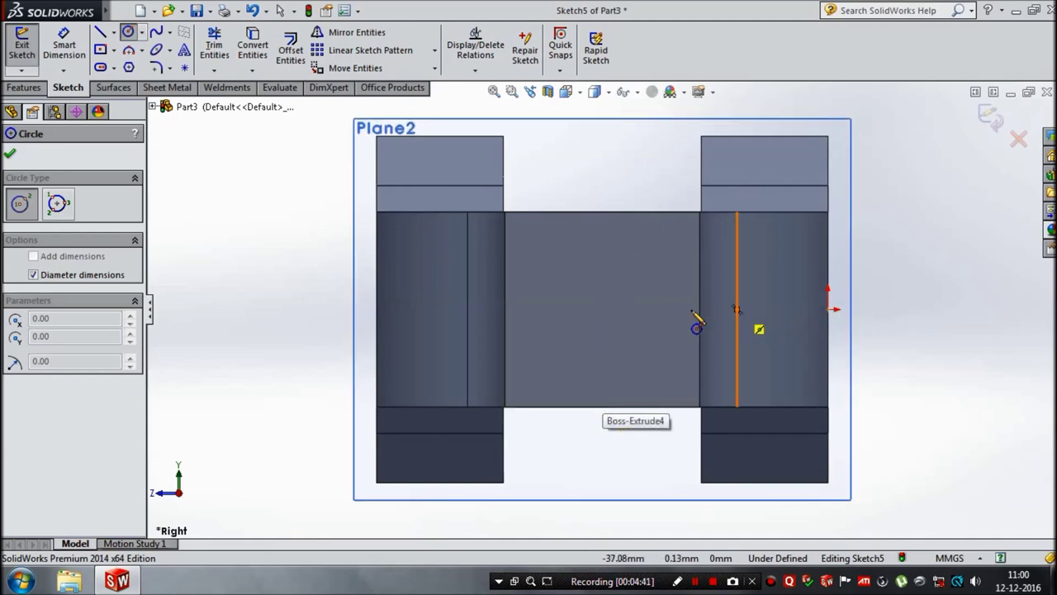
pyautogui.click(609, 311)
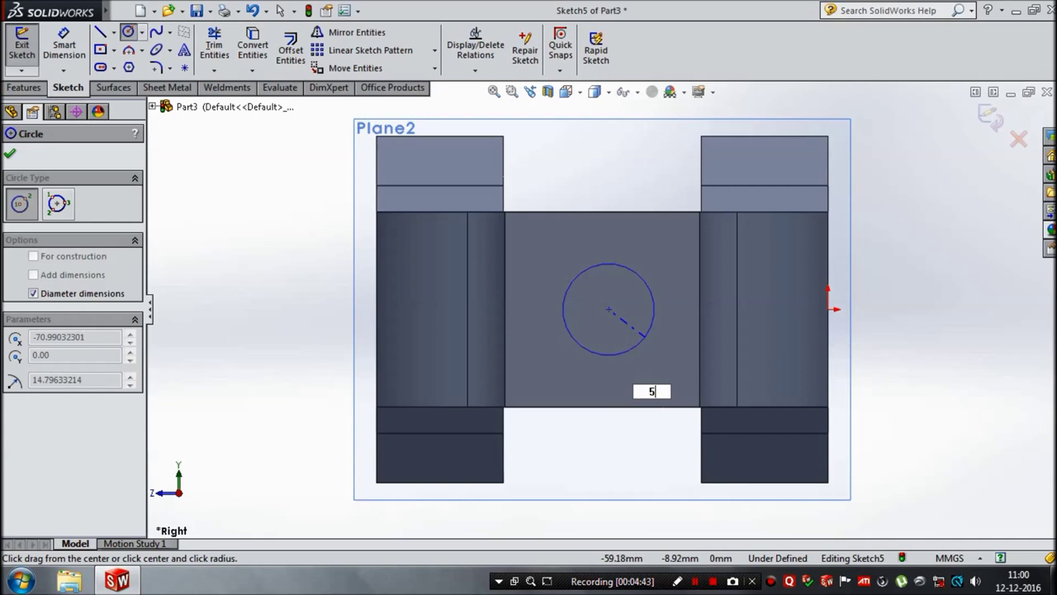
pyautogui.write('6')
pyautogui.press('Return')
# Dimension the circle centre 63/2 from the shank's left edge
pyautogui.click(64, 45)
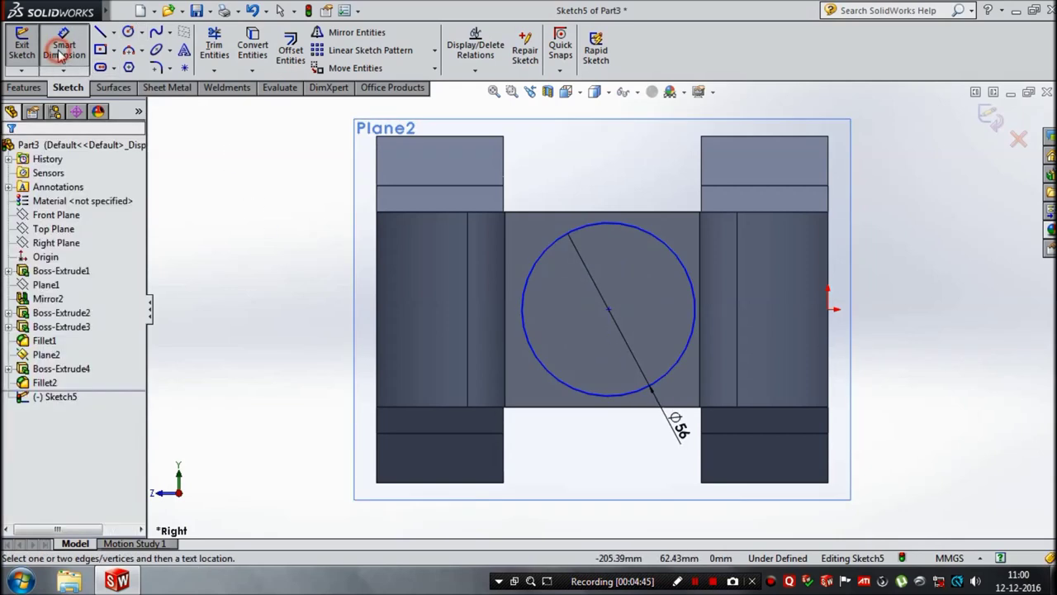
pyautogui.click(506, 322)
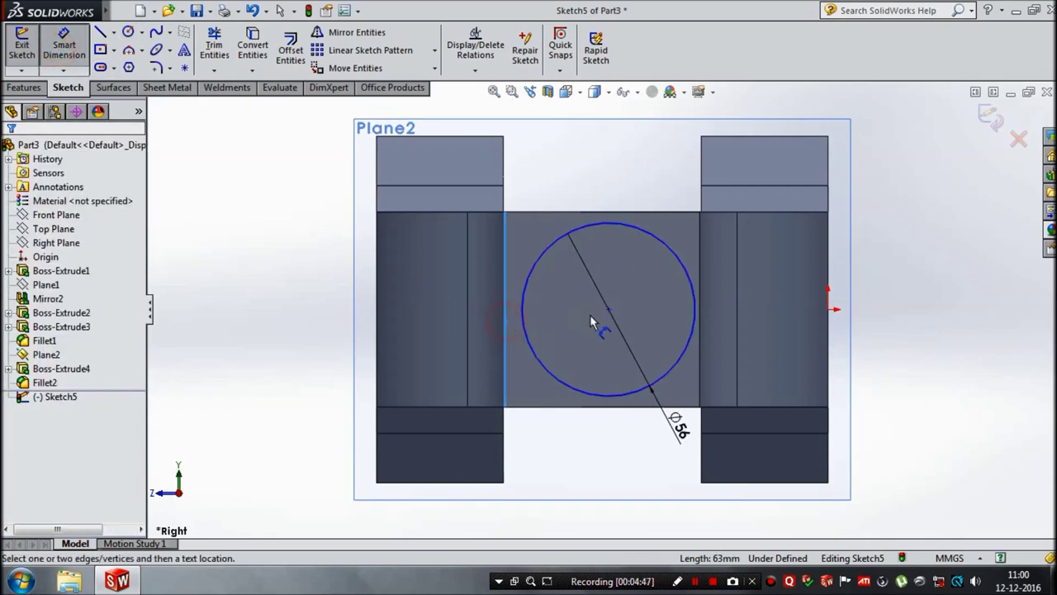
pyautogui.click(609, 312)
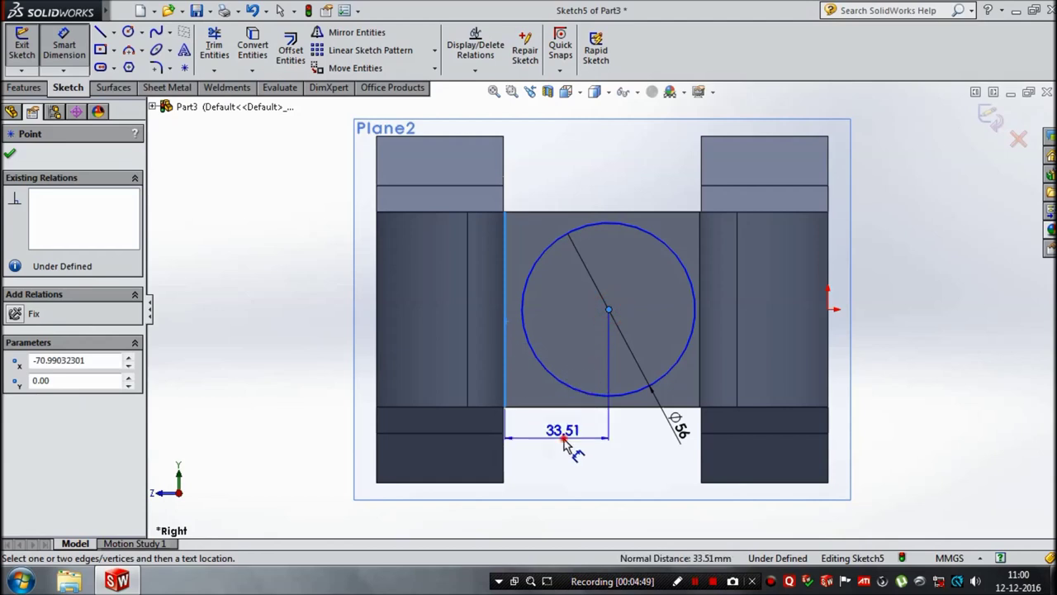
pyautogui.click(565, 440)
pyautogui.write('63*/')
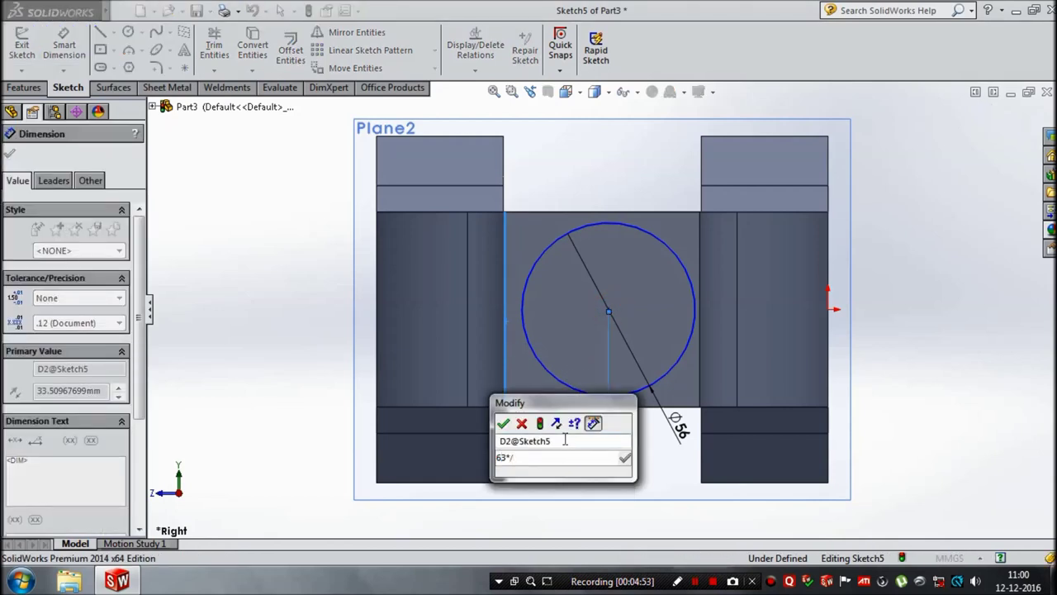
pyautogui.press('BackSpace')
pyautogui.press('BackSpace')
pyautogui.write('/2')
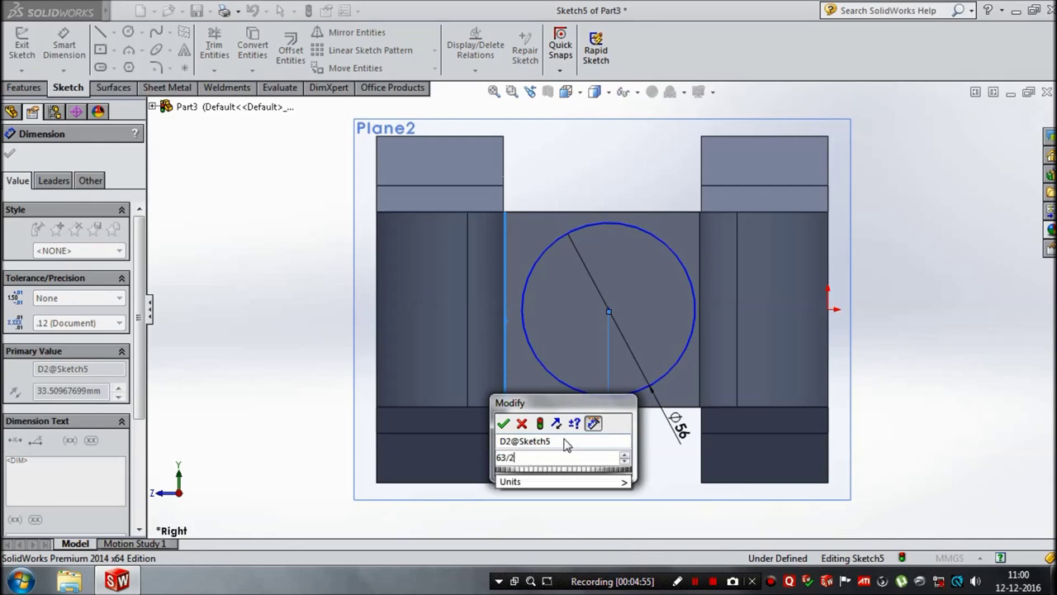
pyautogui.press('Return')
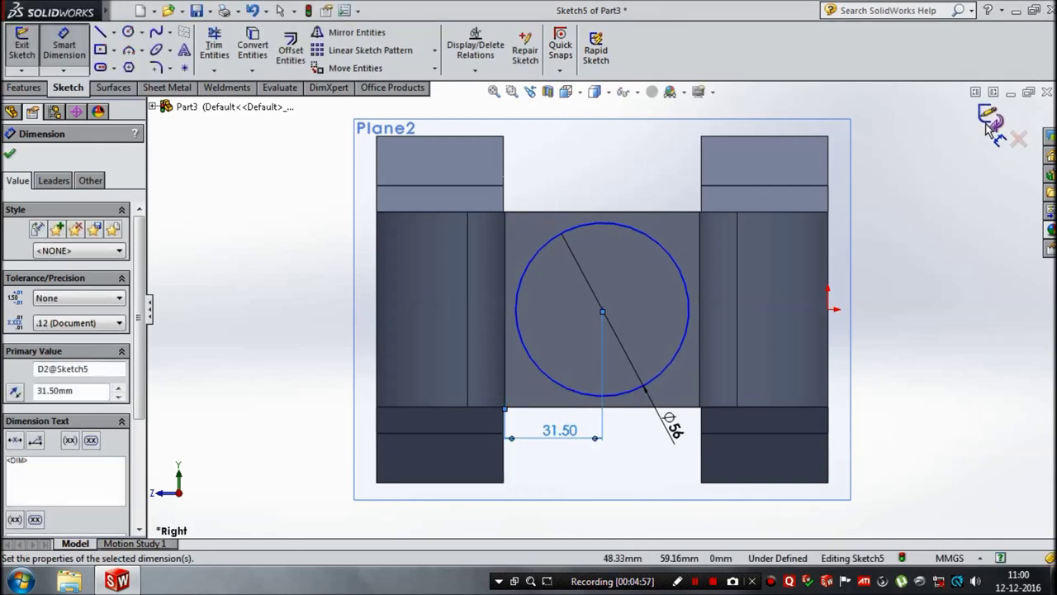
pyautogui.press('Escape')
# Extrude the circle 50 mm Blind into a cylindrical pin
pyautogui.press('e')
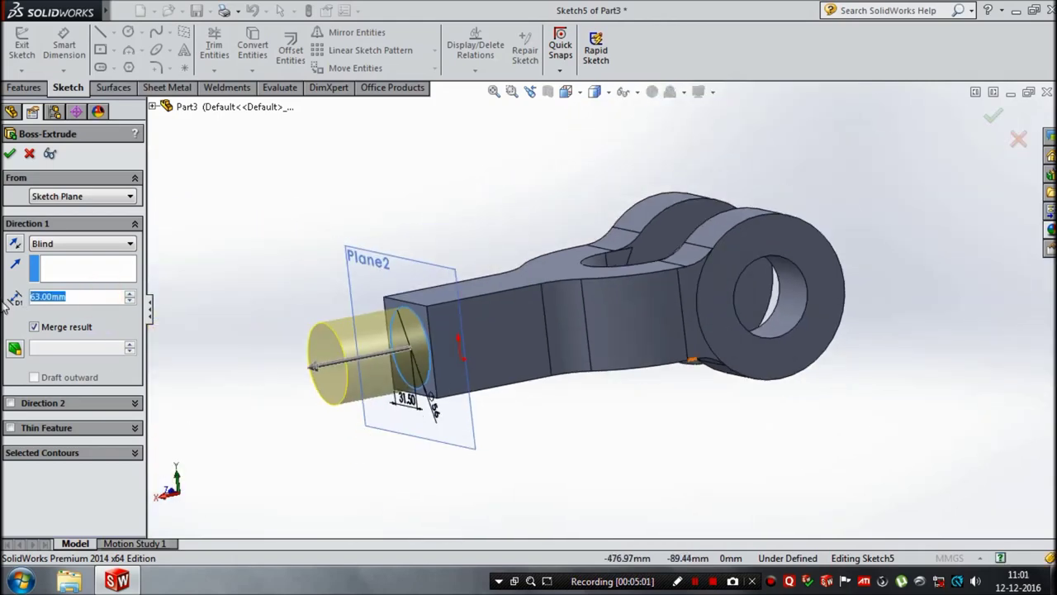
pyautogui.write('50')
pyautogui.press('Return')
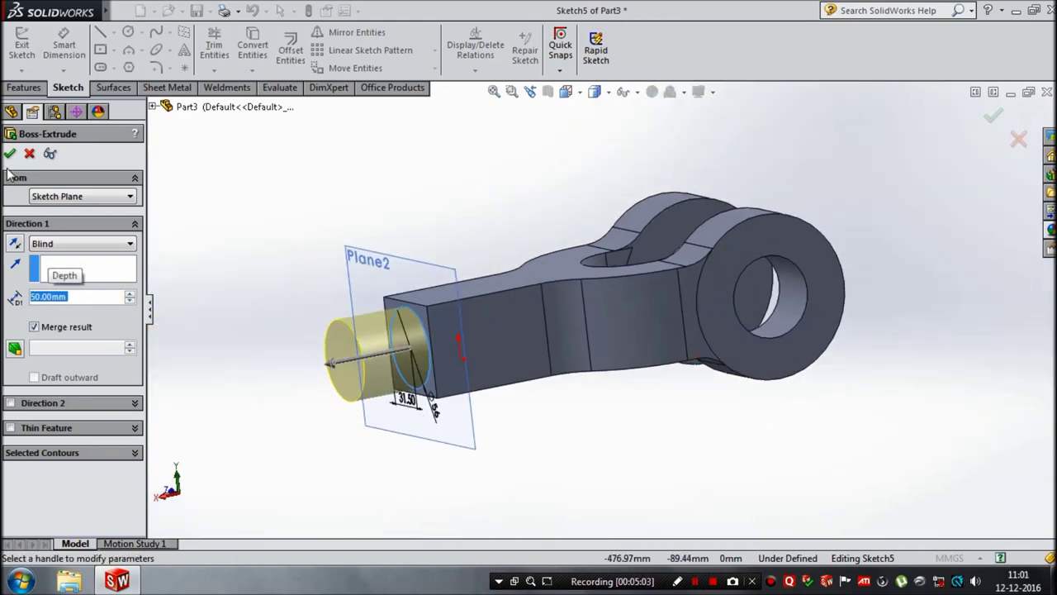
pyautogui.rightClick(243, 304)
pyautogui.moveTo(243, 303)
pyautogui.mouseDown(button='middle')
pyautogui.moveTo(308, 267)
pyautogui.moveTo(635, 284)
pyautogui.mouseUp(button='middle')
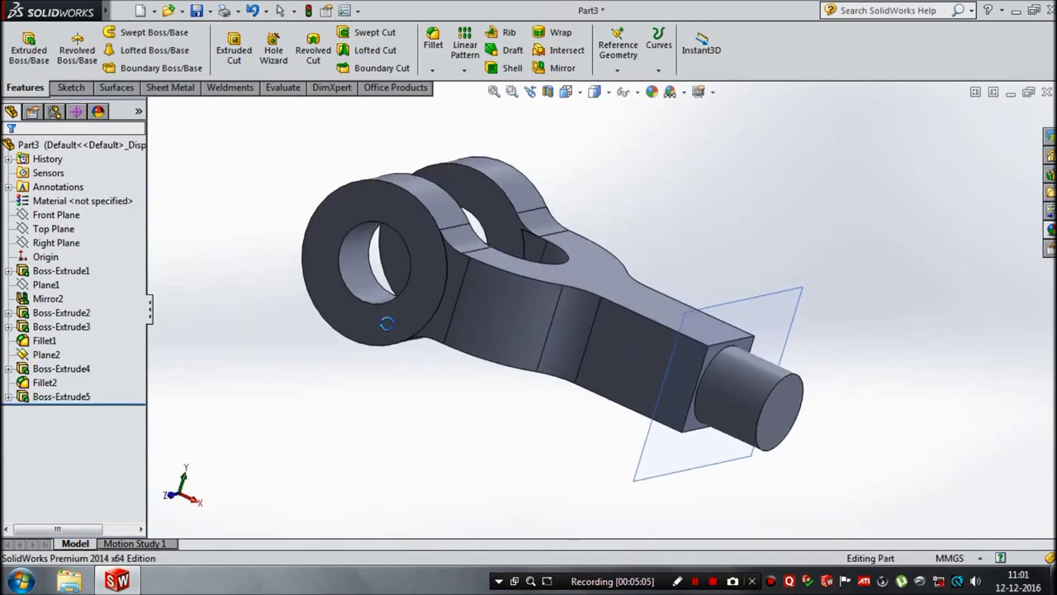
# Hide Plane2
pyautogui.rightClick(769, 303)
pyautogui.click(814, 274)
pyautogui.moveTo(835, 293)
pyautogui.mouseDown(button='middle')
pyautogui.moveTo(541, 283)
pyautogui.moveTo(401, 347)
pyautogui.moveTo(365, 408)
pyautogui.moveTo(455, 421)
pyautogui.moveTo(411, 455)
pyautogui.moveTo(409, 477)
pyautogui.mouseUp(button='middle')
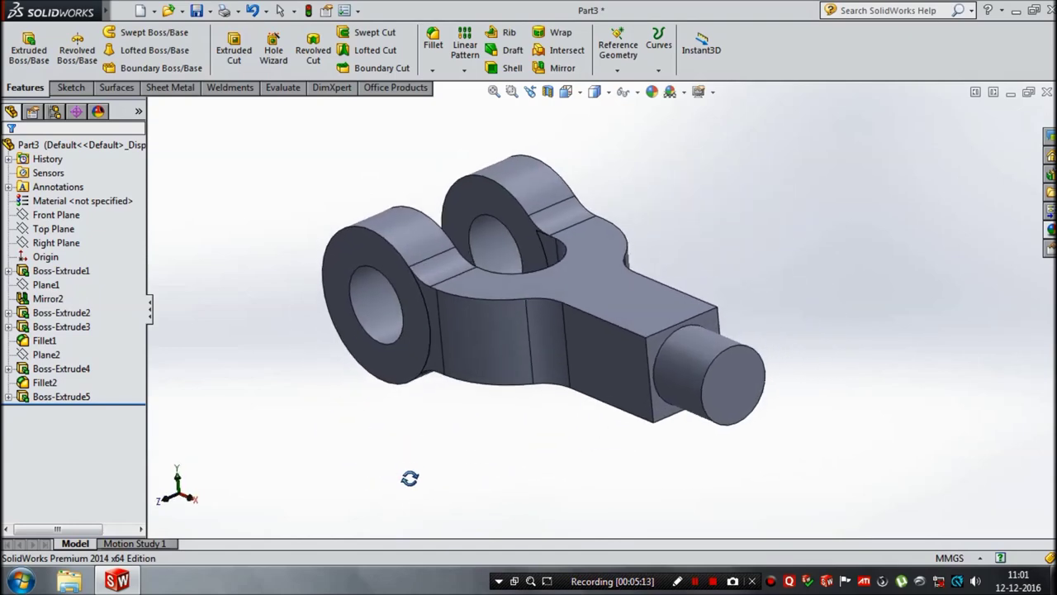
# Sketch a six-sided inscribed polygon on the bar's end face, centred on the pin
pyautogui.click(233, 49)
pyautogui.click(655, 346)
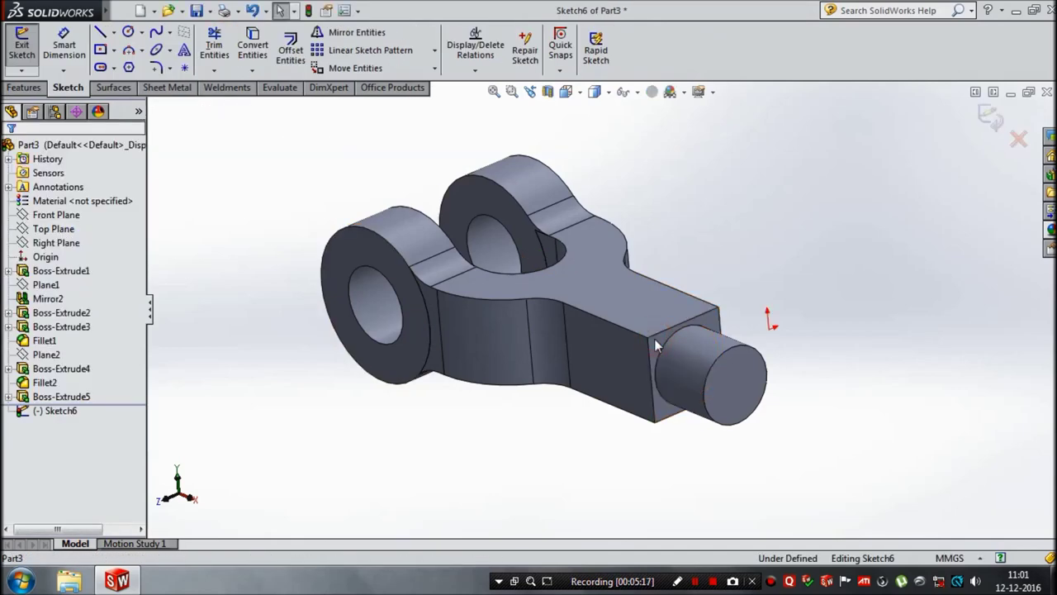
pyautogui.press('space')
pyautogui.click(661, 382)
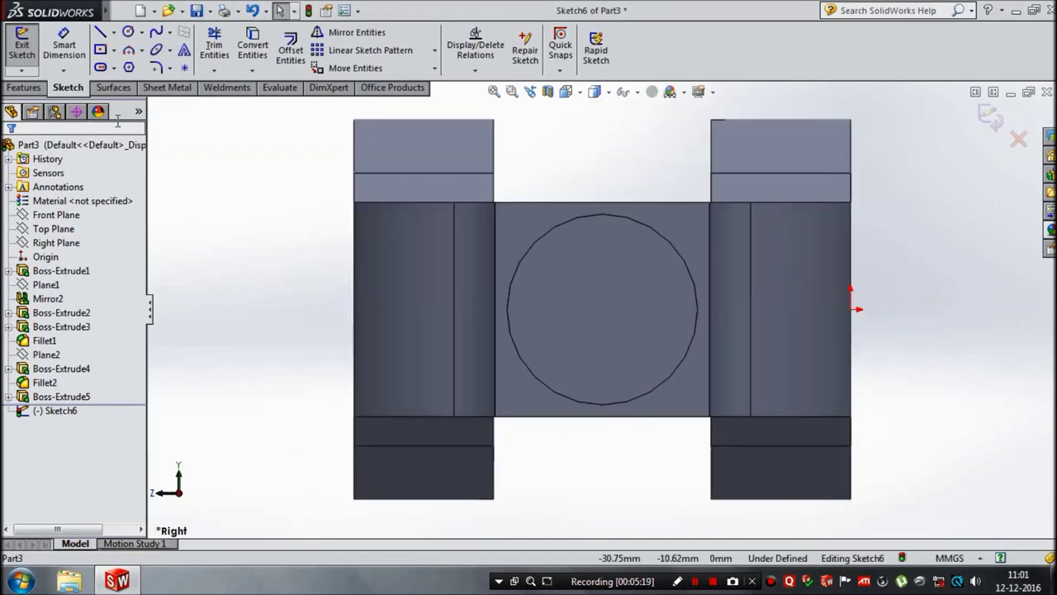
pyautogui.click(128, 68)
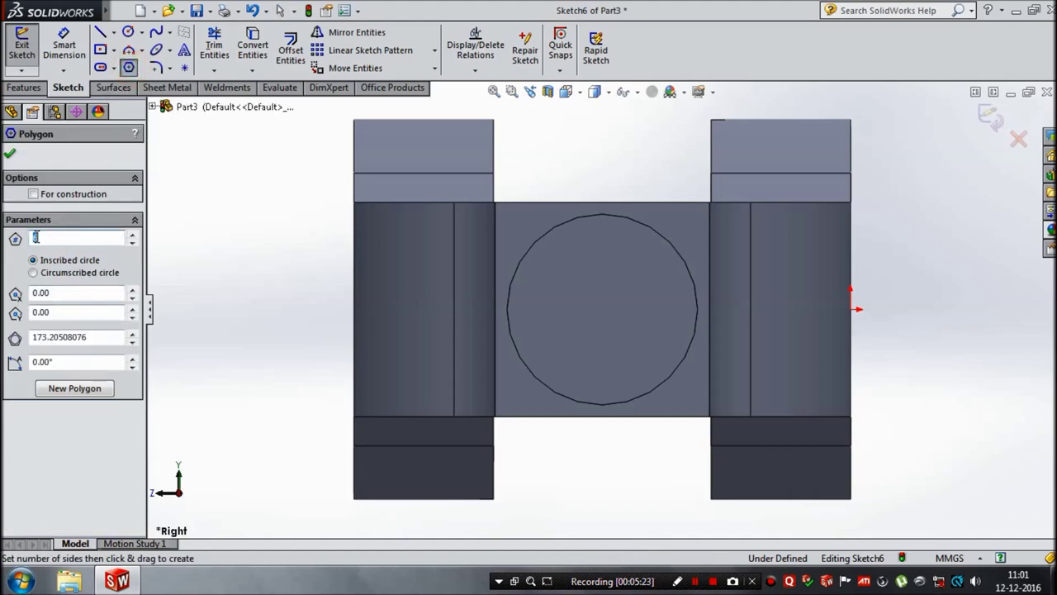
pyautogui.click(603, 310)
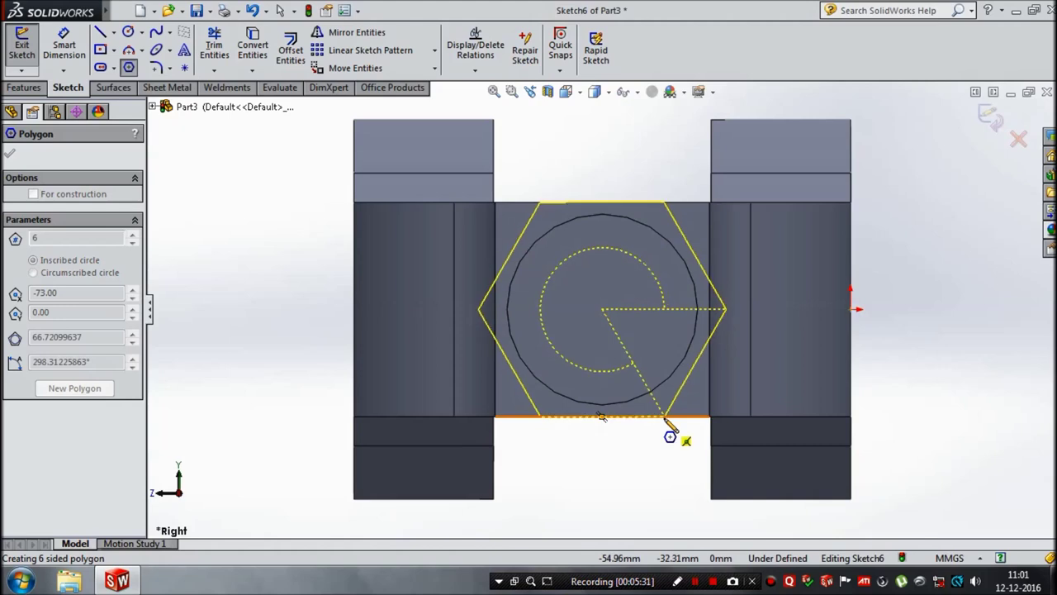
pyautogui.click(665, 421)
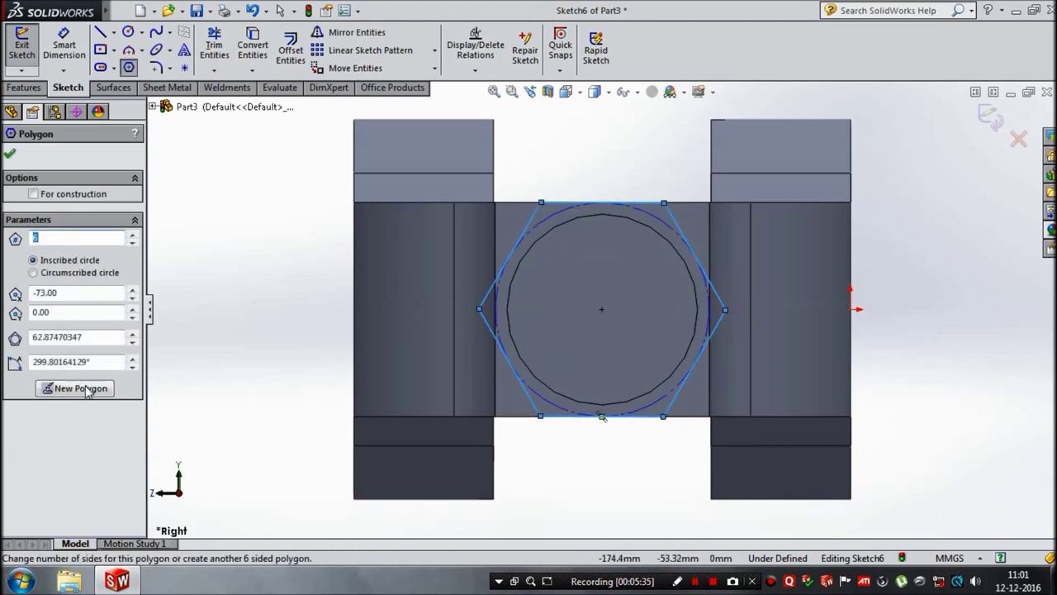
pyautogui.moveTo(49, 364); pyautogui.dragTo(14, 367)
pyautogui.write('300')
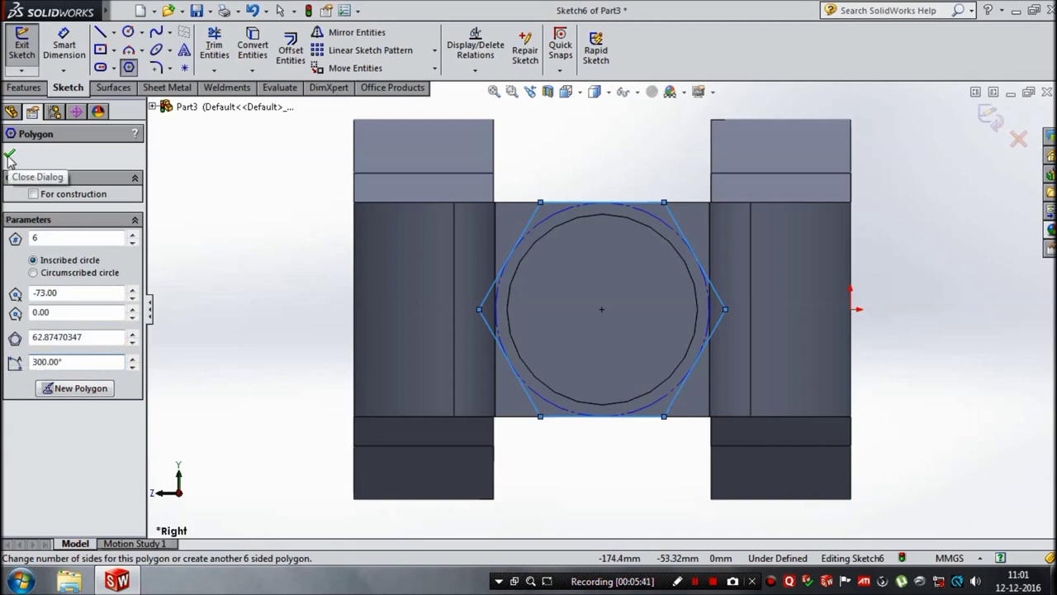
# Add a Ø100 circle concentric with the hexagon
pyautogui.click(128, 32)
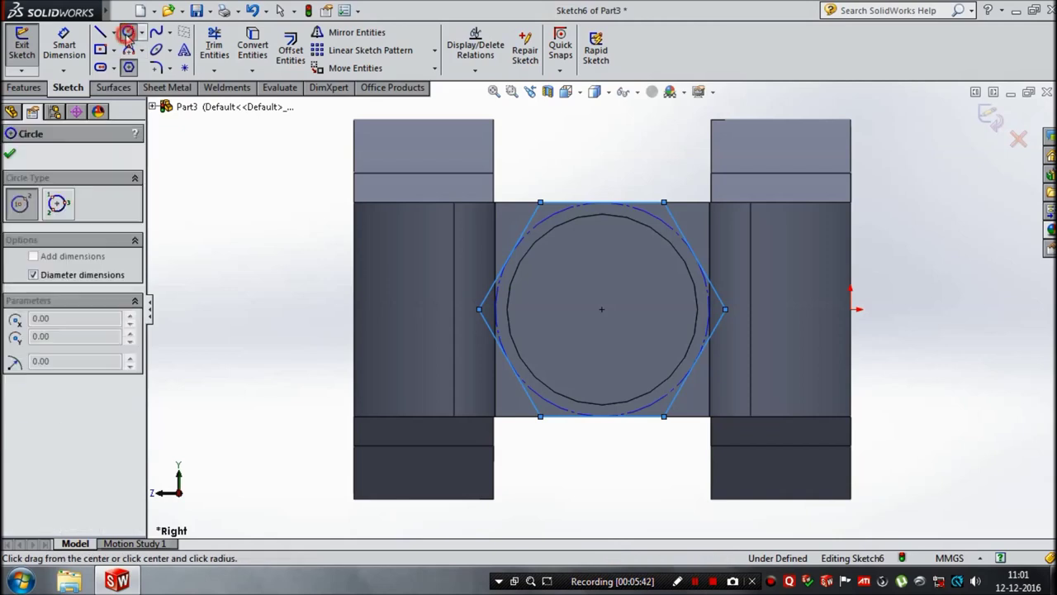
pyautogui.click(602, 311)
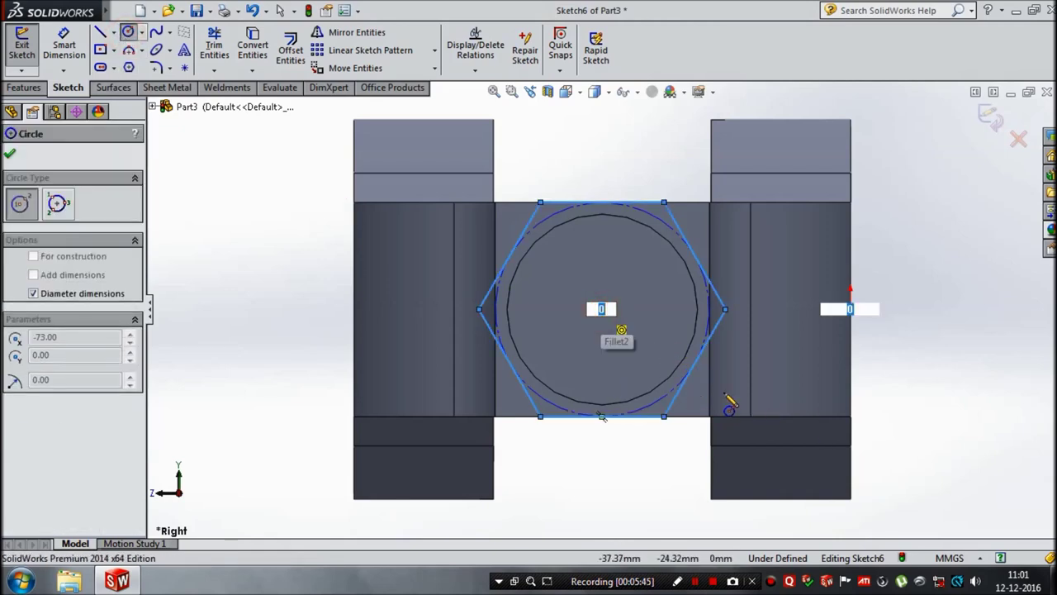
pyautogui.write('10')
pyautogui.press('Return')
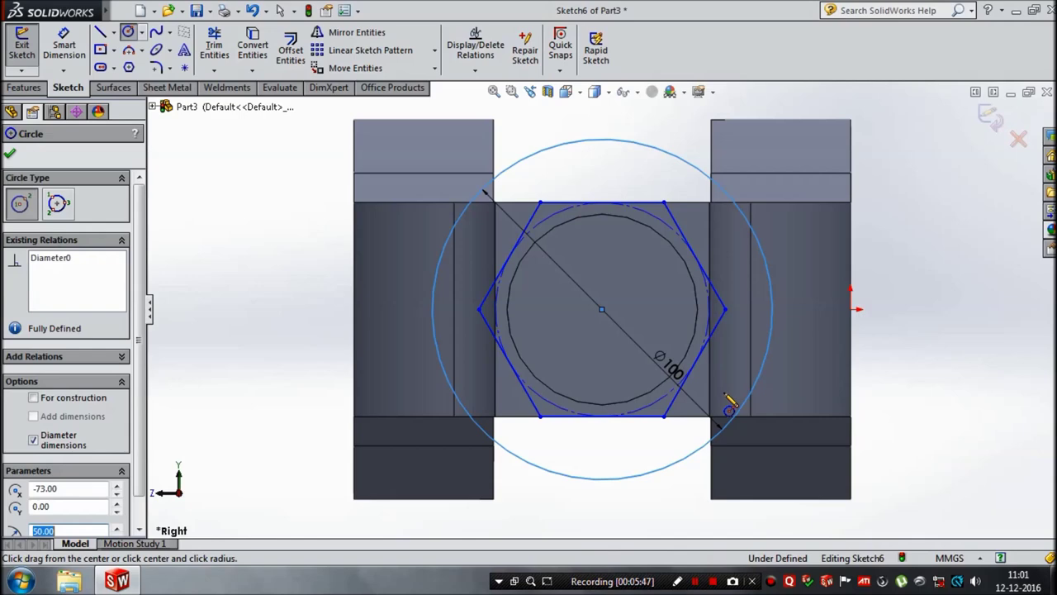
# Extrude-cut the sketch 80 mm Blind to form the hex flats
pyautogui.press('Escape')
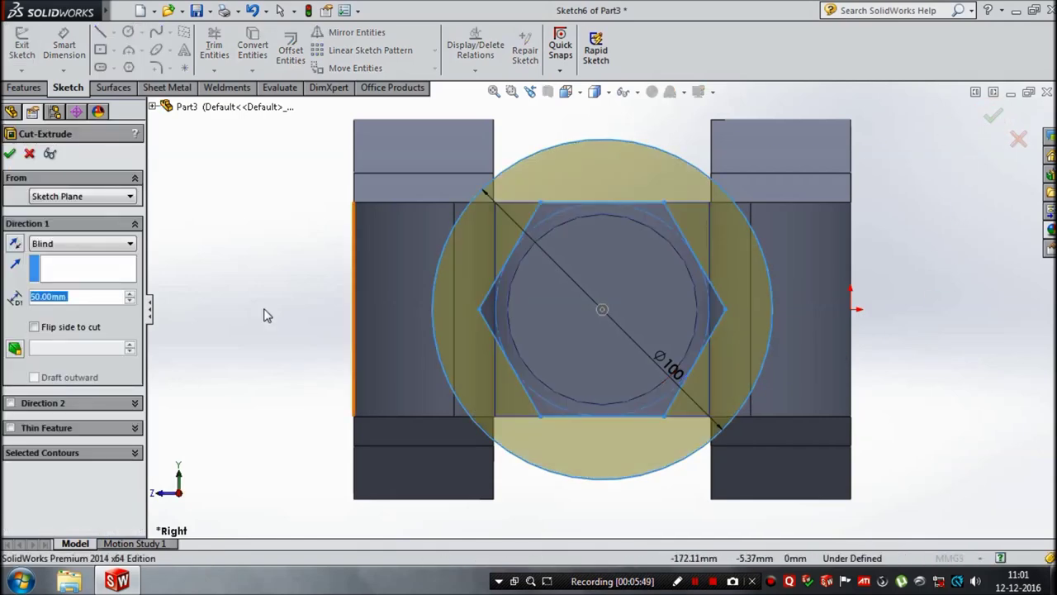
pyautogui.moveTo(264, 312); pyautogui.dragTo(380, 306, button='middle')
pyautogui.scroll(3, 378, 313)
pyautogui.scroll(2, 374, 321)
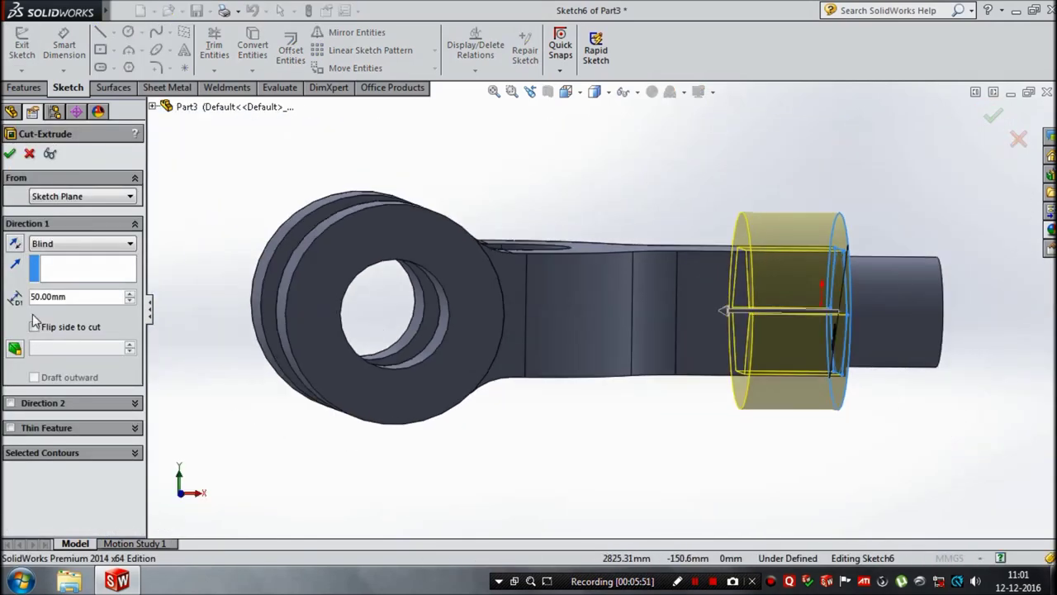
pyautogui.write('80')
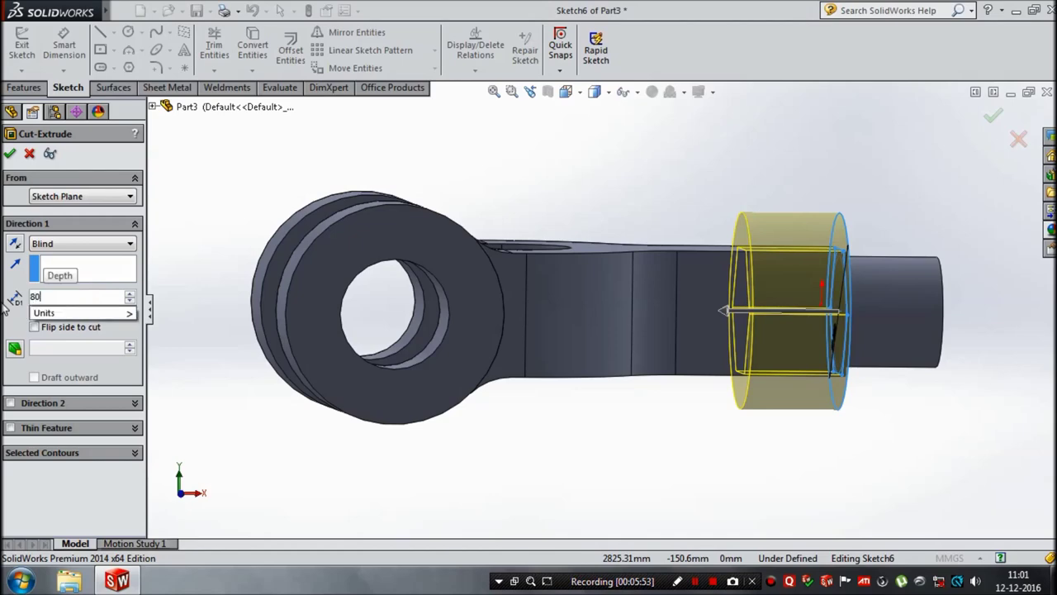
pyautogui.press('Return')
pyautogui.click(11, 155)
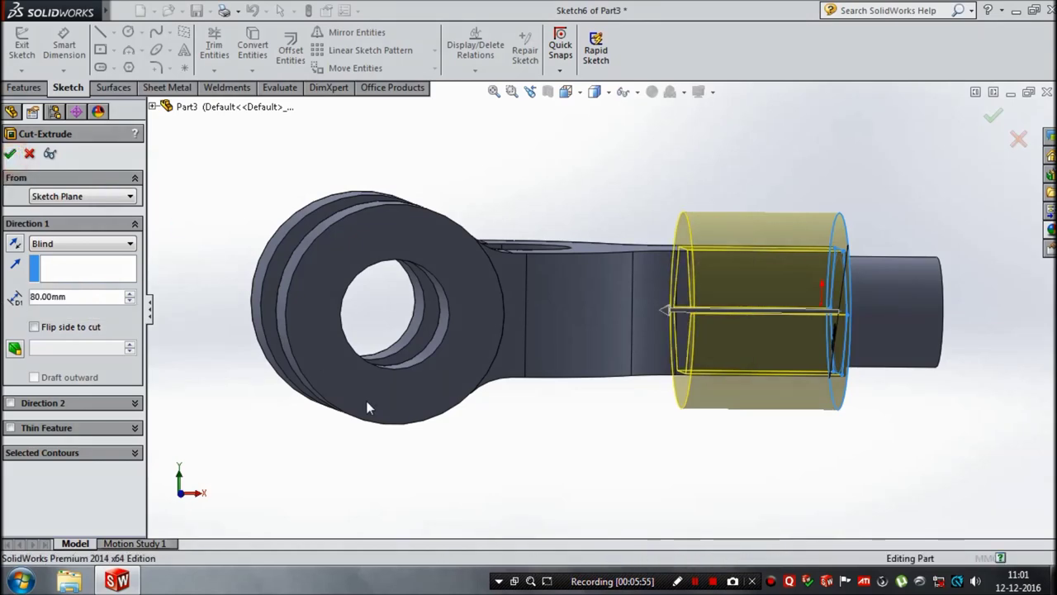
pyautogui.moveTo(648, 473)
pyautogui.mouseDown(button='middle')
pyautogui.moveTo(654, 461)
pyautogui.moveTo(615, 471)
pyautogui.mouseUp(button='middle')
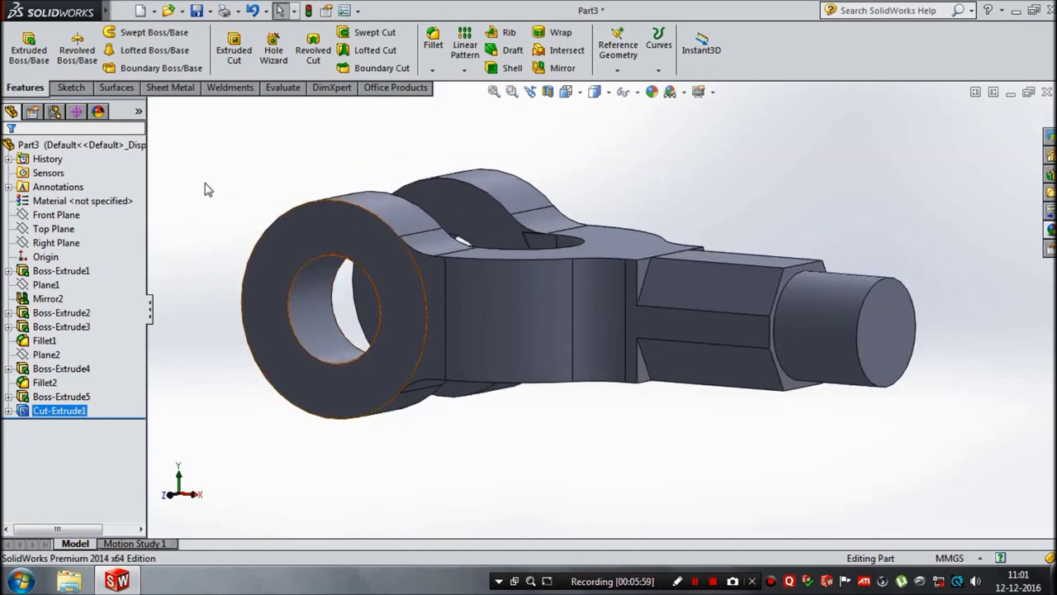
# Fillet the four hex-flat transition edges at 25 mm after the 20 mm attempt fails
pyautogui.click(433, 41)
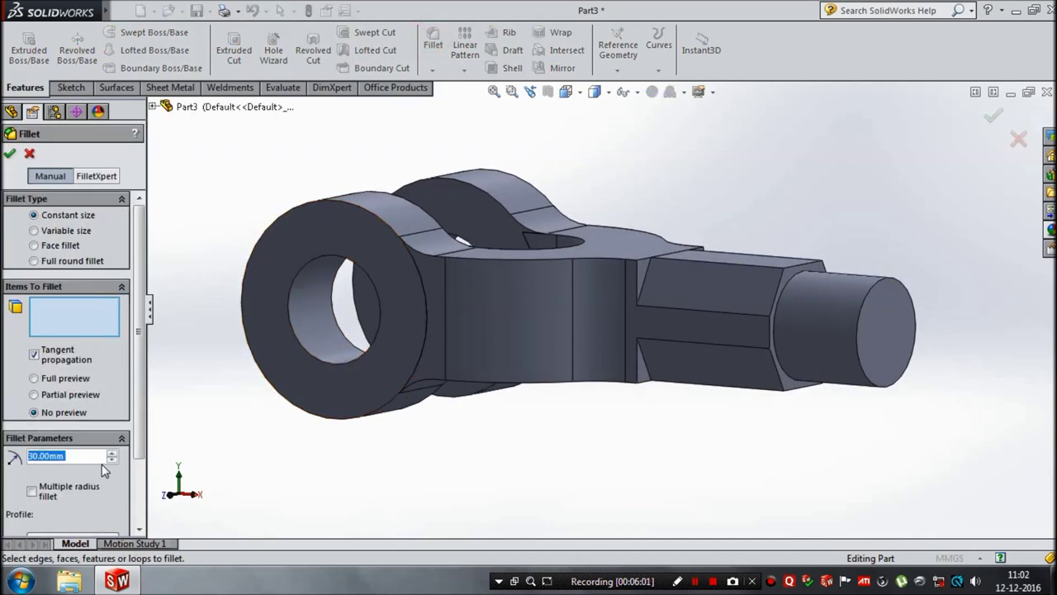
pyautogui.write('20')
pyautogui.press('Return')
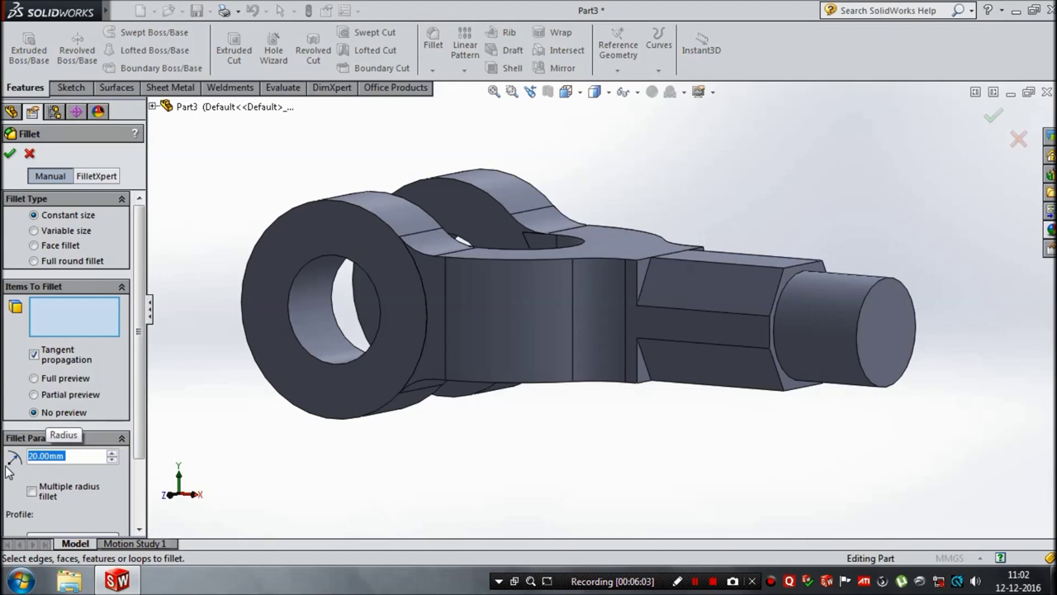
pyautogui.click(649, 282)
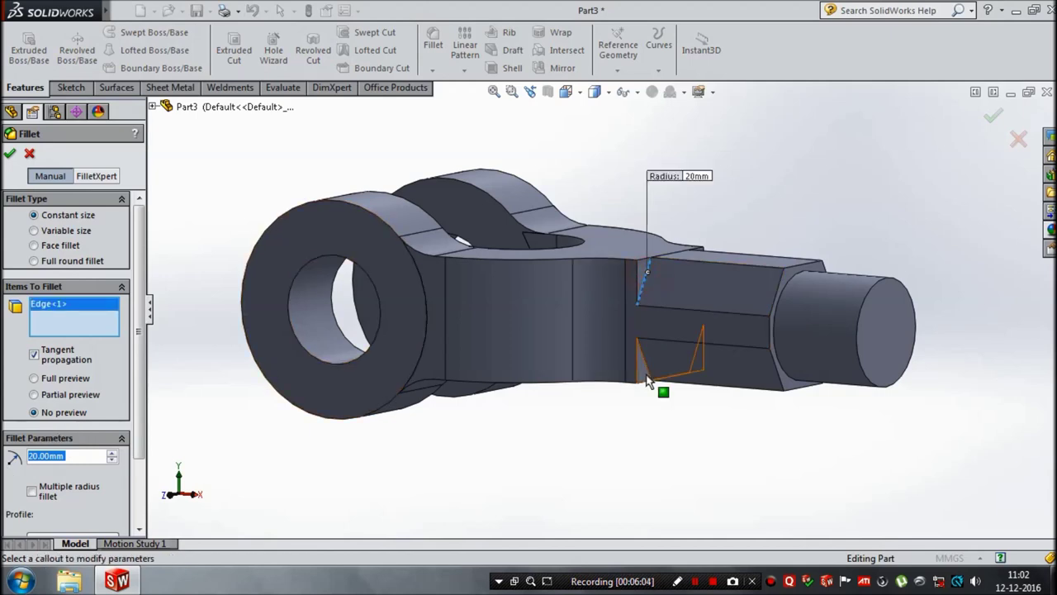
pyautogui.click(641, 362)
pyautogui.moveTo(668, 439)
pyautogui.mouseDown(button='middle')
pyautogui.moveTo(507, 467)
pyautogui.moveTo(576, 422)
pyautogui.mouseUp(button='middle')
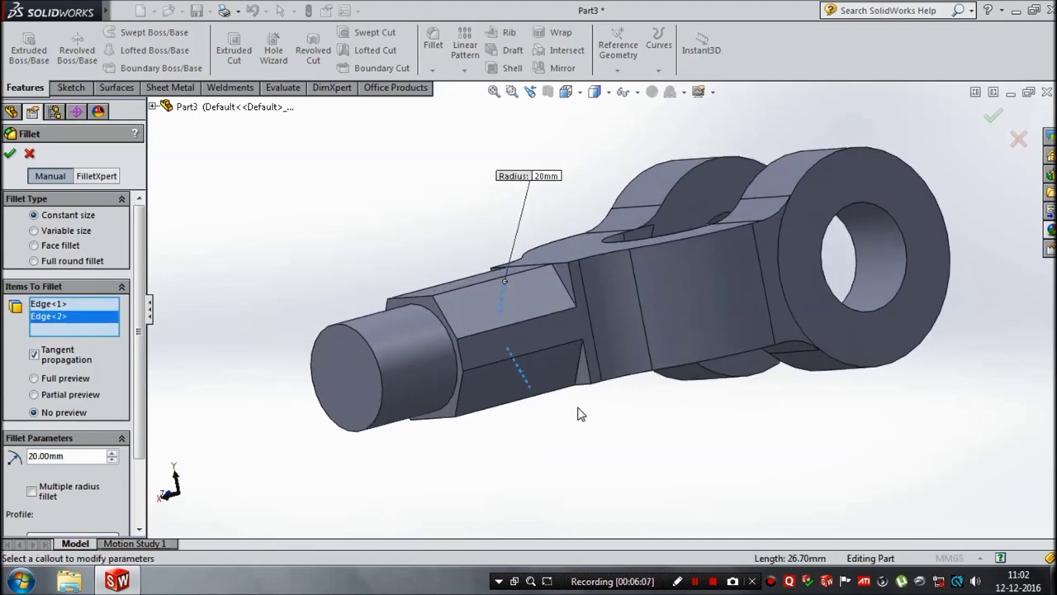
pyautogui.click(581, 370)
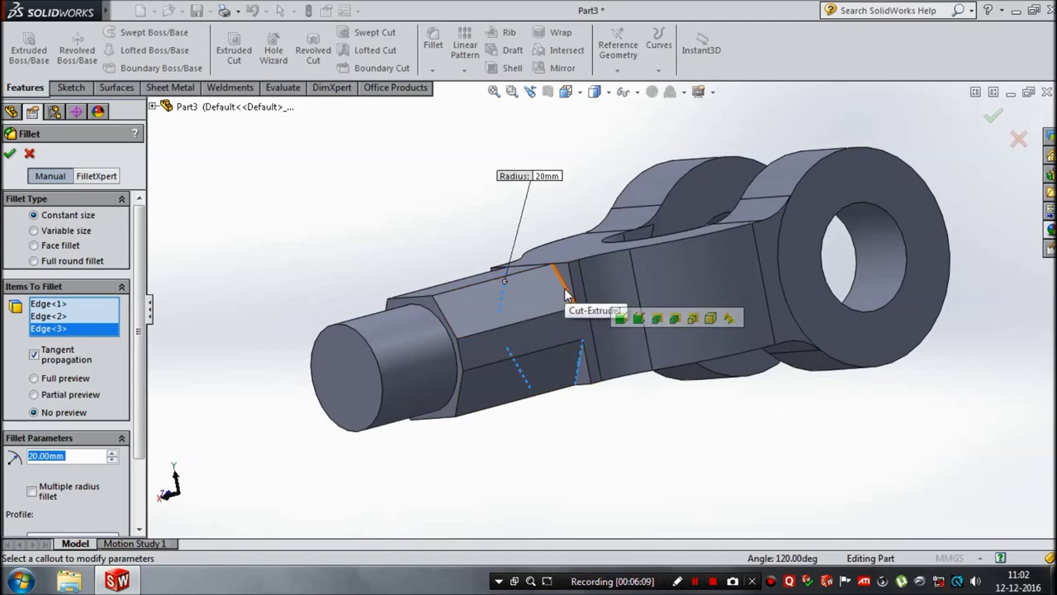
pyautogui.click(566, 292)
pyautogui.click(10, 153)
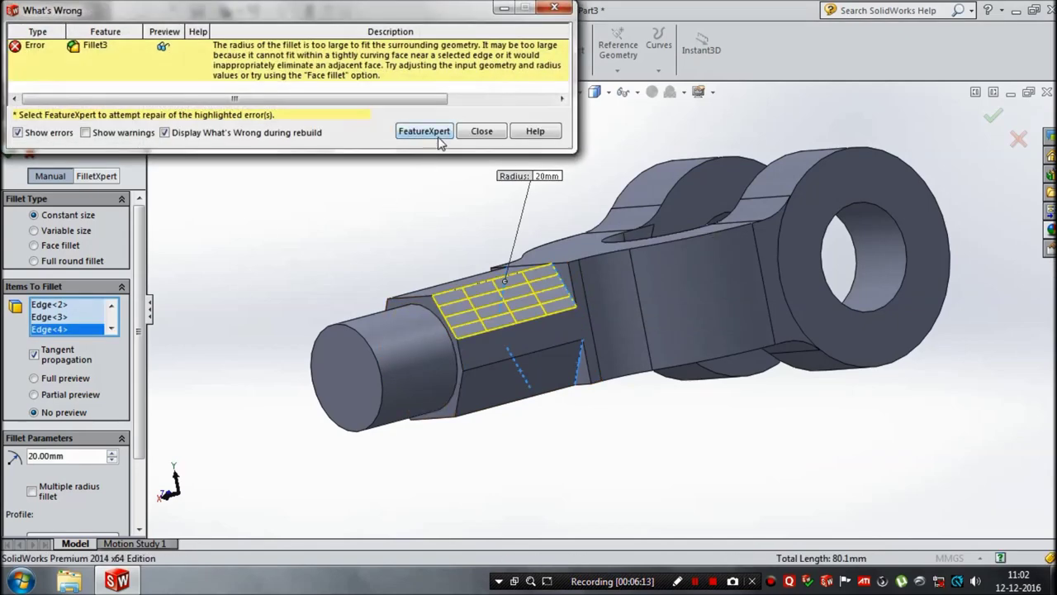
pyautogui.click(464, 136)
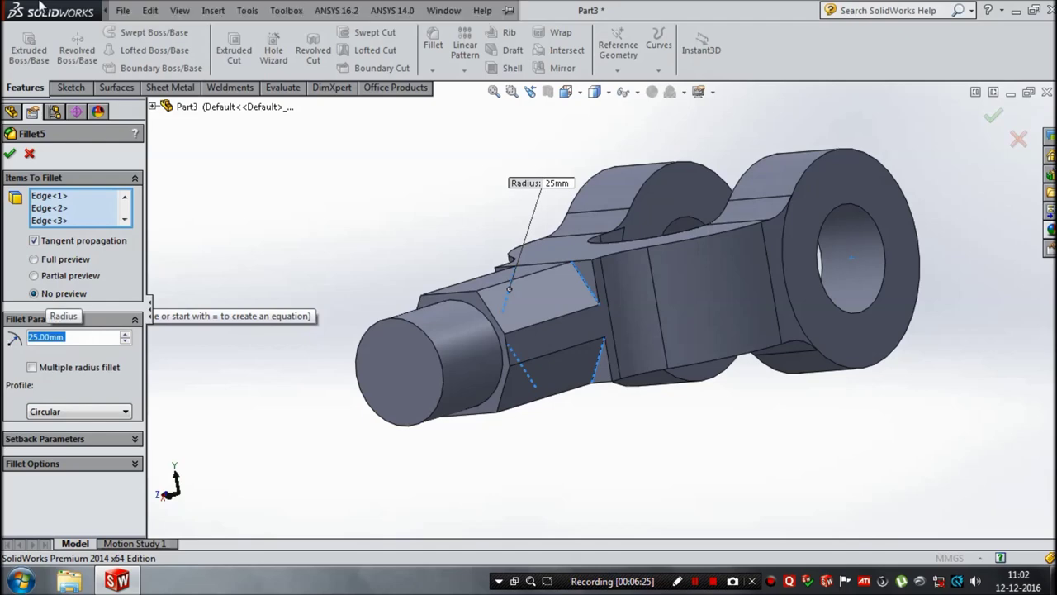
pyautogui.click(9, 154)
pyautogui.moveTo(272, 278)
pyautogui.mouseDown(button='middle')
pyautogui.moveTo(406, 264)
pyautogui.moveTo(430, 295)
pyautogui.moveTo(406, 336)
pyautogui.moveTo(420, 419)
pyautogui.mouseUp(button='middle')
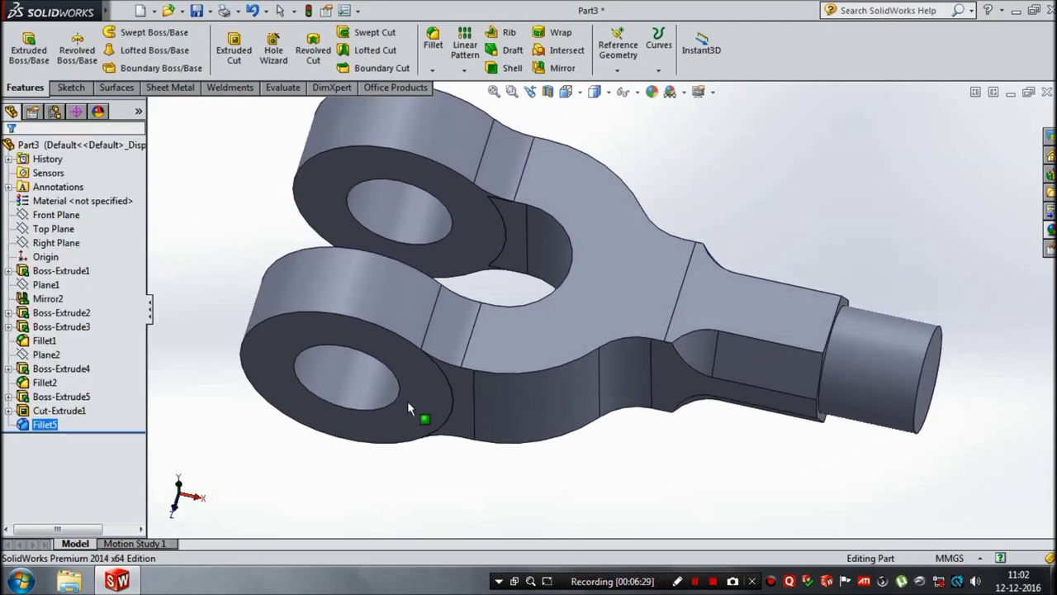
# Zoom, fit and orbit the finished fork-end part to review it from several angles
pyautogui.scroll(4, 420, 420)
pyautogui.moveTo(448, 358)
pyautogui.mouseDown(button='middle')
pyautogui.moveTo(490, 351)
pyautogui.moveTo(470, 420)
pyautogui.moveTo(479, 437)
pyautogui.moveTo(490, 373)
pyautogui.moveTo(480, 412)
pyautogui.moveTo(479, 391)
pyautogui.moveTo(537, 234)
pyautogui.moveTo(491, 328)
pyautogui.moveTo(529, 224)
pyautogui.mouseUp(button='middle')
pyautogui.scroll(-5, 522, 171)
pyautogui.press('f')
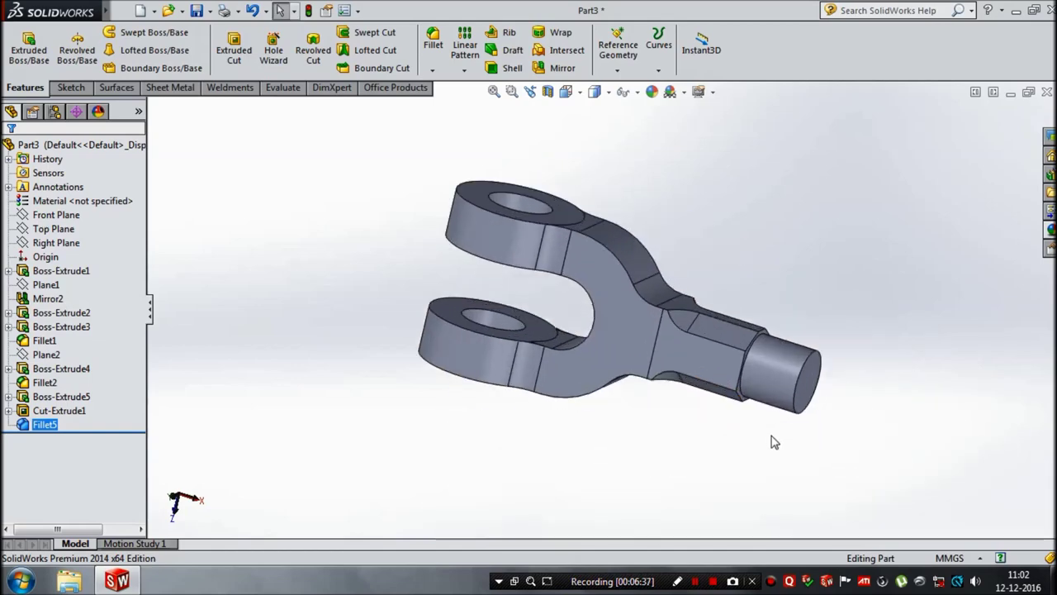
pyautogui.moveTo(775, 425)
pyautogui.mouseDown(button='middle')
pyautogui.moveTo(963, 430)
pyautogui.moveTo(613, 349)
pyautogui.moveTo(779, 338)
pyautogui.moveTo(813, 379)
pyautogui.moveTo(793, 364)
pyautogui.moveTo(740, 382)
pyautogui.moveTo(772, 351)
pyautogui.moveTo(784, 375)
pyautogui.moveTo(782, 458)
pyautogui.moveTo(545, 500)
pyautogui.moveTo(620, 201)
pyautogui.moveTo(614, 274)
pyautogui.mouseUp(button='middle')
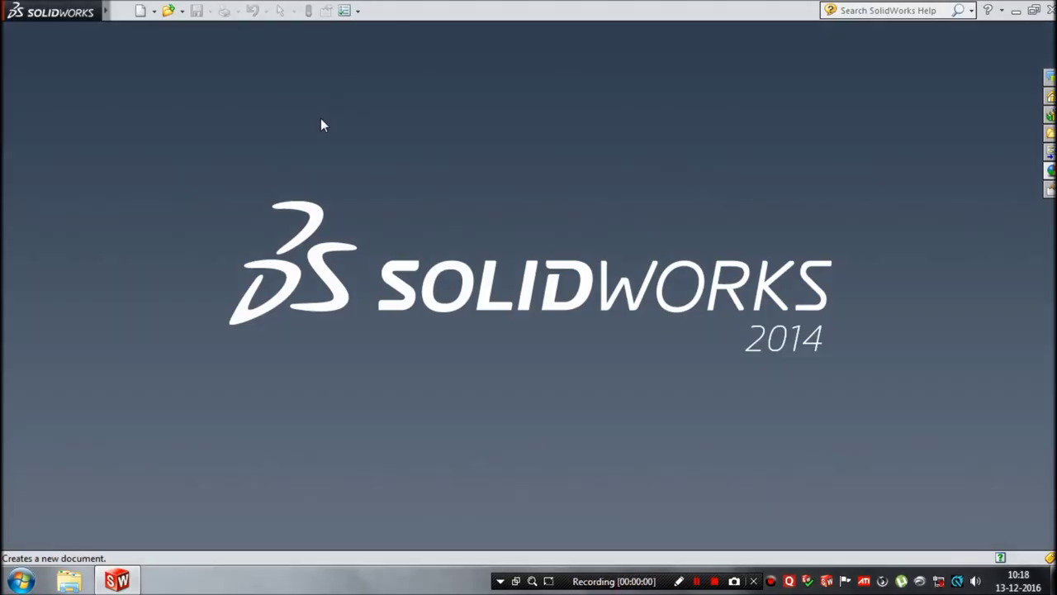
# Create a new part and start an extruded boss sketch on the Front Plane
pyautogui.click(139, 11)
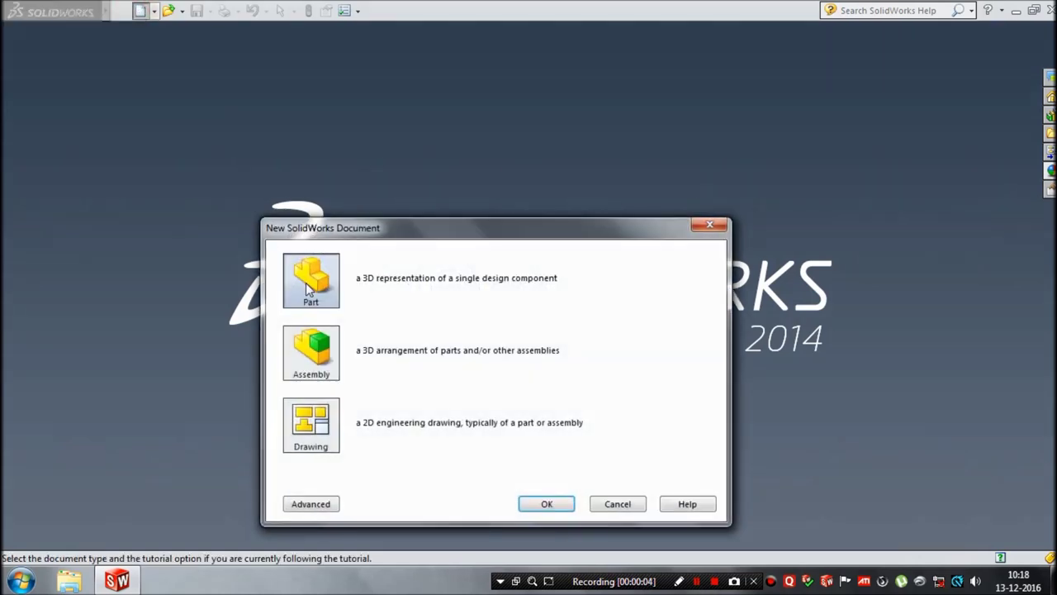
pyautogui.click(546, 504)
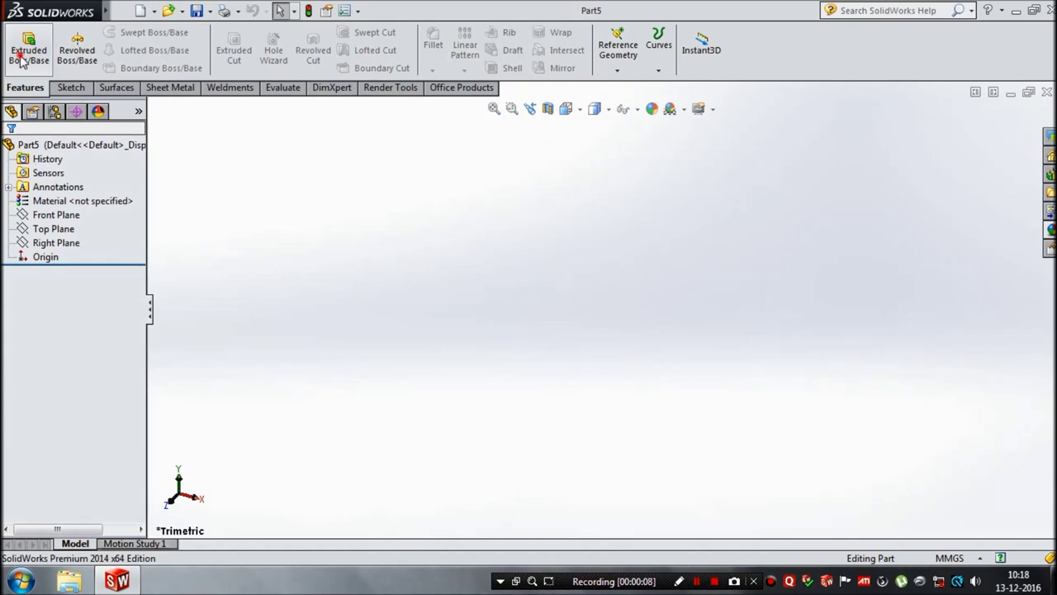
pyautogui.click(24, 52)
pyautogui.click(439, 177)
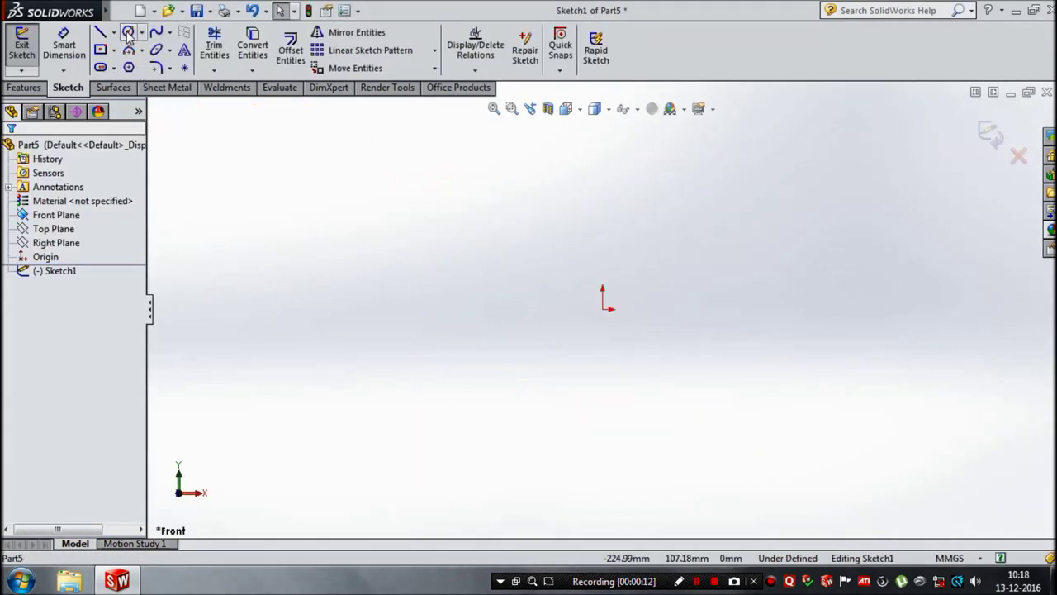
# Draw concentric Ø56 and Ø112 (56*2) circles at the origin
pyautogui.click(128, 33)
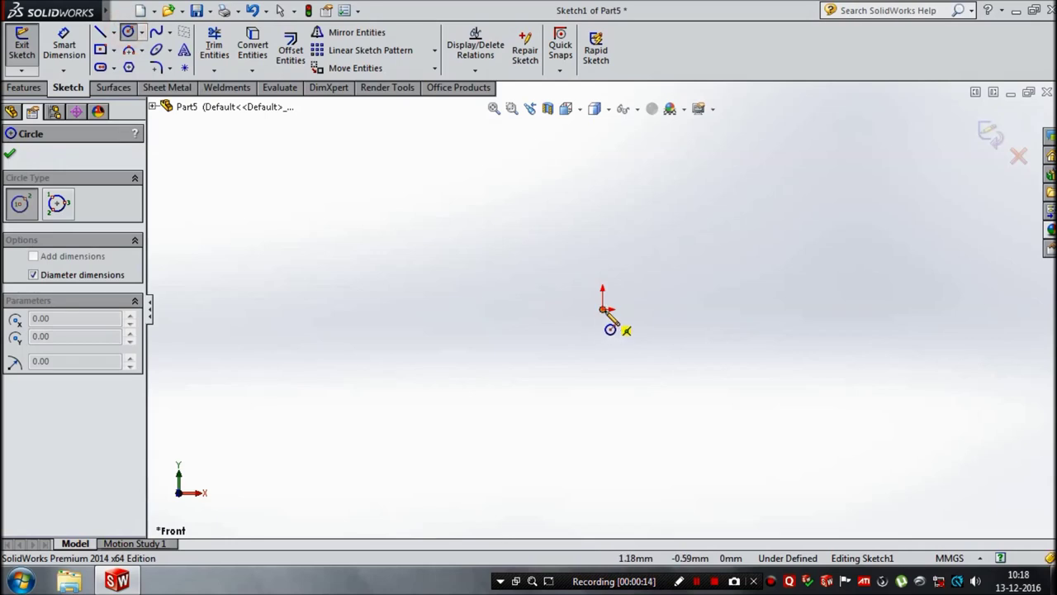
pyautogui.click(603, 309)
pyautogui.write('56')
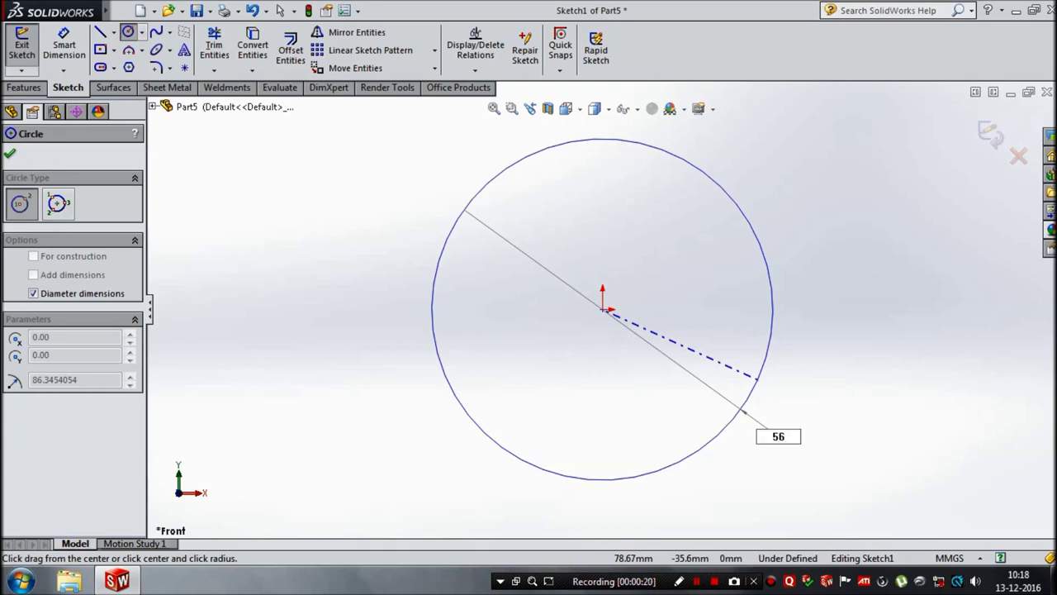
pyautogui.press('Return')
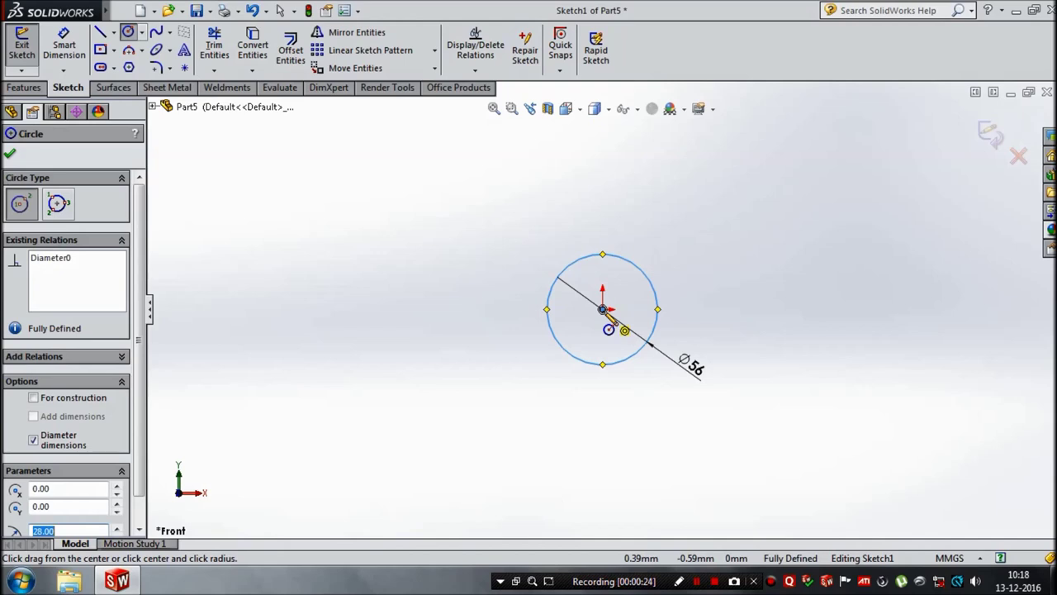
pyautogui.click(605, 312)
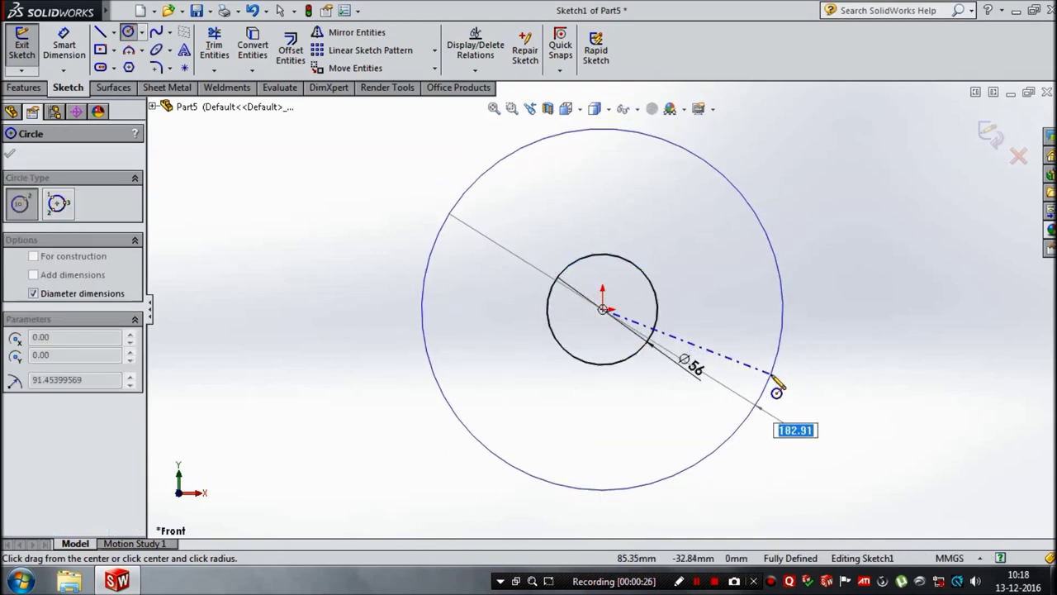
pyautogui.write('56*2')
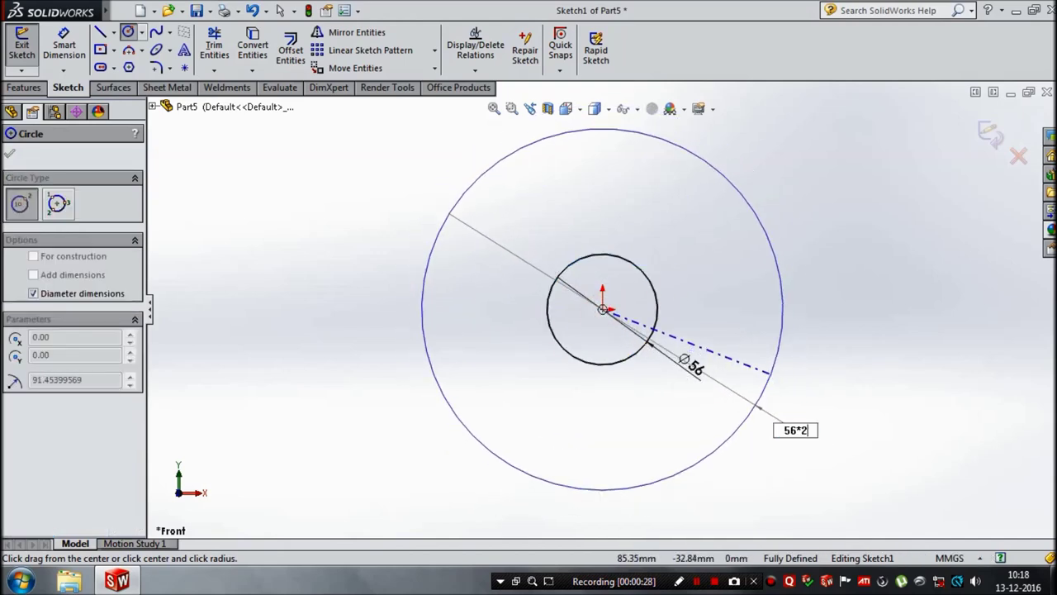
pyautogui.press('Return')
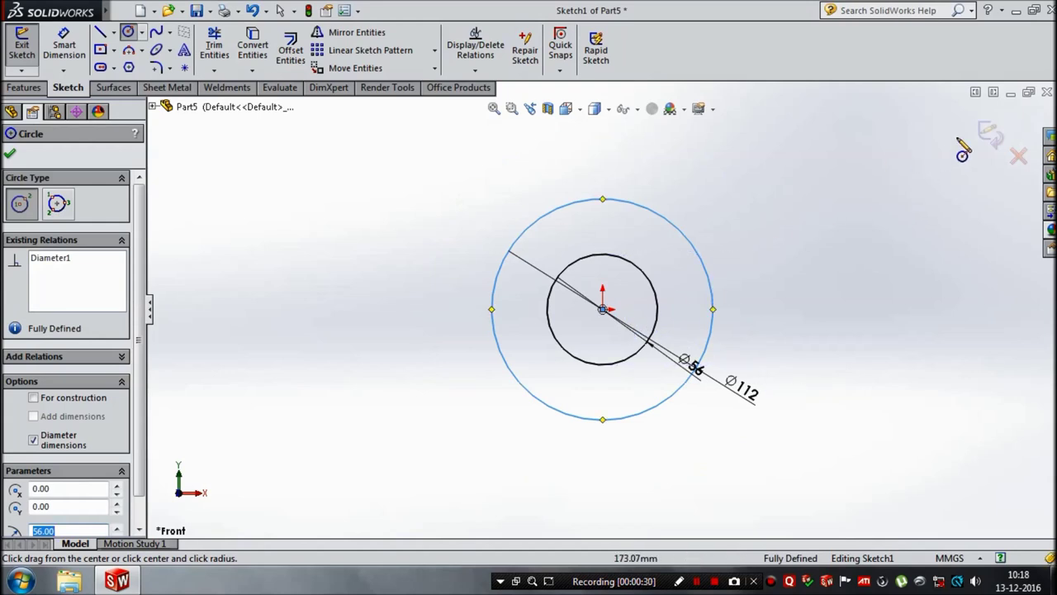
pyautogui.click(992, 136)
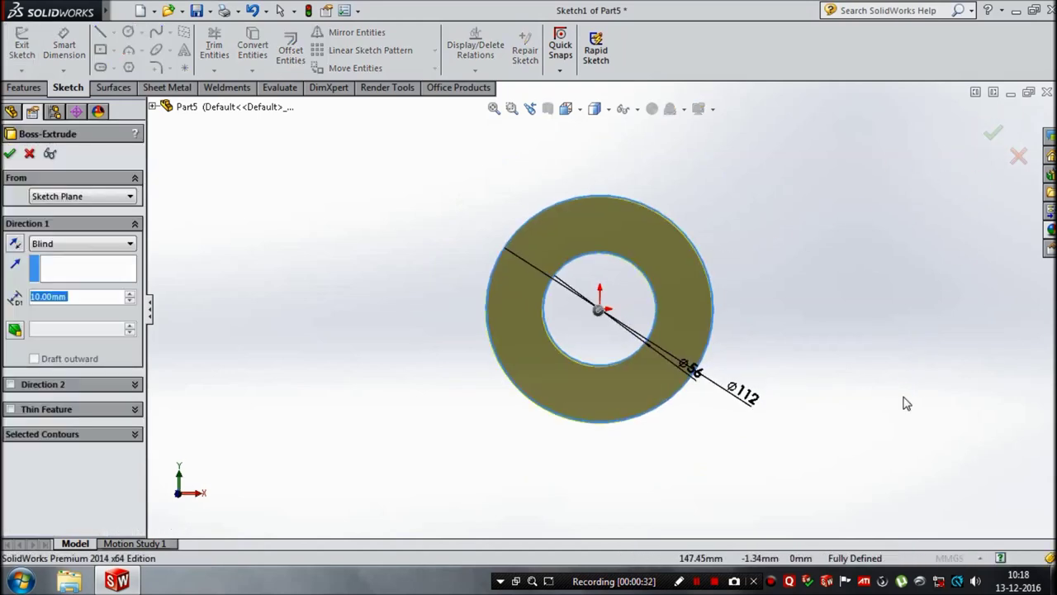
# Extrude the Ø56/Ø112 ring 63 mm Mid Plane into a thick bush
pyautogui.click(107, 245)
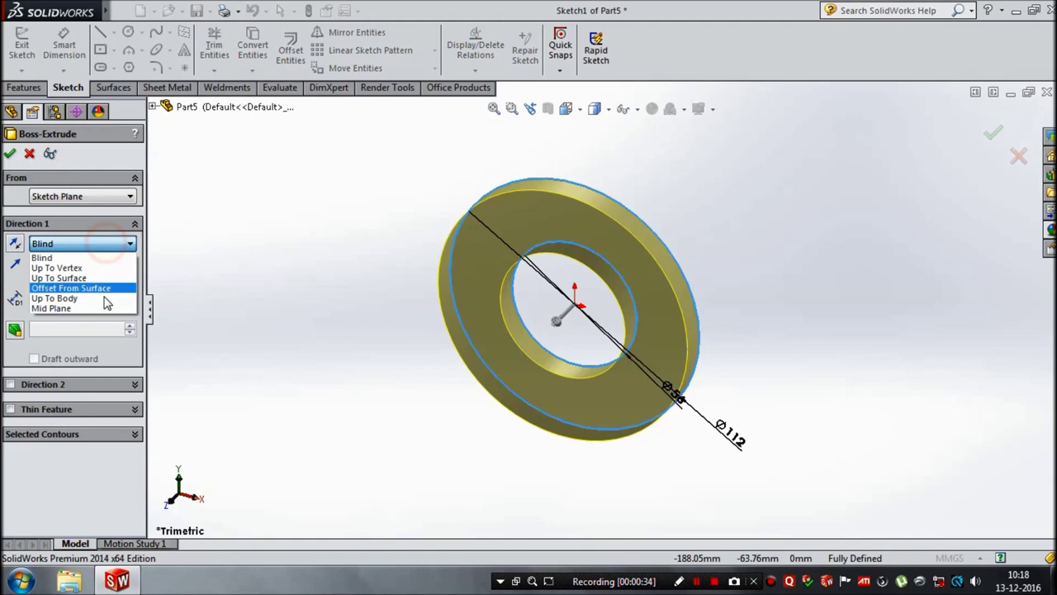
pyautogui.click(107, 314)
pyautogui.click(105, 299)
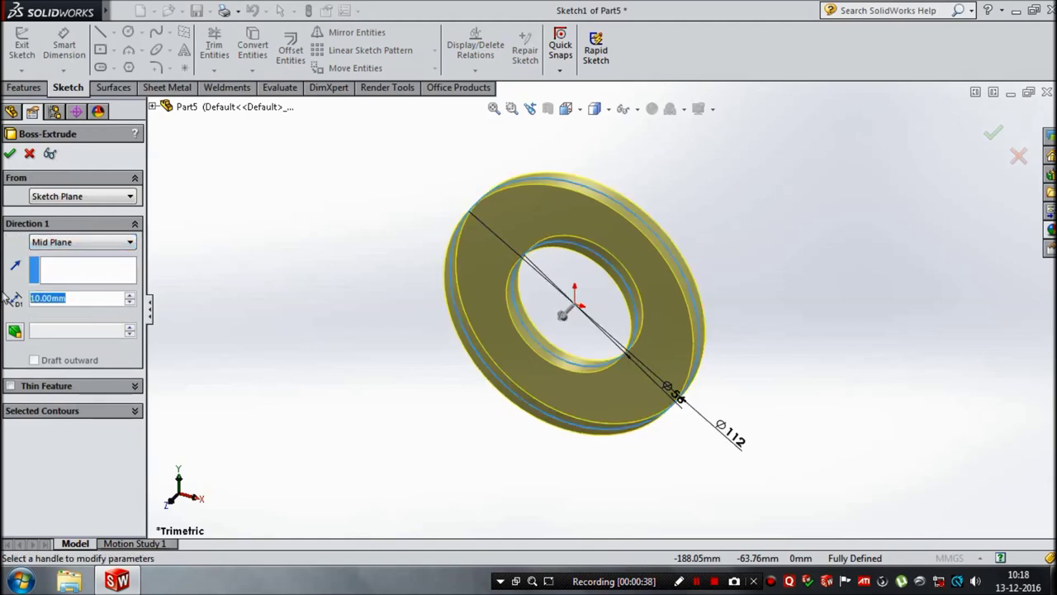
pyautogui.write('63')
pyautogui.press('Return')
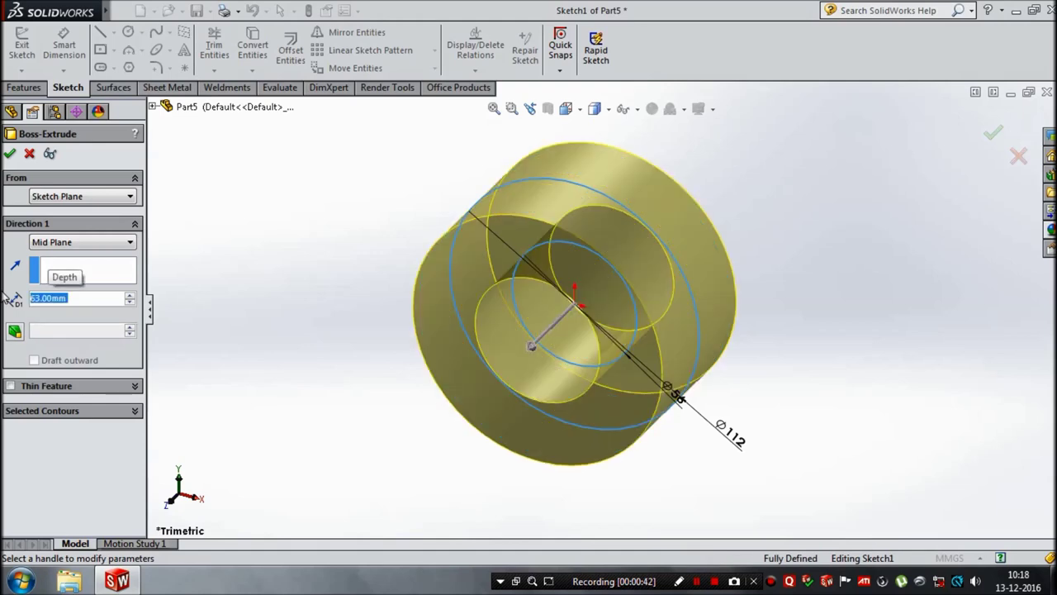
pyautogui.click(9, 155)
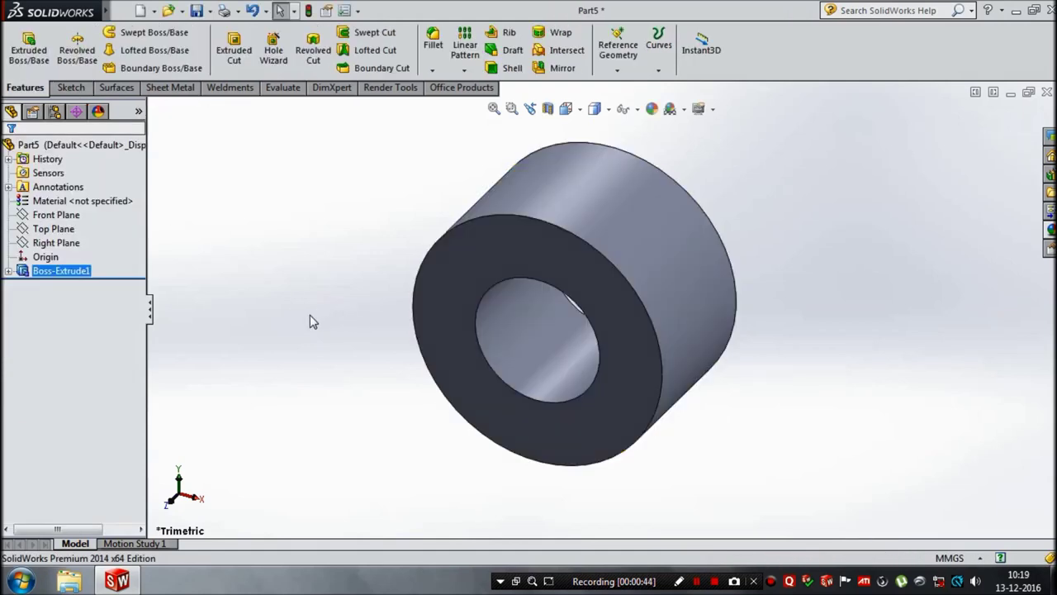
pyautogui.moveTo(301, 367)
pyautogui.mouseDown(button='middle')
pyautogui.moveTo(372, 265)
pyautogui.moveTo(397, 321)
pyautogui.moveTo(326, 219)
pyautogui.mouseUp(button='middle')
pyautogui.scroll(5, 422, 331)
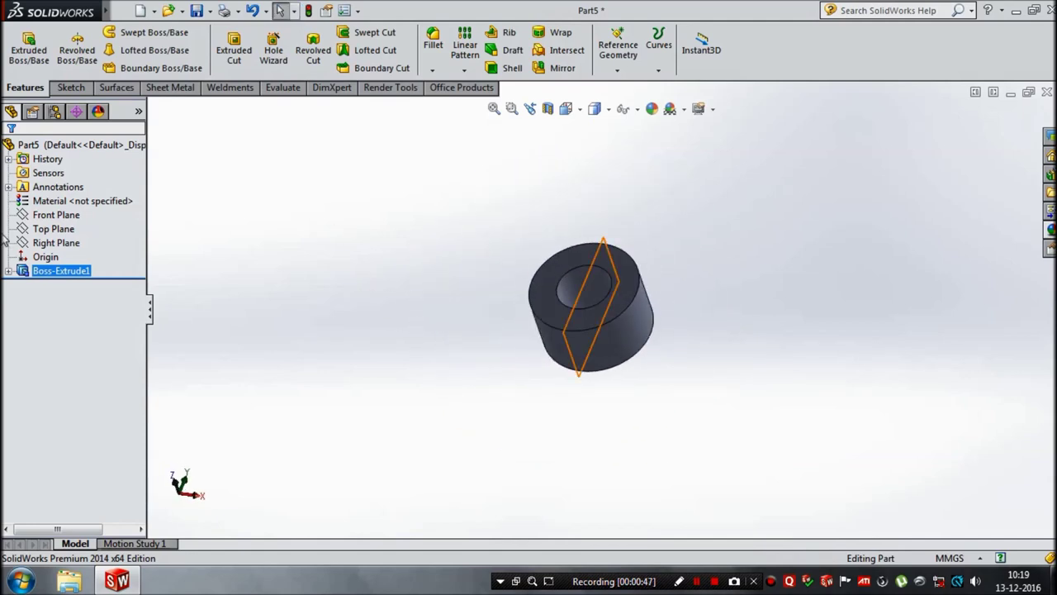
# Create Plane1 parallel to the Right Plane at a 180 mm offset
pyautogui.click(58, 244)
pyautogui.click(618, 50)
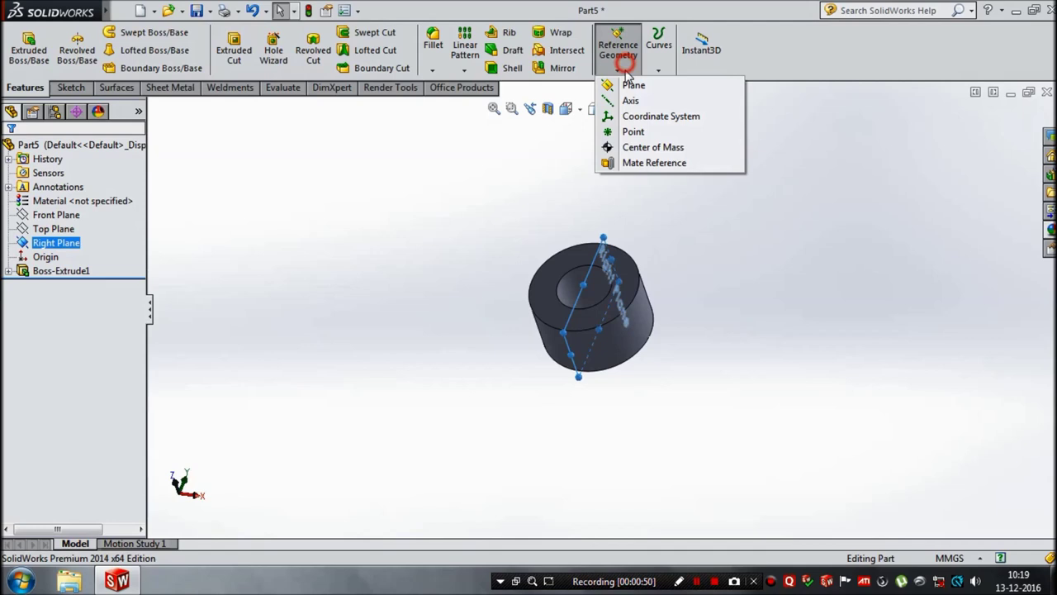
pyautogui.click(629, 86)
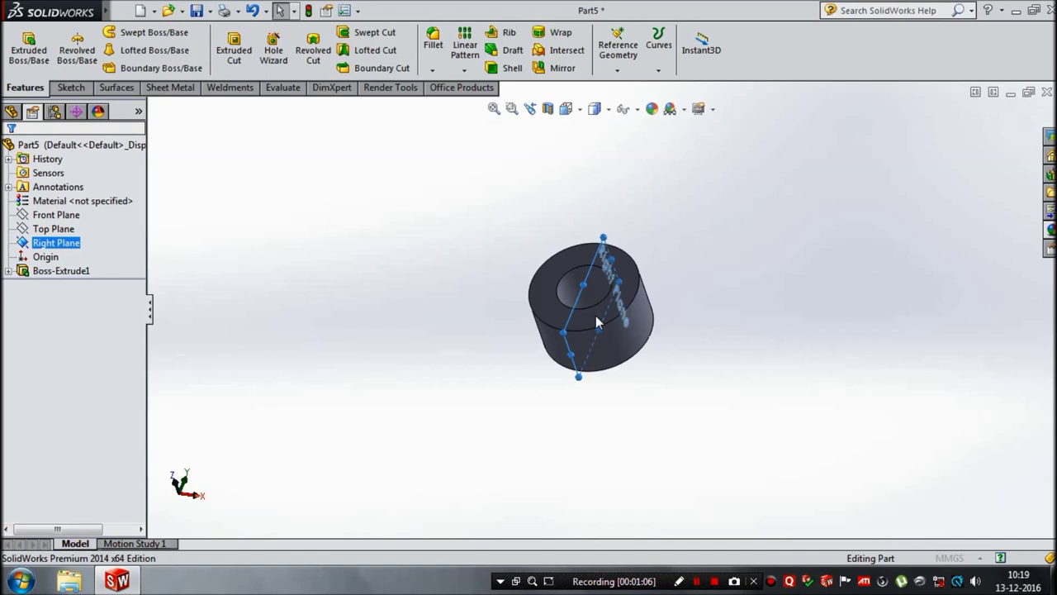
pyautogui.keyDown('ctrl'); pyautogui.moveTo(595, 316); pyautogui.dragTo(325, 326); pyautogui.keyUp('ctrl')
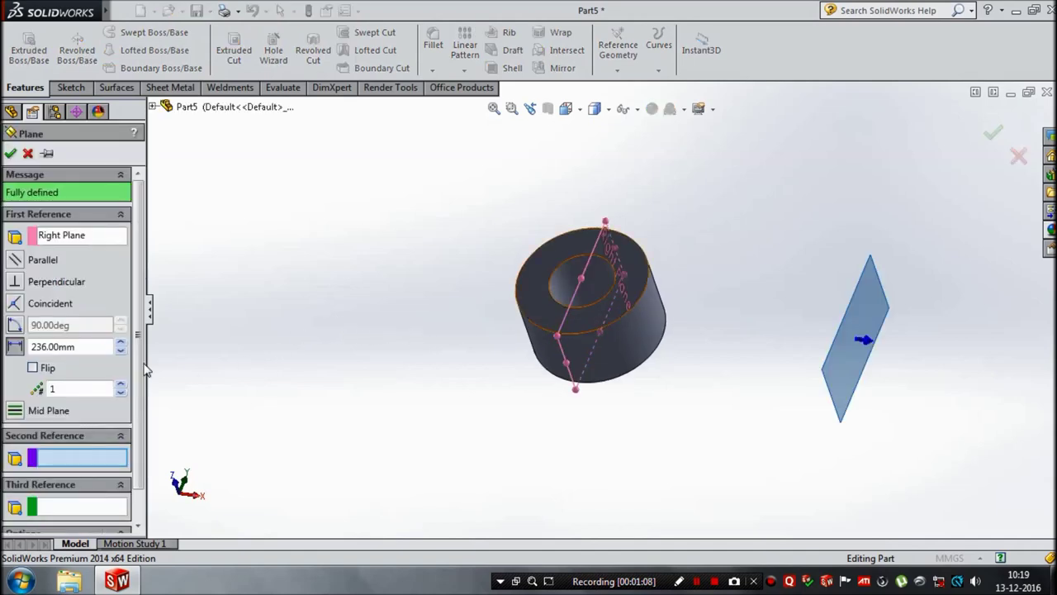
pyautogui.click(87, 348)
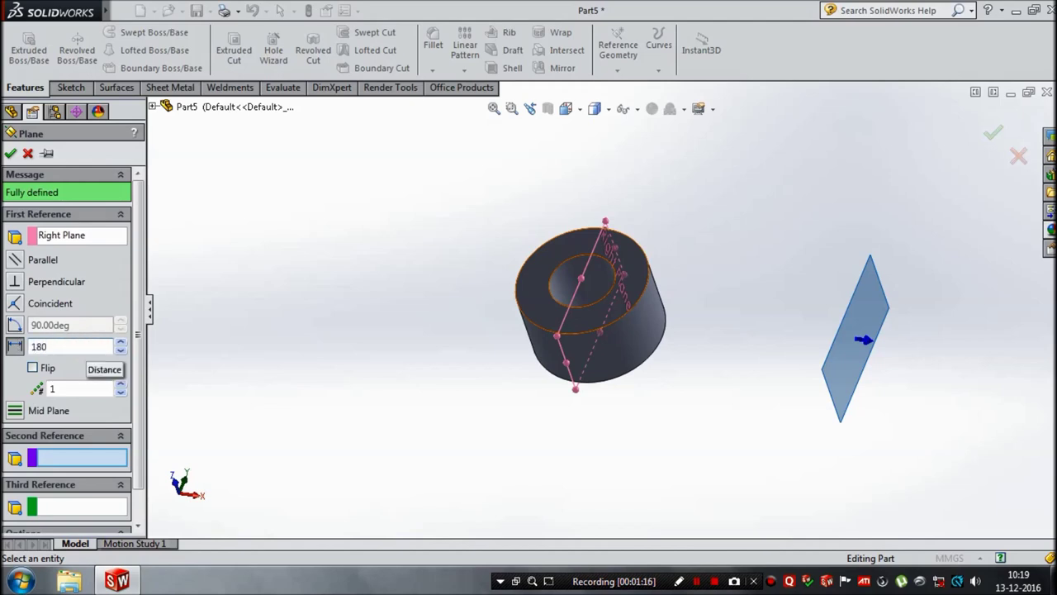
pyautogui.press('Return')
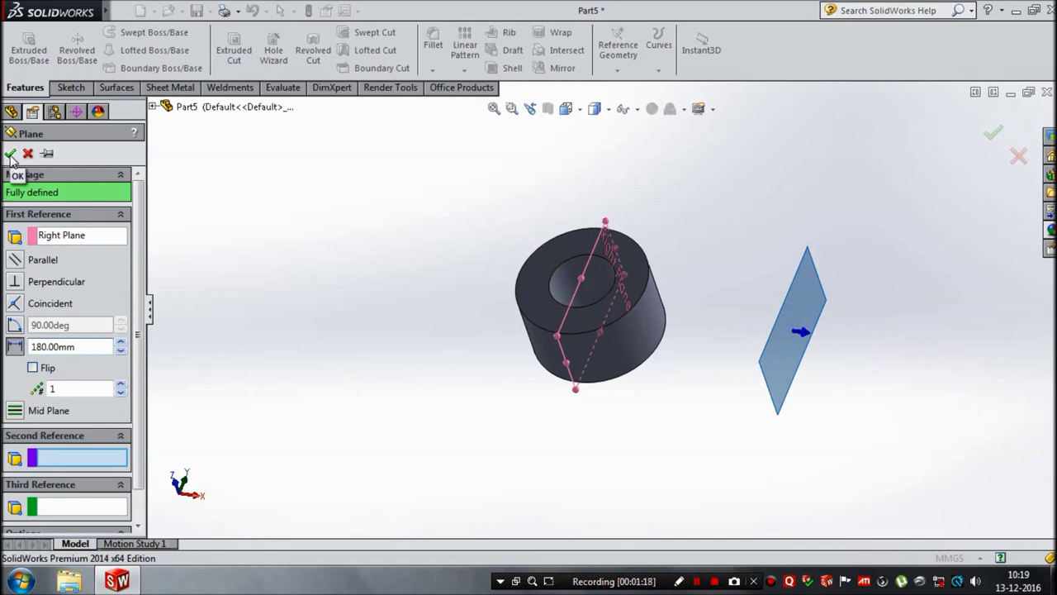
pyautogui.click(11, 156)
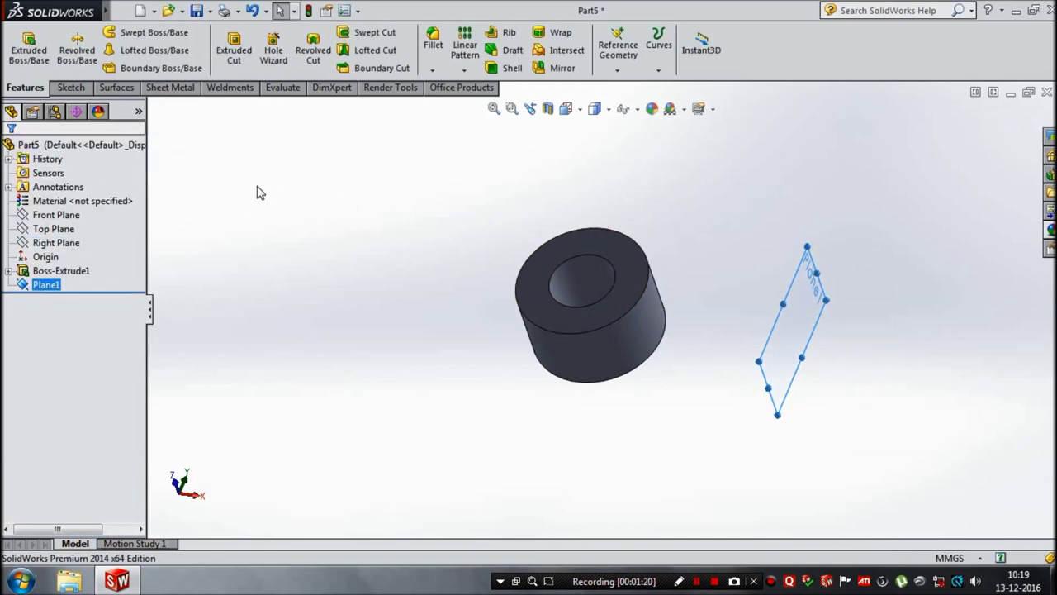
# Sketch a 63 × 63 centre-point square on Plane1, centred on the origin
pyautogui.click(28, 46)
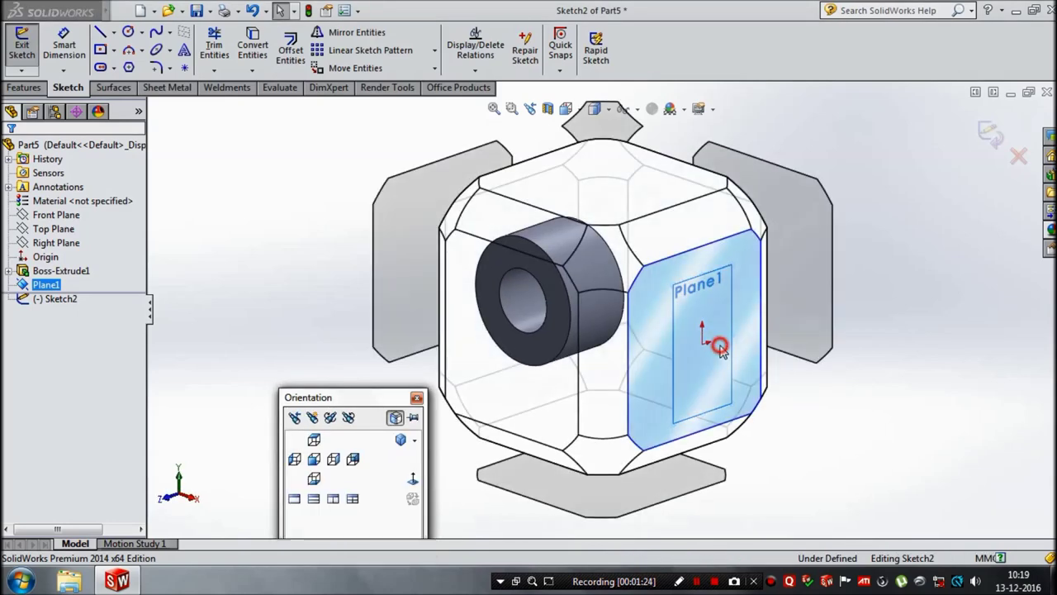
pyautogui.click(720, 347)
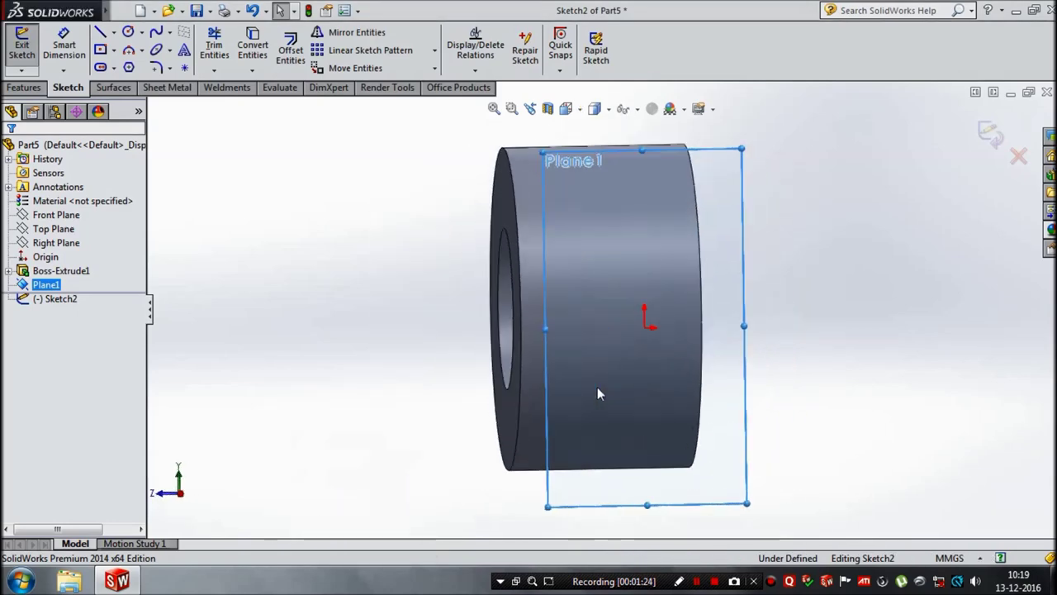
pyautogui.click(100, 50)
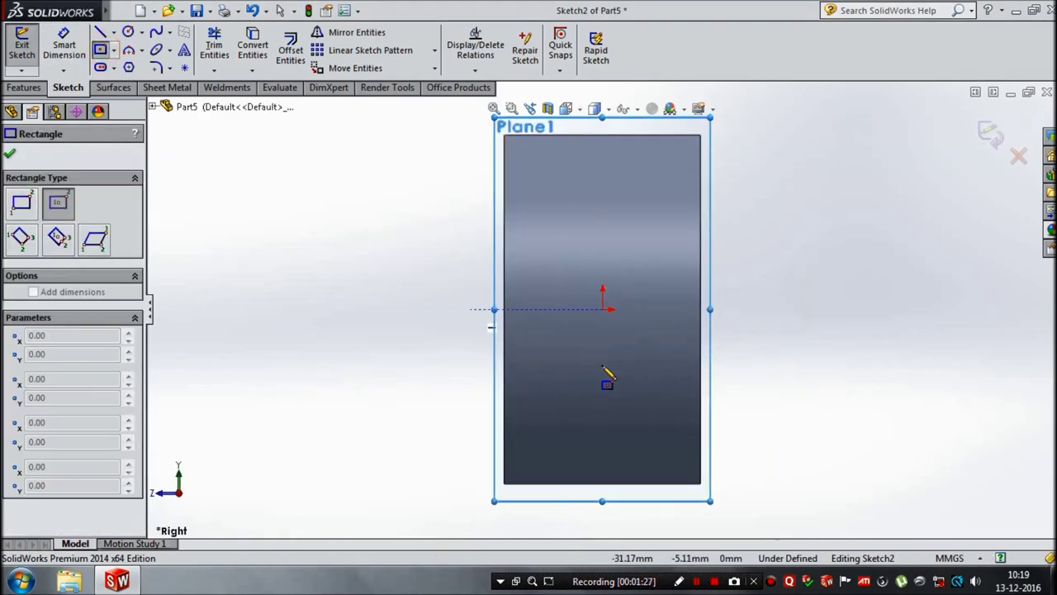
pyautogui.click(604, 310)
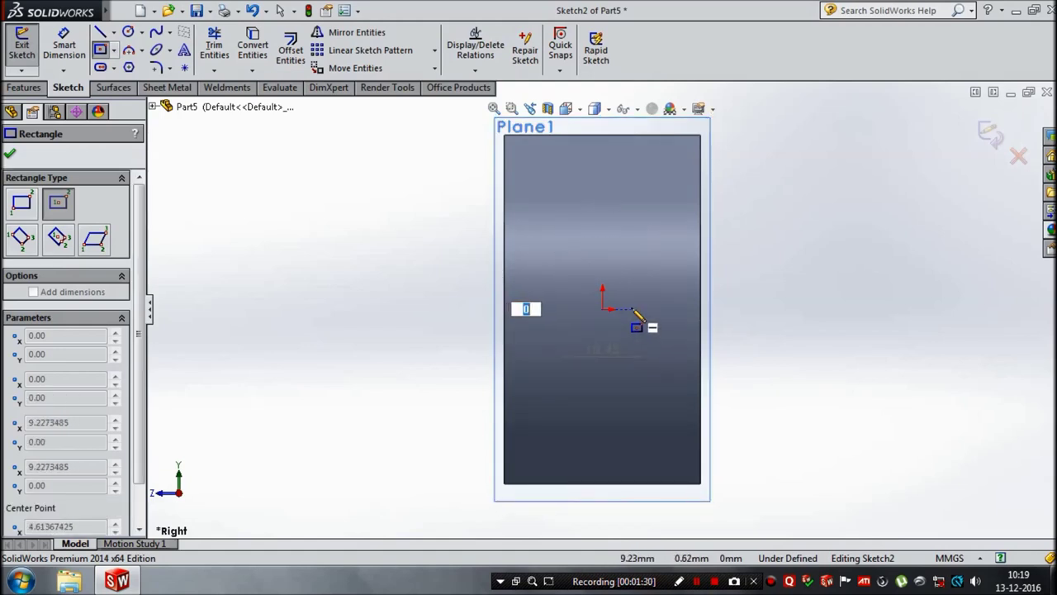
pyautogui.write('63')
pyautogui.press('Tab')
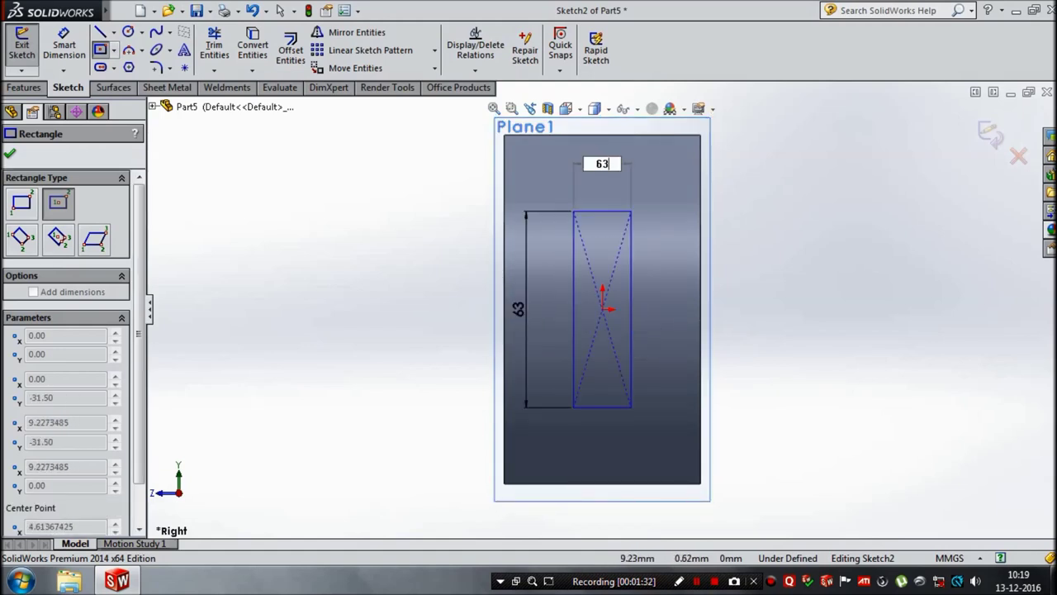
pyautogui.press('Return')
pyautogui.press('Escape')
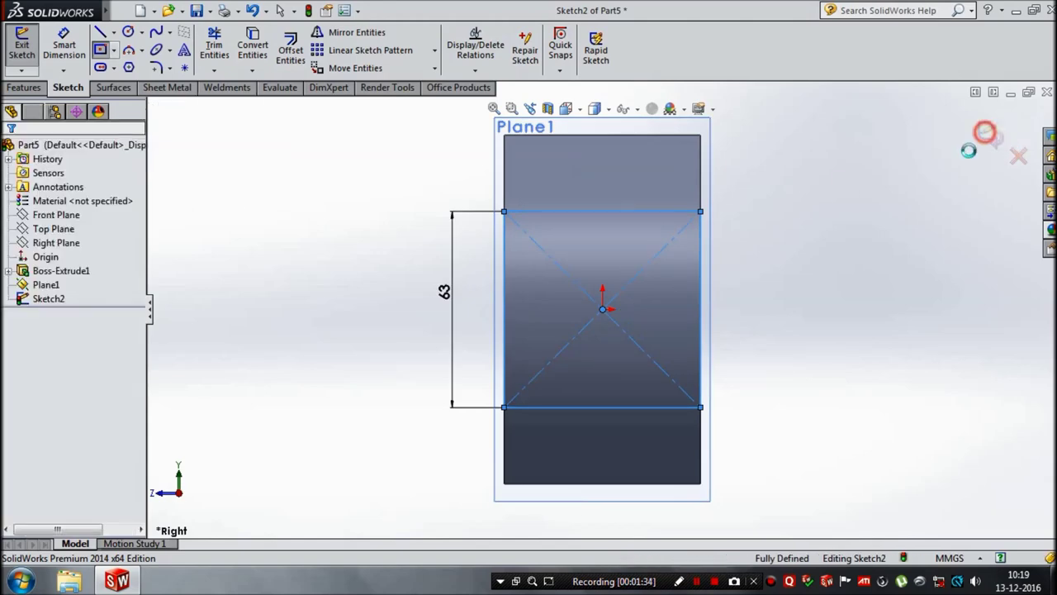
# Extrude the square reversed with Up To Next, joining the arm to the eye boss
pyautogui.press('e')
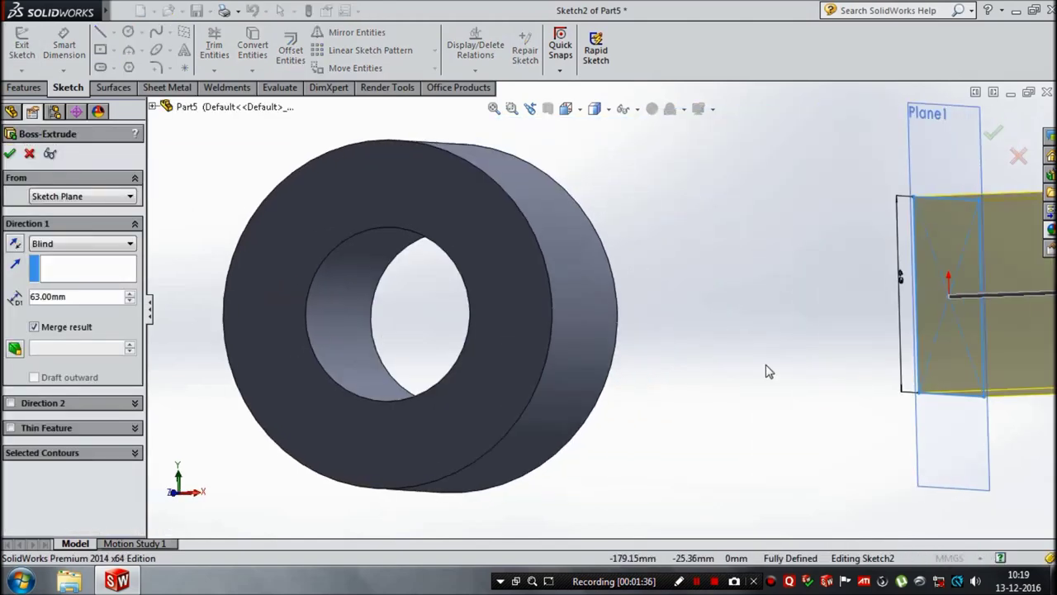
pyautogui.click(15, 244)
pyautogui.click(82, 244)
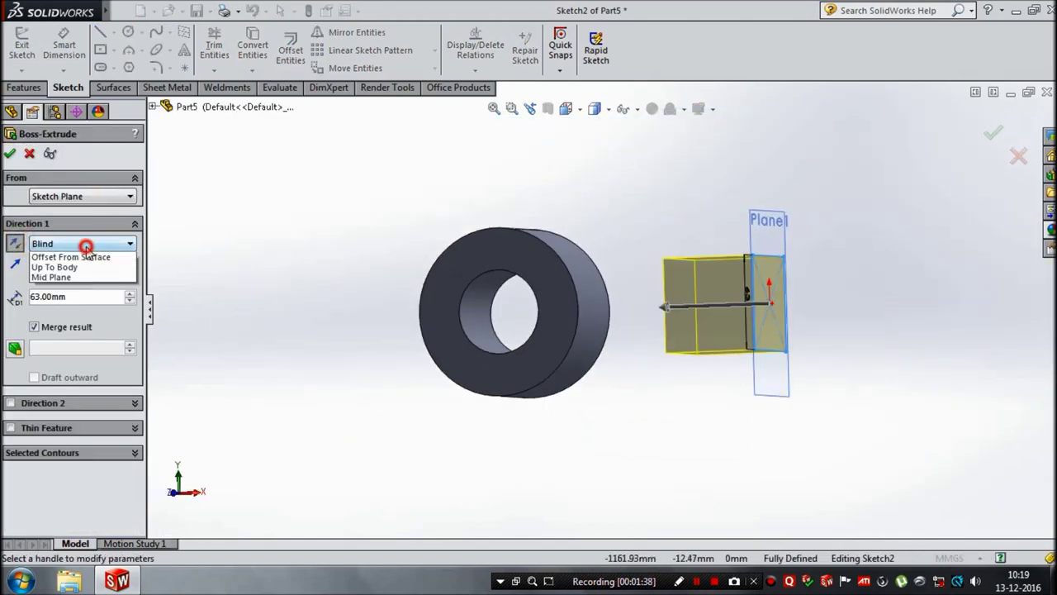
pyautogui.click(72, 278)
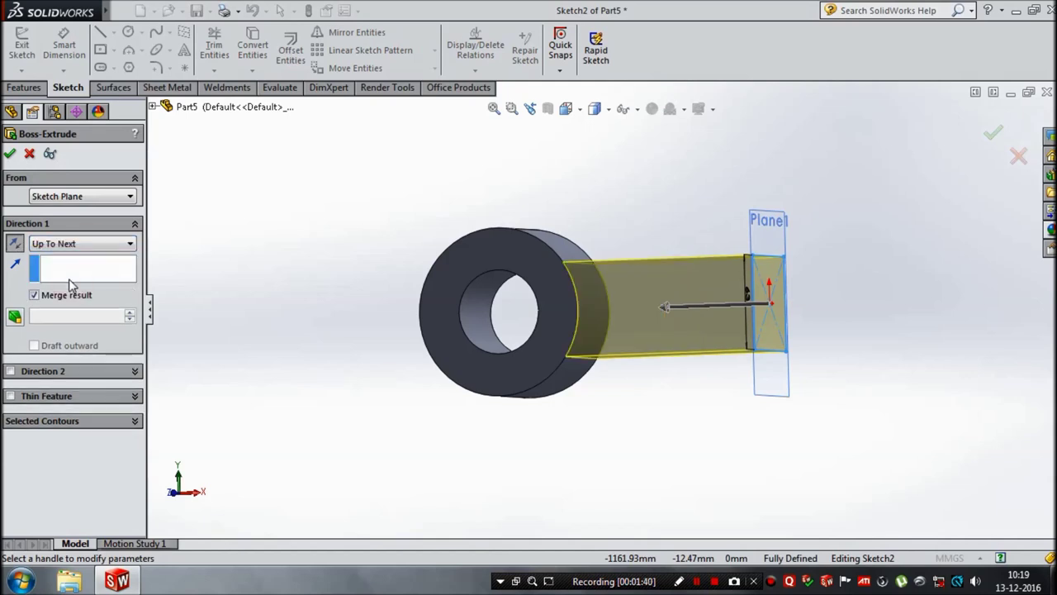
pyautogui.click(11, 155)
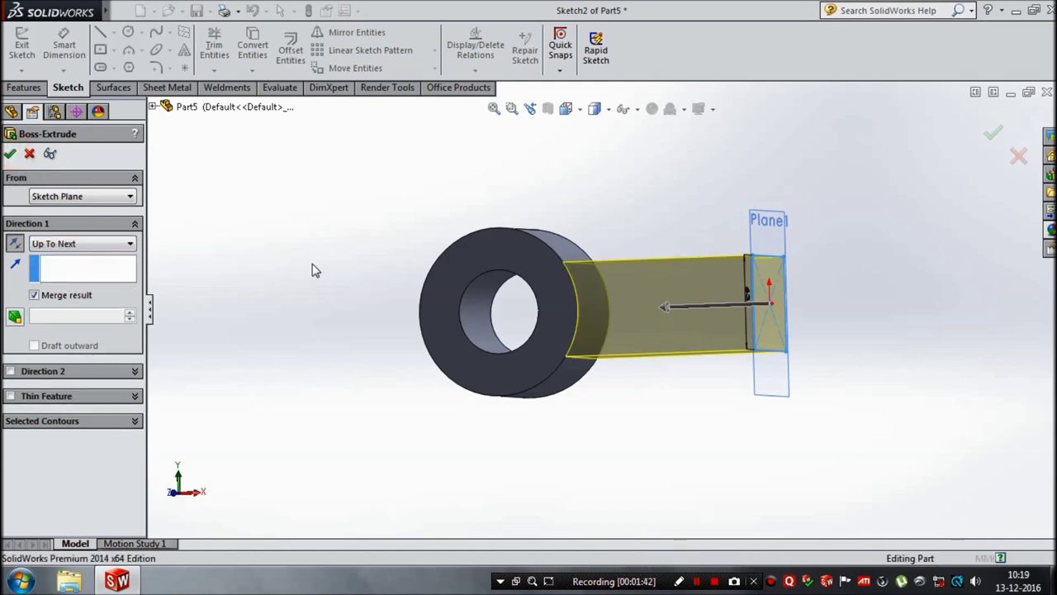
pyautogui.click(315, 262)
pyautogui.moveTo(398, 234); pyautogui.dragTo(385, 272, button='middle')
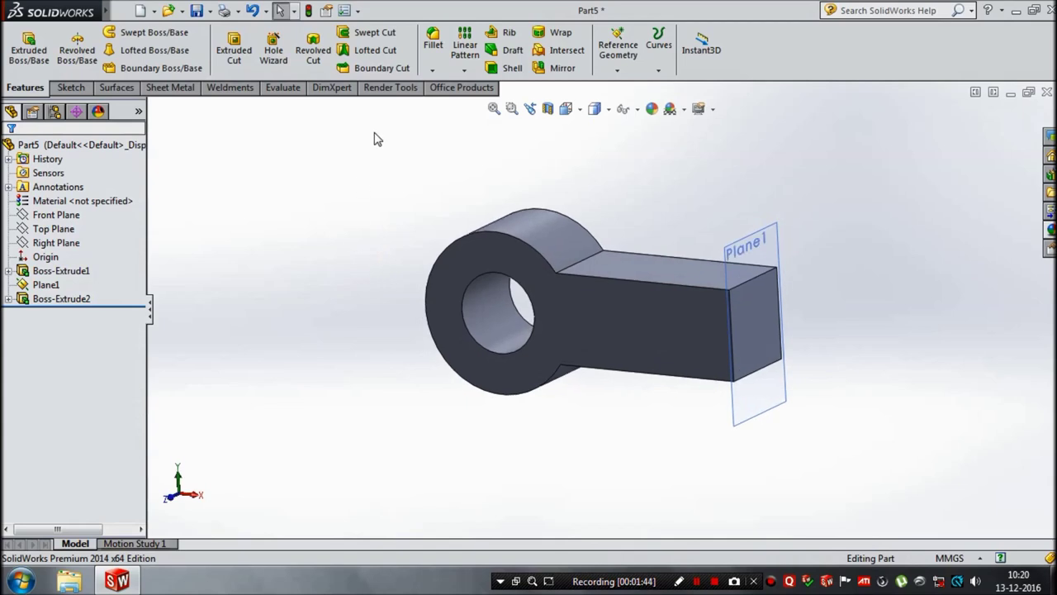
pyautogui.click(433, 42)
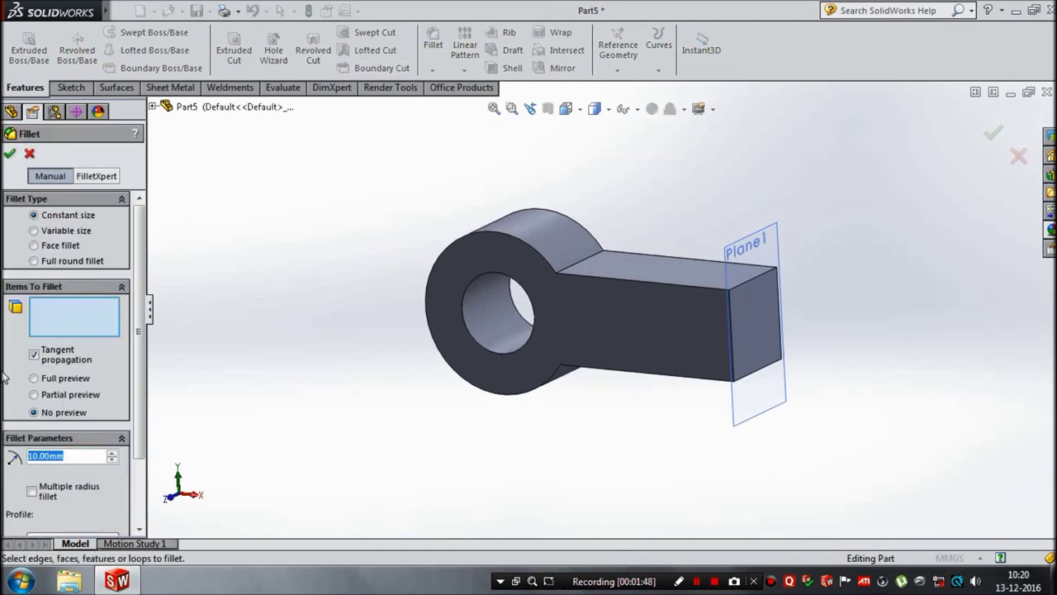
# Fillet the top and bottom edges where the arm meets the boss at 30 mm radius
pyautogui.write('30')
pyautogui.press('Return')
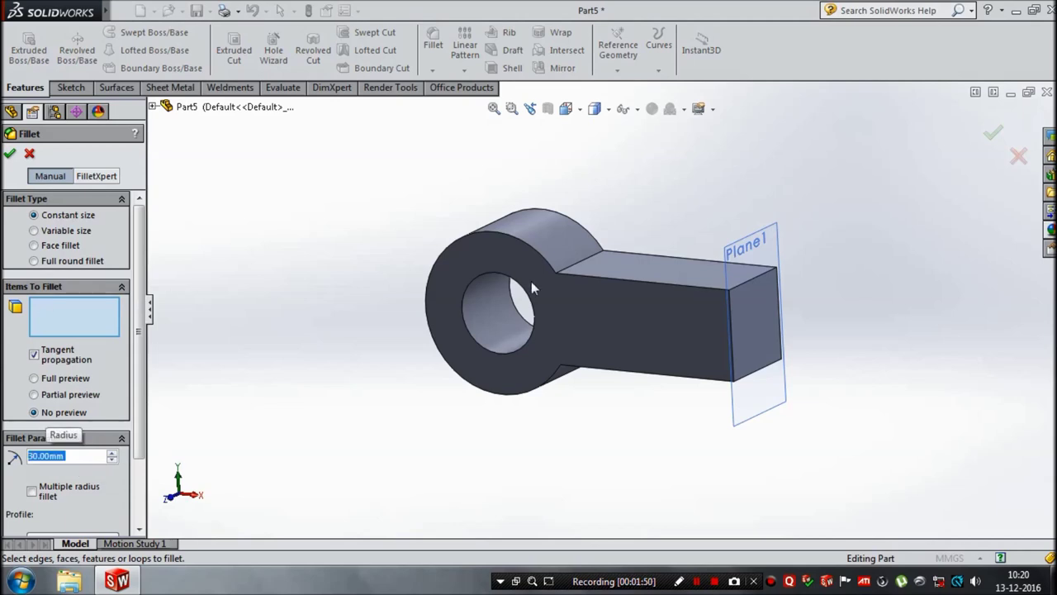
pyautogui.click(573, 264)
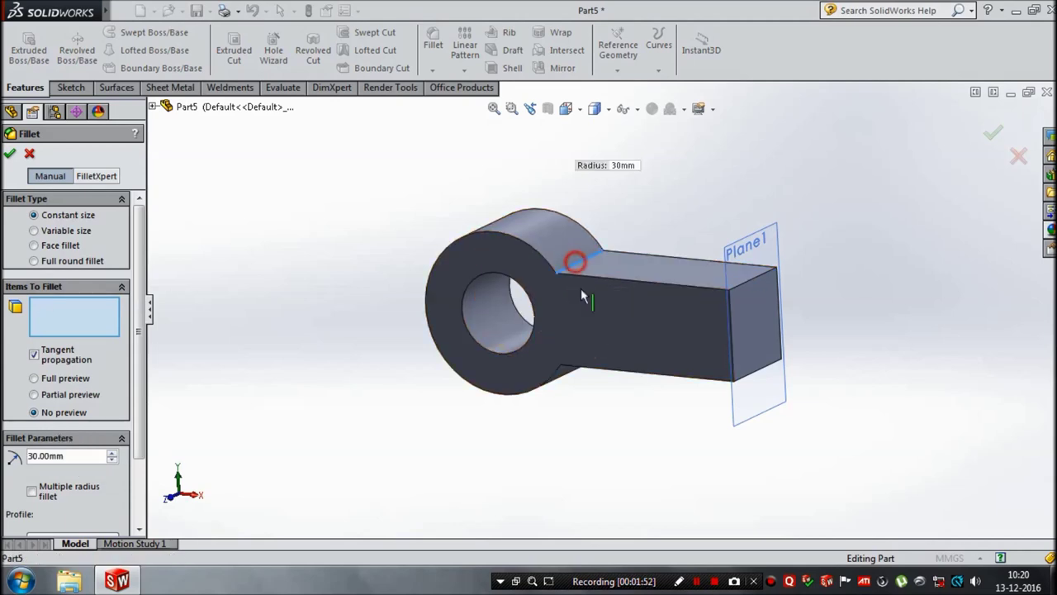
pyautogui.moveTo(583, 298); pyautogui.dragTo(587, 333, button='middle')
pyautogui.click(595, 364)
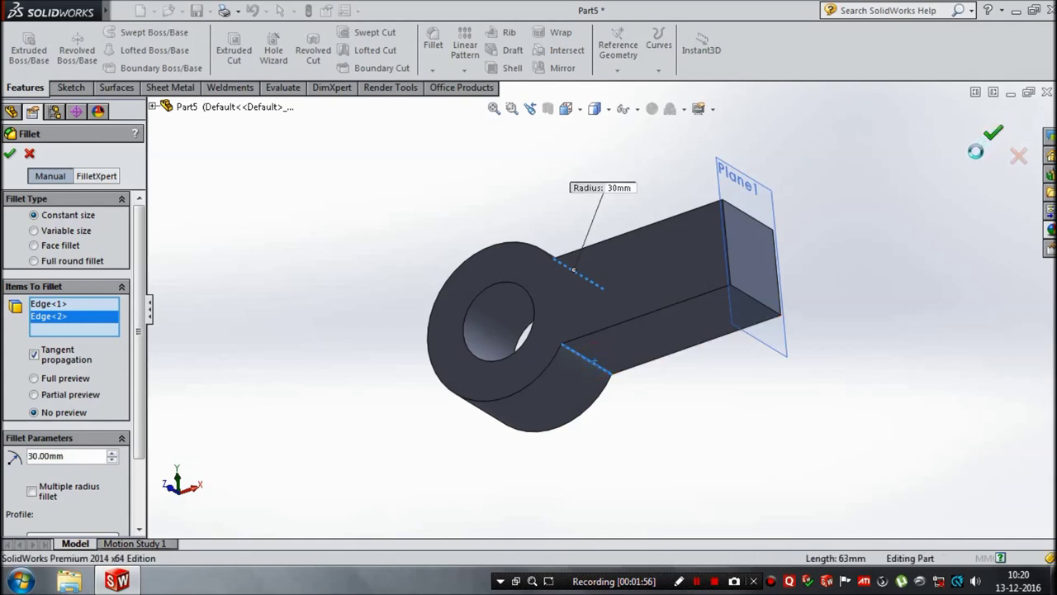
pyautogui.moveTo(925, 173)
pyautogui.mouseDown(button='middle')
pyautogui.moveTo(894, 267)
pyautogui.moveTo(907, 266)
pyautogui.mouseUp(button='middle')
pyautogui.press('f')
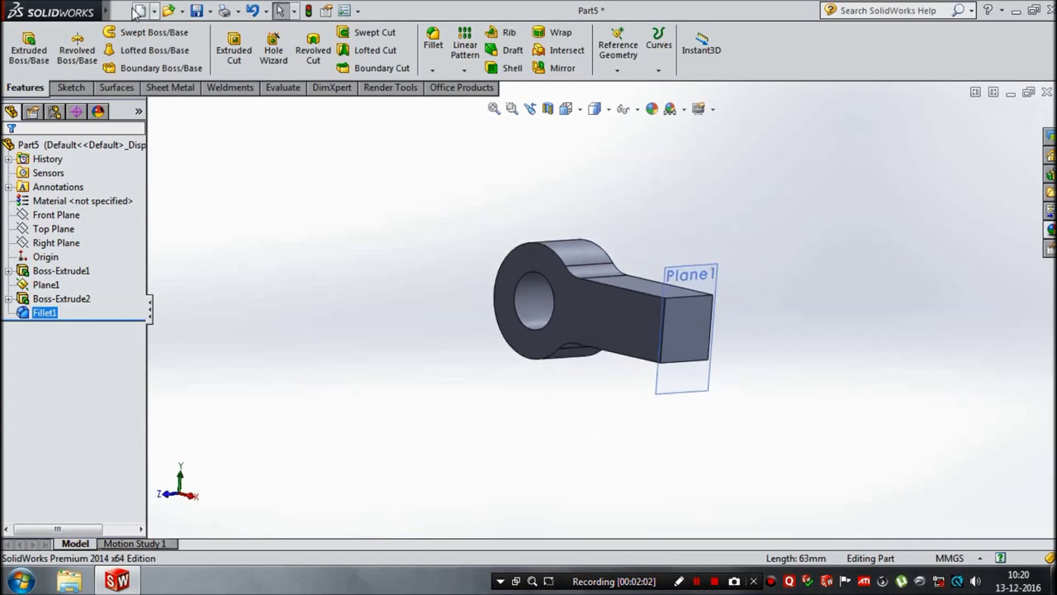
pyautogui.click(29, 45)
# Sketch a Ø56 circle centred on the origin on the arm's end face
pyautogui.click(695, 330)
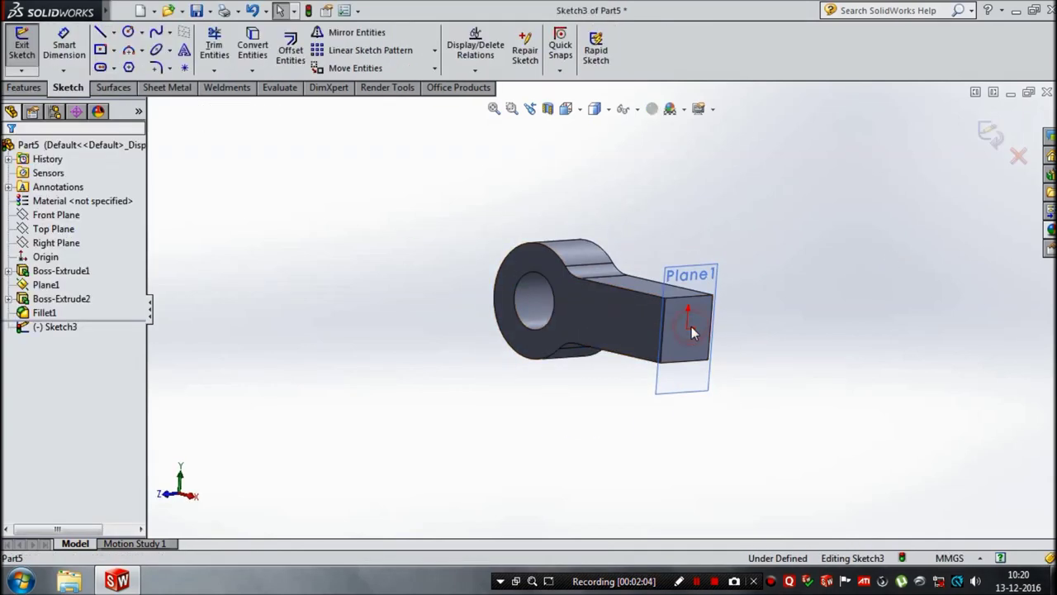
pyautogui.press('space')
pyautogui.click(698, 335)
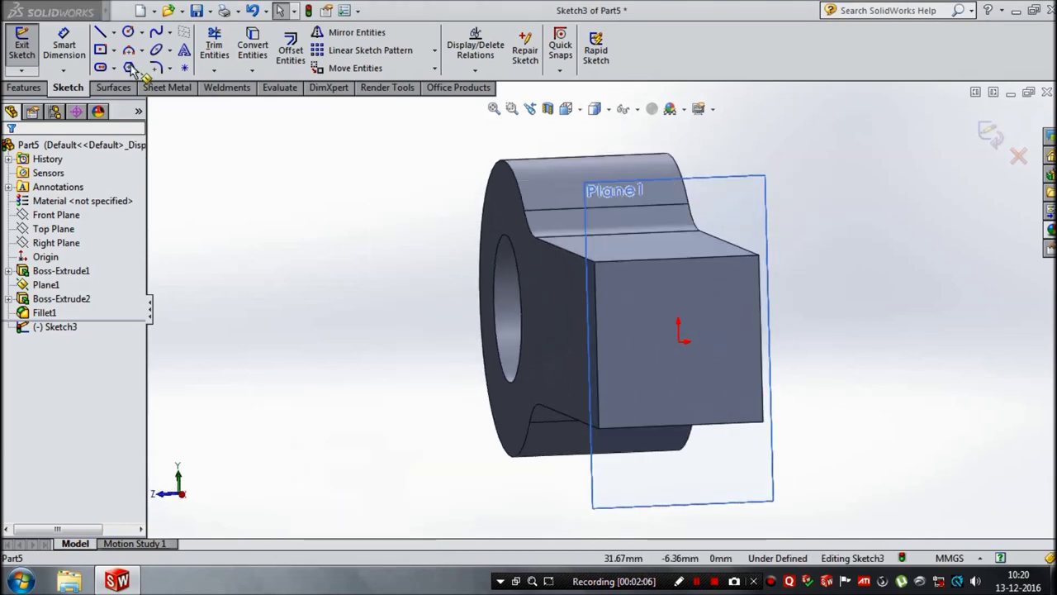
pyautogui.click(128, 32)
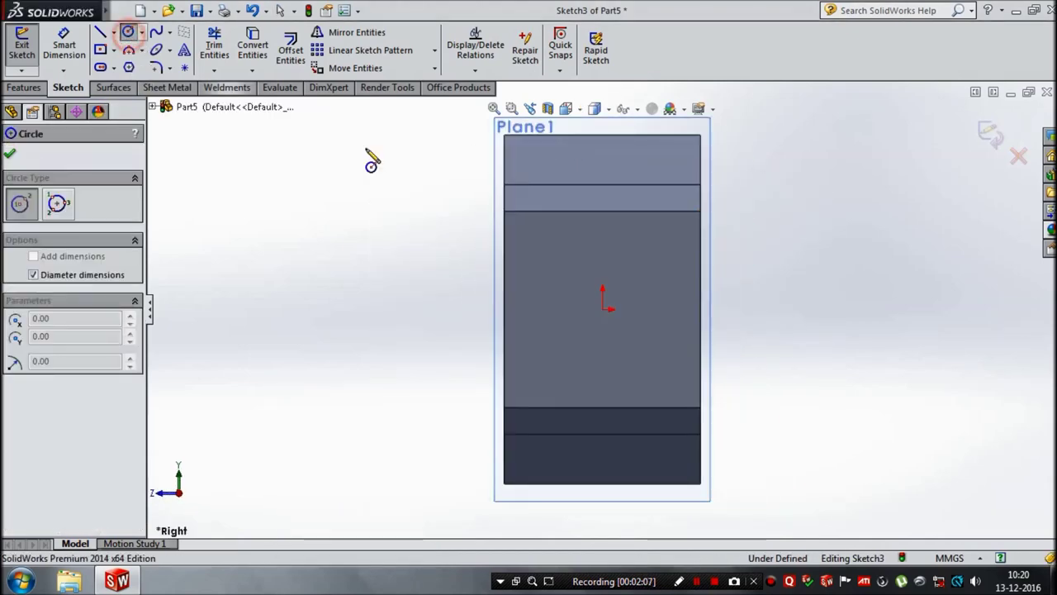
pyautogui.click(603, 310)
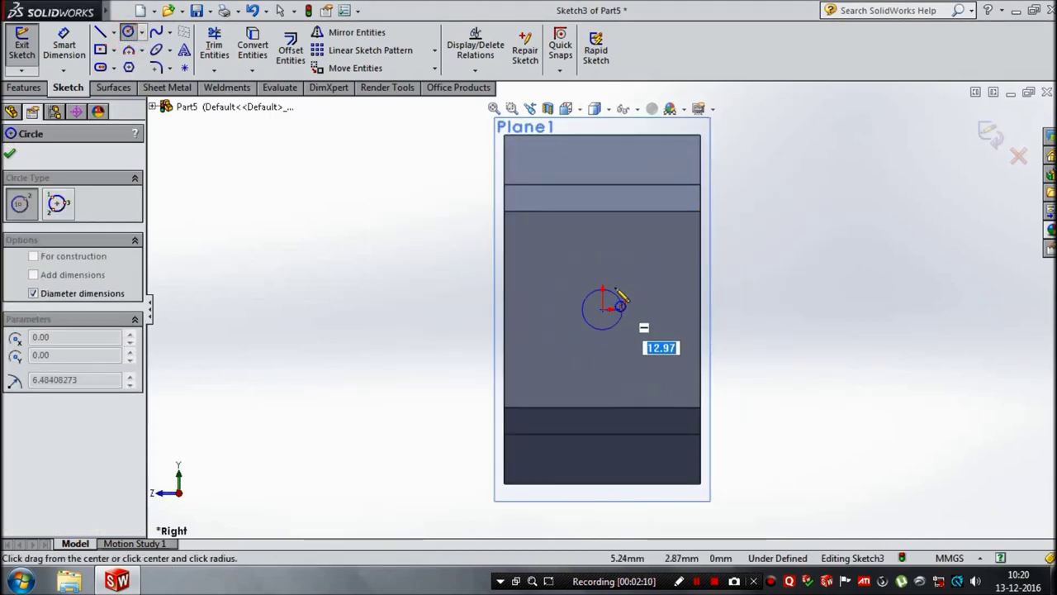
pyautogui.write('6')
pyautogui.press('Return')
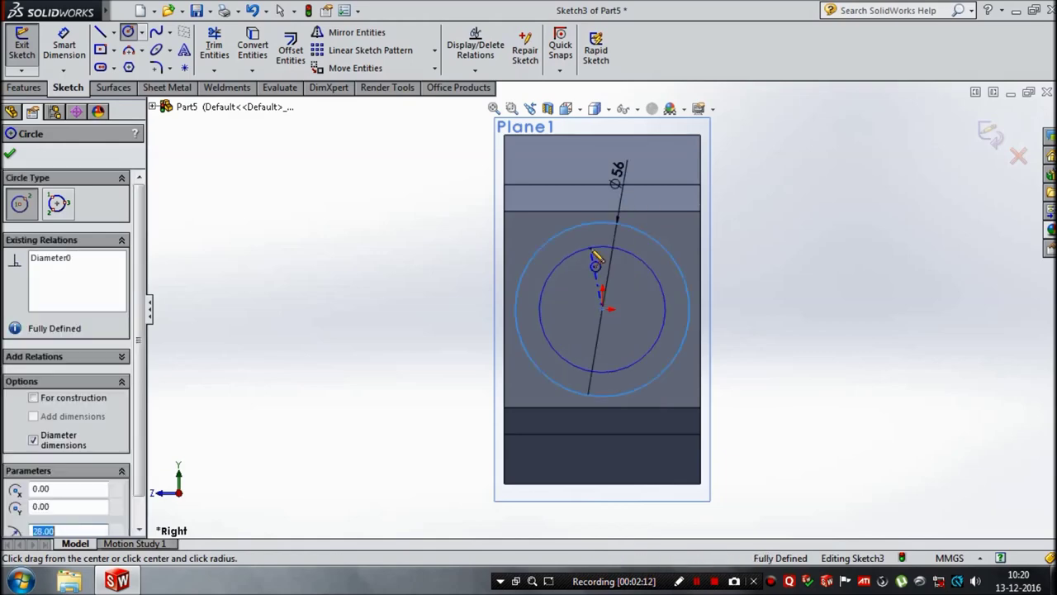
pyautogui.press('Escape')
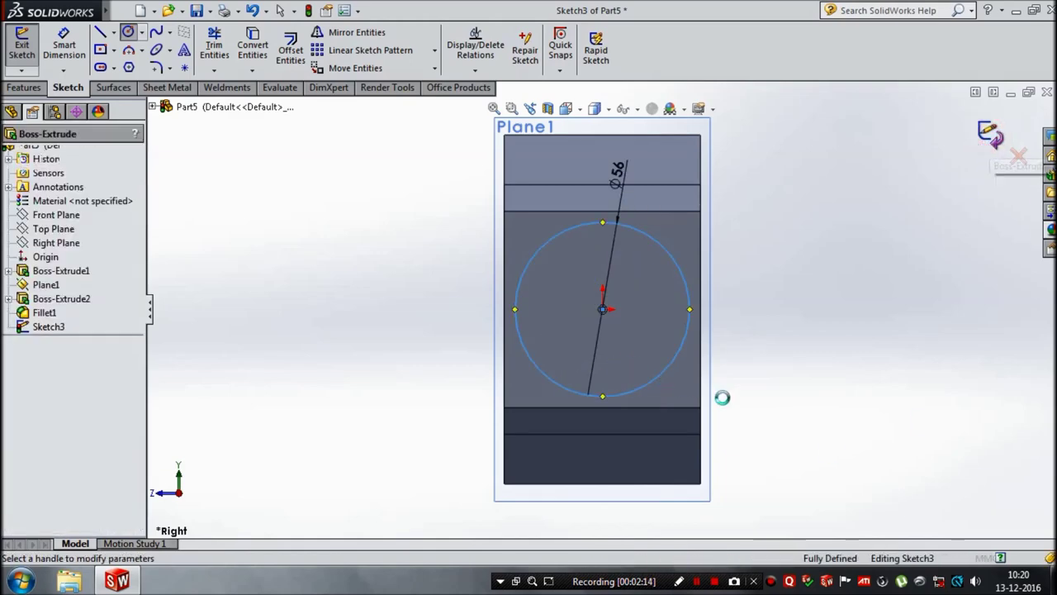
# Extrude the circle 50 mm into a cylindrical shank
pyautogui.click(673, 371)
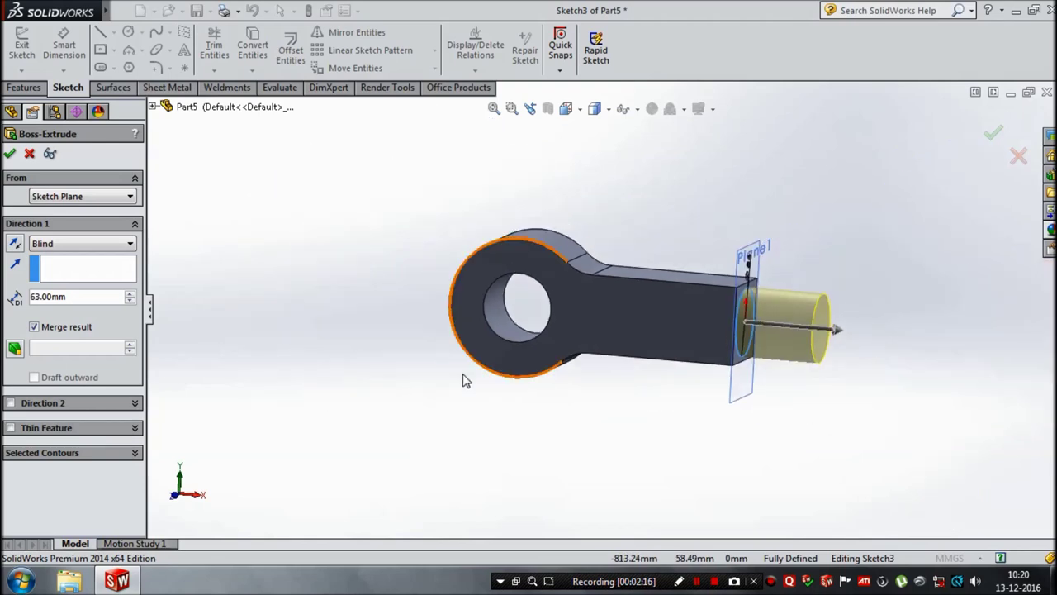
pyautogui.doubleClick(86, 296)
pyautogui.write('50')
pyautogui.press('Return')
pyautogui.click(10, 155)
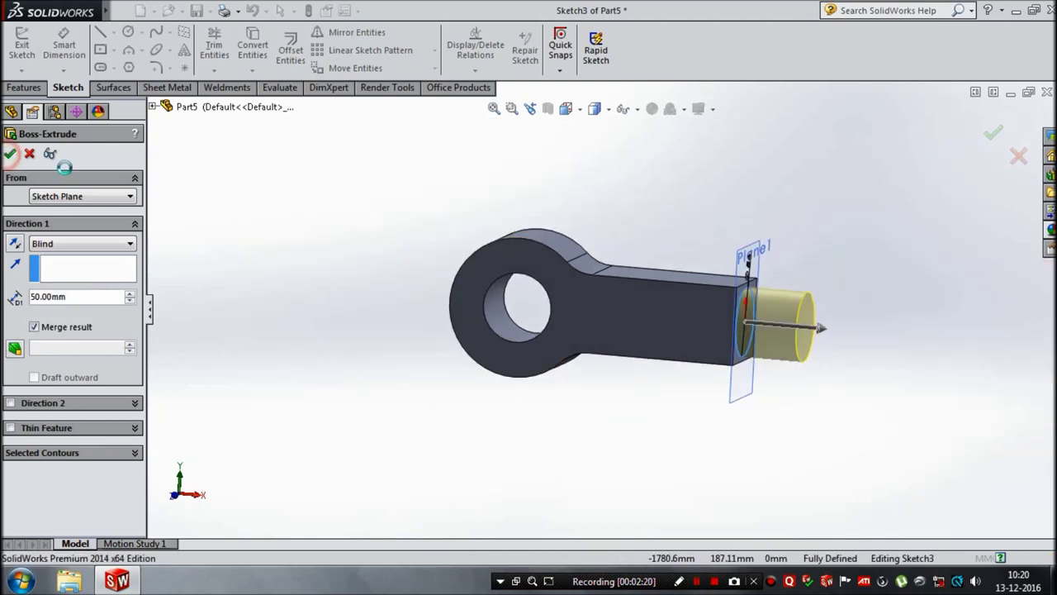
pyautogui.moveTo(375, 299)
pyautogui.mouseDown(button='middle')
pyautogui.moveTo(331, 311)
pyautogui.moveTo(374, 313)
pyautogui.moveTo(363, 311)
pyautogui.mouseUp(button='middle')
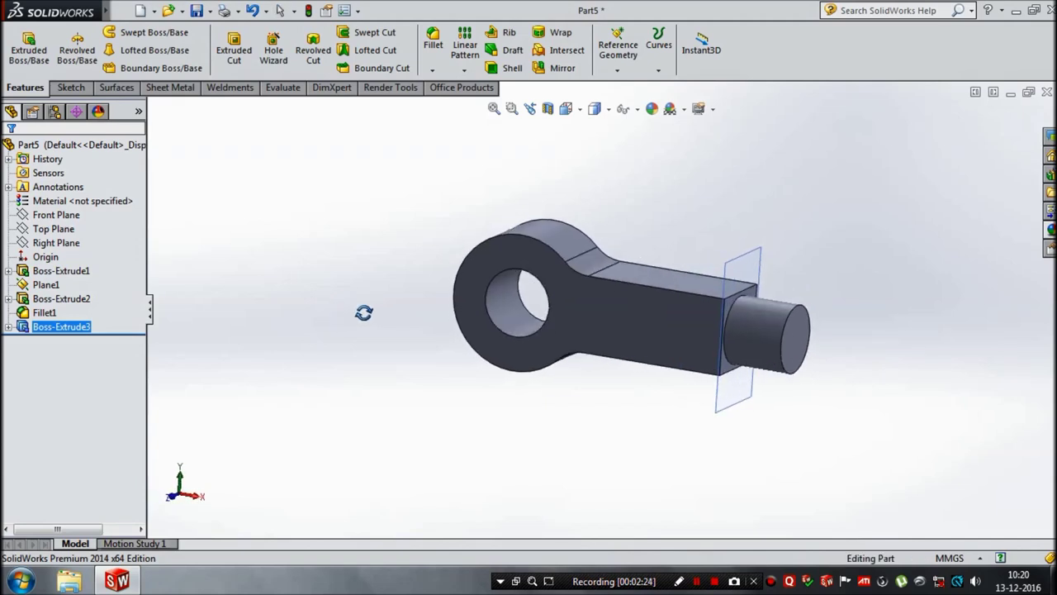
pyautogui.click(234, 47)
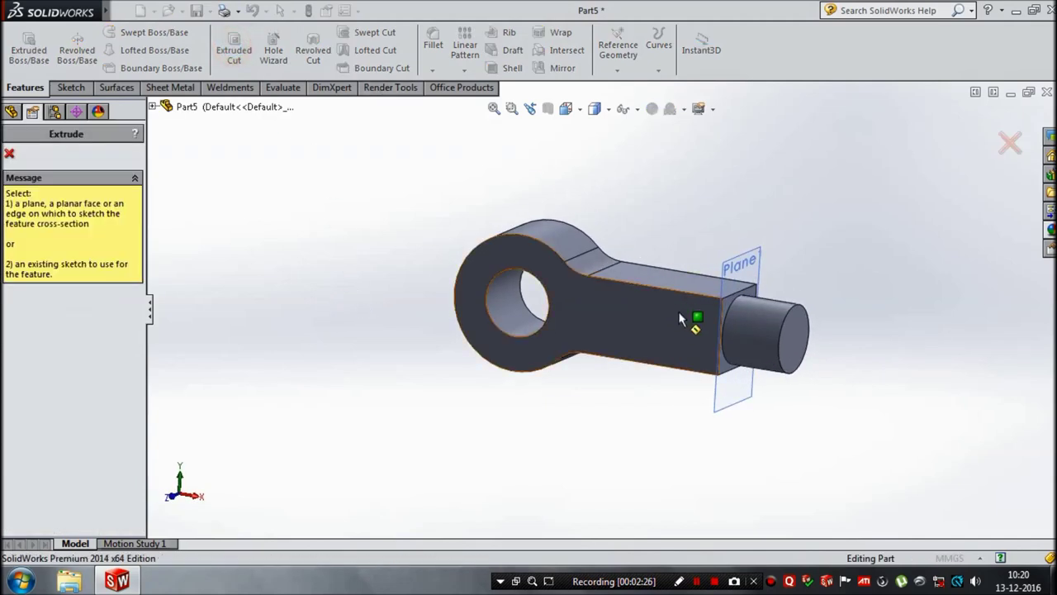
# Sketch a hexagon on the arm's end face, sized 63 and rotated 300°
pyautogui.click(728, 304)
pyautogui.press('space')
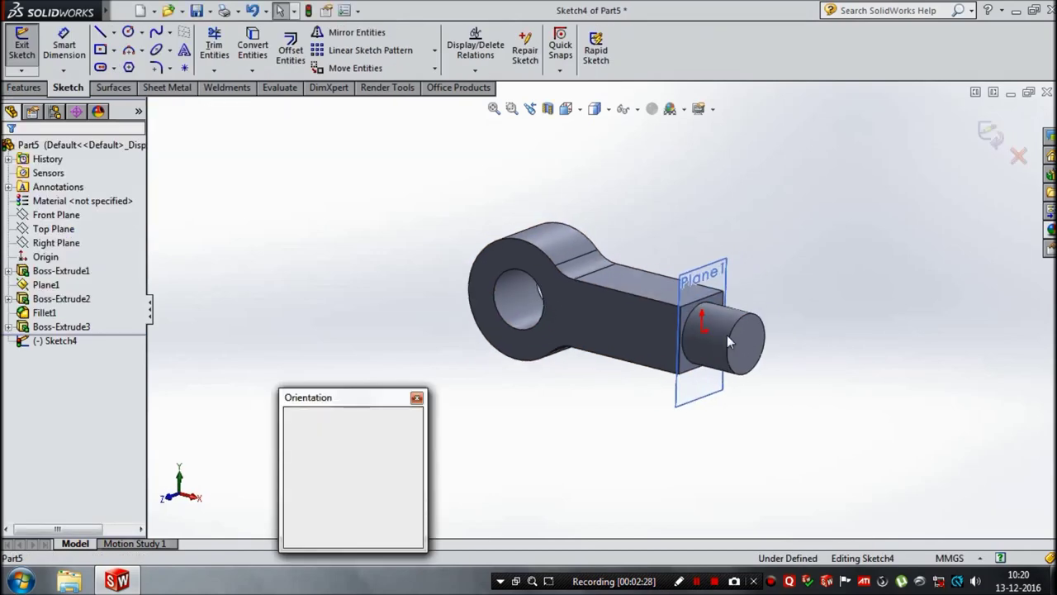
pyautogui.click(685, 389)
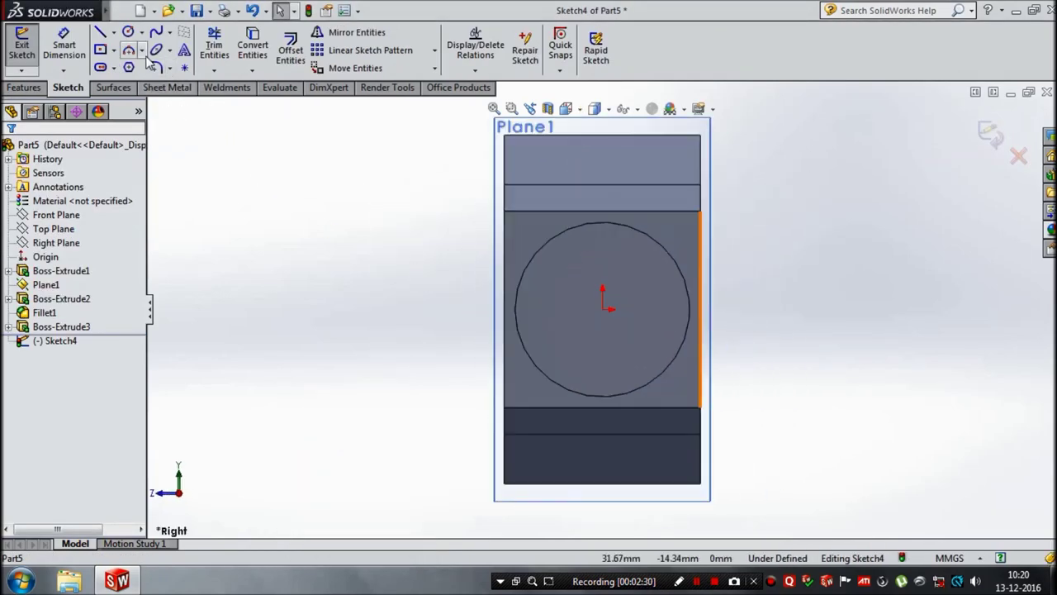
pyautogui.click(129, 68)
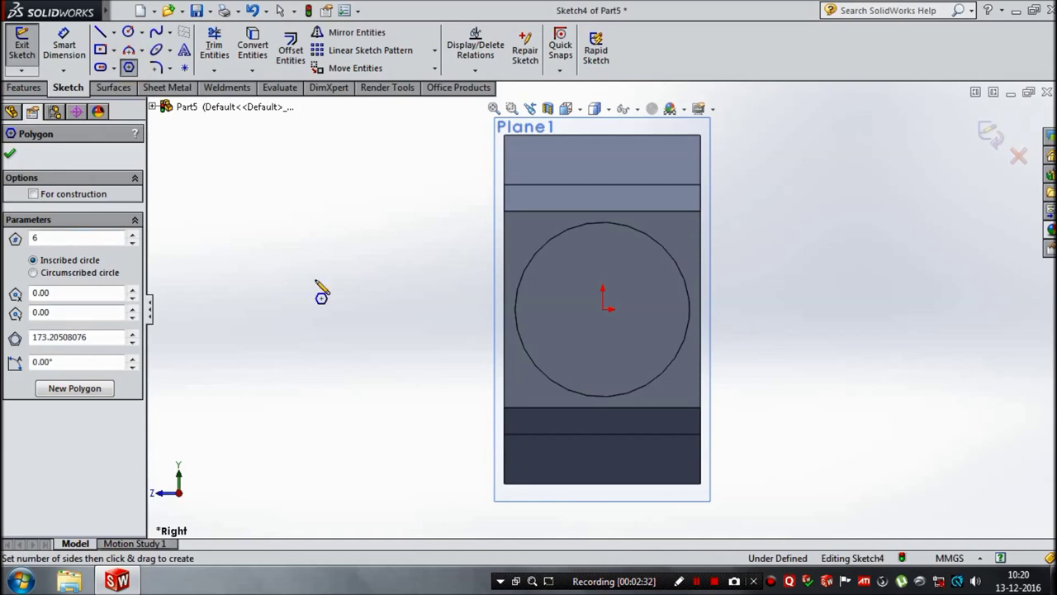
pyautogui.moveTo(605, 311); pyautogui.dragTo(547, 413)
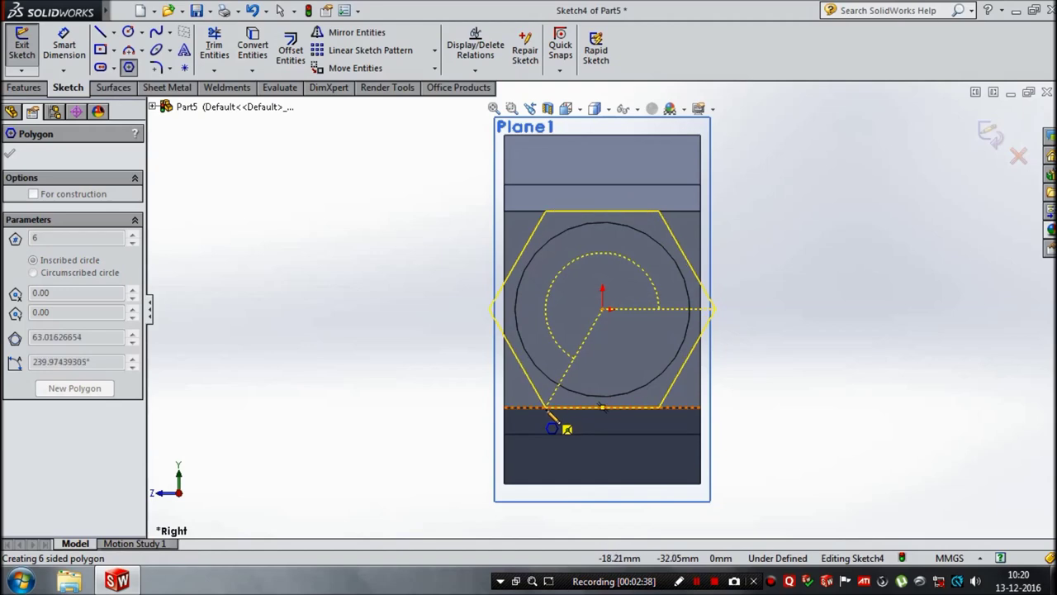
pyautogui.moveTo(546, 410); pyautogui.dragTo(546, 410)
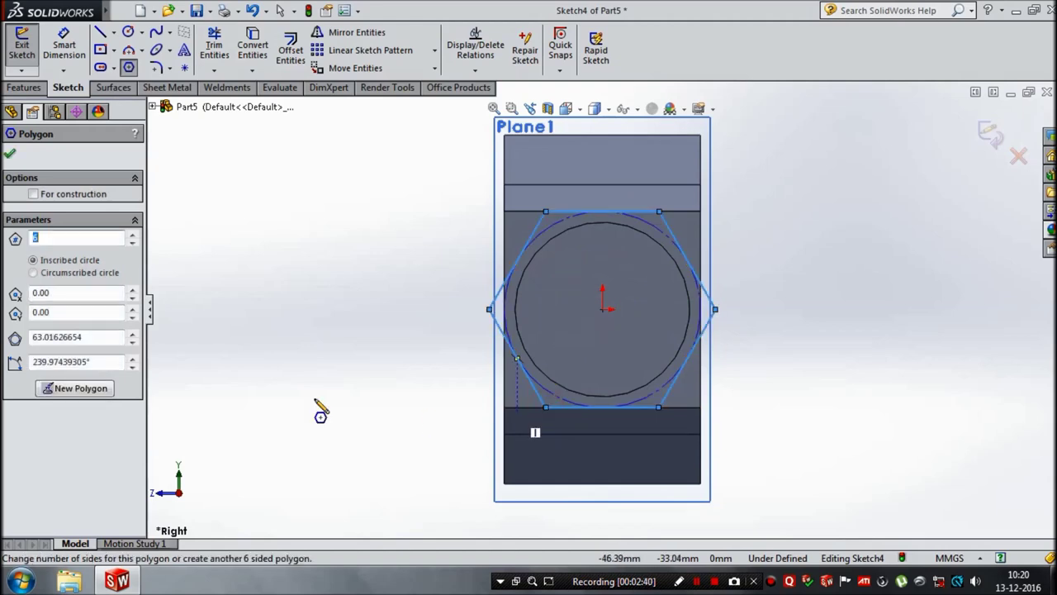
pyautogui.doubleClick(116, 337)
pyautogui.write('63')
pyautogui.doubleClick(105, 364)
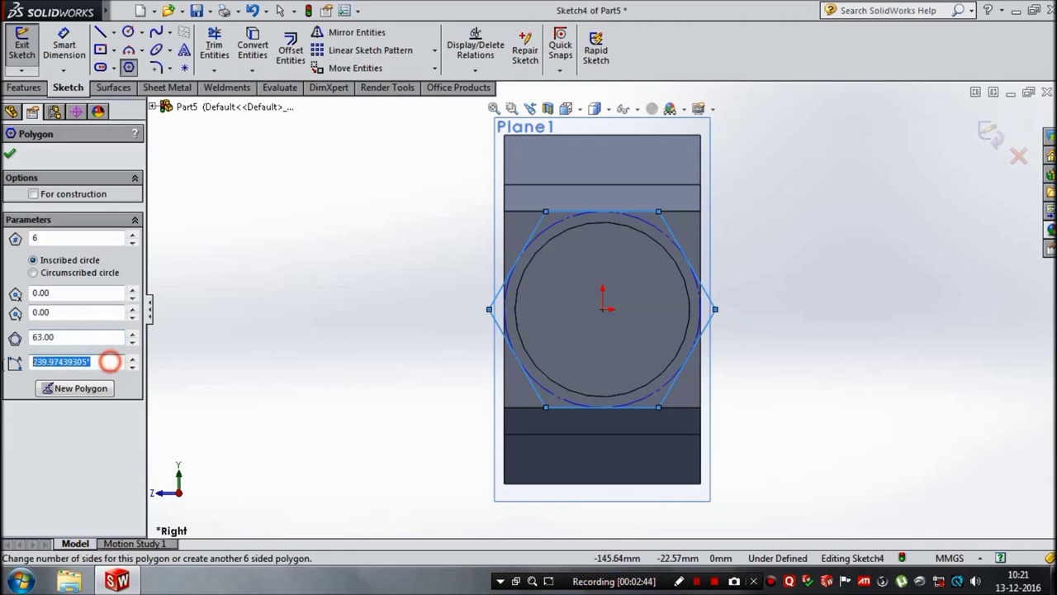
pyautogui.write('300.00')
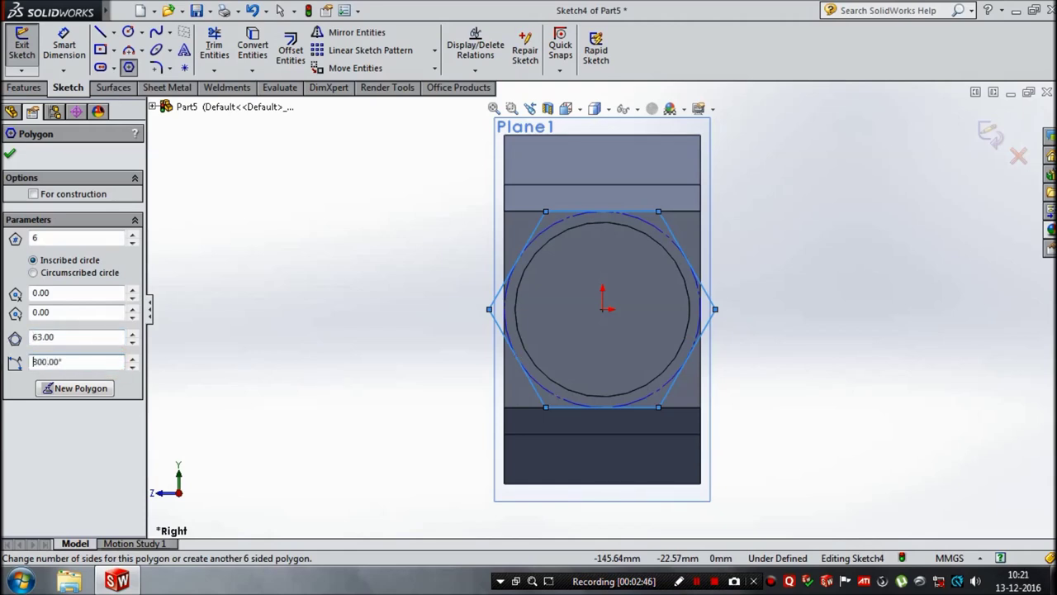
pyautogui.click(385, 318)
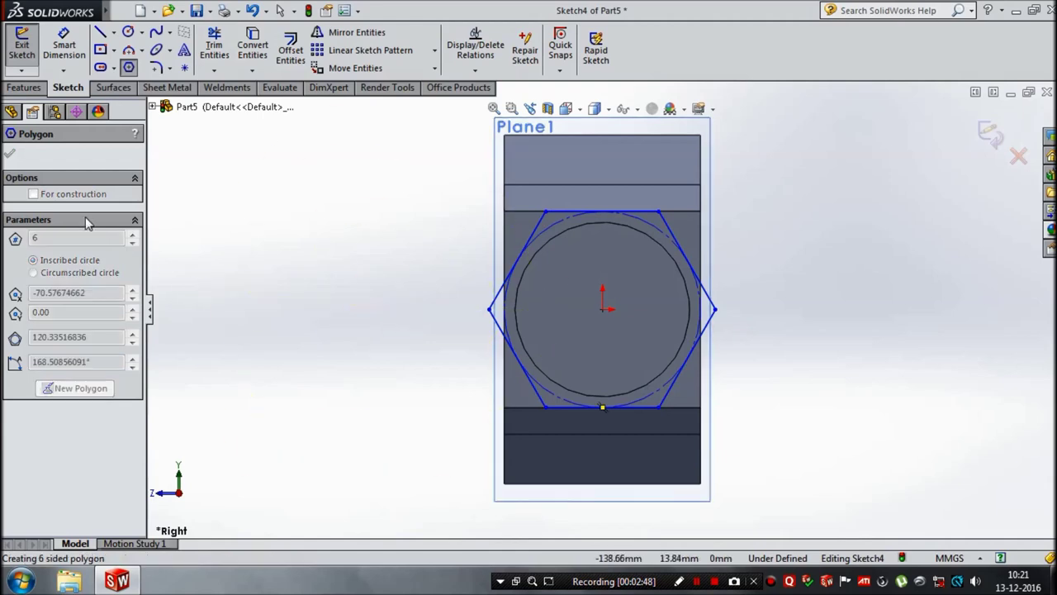
pyautogui.press('Escape')
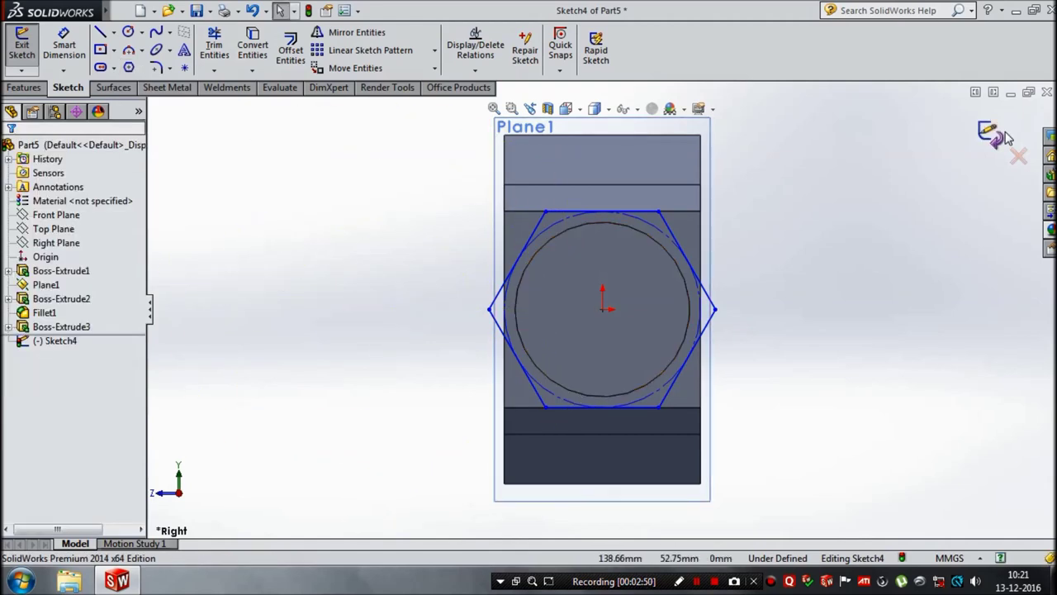
# Enclose the hexagon with an origin-centred circle and exit into a 50 mm cut preview
pyautogui.click(128, 32)
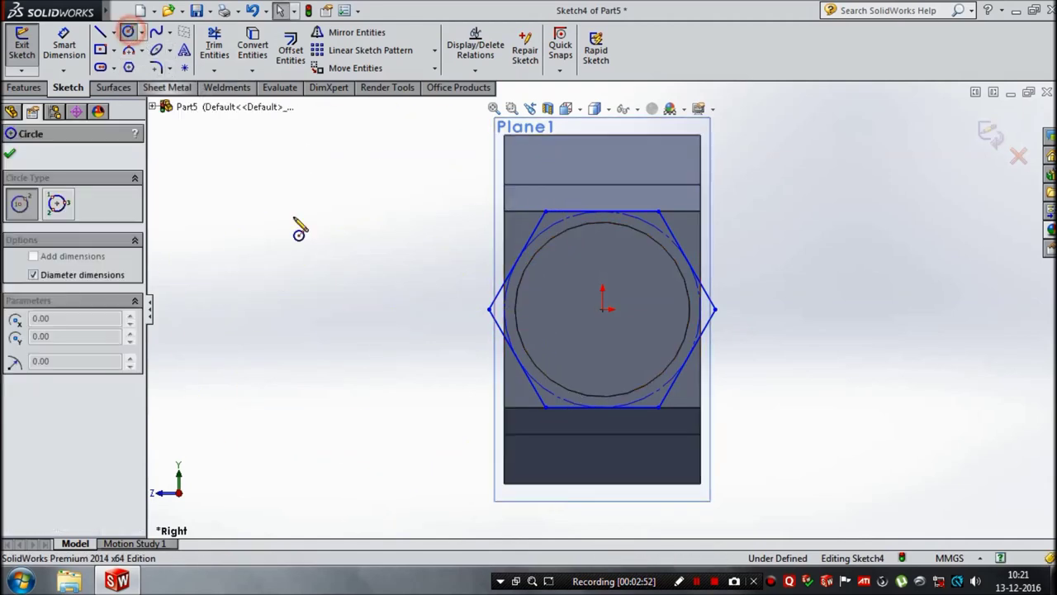
pyautogui.click(604, 309)
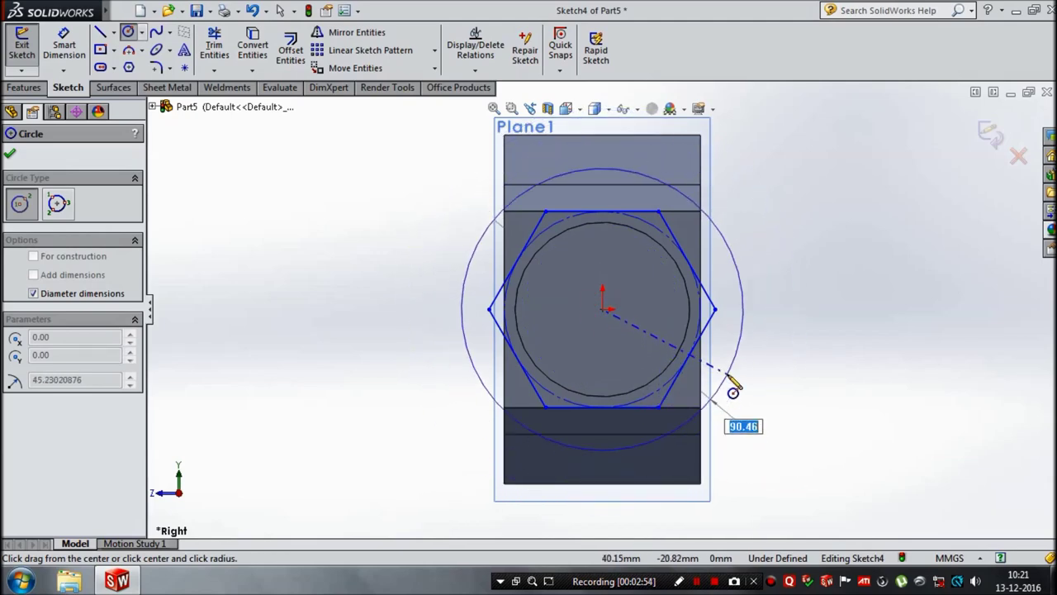
pyautogui.click(739, 386)
pyautogui.press('Escape')
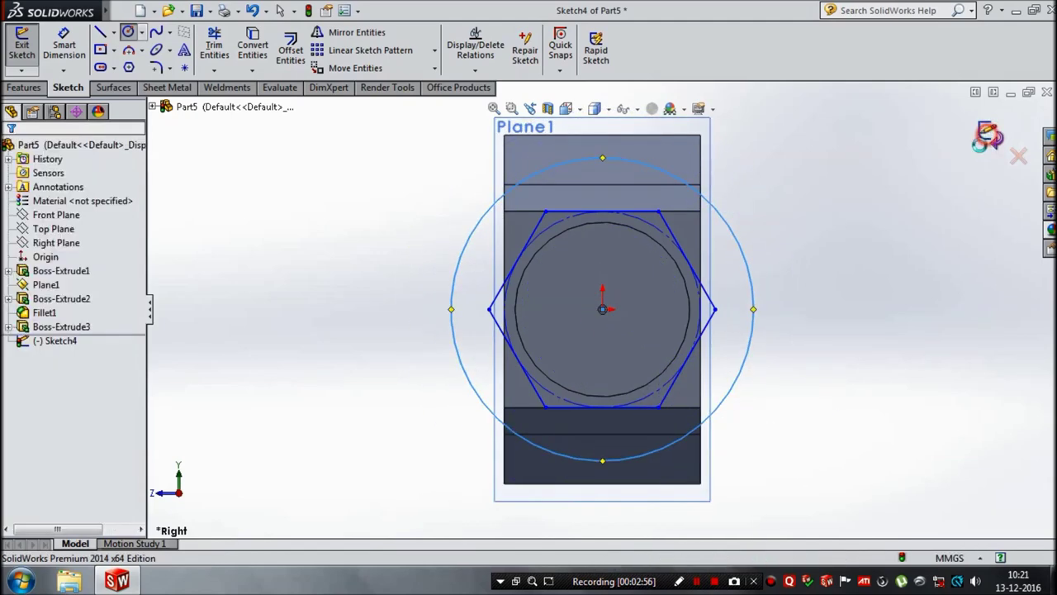
pyautogui.moveTo(822, 354); pyautogui.dragTo(724, 321, button='middle')
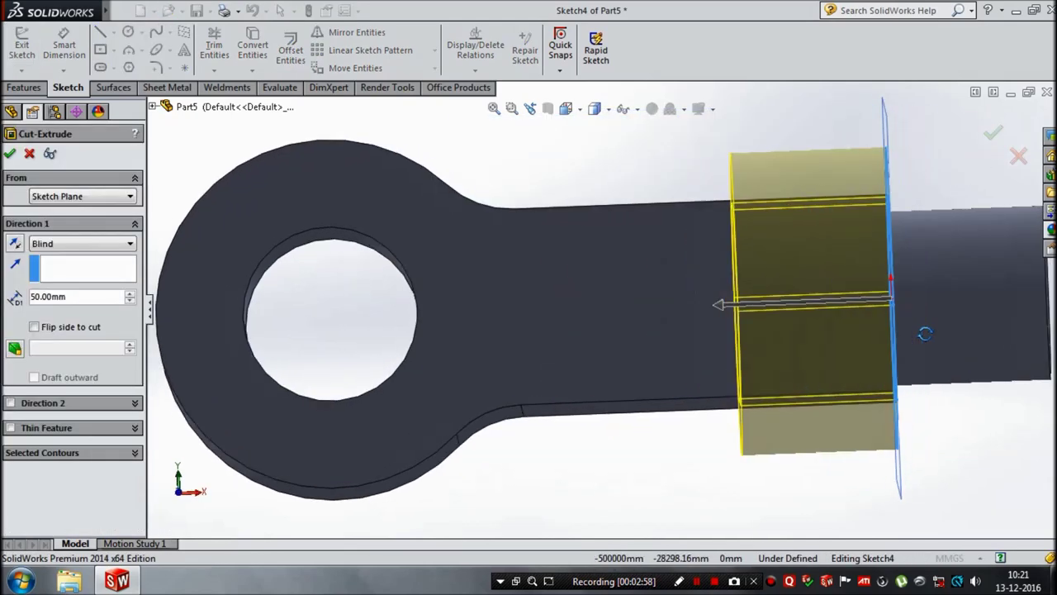
# Set the hex-flat cut depth to 80 mm and apply Cut-Extrude1
pyautogui.moveTo(721, 308); pyautogui.dragTo(625, 307)
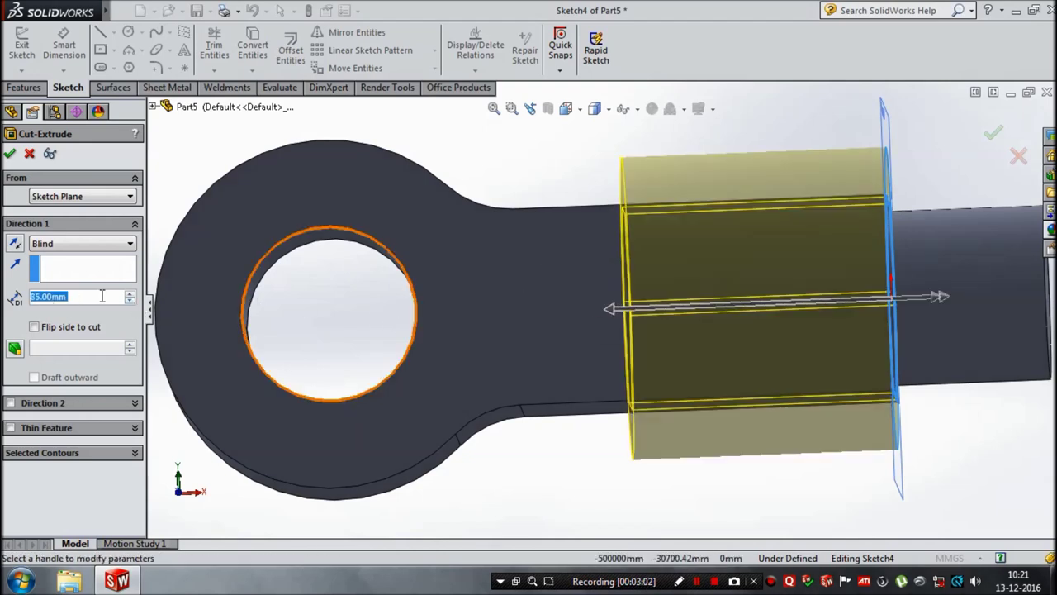
pyautogui.write('80')
pyautogui.press('Return')
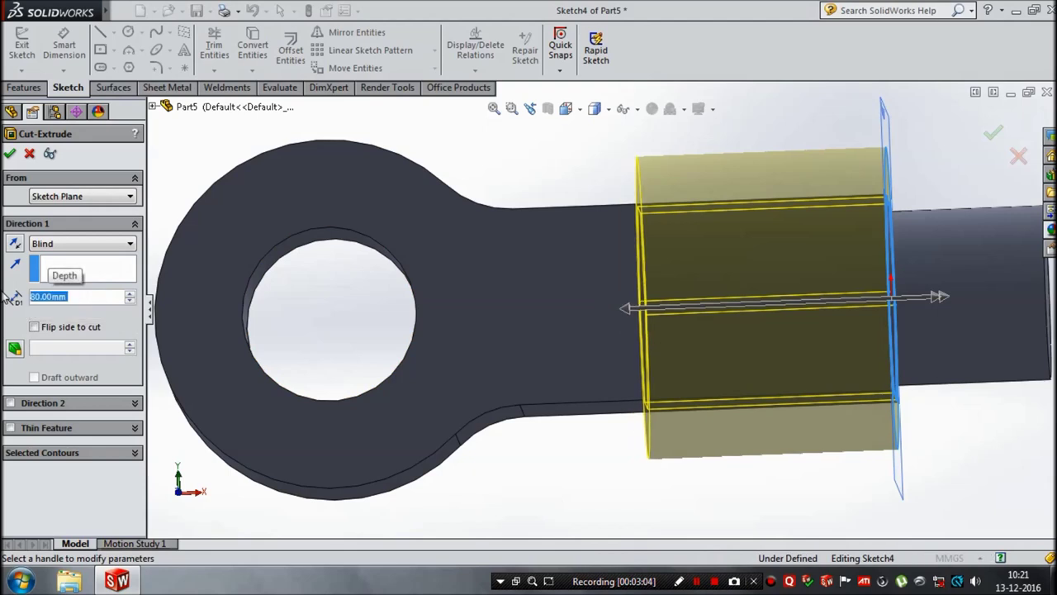
pyautogui.click(994, 133)
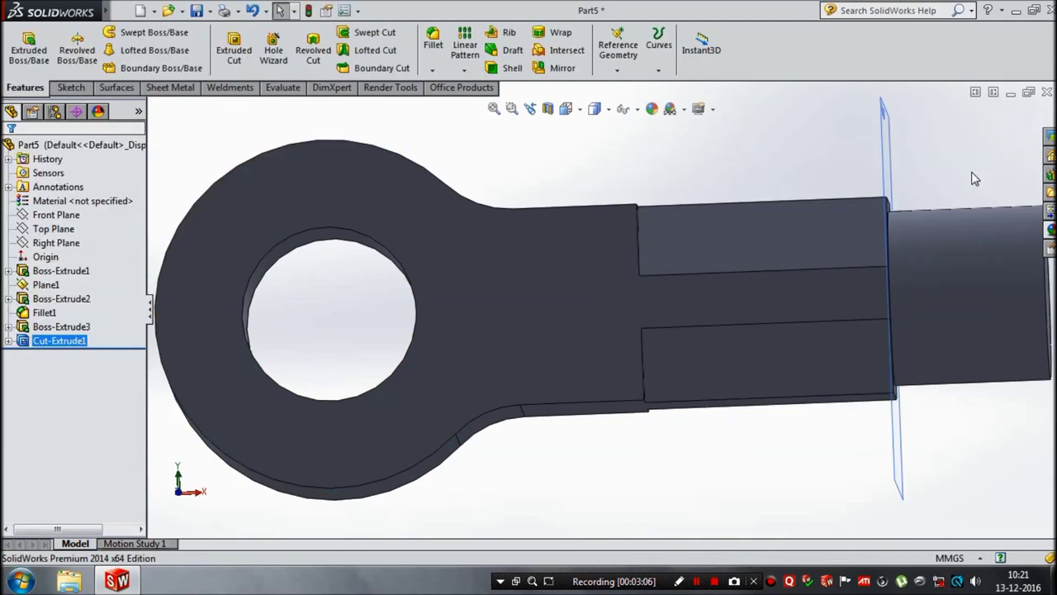
pyautogui.press('f')
pyautogui.moveTo(838, 208); pyautogui.dragTo(864, 229, button='middle')
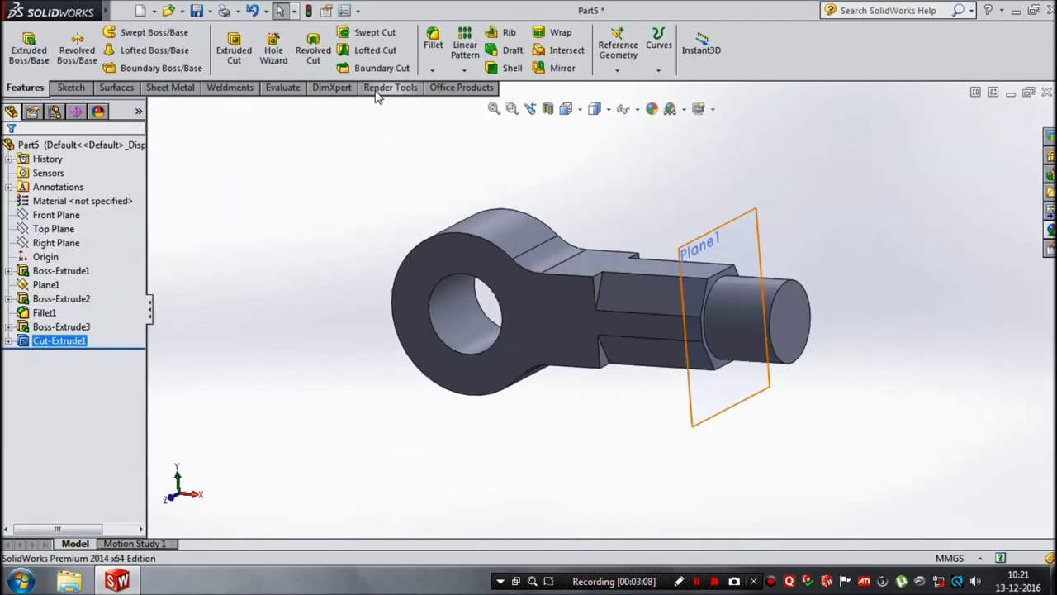
# Start a 15 mm fillet and select the four edges at the ends of the flats
pyautogui.click(433, 46)
pyautogui.doubleClick(80, 456)
pyautogui.write('15')
pyautogui.press('Return')
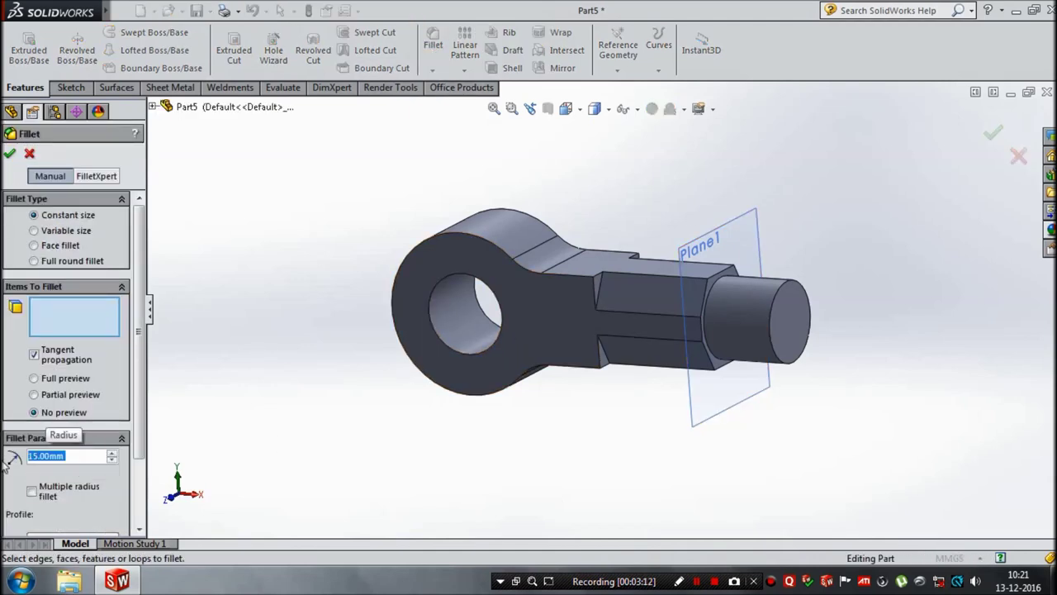
pyautogui.click(628, 291)
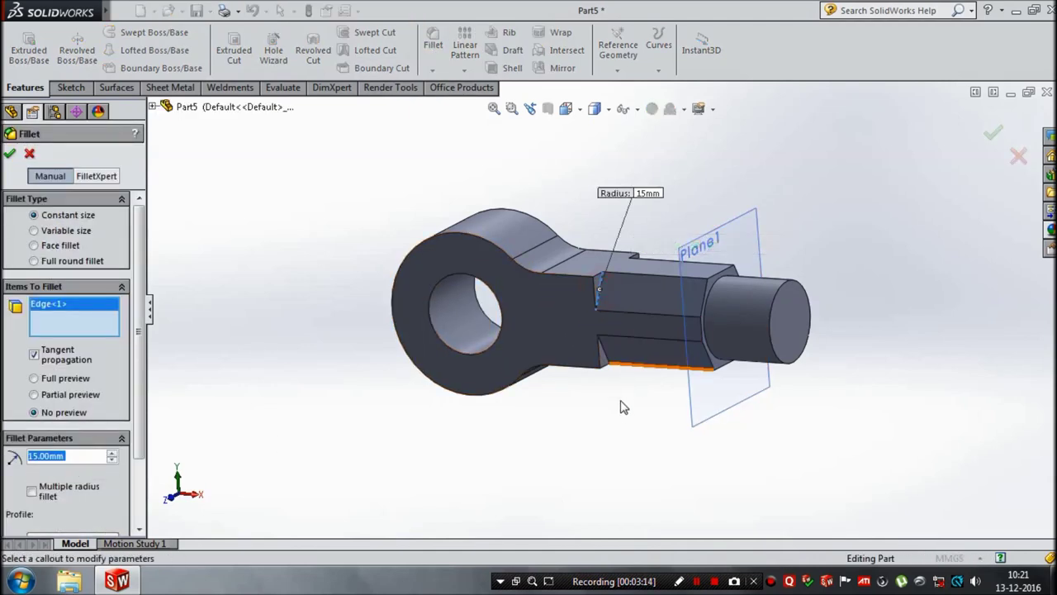
pyautogui.moveTo(625, 396); pyautogui.dragTo(580, 349, button='middle')
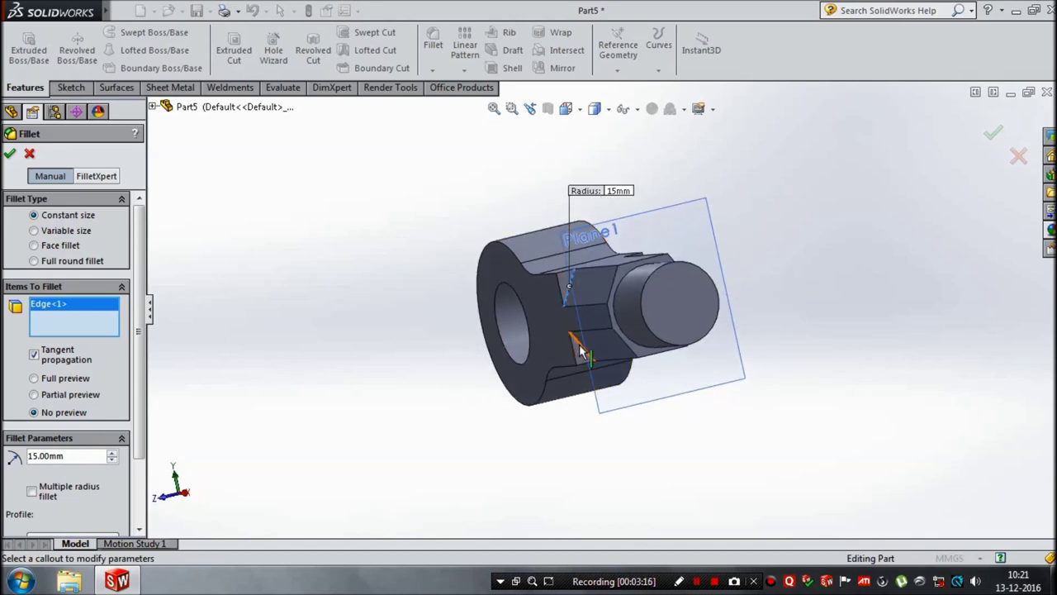
pyautogui.click(581, 352)
pyautogui.moveTo(692, 432); pyautogui.dragTo(606, 431, button='middle')
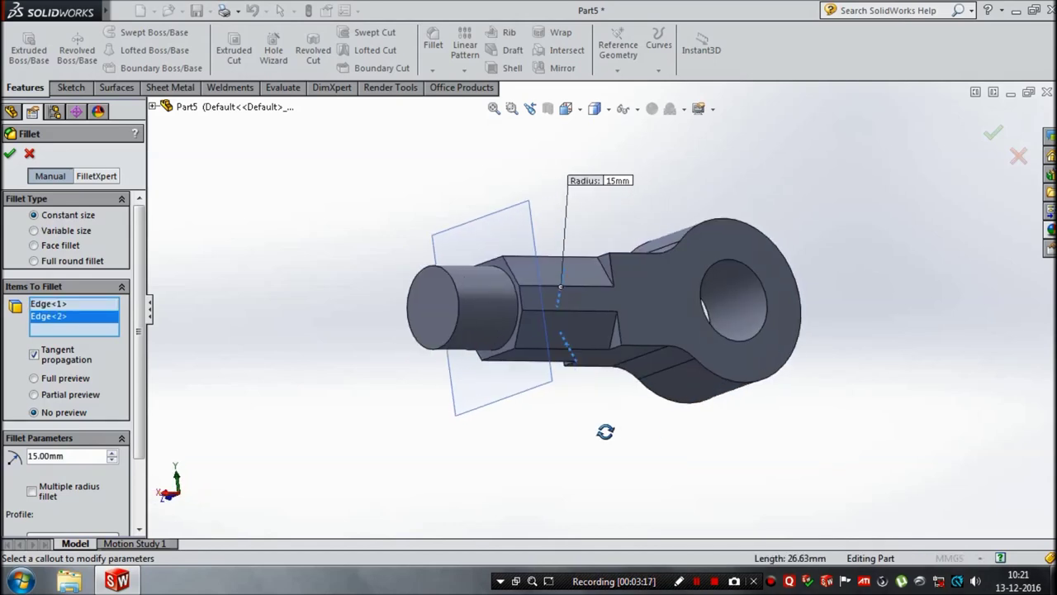
pyautogui.click(611, 334)
pyautogui.click(609, 284)
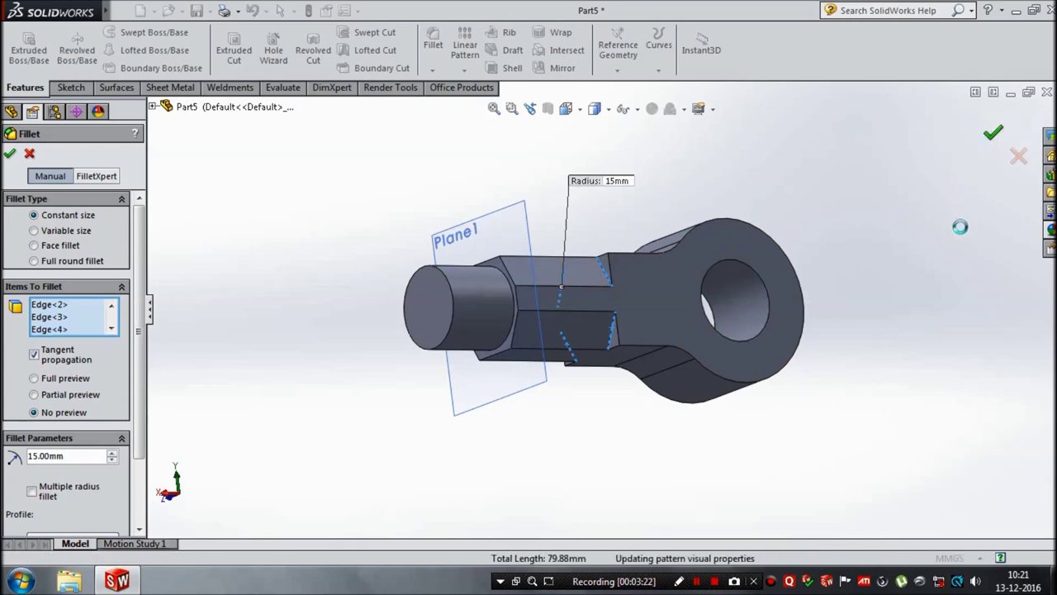
pyautogui.click(482, 131)
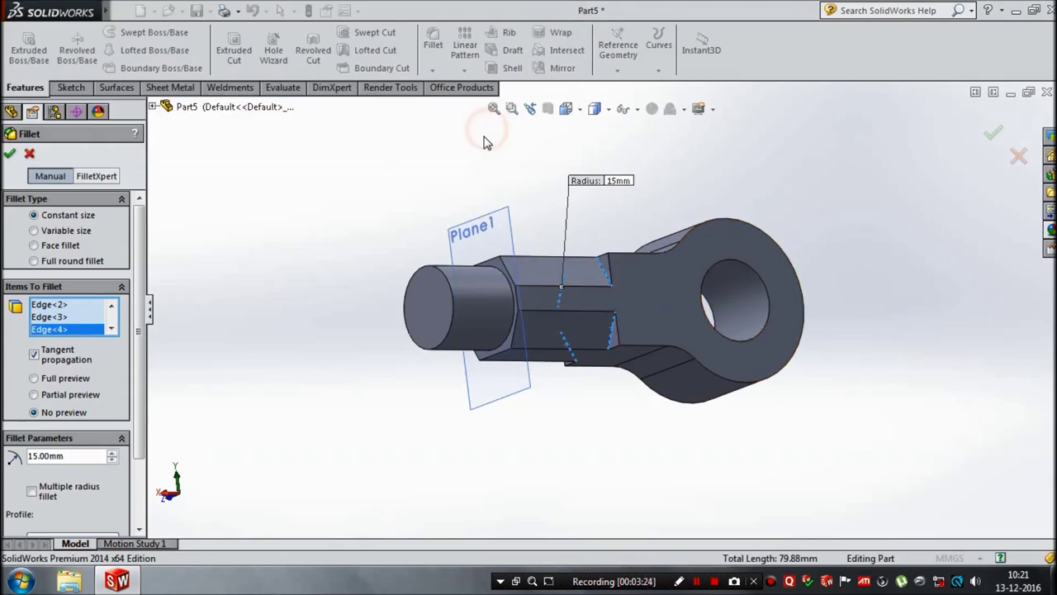
# Change the fillet radius to 20 mm and apply it
pyautogui.doubleClick(80, 455)
pyautogui.write('20')
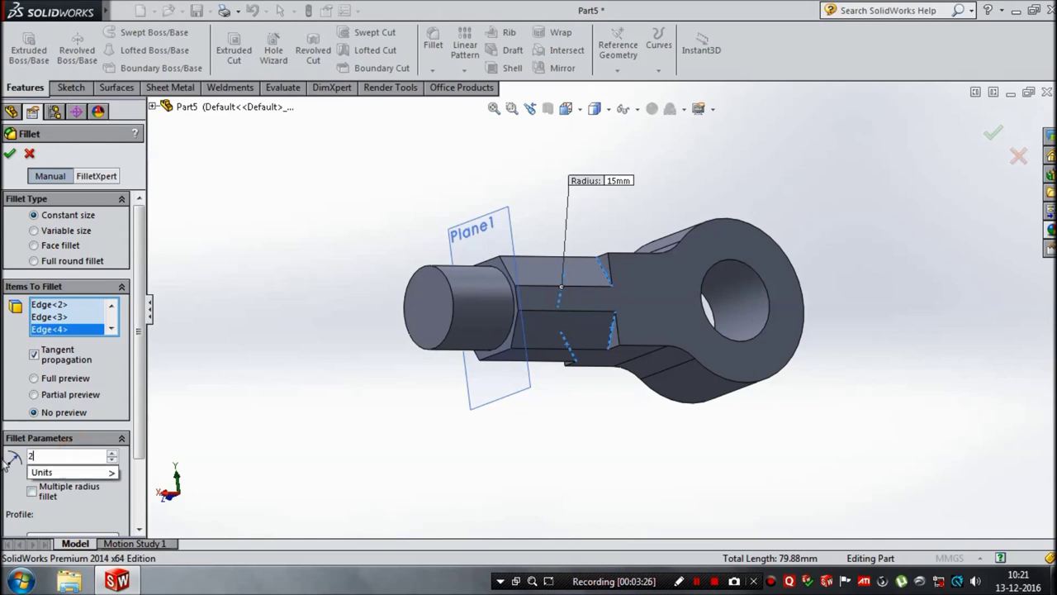
pyautogui.press('Return')
pyautogui.click(10, 153)
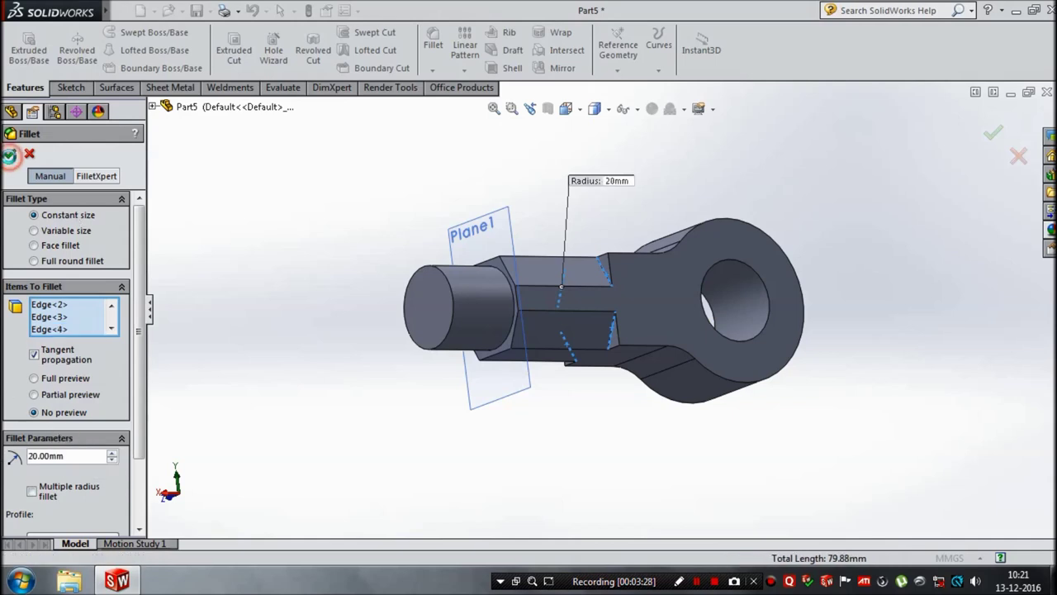
pyautogui.moveTo(415, 373); pyautogui.dragTo(550, 366, button='middle')
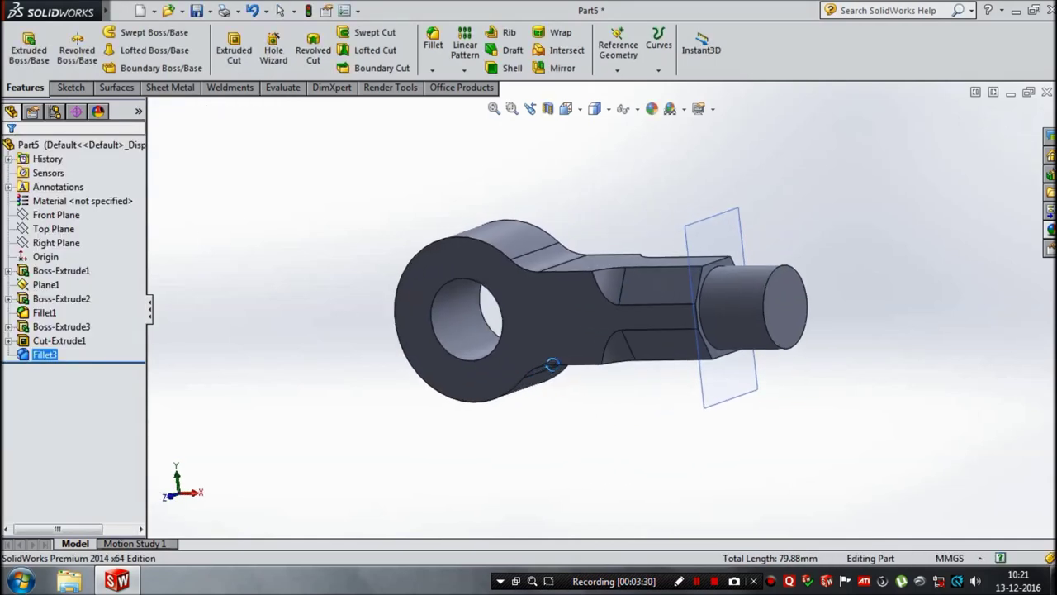
# Hide Plane1 from its right-click menu, then inspect the finished part
pyautogui.click(720, 409)
pyautogui.rightClick(723, 409)
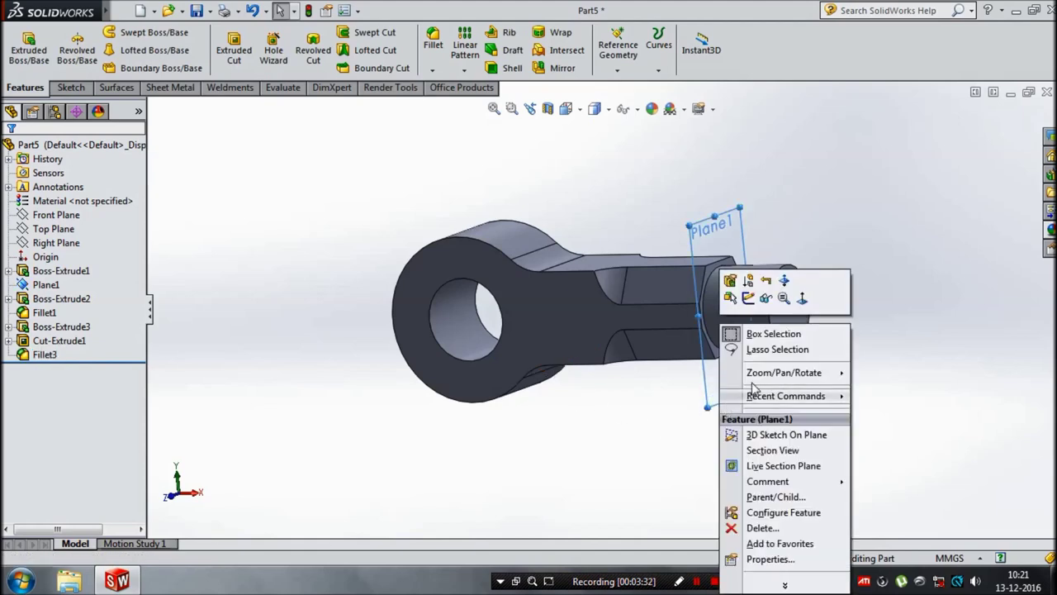
pyautogui.click(768, 299)
pyautogui.moveTo(617, 490)
pyautogui.mouseDown(button='middle')
pyautogui.moveTo(683, 415)
pyautogui.moveTo(637, 217)
pyautogui.moveTo(561, 207)
pyautogui.moveTo(407, 248)
pyautogui.moveTo(385, 347)
pyautogui.moveTo(548, 472)
pyautogui.moveTo(669, 420)
pyautogui.moveTo(648, 299)
pyautogui.moveTo(623, 243)
pyautogui.moveTo(594, 245)
pyautogui.moveTo(752, 269)
pyautogui.moveTo(833, 346)
pyautogui.moveTo(822, 449)
pyautogui.mouseUp(button='middle')
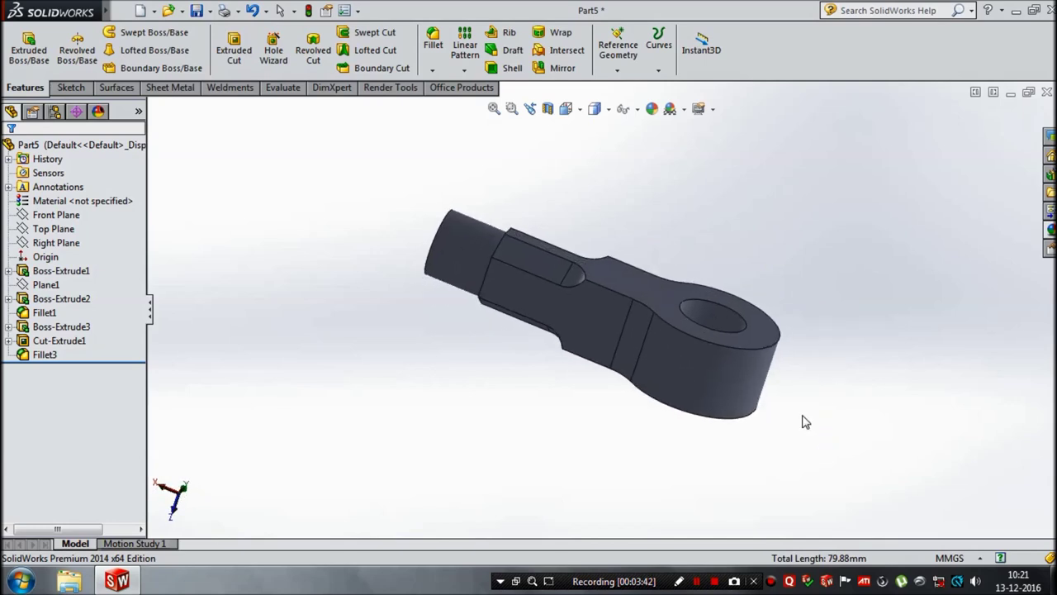
pyautogui.scroll(-3, 718, 347)
pyautogui.scroll(-1, 309, 222)
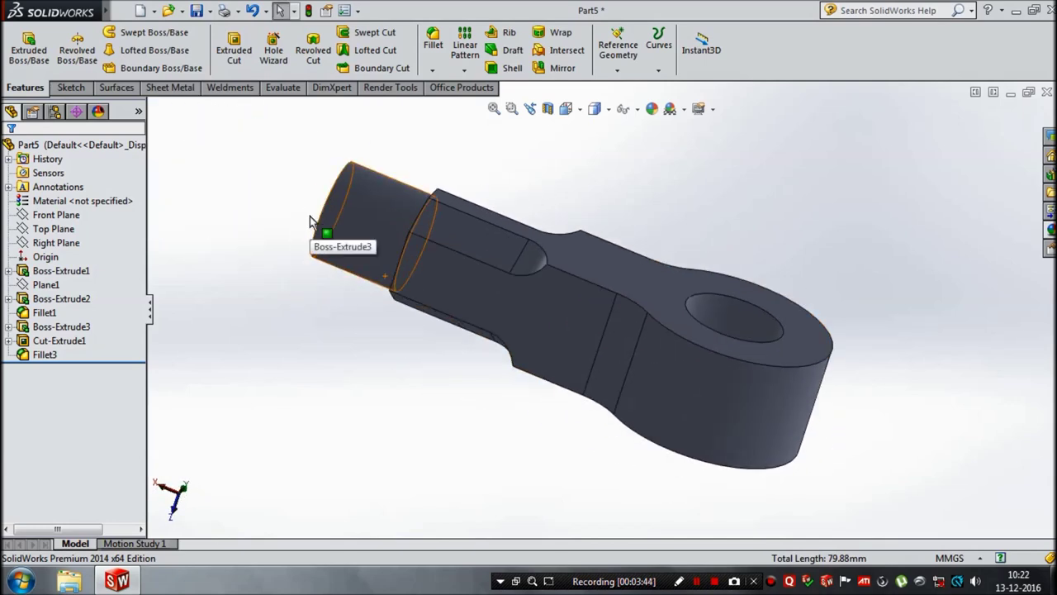
pyautogui.scroll(1, 310, 222)
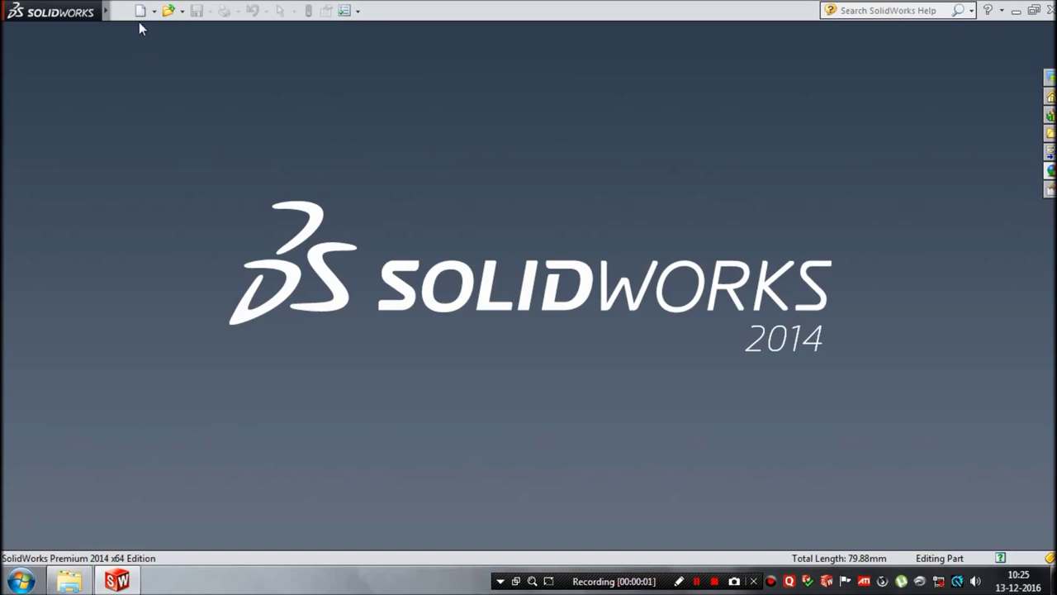
# Create a new part and start a Revolved Boss/Base sketch on the Front Plane
pyautogui.click(141, 12)
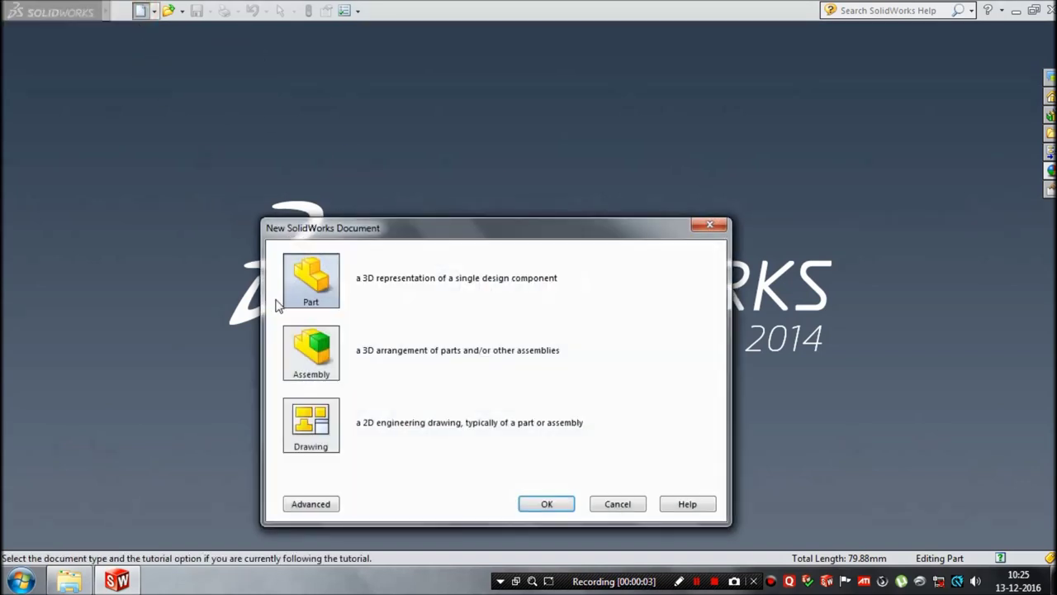
pyautogui.click(544, 506)
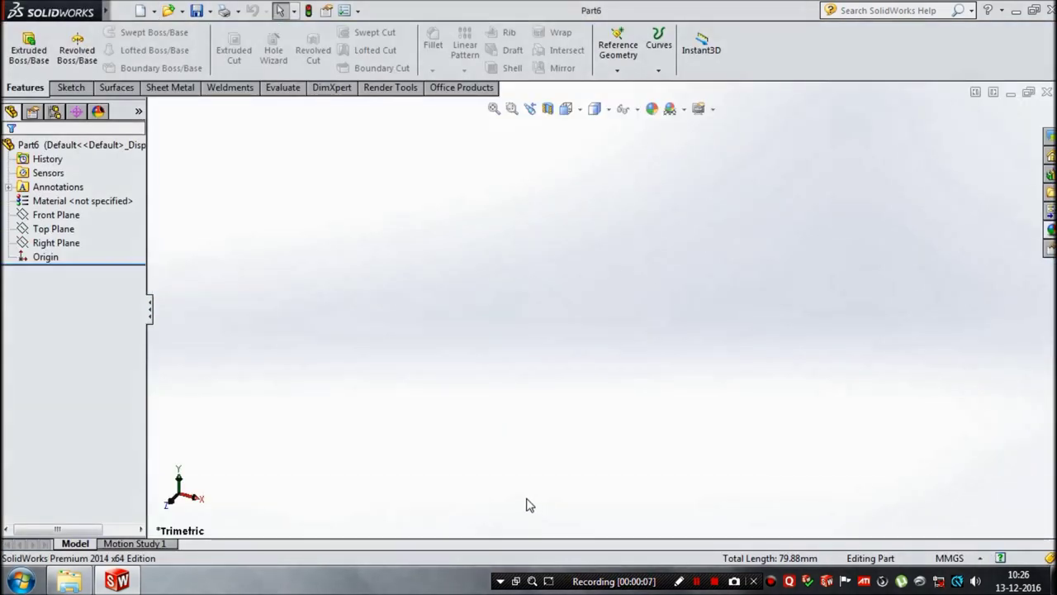
pyautogui.click(77, 46)
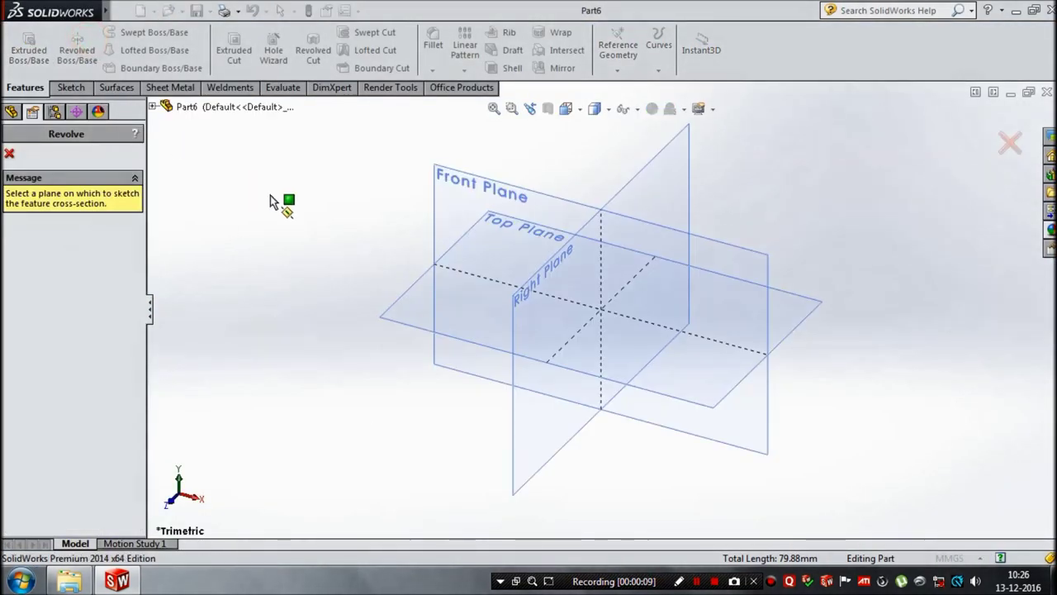
pyautogui.click(465, 176)
# Draw infinite vertical and horizontal centerlines through the origin
pyautogui.click(113, 32)
pyautogui.click(124, 64)
pyautogui.click(75, 347)
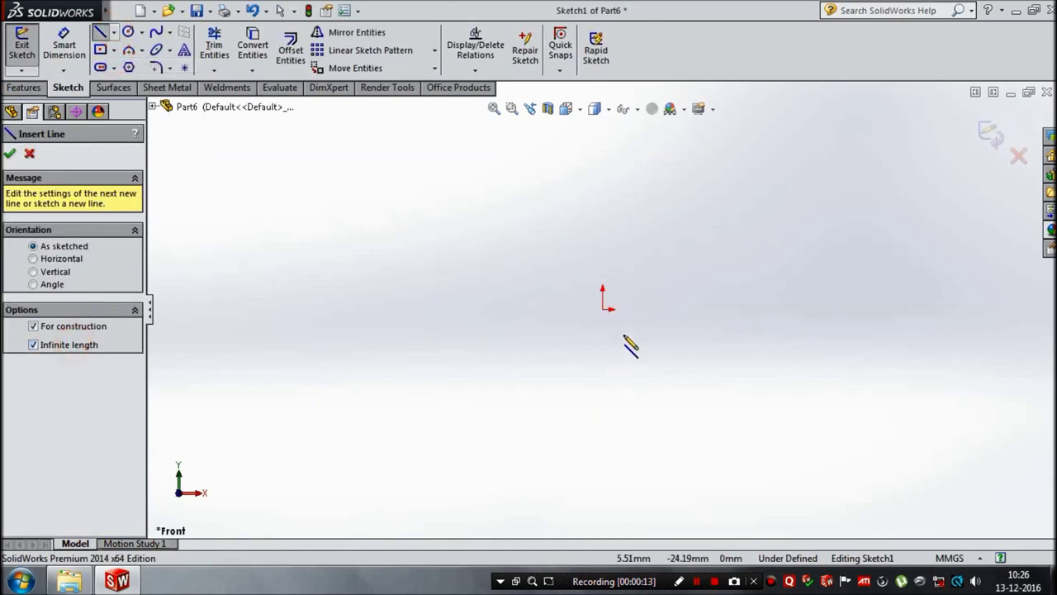
pyautogui.click(603, 309)
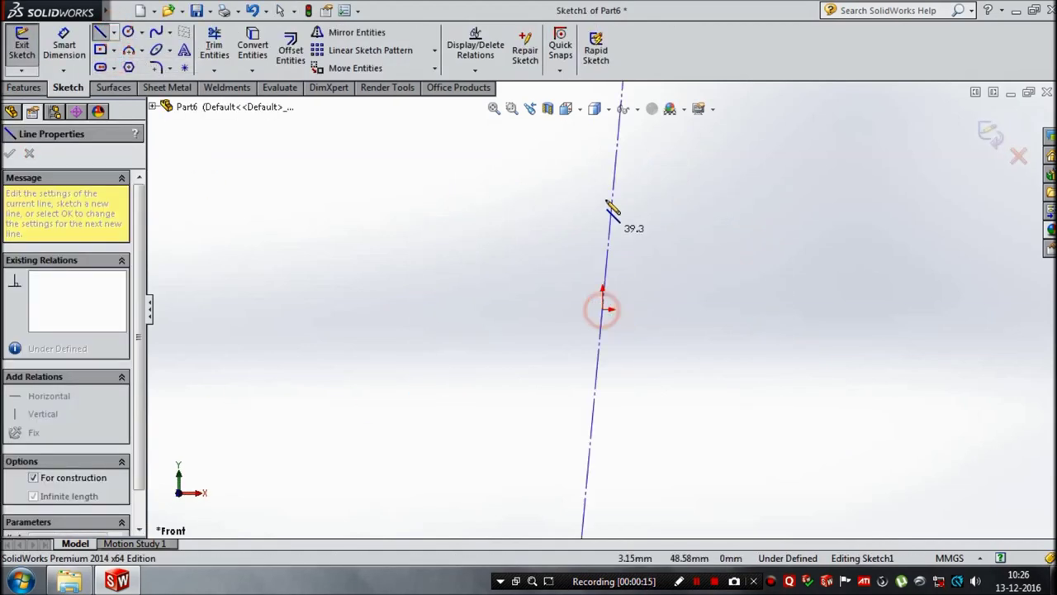
pyautogui.click(604, 192)
pyautogui.click(602, 309)
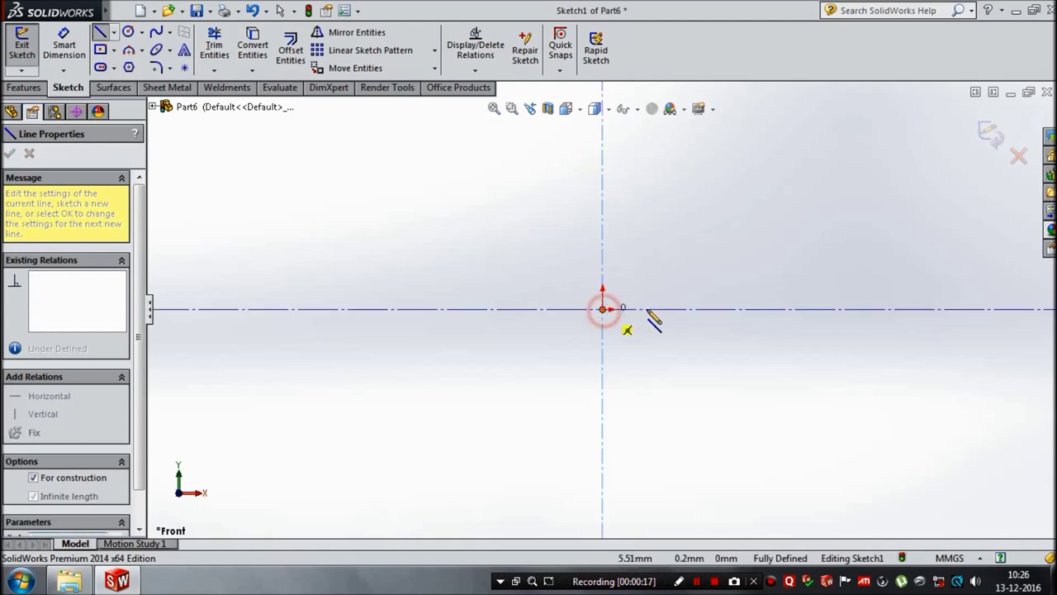
pyautogui.click(699, 312)
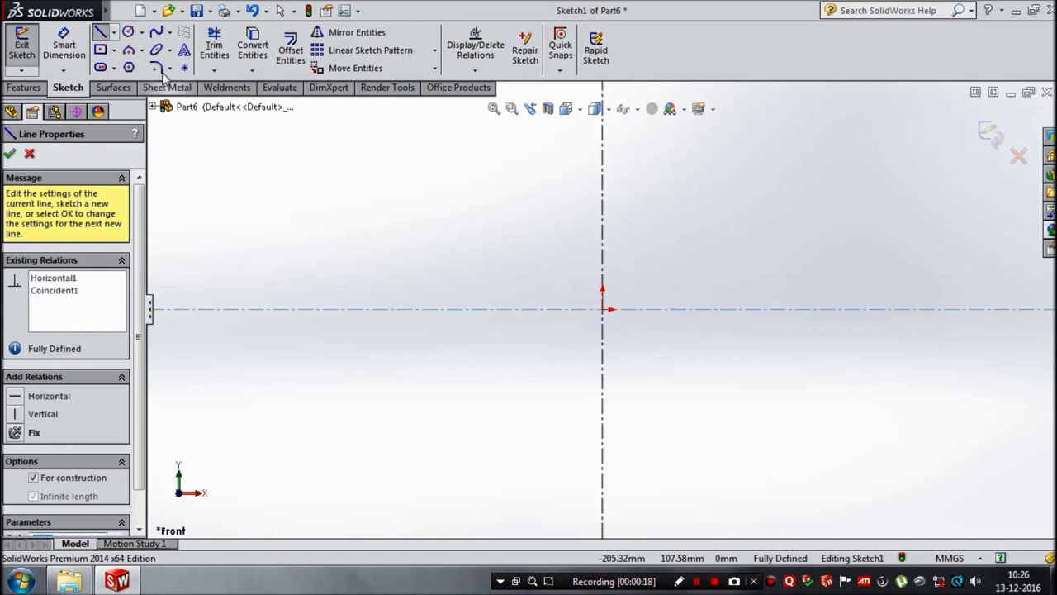
# Draw profile lines from the origin: 43 vertical, 27 horizontal, then 15 vertical
pyautogui.click(101, 33)
pyautogui.click(603, 310)
pyautogui.write('86/2')
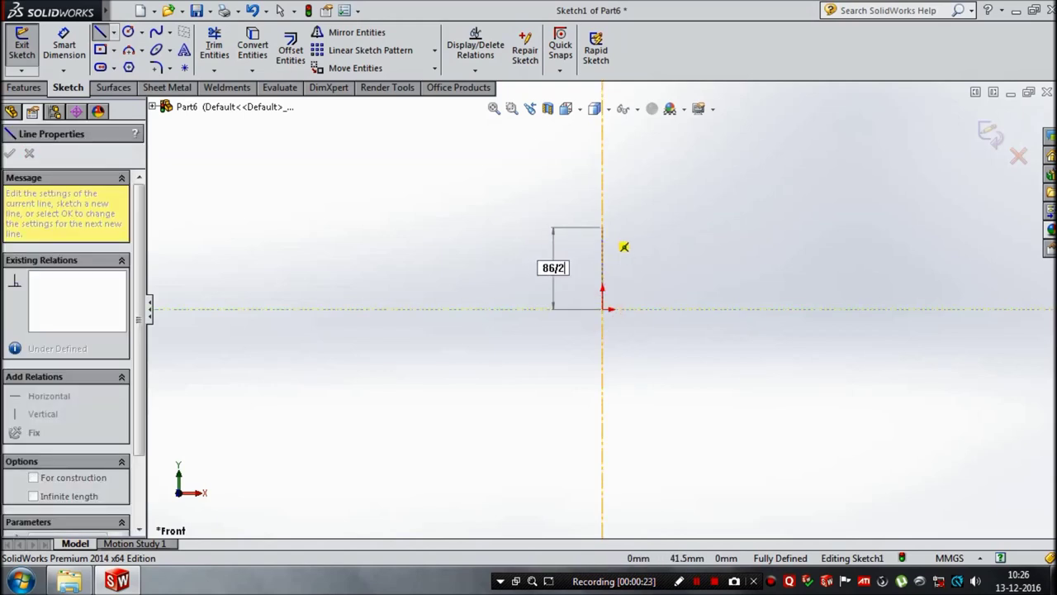
pyautogui.press('Return')
pyautogui.write('27')
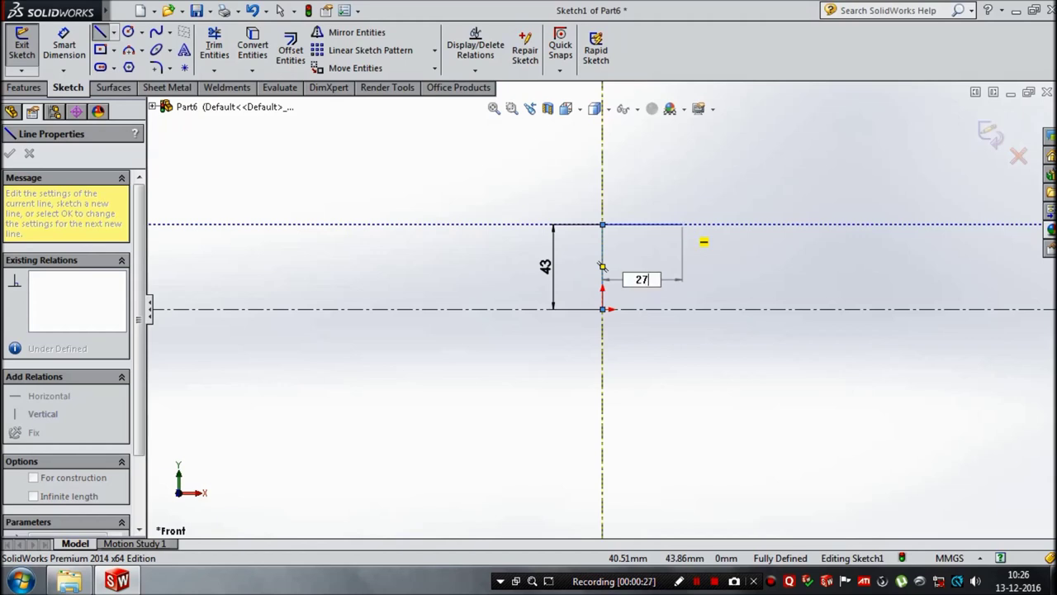
pyautogui.press('Return')
pyautogui.press('a')
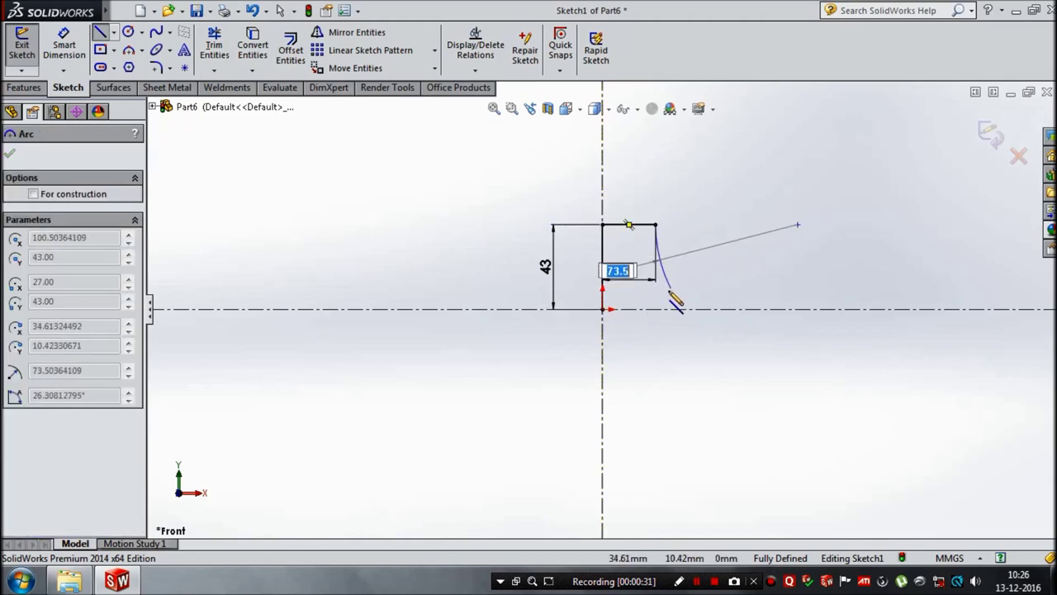
pyautogui.press('Escape')
pyautogui.click(100, 32)
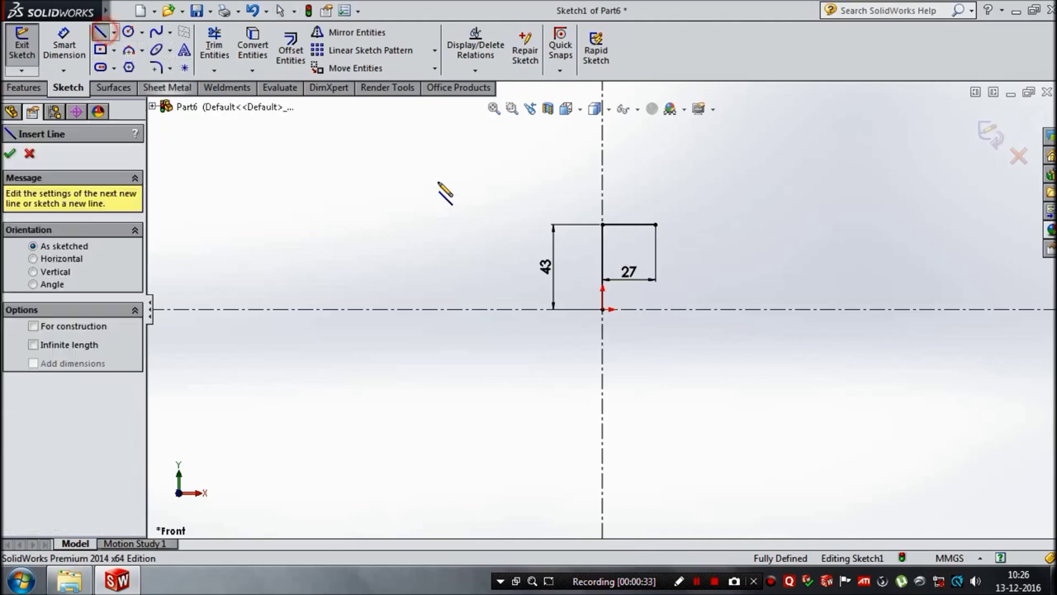
pyautogui.click(656, 224)
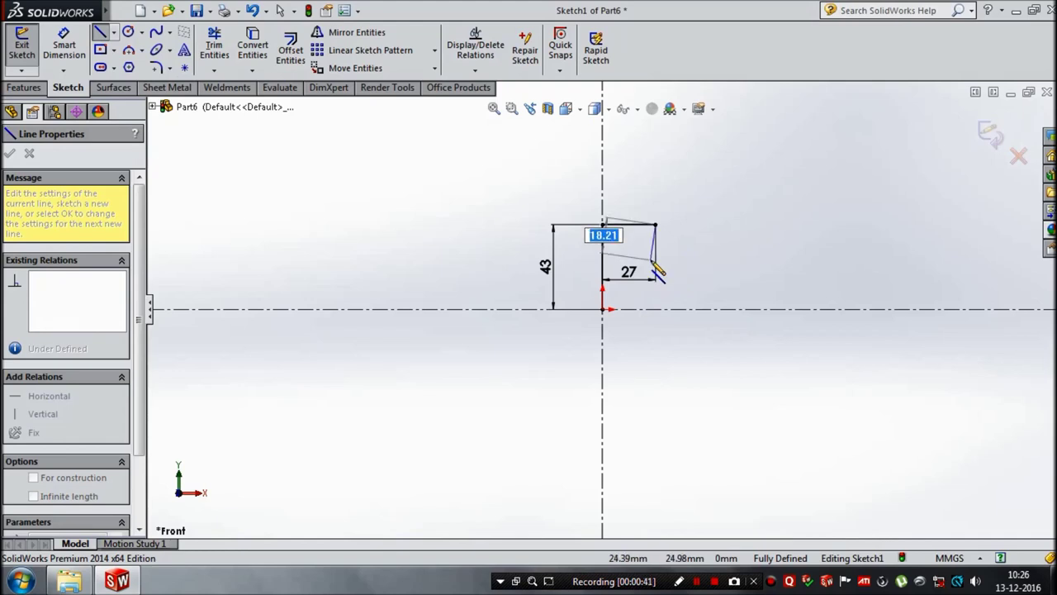
pyautogui.write('15')
pyautogui.press('Return')
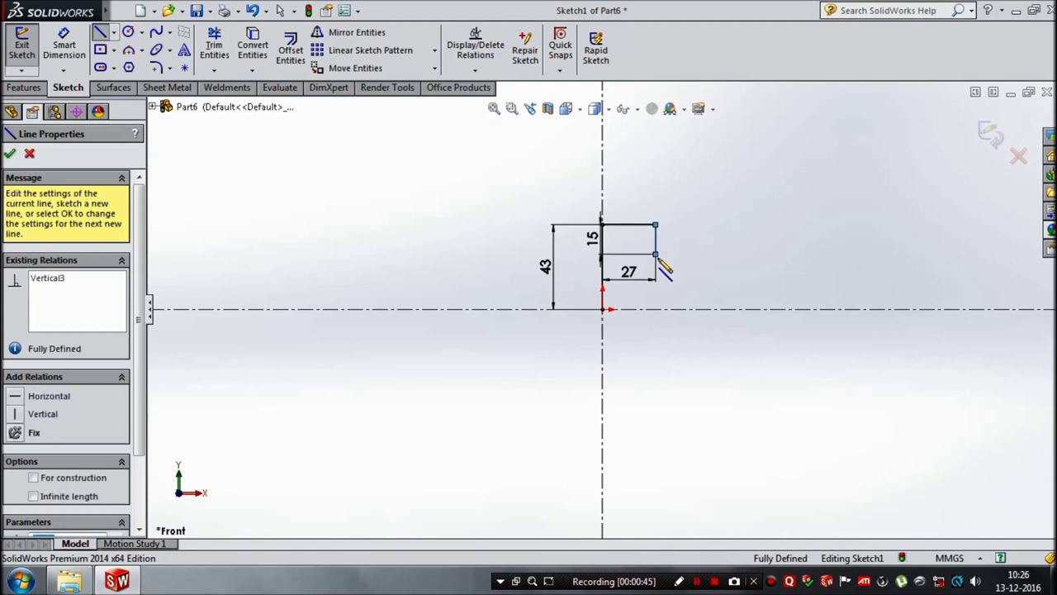
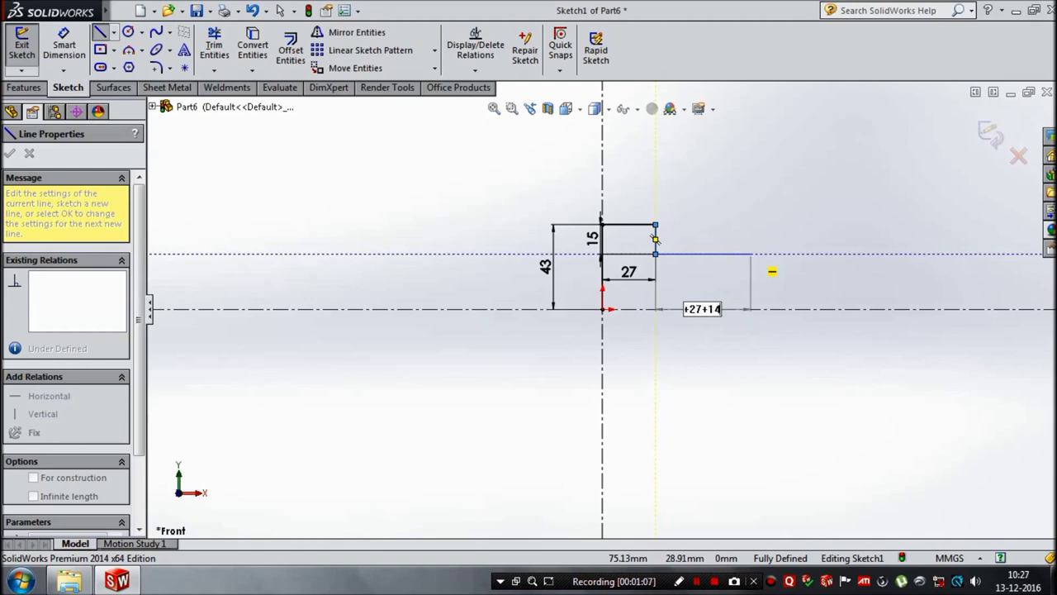
# Close the pin profile back to the origin and revolve it 360° about the centerline
pyautogui.press('Return')
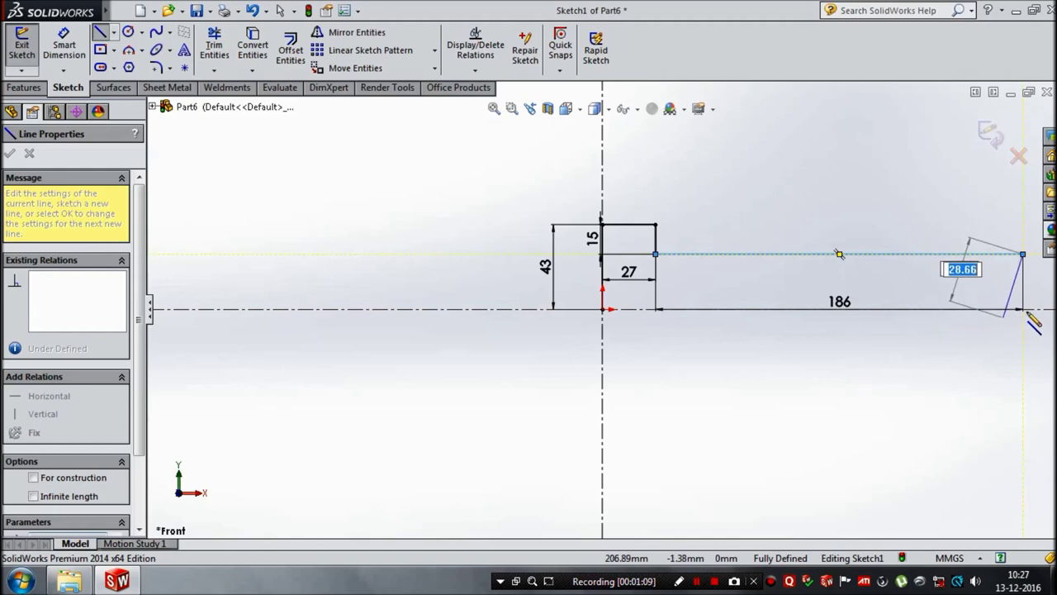
pyautogui.click(1024, 309)
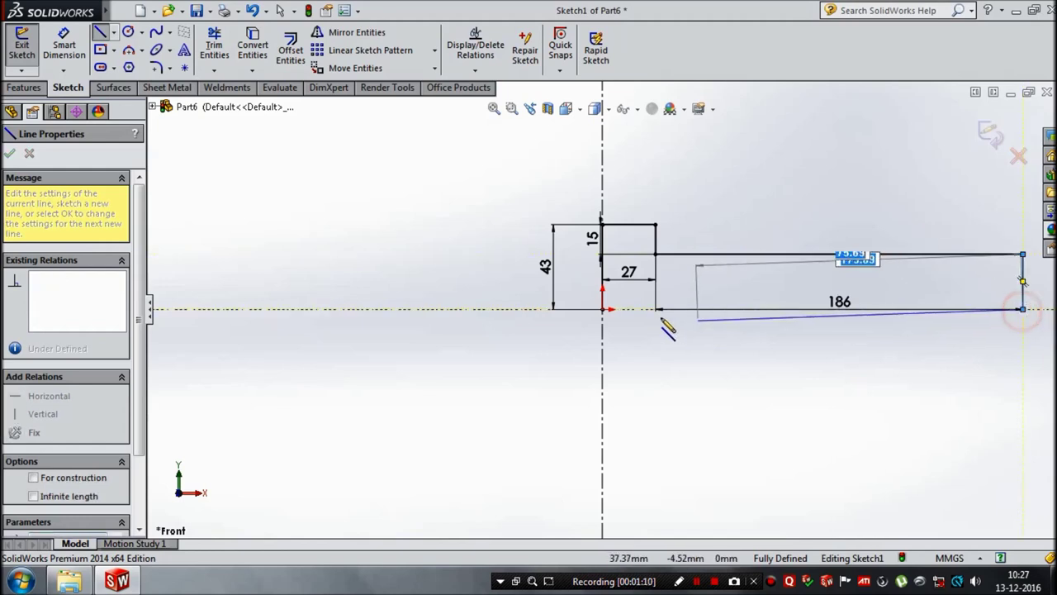
pyautogui.click(603, 309)
pyautogui.press('Escape')
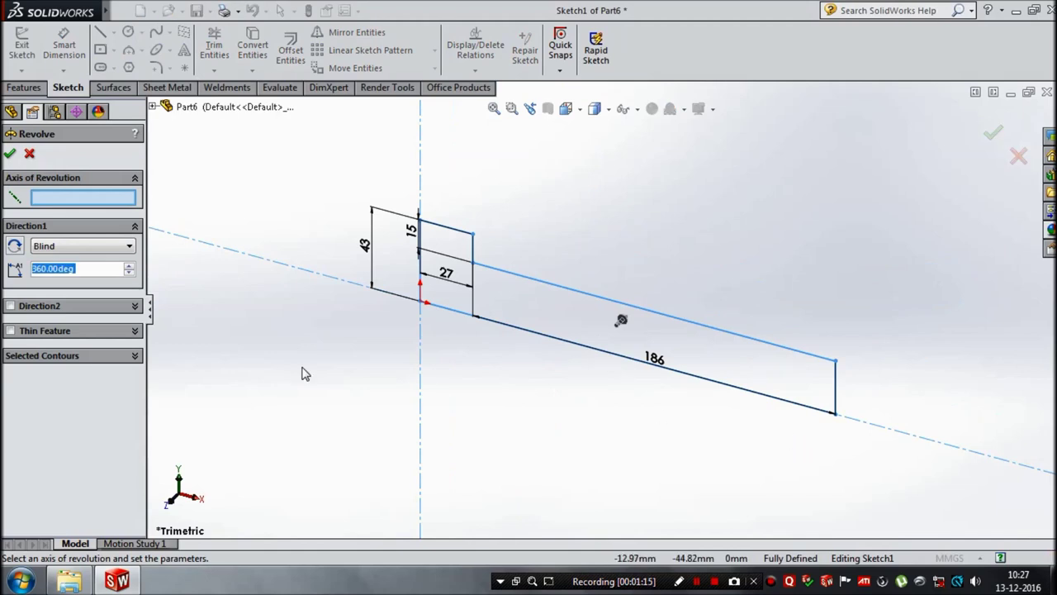
pyautogui.click(287, 263)
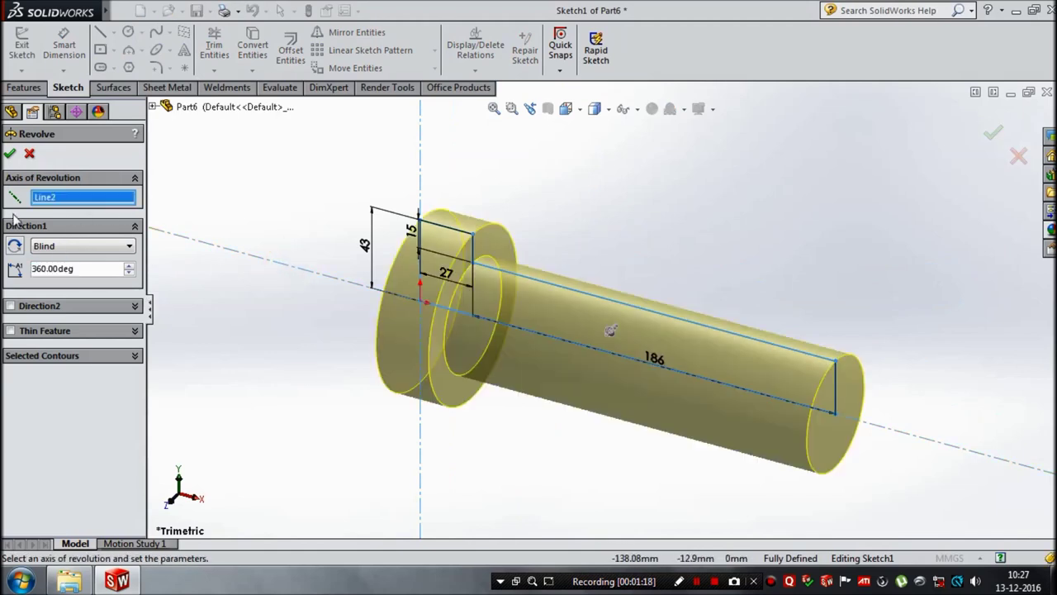
pyautogui.click(10, 154)
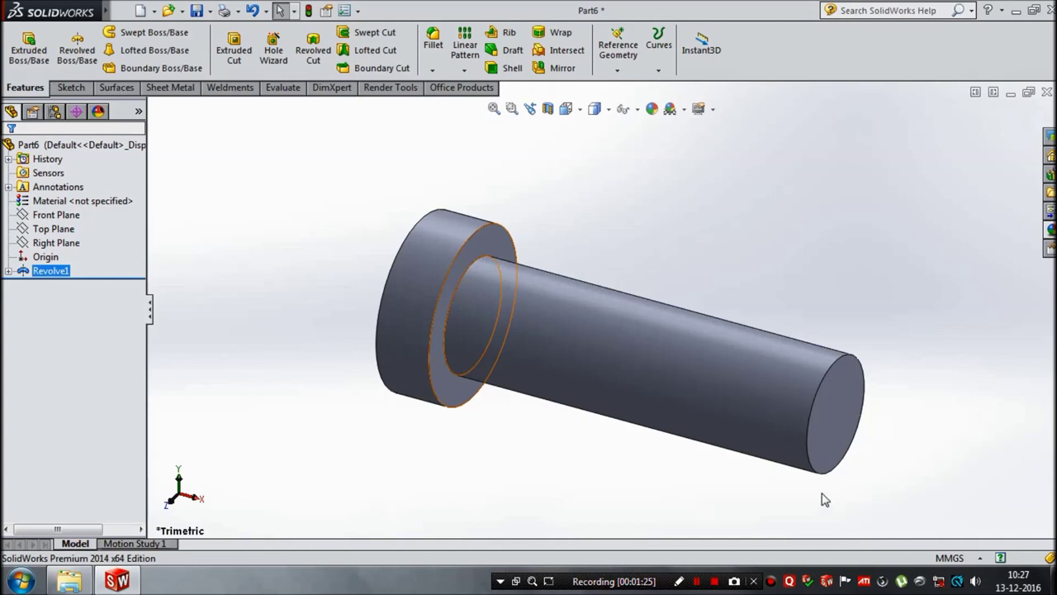
# Start a Front Plane sketch with an infinite horizontal centerline through the origin
pyautogui.click(51, 217)
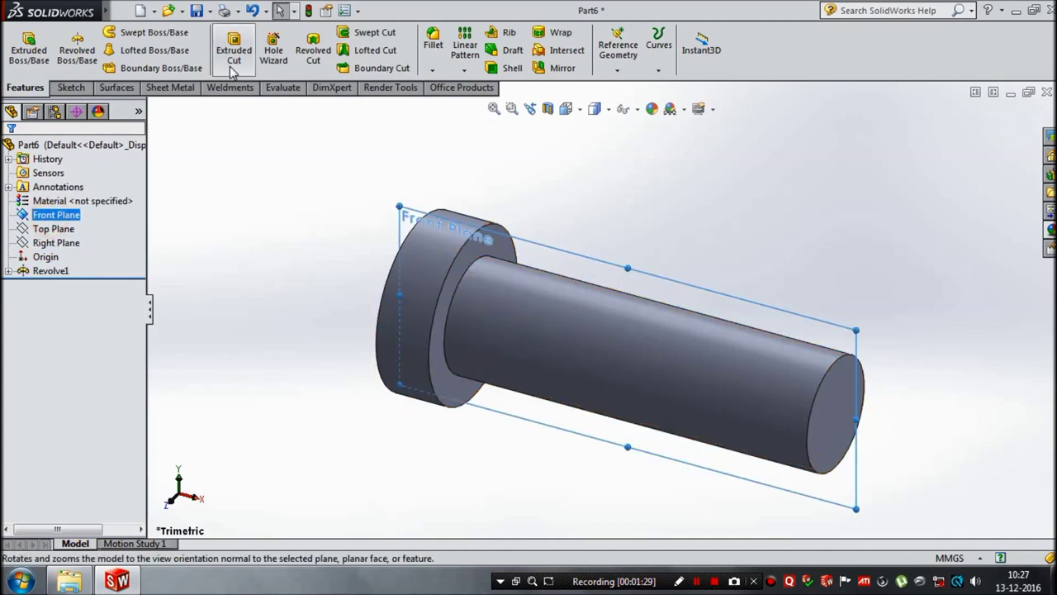
pyautogui.click(91, 196)
pyautogui.press('space')
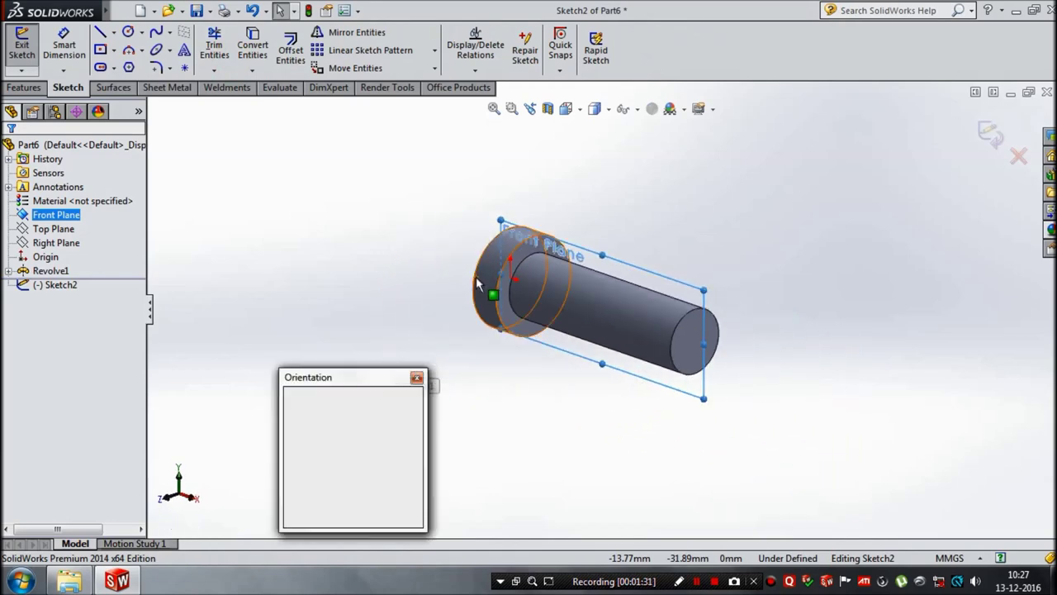
pyautogui.click(113, 31)
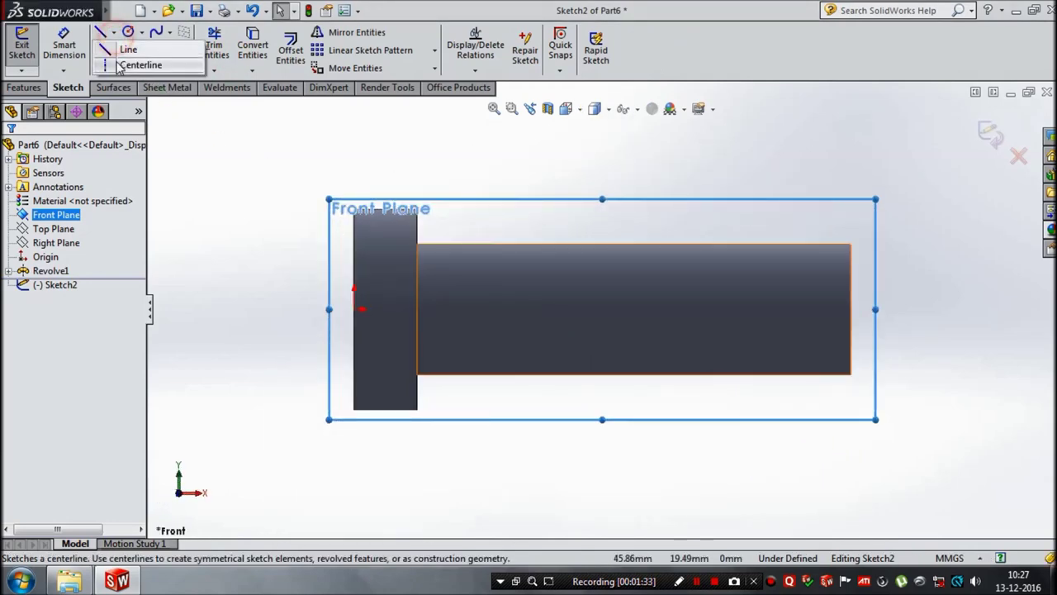
pyautogui.click(132, 56)
pyautogui.click(69, 347)
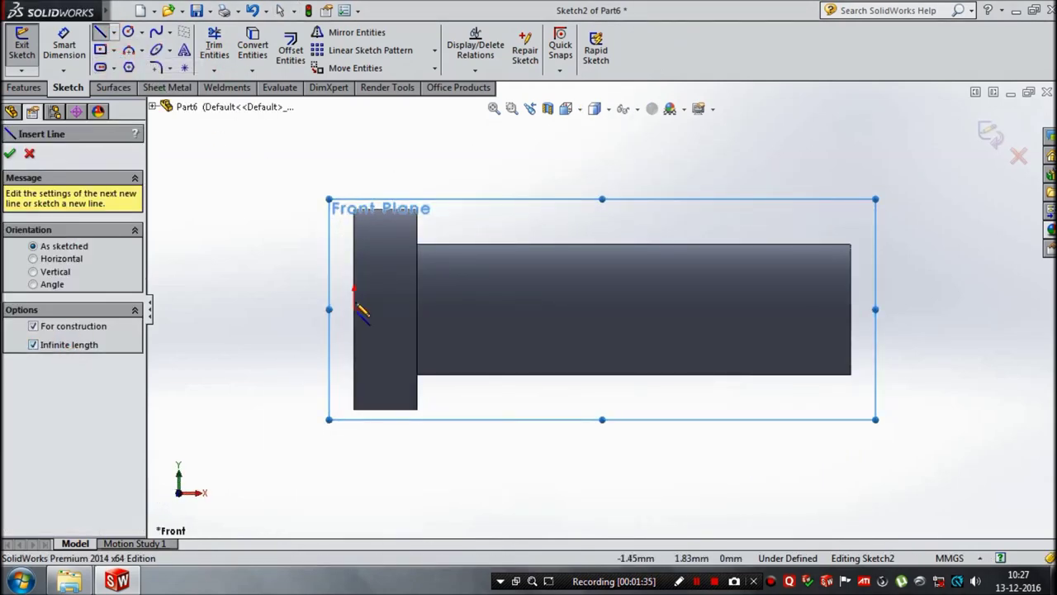
pyautogui.click(360, 309)
pyautogui.click(246, 310)
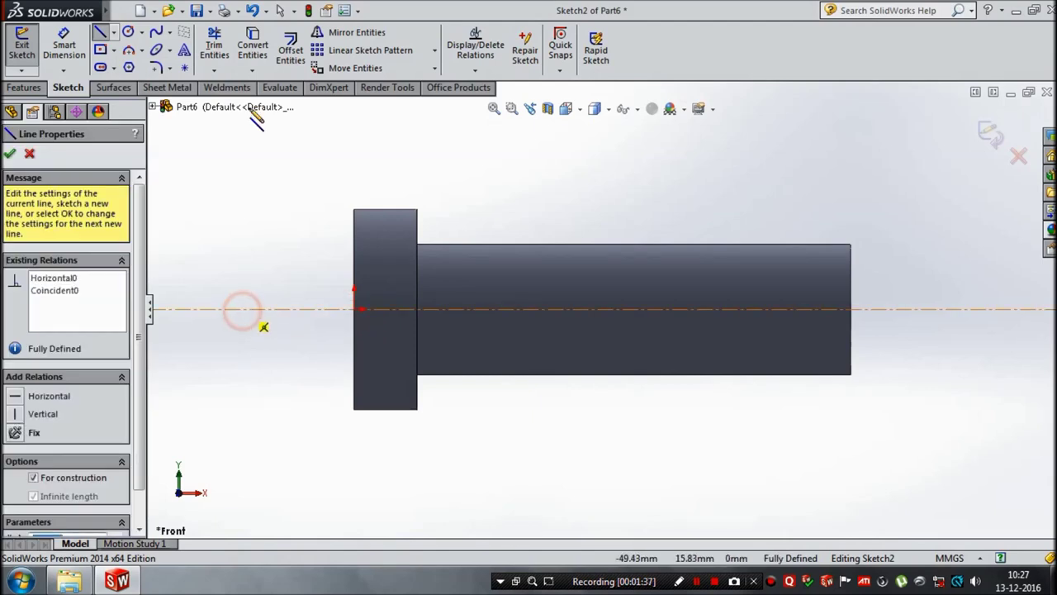
# Draw a Ø13 circle on the axis near the pin's right end
pyautogui.click(130, 32)
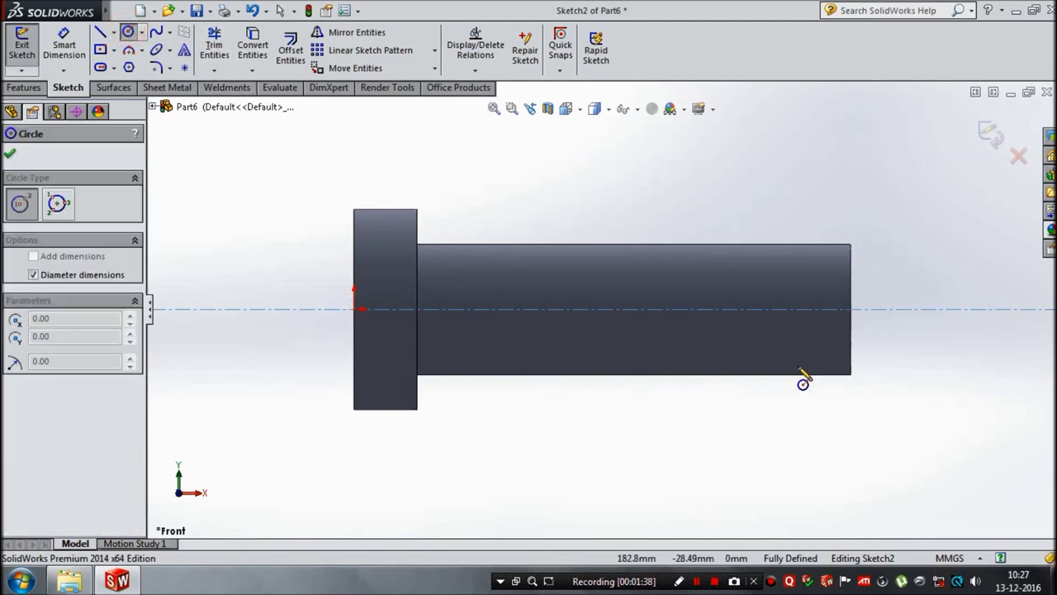
pyautogui.click(813, 310)
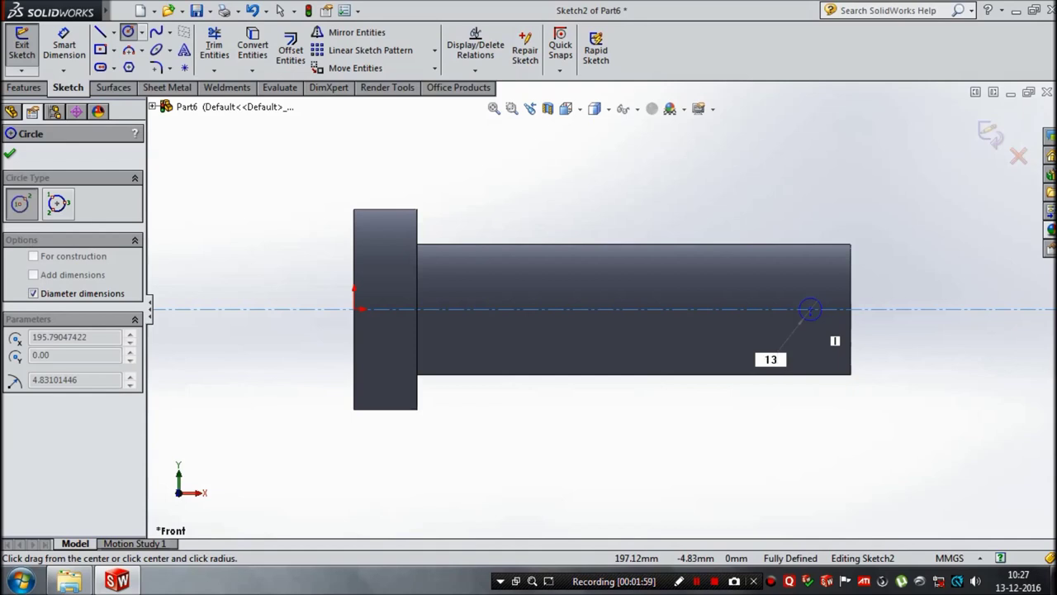
pyautogui.click(819, 329)
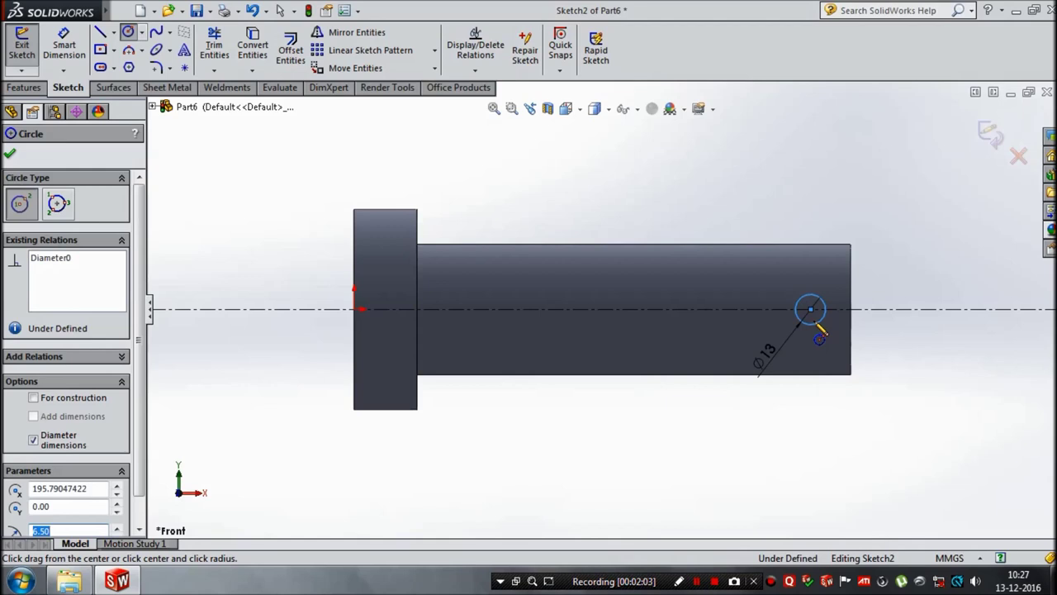
# Dimension the circle centre 27.50 mm (14+13.5) from the pin's right end edge
pyautogui.moveTo(819, 329); pyautogui.dragTo(841, 277, button='right')
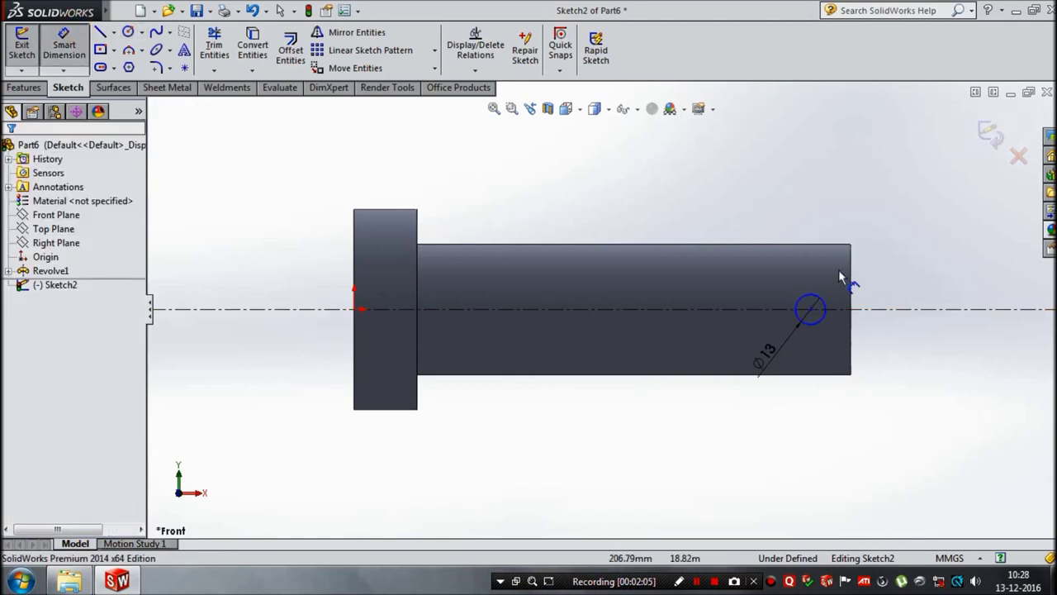
pyautogui.click(851, 278)
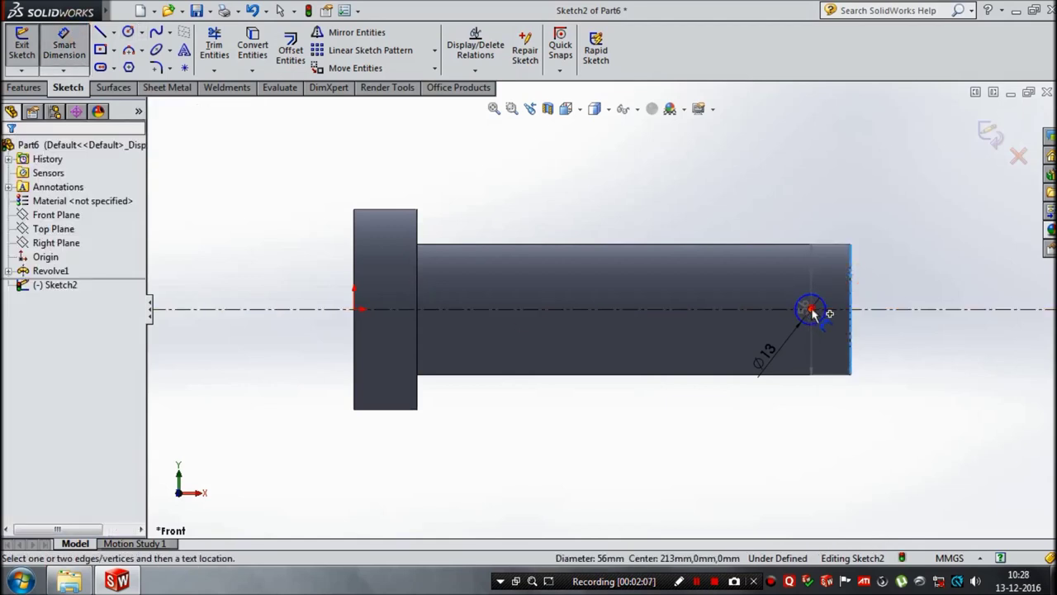
pyautogui.click(812, 310)
pyautogui.click(838, 182)
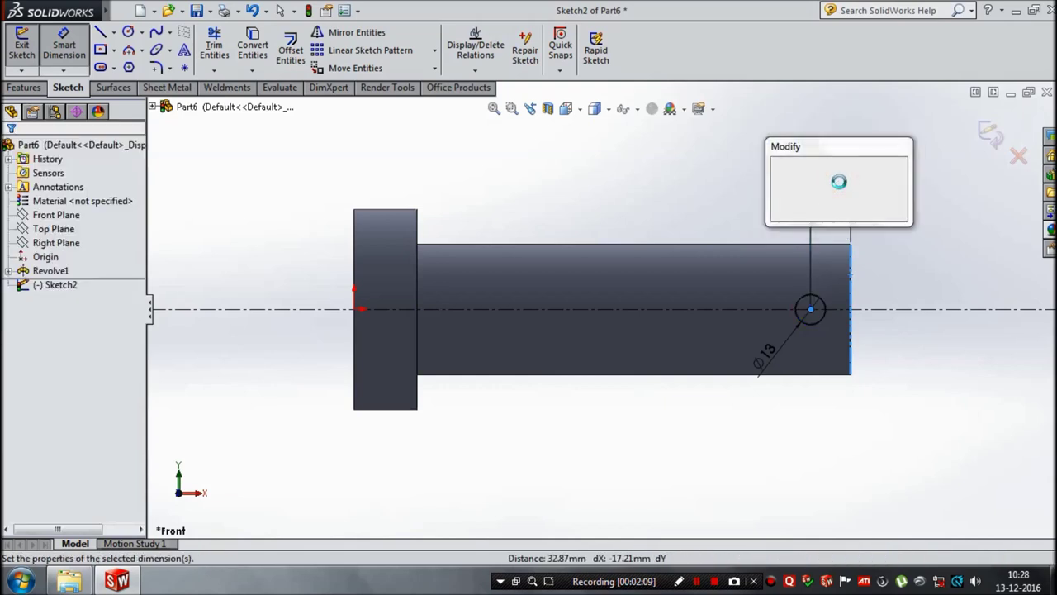
pyautogui.write('14')
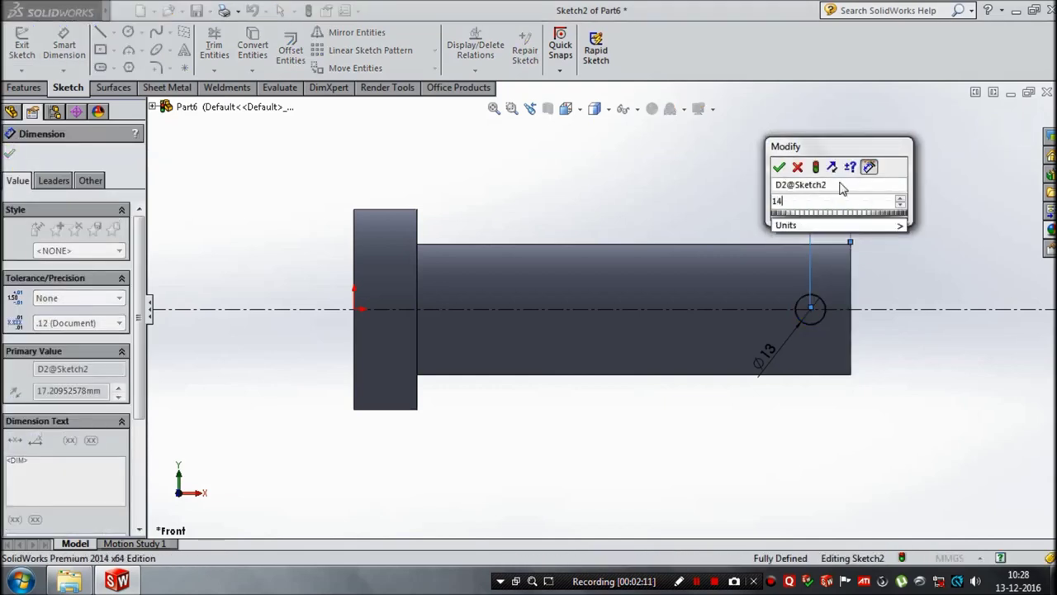
pyautogui.press('Return')
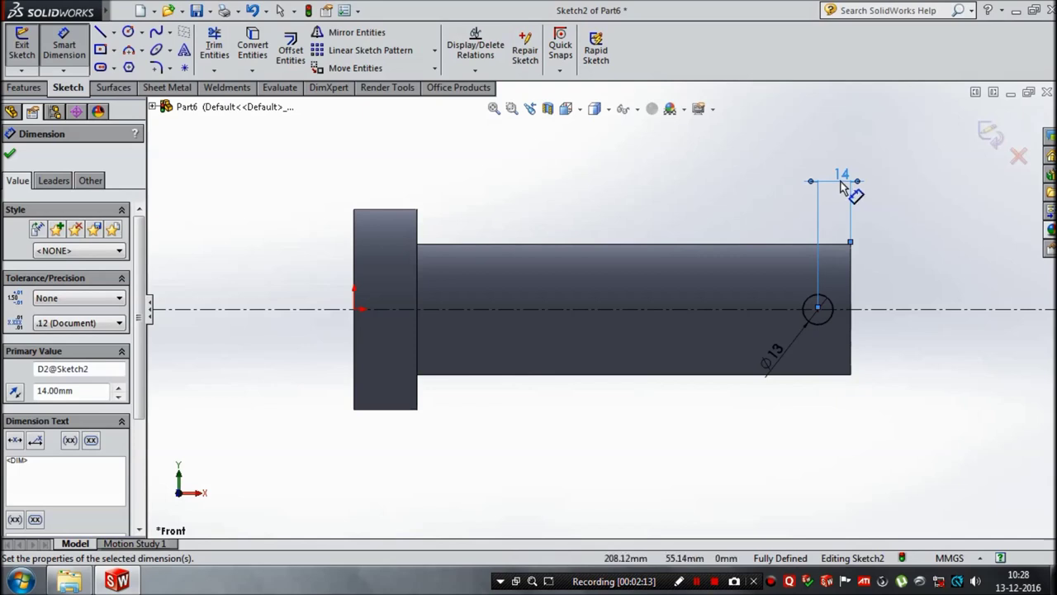
pyautogui.doubleClick(840, 178)
pyautogui.write('14+13.5')
pyautogui.press('Return')
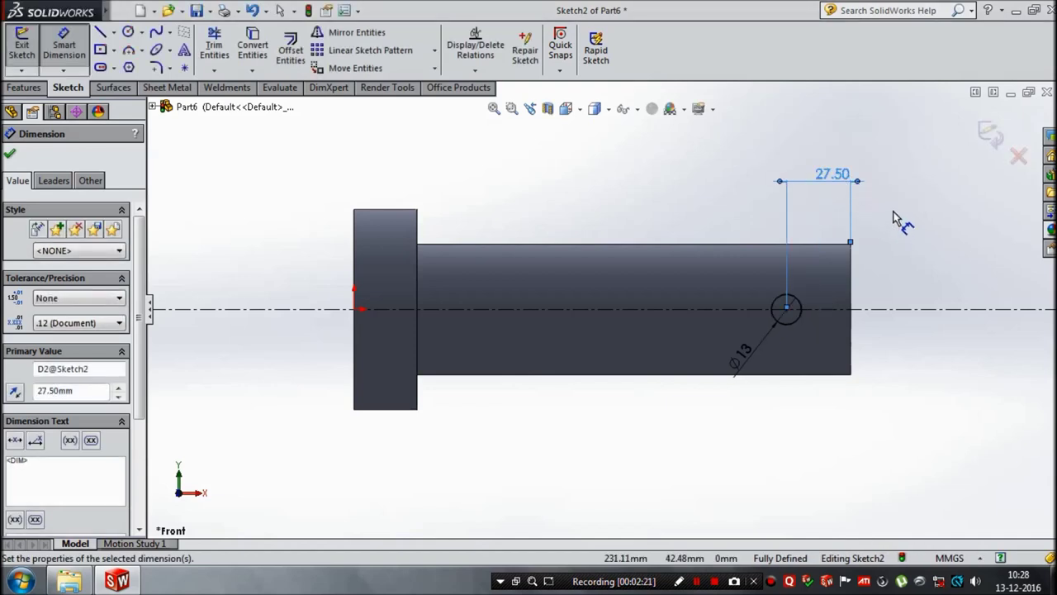
# Cut the Ø13 hole through the pin Mid Plane at 155 mm depth, then orbit to inspect
pyautogui.click(989, 132)
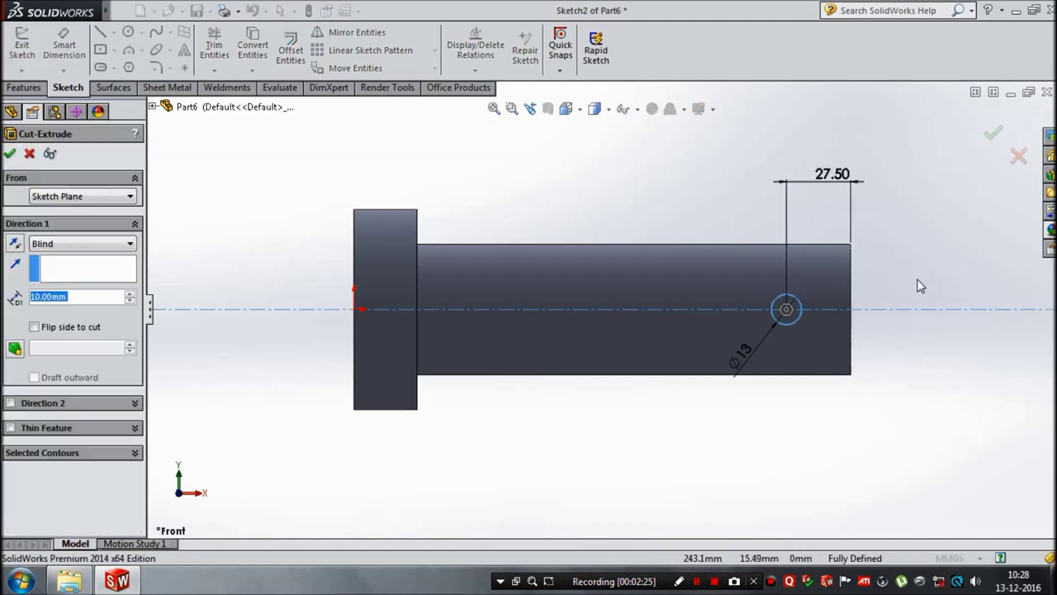
pyautogui.click(120, 245)
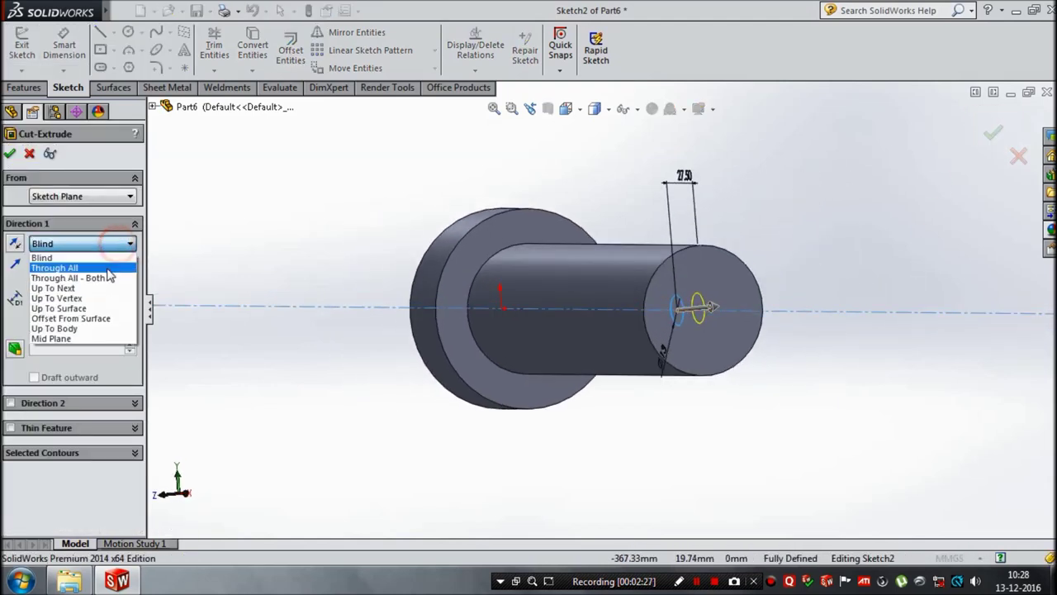
pyautogui.click(74, 339)
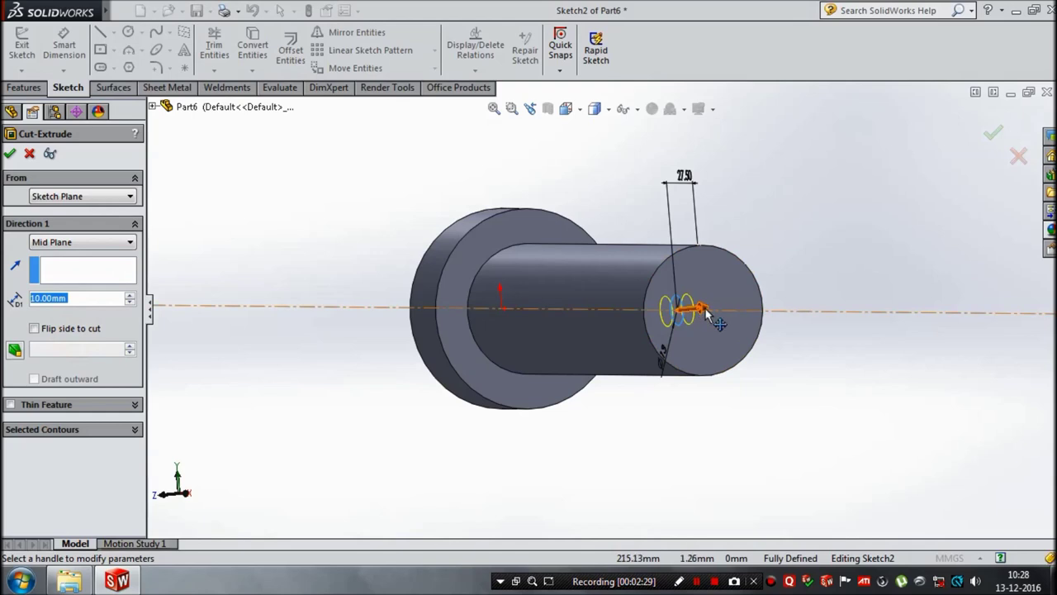
pyautogui.moveTo(700, 308); pyautogui.dragTo(855, 291)
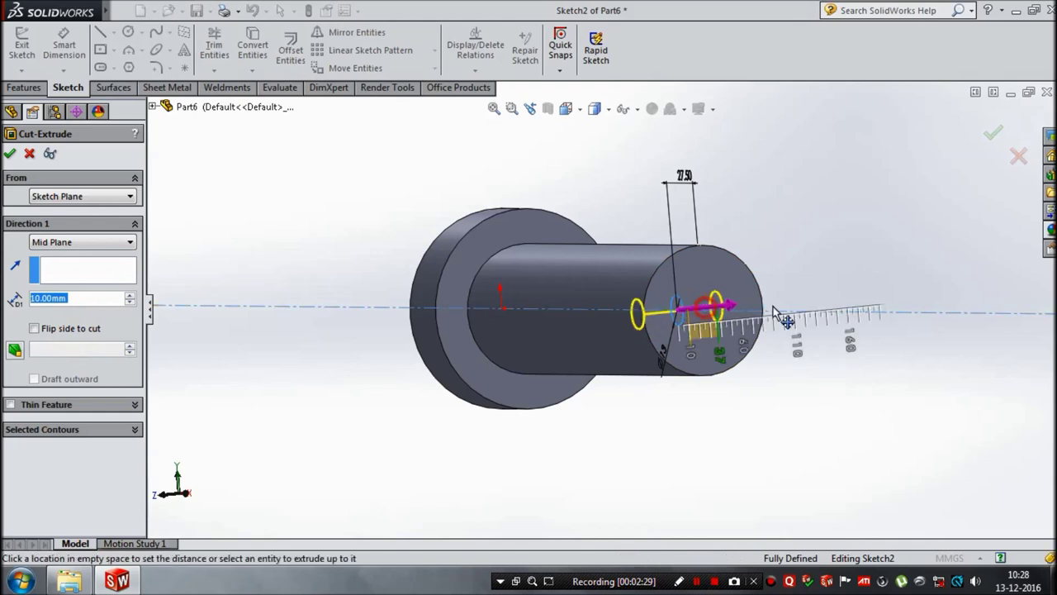
pyautogui.click(996, 137)
pyautogui.moveTo(732, 432)
pyautogui.mouseDown(button='middle')
pyautogui.moveTo(852, 268)
pyautogui.moveTo(654, 402)
pyautogui.moveTo(672, 434)
pyautogui.moveTo(736, 449)
pyautogui.moveTo(786, 382)
pyautogui.moveTo(821, 283)
pyautogui.moveTo(859, 269)
pyautogui.moveTo(923, 316)
pyautogui.moveTo(965, 378)
pyautogui.moveTo(931, 439)
pyautogui.moveTo(805, 411)
pyautogui.moveTo(488, 433)
pyautogui.mouseUp(button='middle')
pyautogui.press('f')
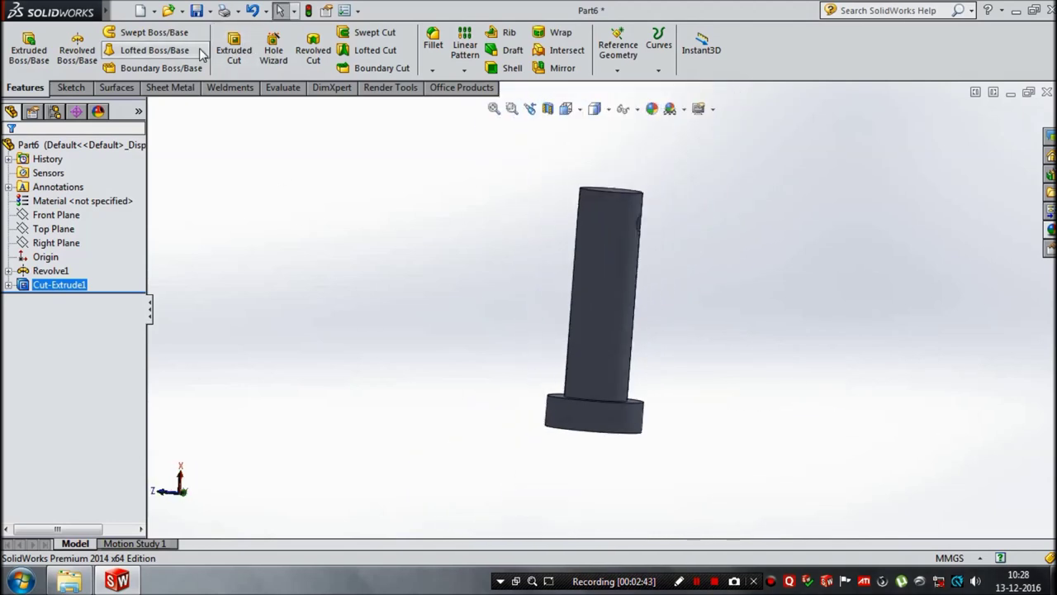
pyautogui.moveTo(429, 289)
pyautogui.mouseDown(button='middle')
pyautogui.moveTo(680, 231)
pyautogui.moveTo(741, 392)
pyautogui.moveTo(724, 493)
pyautogui.moveTo(546, 372)
pyautogui.moveTo(536, 438)
pyautogui.moveTo(550, 404)
pyautogui.mouseUp(button='middle')
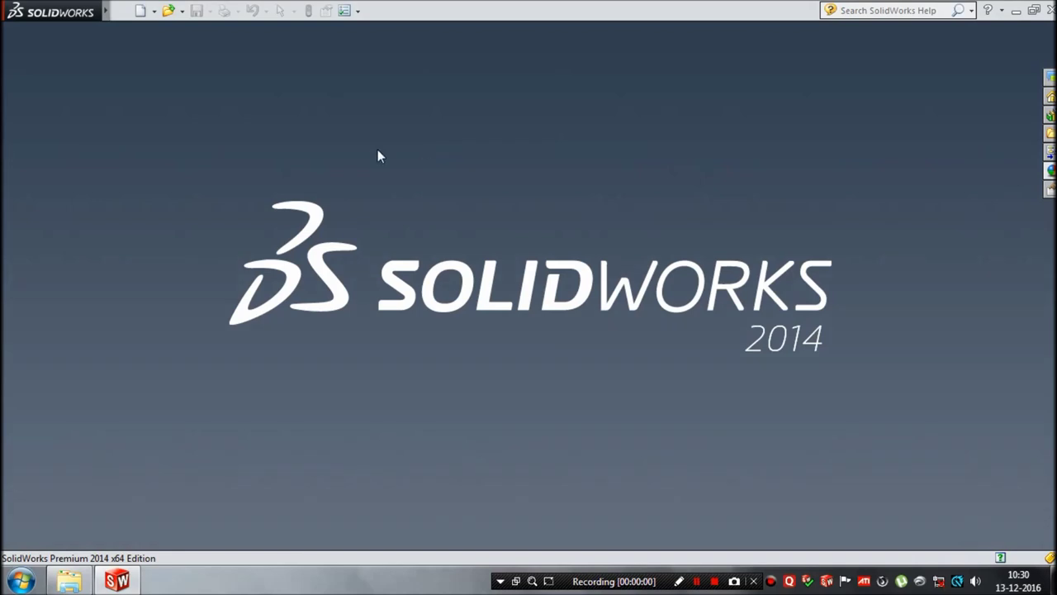
# Create a new part and start a sketch on its Front Plane
pyautogui.click(141, 17)
pyautogui.click(537, 505)
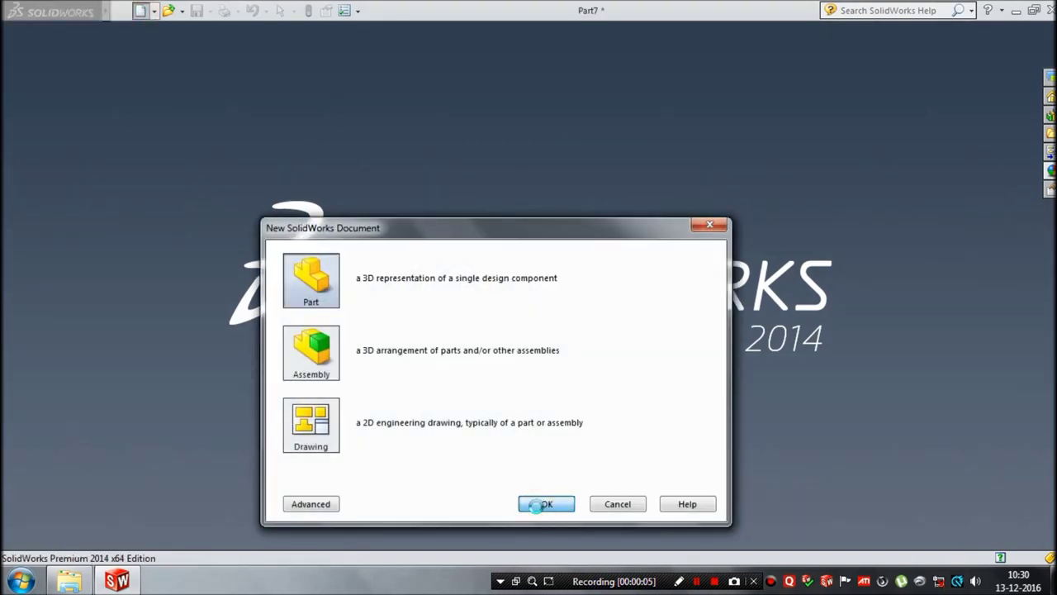
pyautogui.click(29, 46)
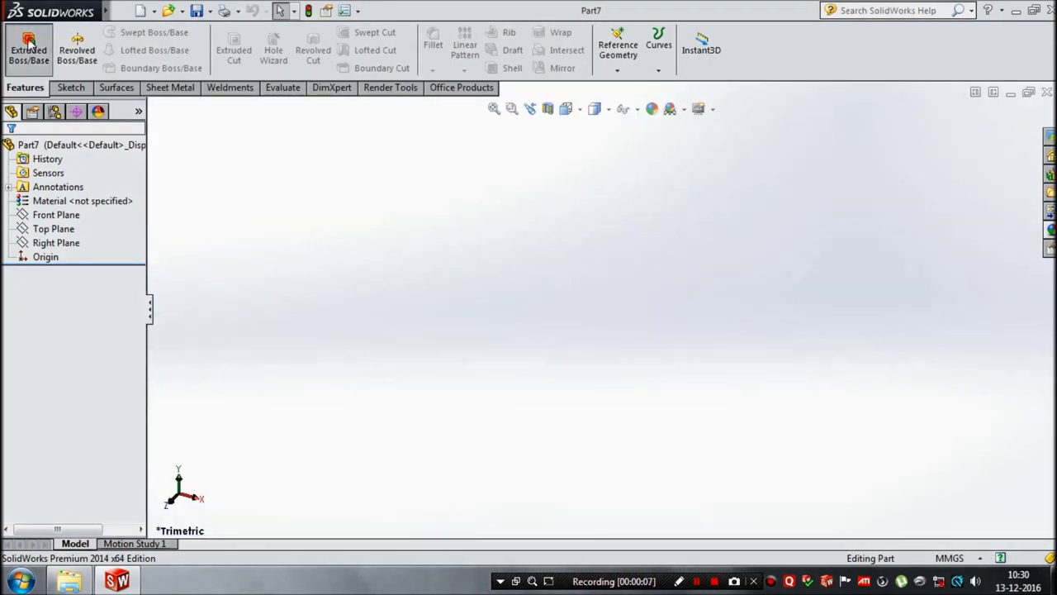
pyautogui.click(466, 177)
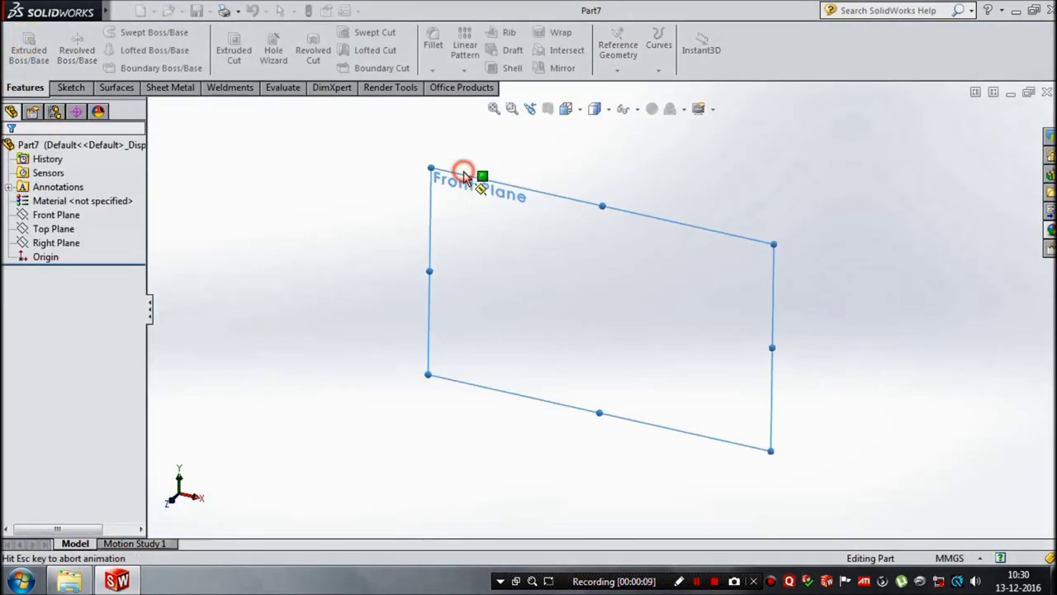
# Draw concentric Ø56 and Ø86 circles at the origin and begin extruding them
pyautogui.click(128, 32)
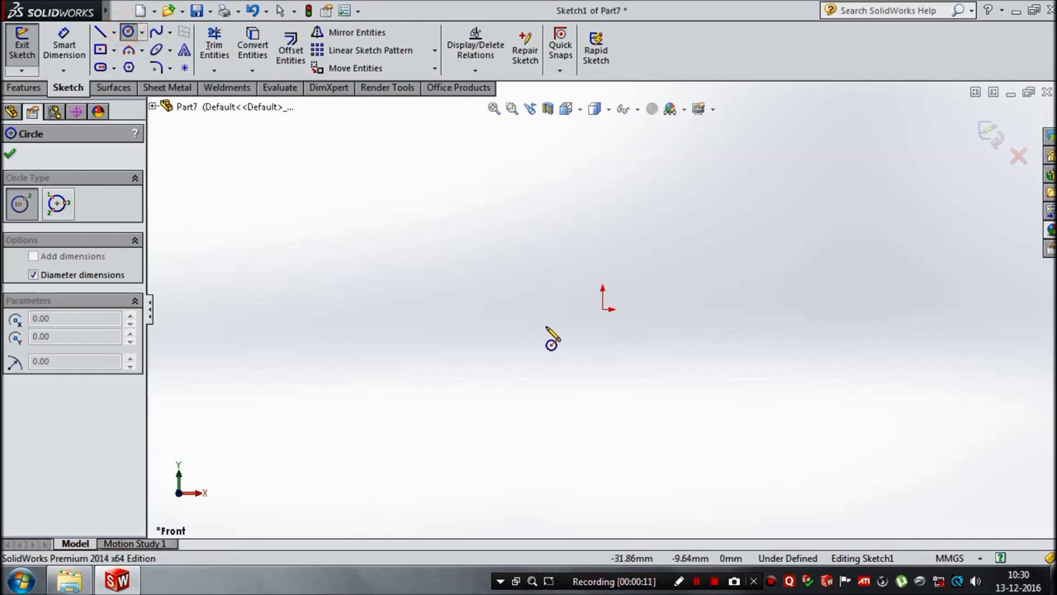
pyautogui.click(604, 310)
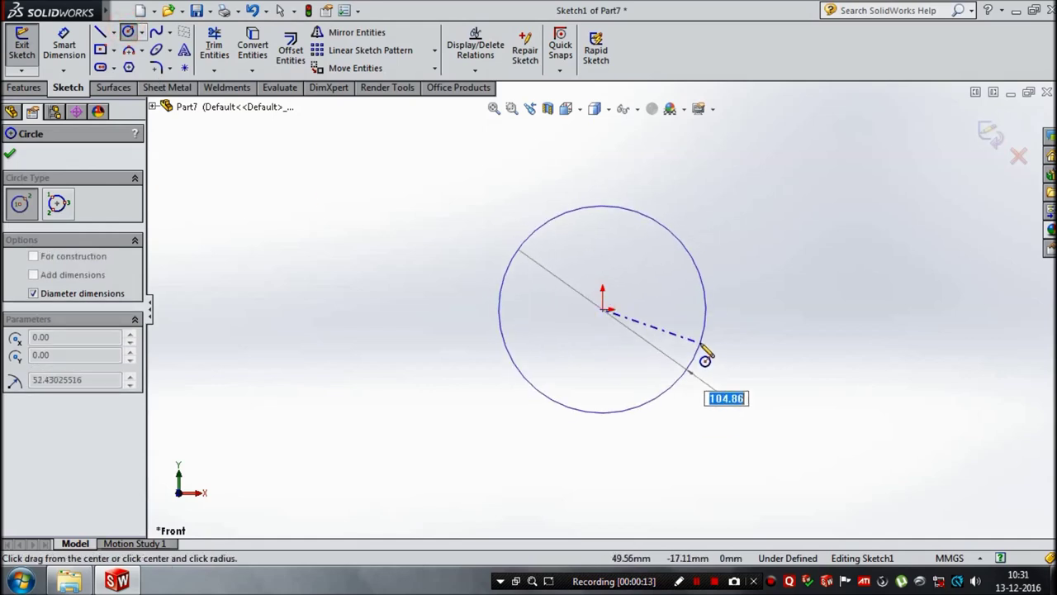
pyautogui.write('6')
pyautogui.press('Return')
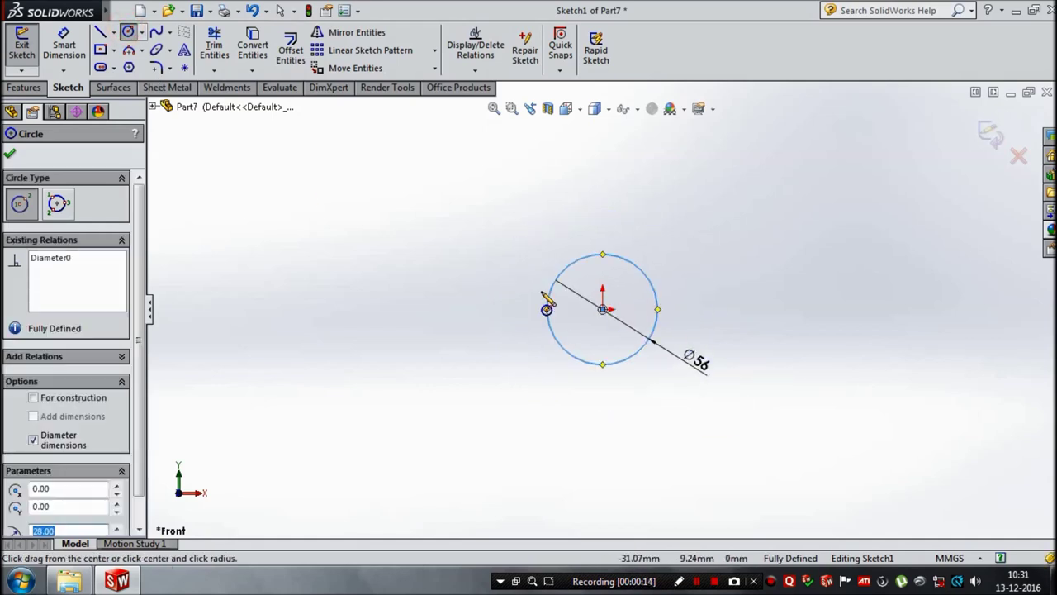
pyautogui.click(604, 311)
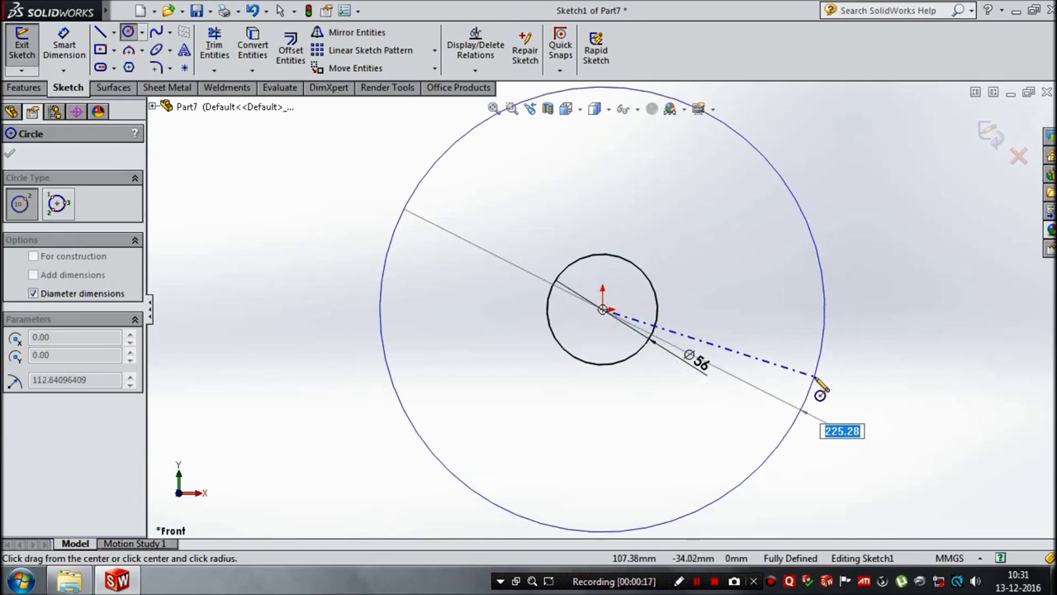
pyautogui.write('86')
pyautogui.press('Return')
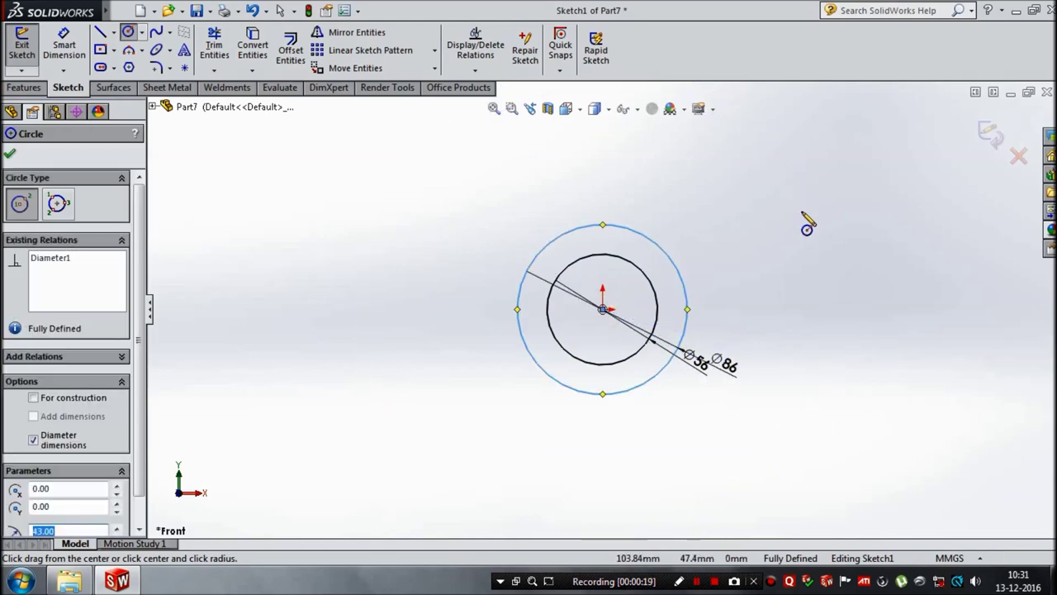
pyautogui.press('Escape')
pyautogui.press('e')
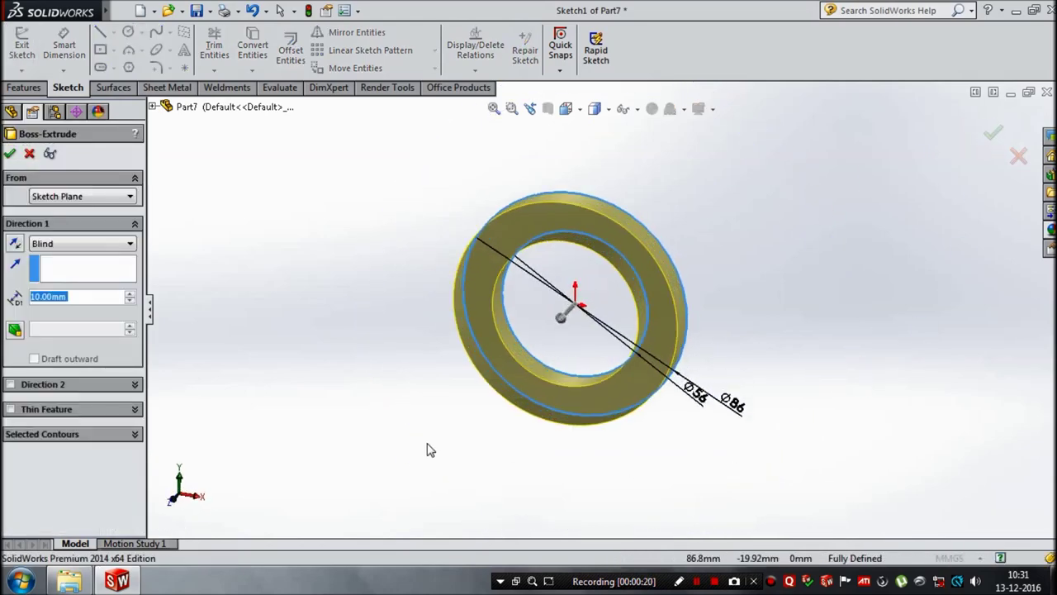
# Extrude the ring 27 mm with a Mid Plane end condition
pyautogui.click(116, 243)
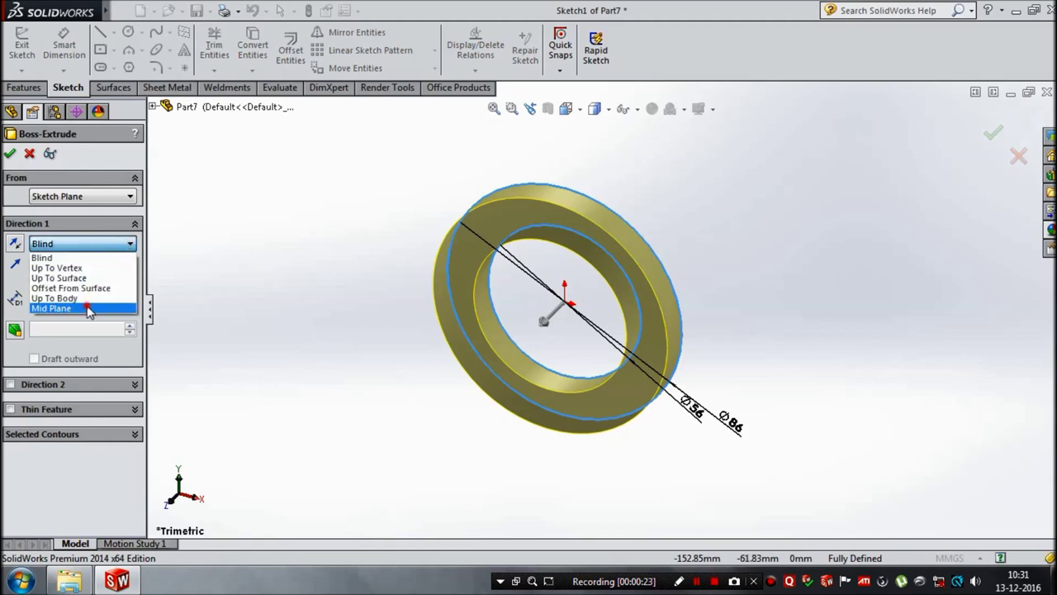
pyautogui.click(88, 308)
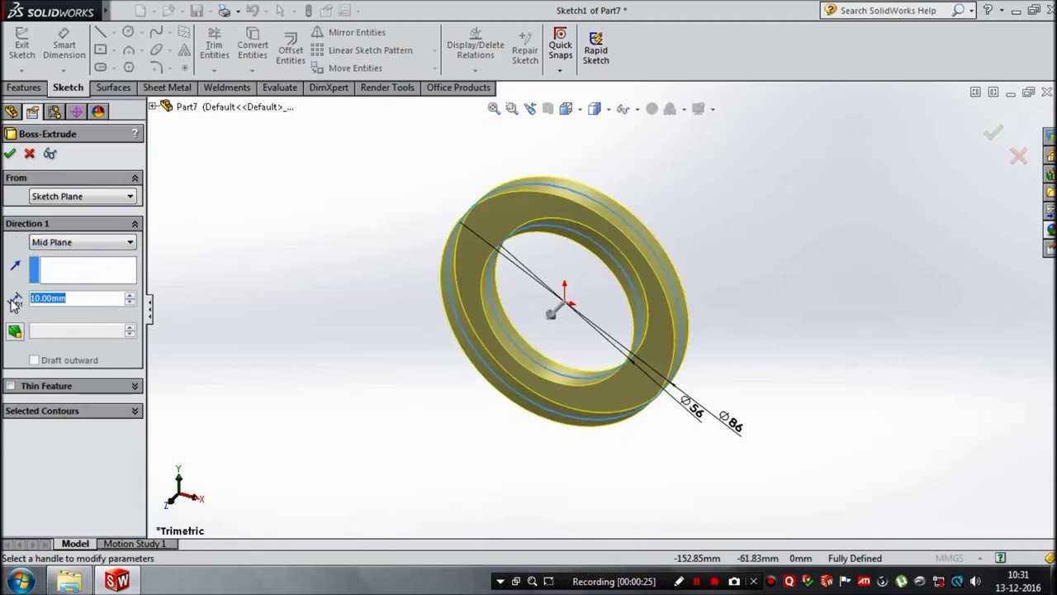
pyautogui.write('27')
pyautogui.press('Return')
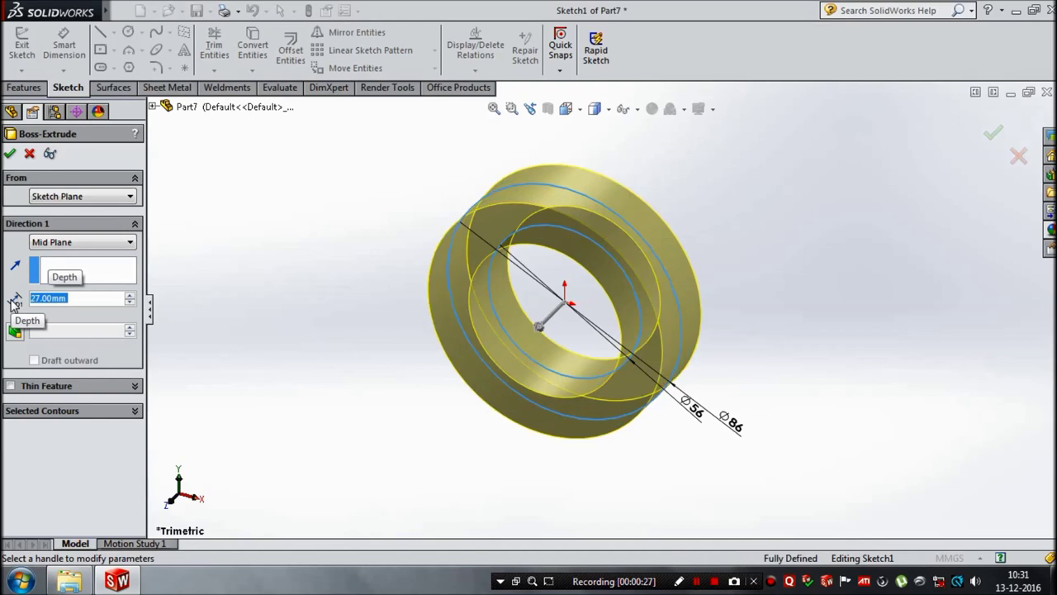
pyautogui.click(11, 155)
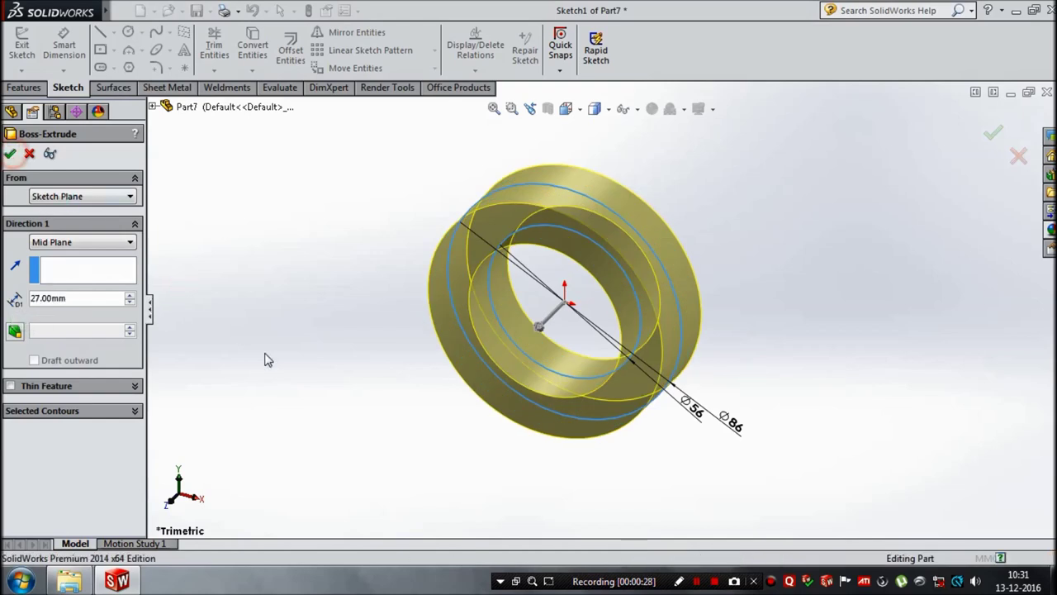
# Start a new sketch on the Top Plane
pyautogui.moveTo(300, 401)
pyautogui.mouseDown(button='middle')
pyautogui.moveTo(336, 366)
pyautogui.moveTo(439, 344)
pyautogui.moveTo(377, 368)
pyautogui.moveTo(297, 362)
pyautogui.mouseUp(button='middle')
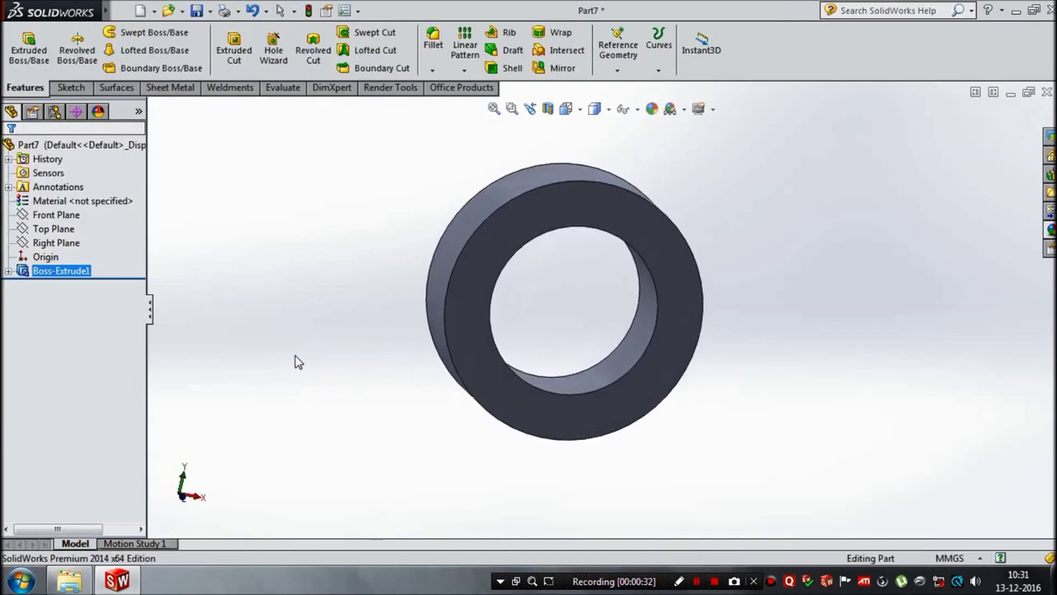
pyautogui.click(54, 230)
pyautogui.click(235, 63)
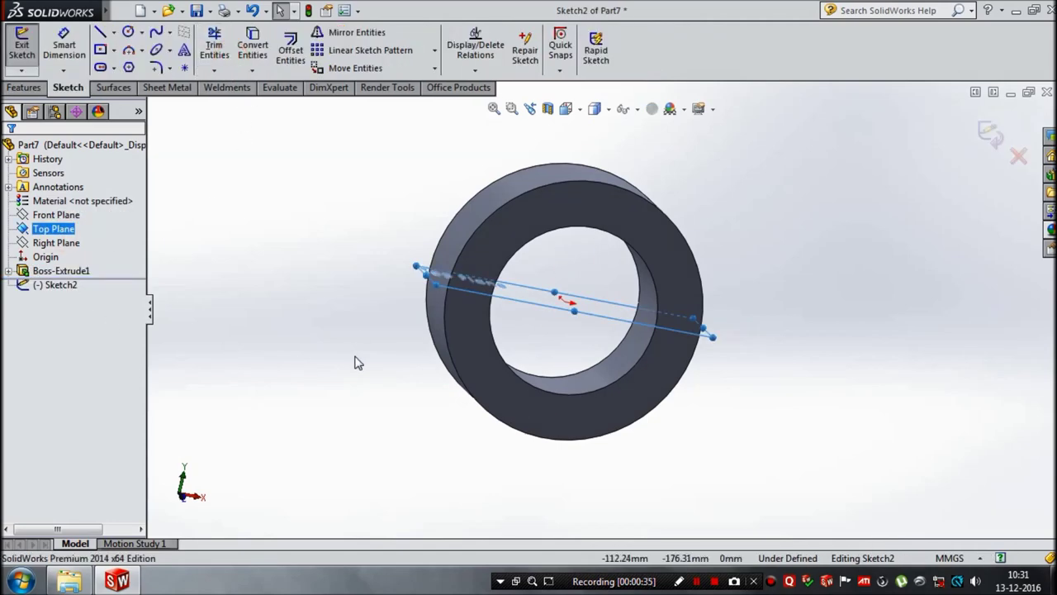
# View the Top Plane head-on and draw a horizontal centreline from the origin set to infinite length
pyautogui.press('space')
pyautogui.click(590, 177)
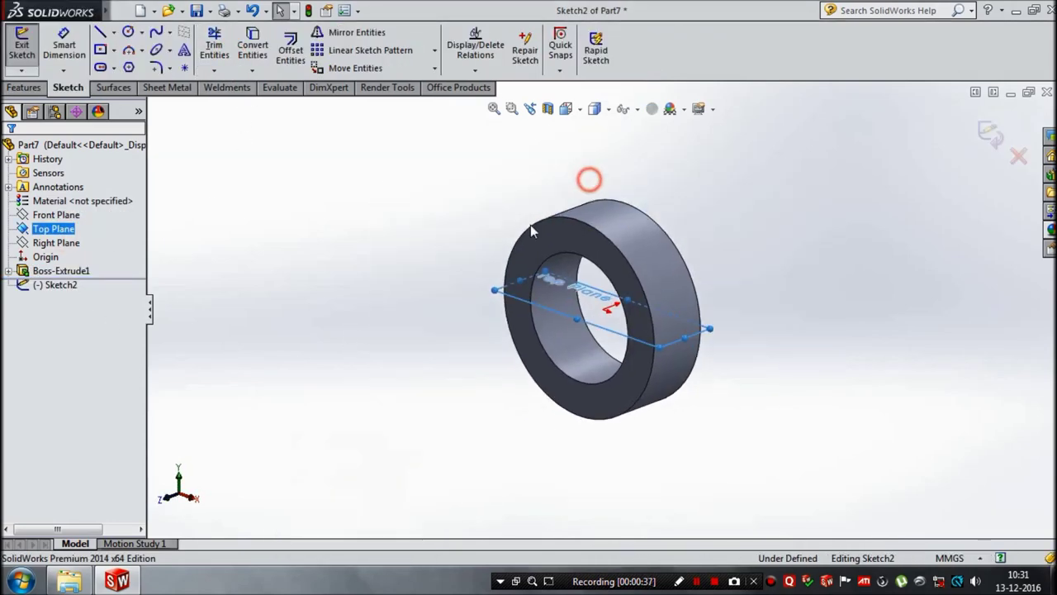
pyautogui.click(113, 32)
pyautogui.click(136, 64)
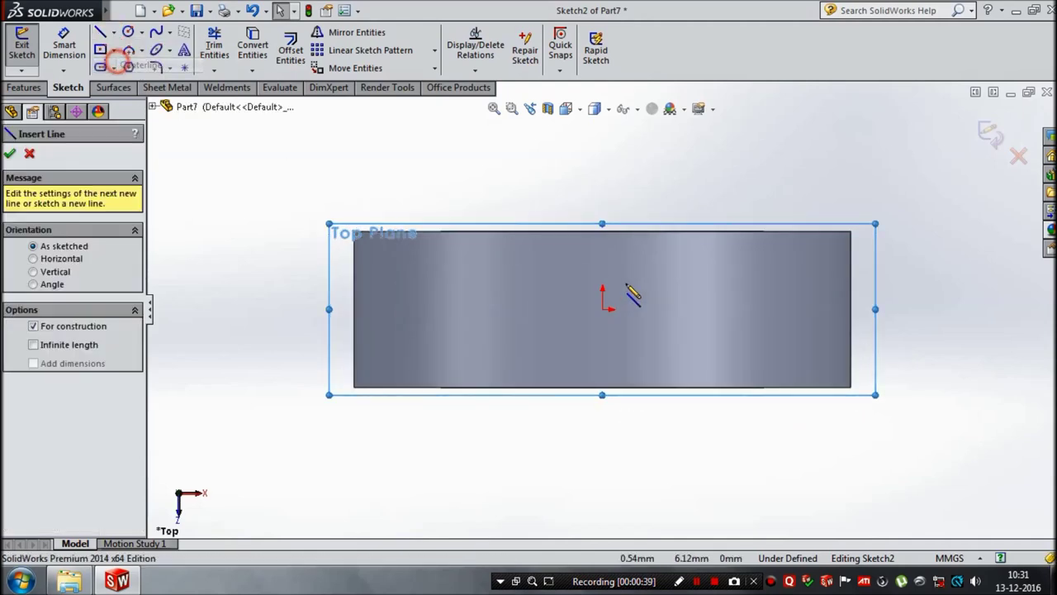
pyautogui.click(603, 310)
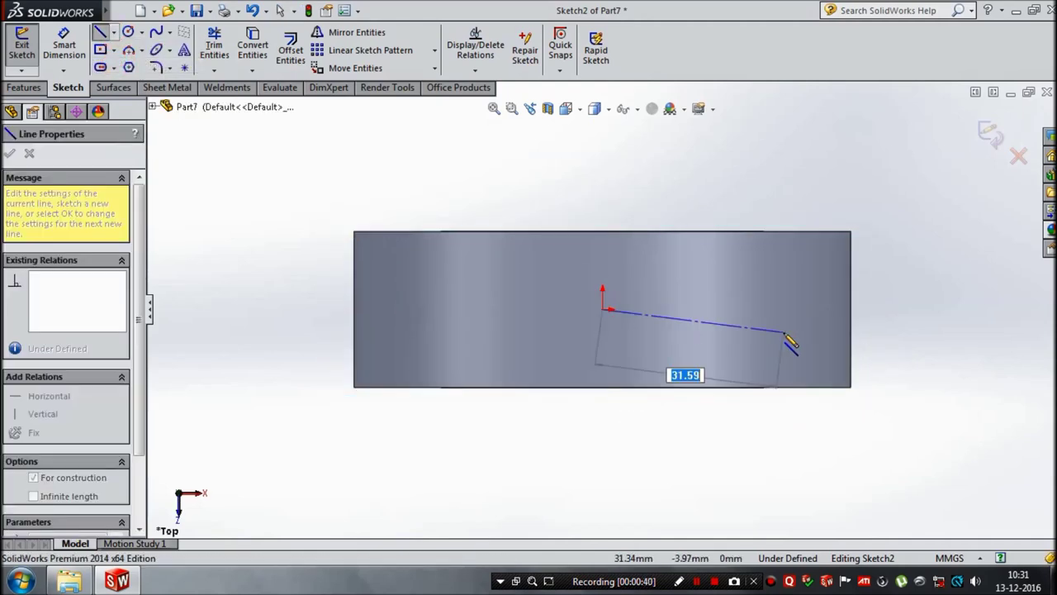
pyautogui.click(894, 310)
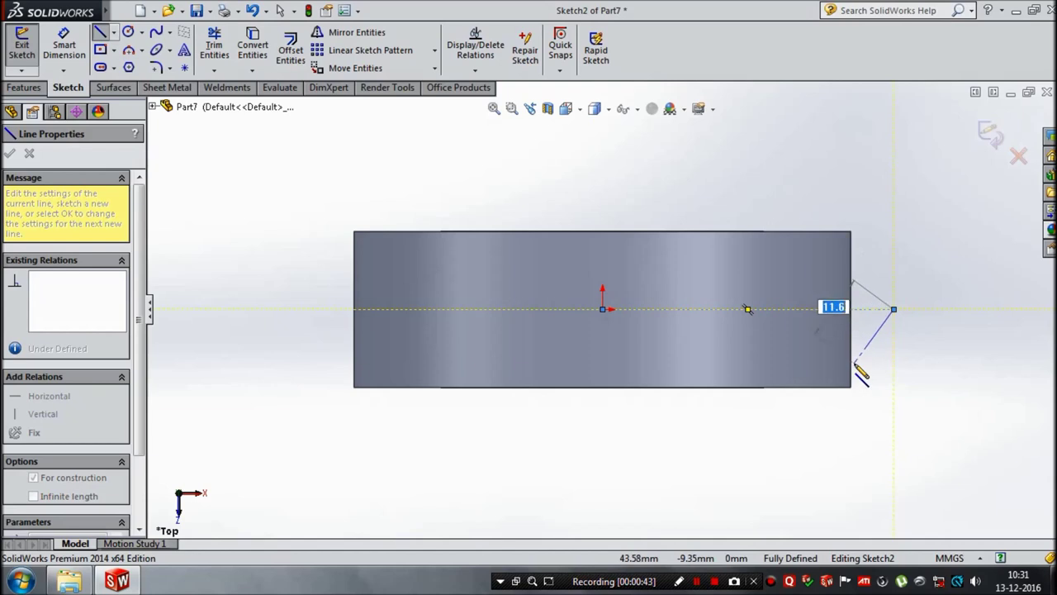
pyautogui.press('Escape')
pyautogui.click(861, 308)
pyautogui.doubleClick(108, 460)
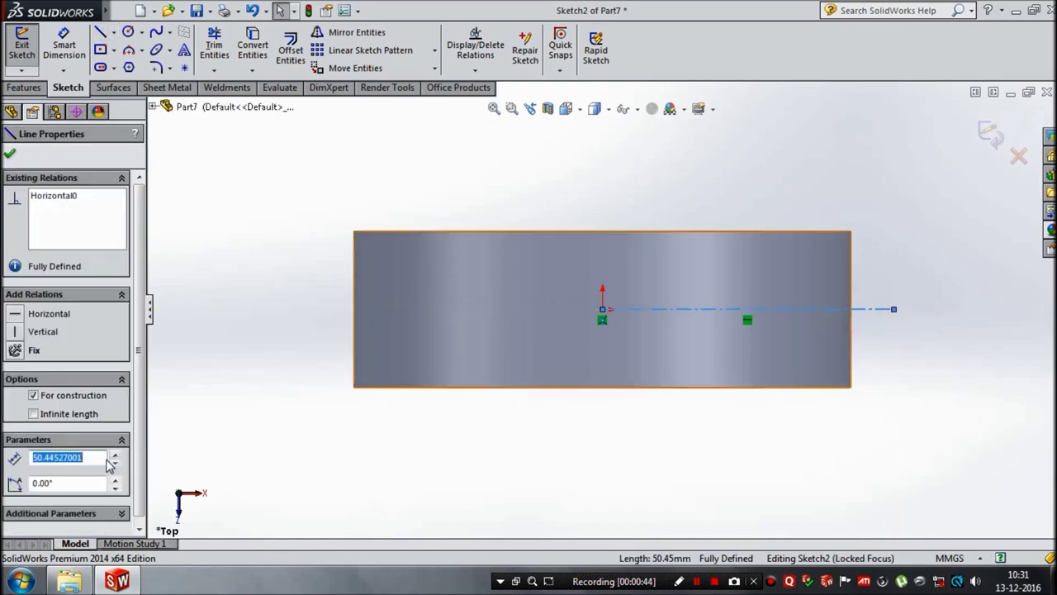
pyautogui.click(34, 414)
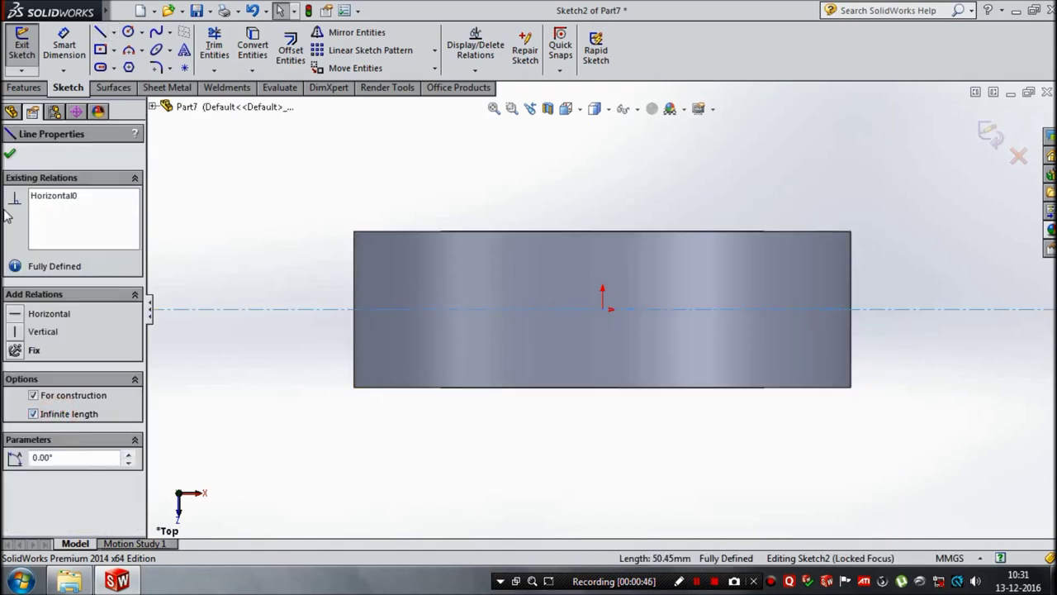
pyautogui.click(10, 155)
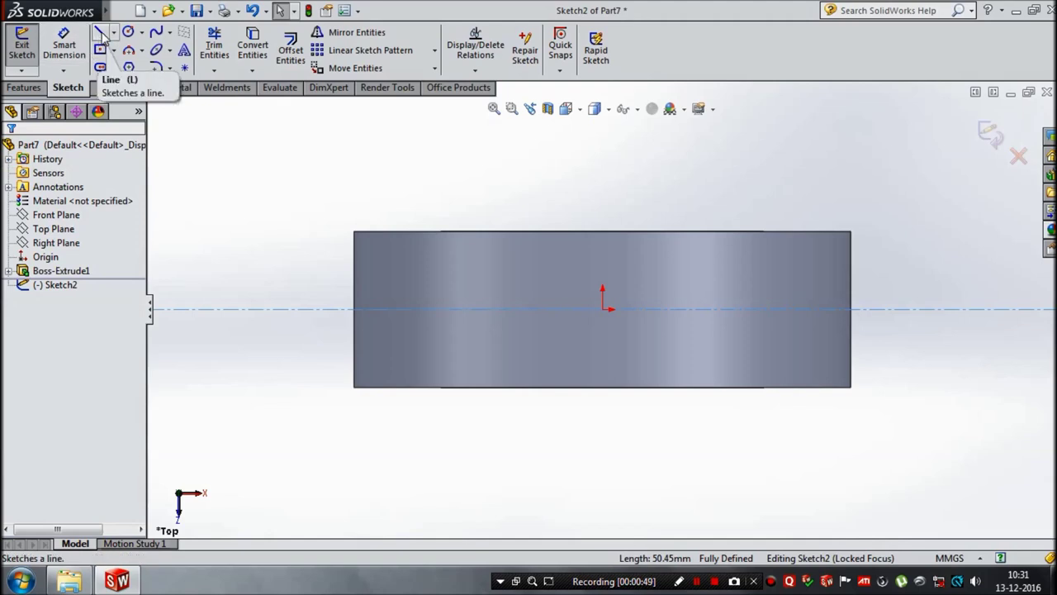
pyautogui.click(101, 33)
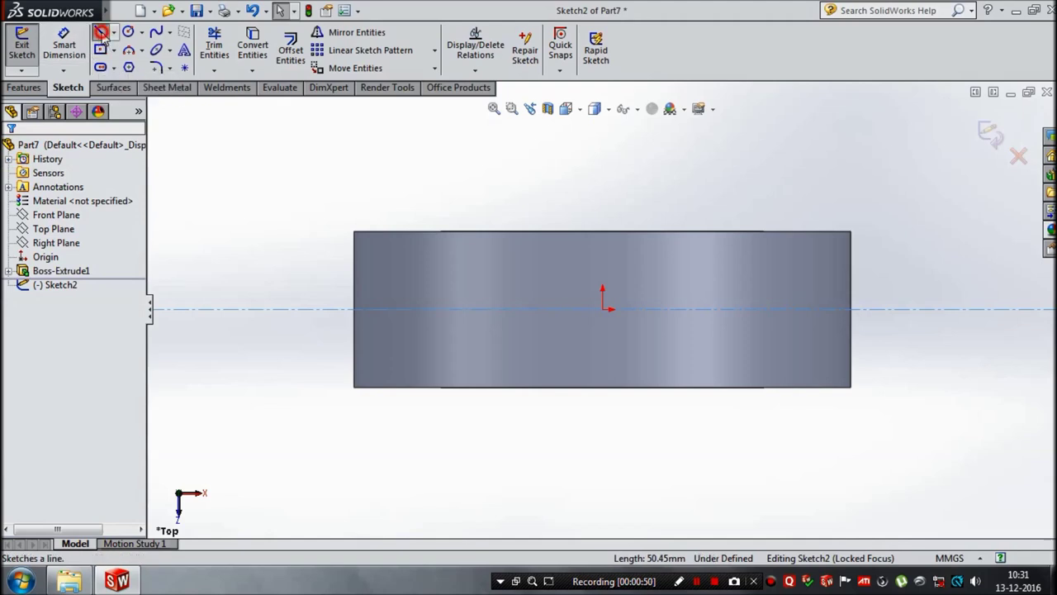
# Draw a closed tapered profile above the centreline, 7 mm tall at its left end
pyautogui.click(340, 309)
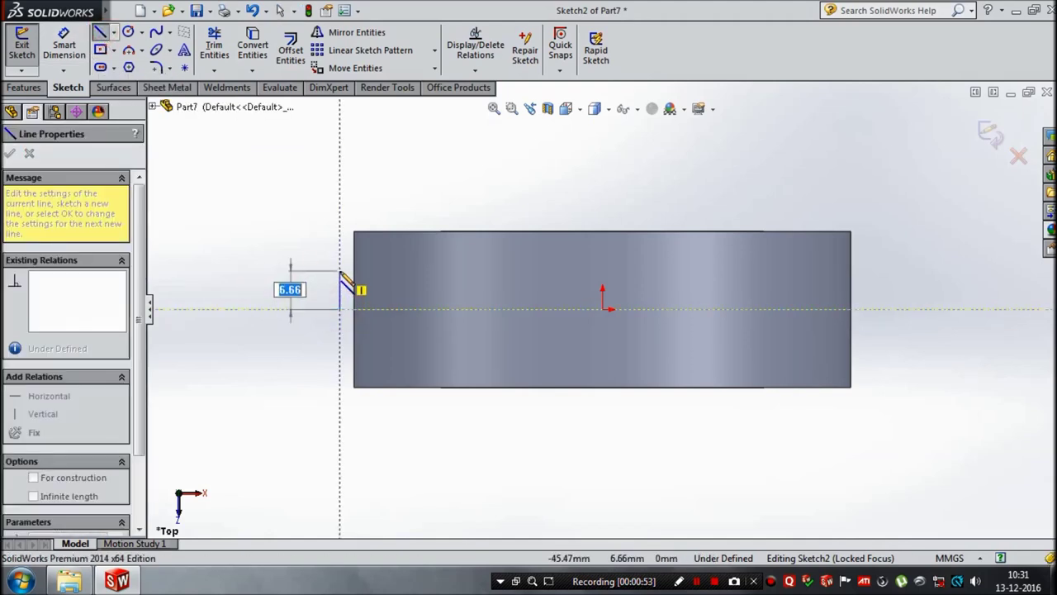
pyautogui.write('7')
pyautogui.press('Return')
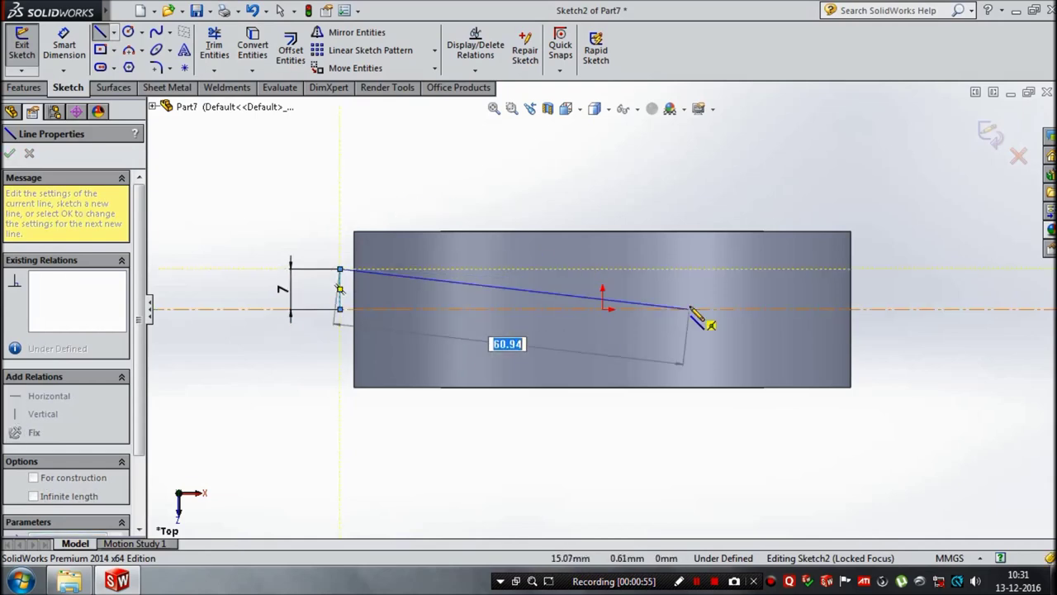
pyautogui.click(880, 283)
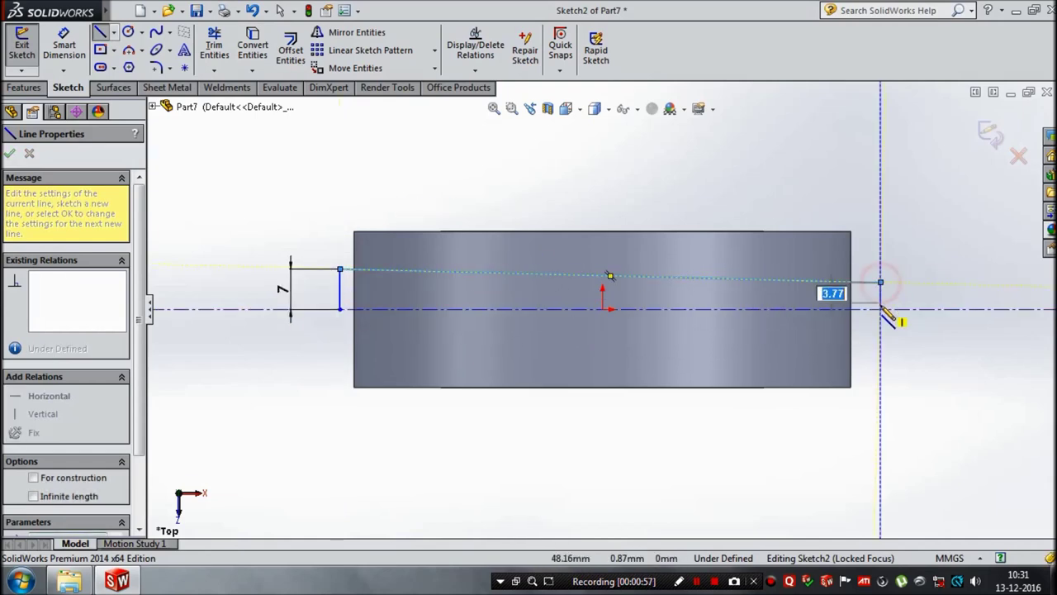
pyautogui.click(881, 309)
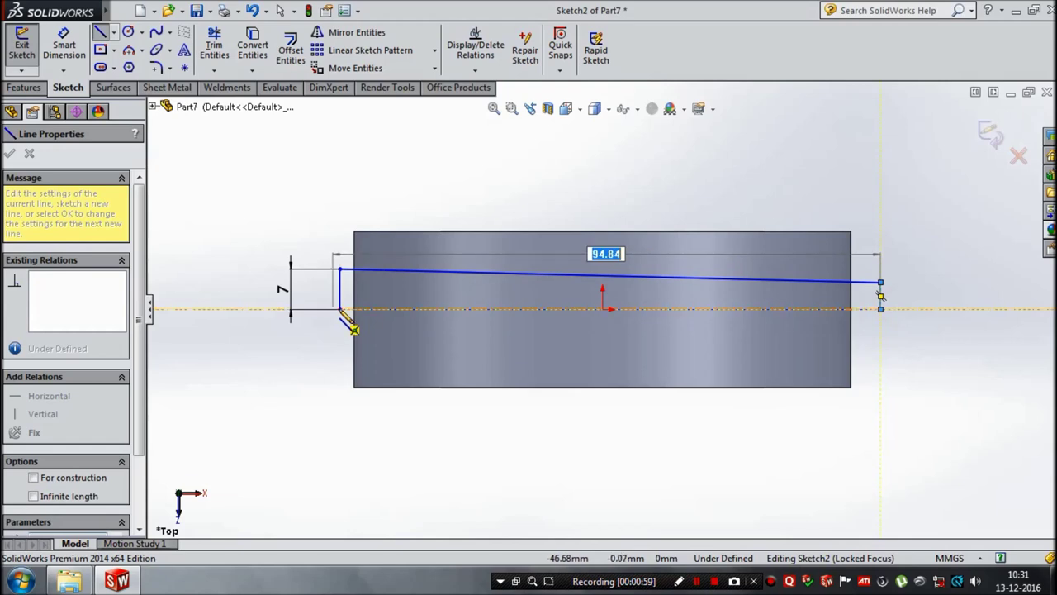
pyautogui.click(340, 309)
pyautogui.press('Escape')
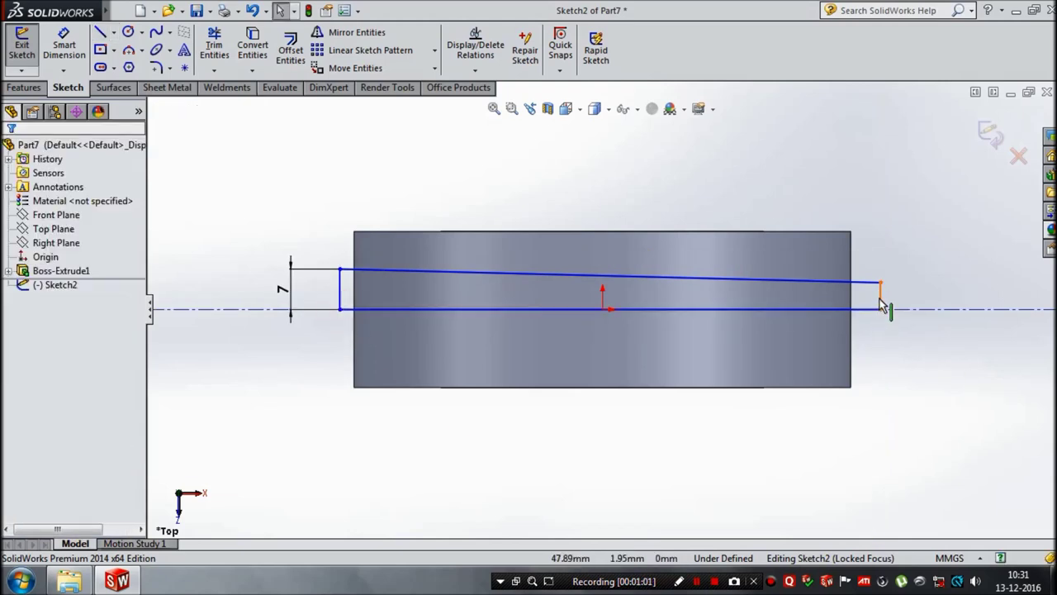
# Dimension the profile's right vertical end to 5 mm
pyautogui.press('d')
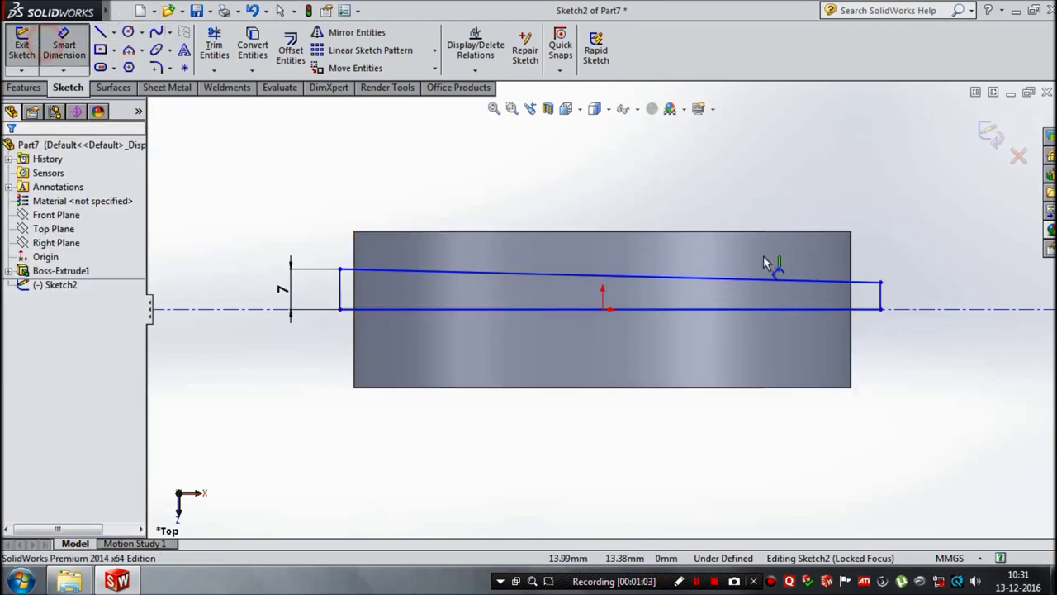
pyautogui.click(881, 296)
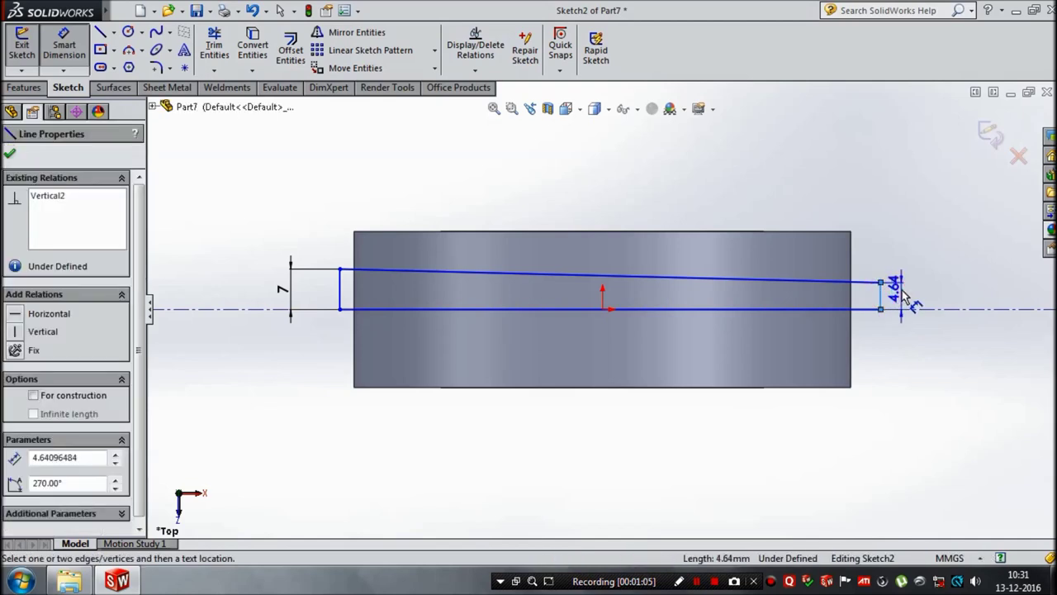
pyautogui.click(900, 289)
pyautogui.write('5')
pyautogui.press('Return')
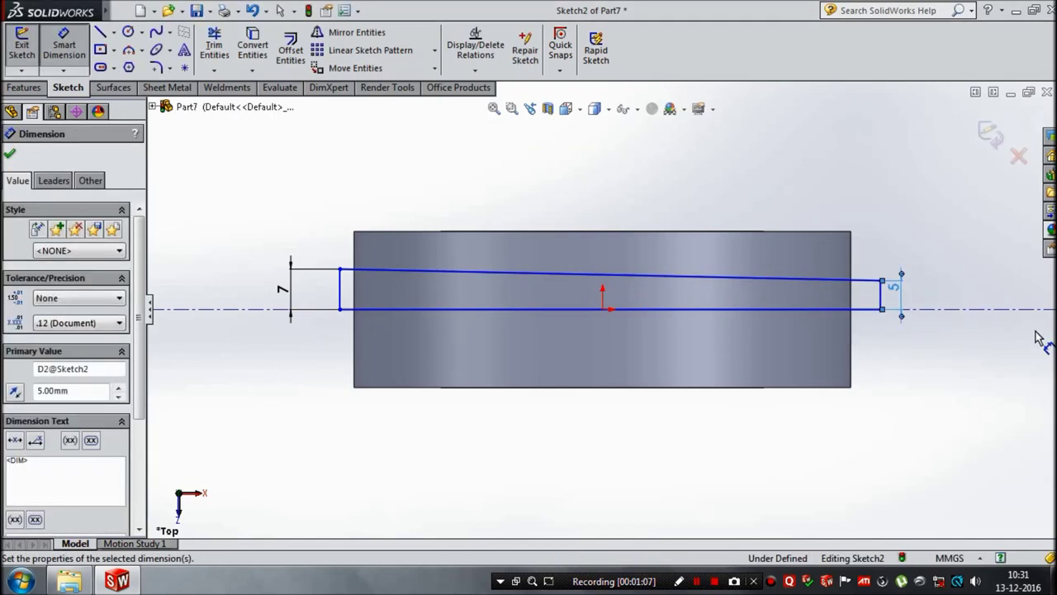
pyautogui.click(1012, 397)
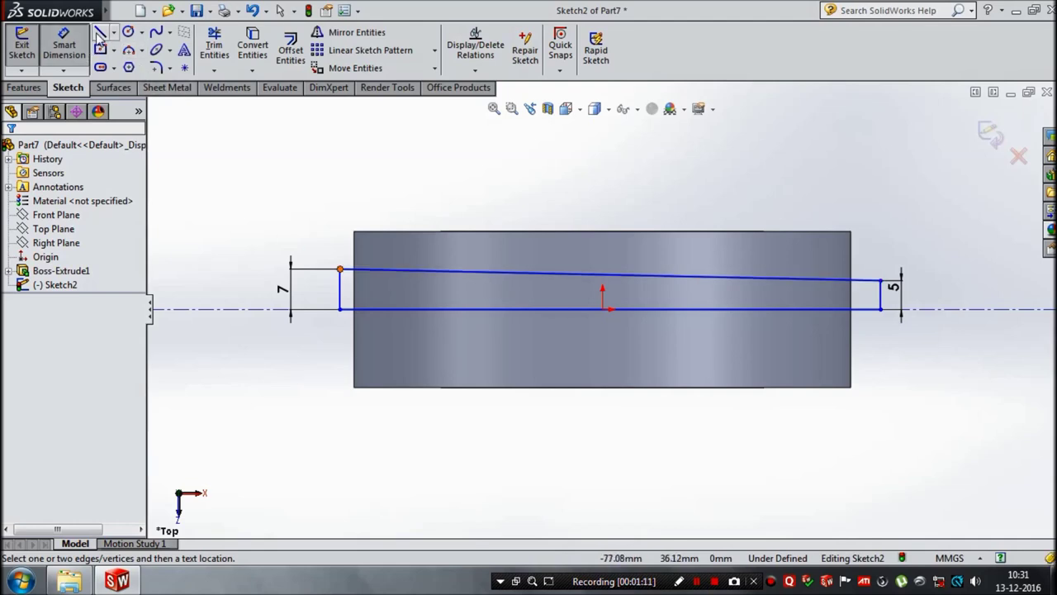
pyautogui.click(602, 309)
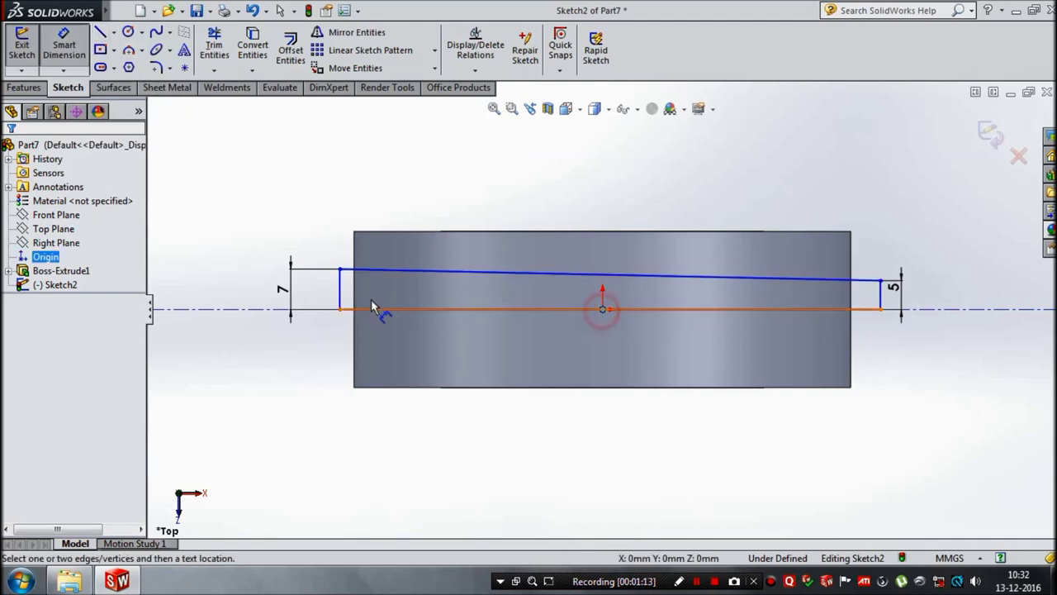
# Dimension the profile from origin to left end at 45, then stretch it to 90 mm overall
pyautogui.click(342, 289)
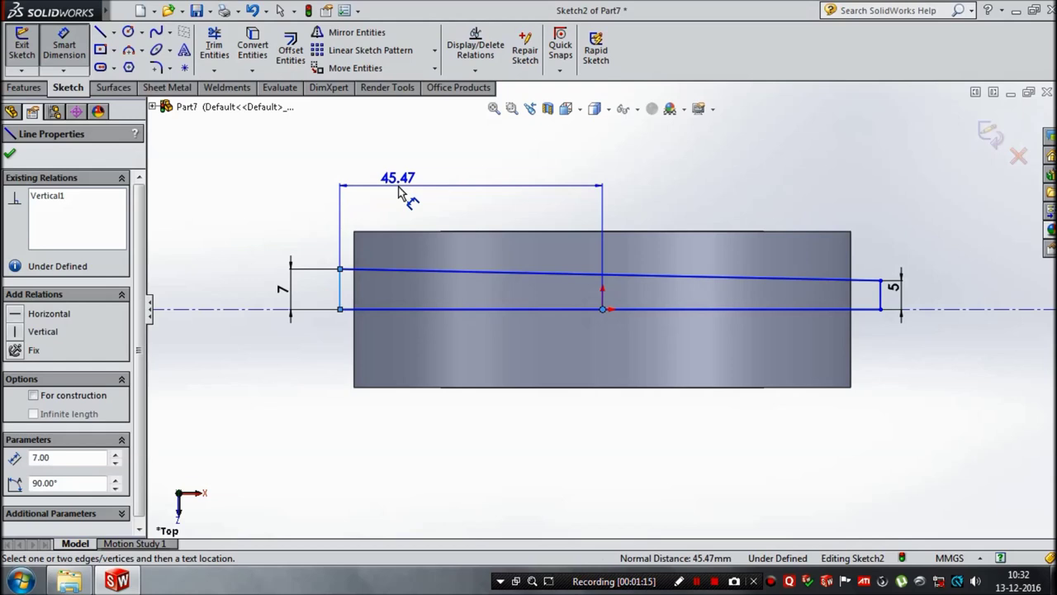
pyautogui.click(396, 201)
pyautogui.write('45')
pyautogui.press('Return')
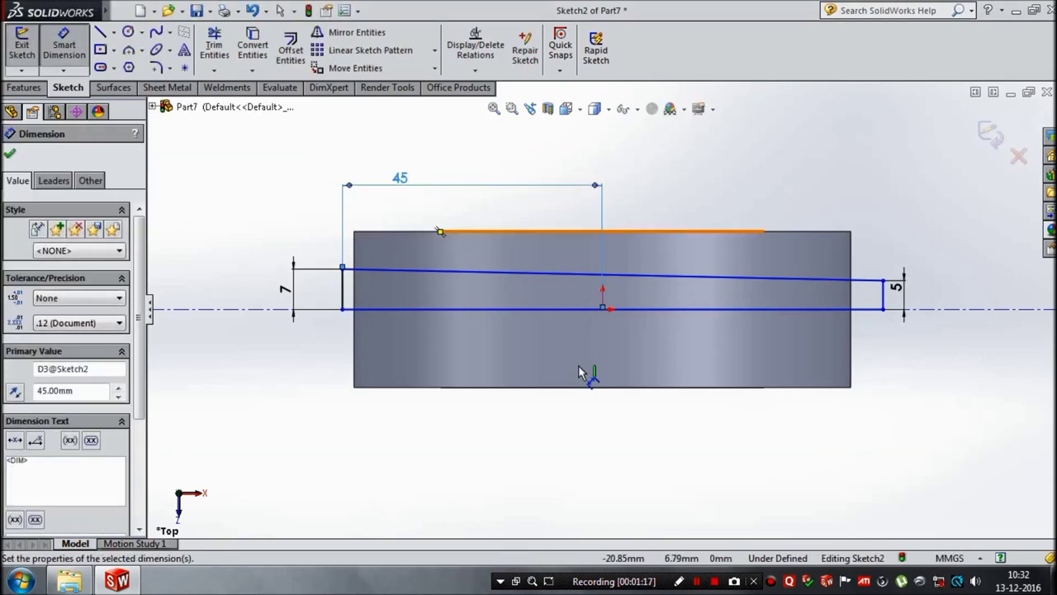
pyautogui.moveTo(605, 314); pyautogui.dragTo(884, 301)
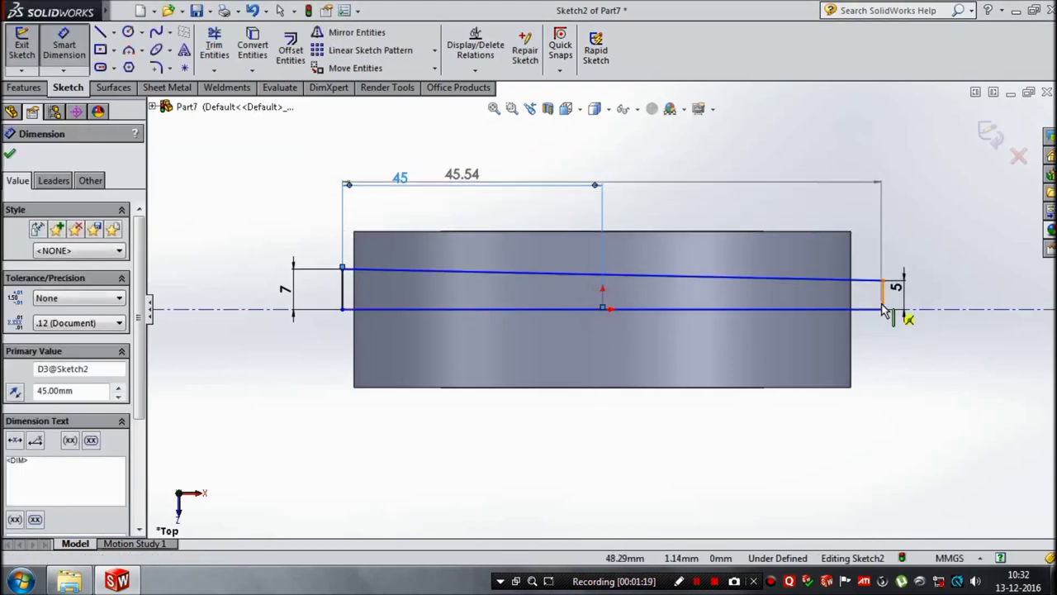
pyautogui.doubleClick(473, 175)
pyautogui.write('90')
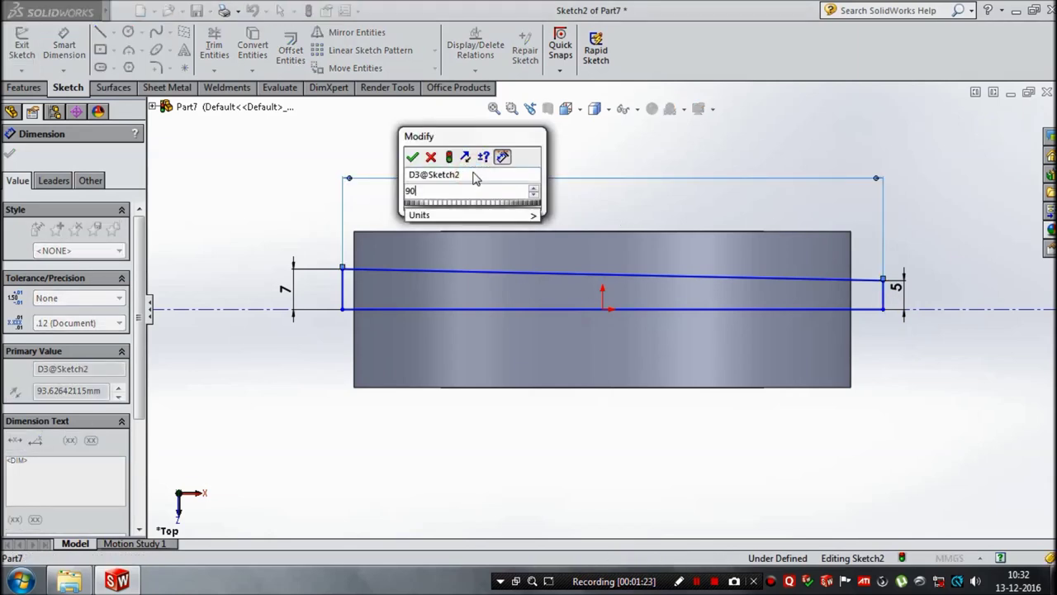
pyautogui.press('Return')
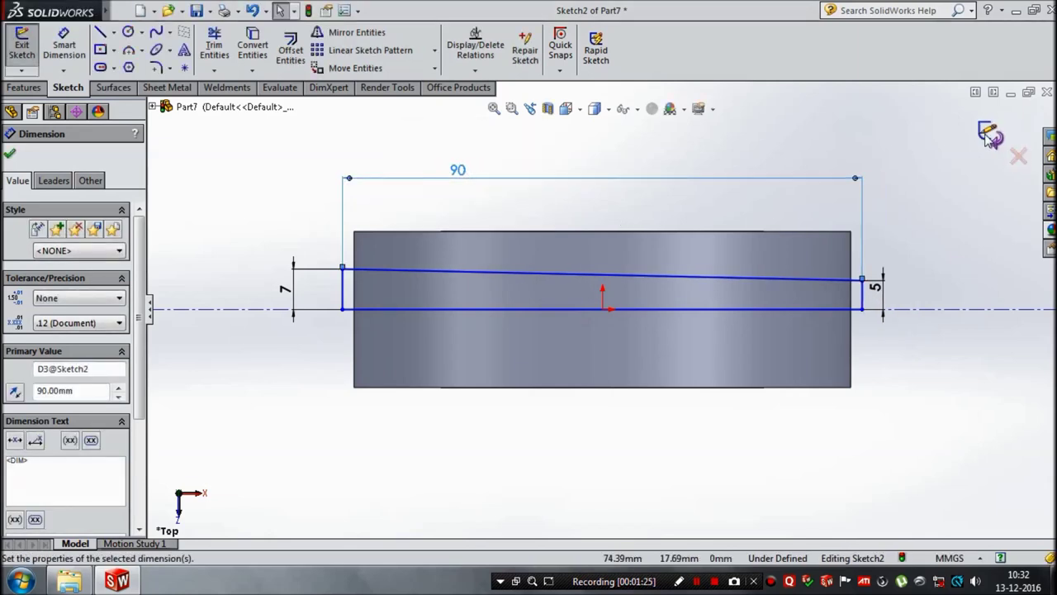
pyautogui.click(990, 135)
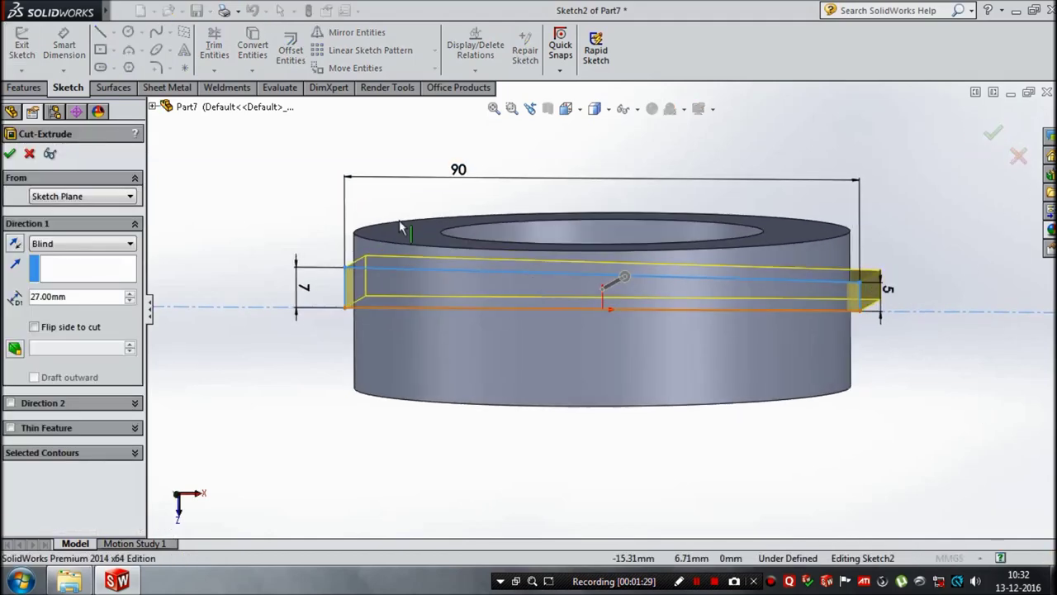
# Replace the extruded cut with a revolved cut of Sketch2 about its bottom line, then orbit to view the hole
pyautogui.click(30, 154)
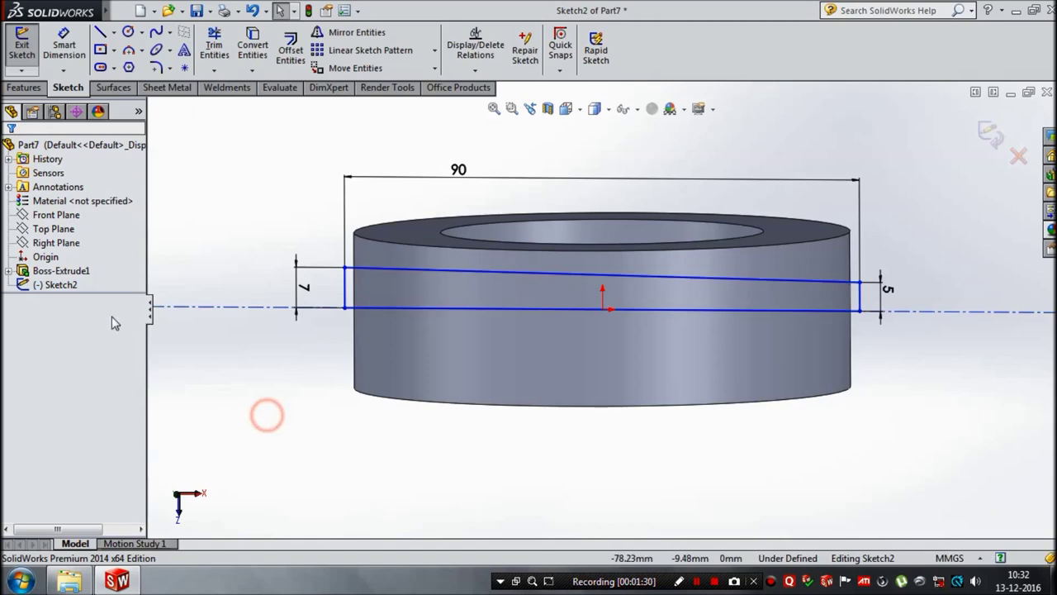
pyautogui.click(62, 285)
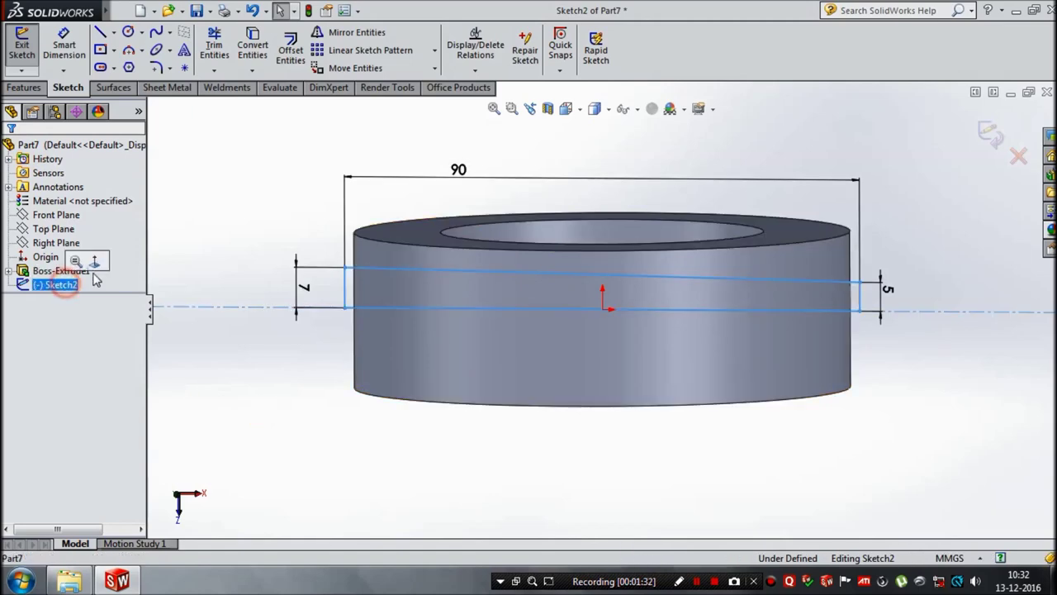
pyautogui.click(990, 134)
pyautogui.click(55, 285)
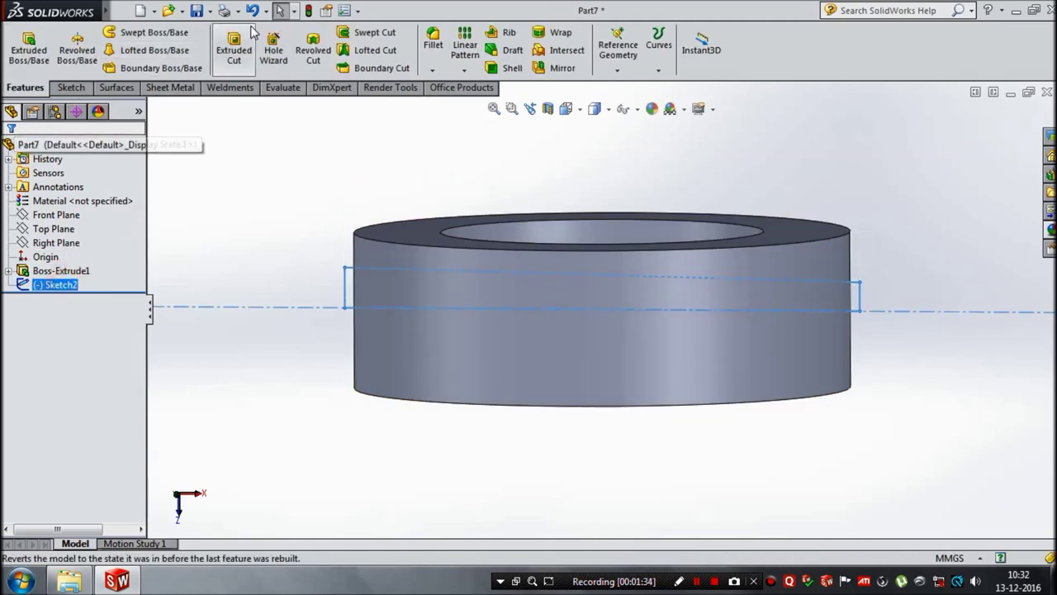
pyautogui.click(313, 49)
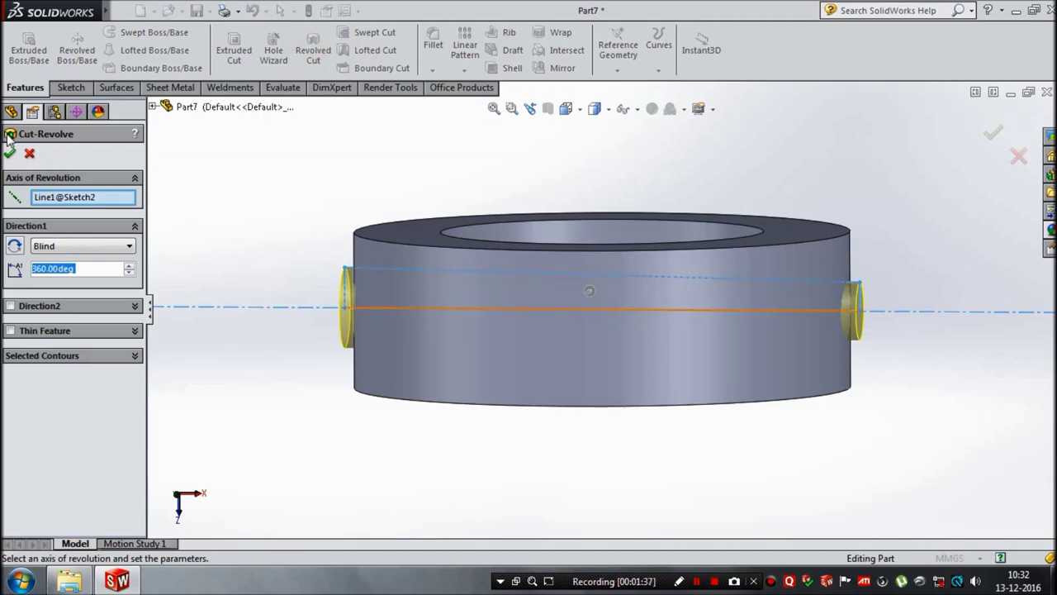
pyautogui.click(10, 154)
pyautogui.moveTo(231, 266)
pyautogui.mouseDown(button='middle')
pyautogui.moveTo(352, 254)
pyautogui.moveTo(295, 342)
pyautogui.moveTo(295, 314)
pyautogui.mouseUp(button='middle')
pyautogui.click(290, 310)
pyautogui.moveTo(826, 437)
pyautogui.mouseDown(button='middle')
pyautogui.moveTo(757, 292)
pyautogui.moveTo(682, 207)
pyautogui.moveTo(570, 209)
pyautogui.moveTo(505, 351)
pyautogui.moveTo(561, 437)
pyautogui.moveTo(745, 469)
pyautogui.moveTo(871, 457)
pyautogui.moveTo(903, 356)
pyautogui.moveTo(837, 248)
pyautogui.moveTo(739, 199)
pyautogui.moveTo(618, 224)
pyautogui.moveTo(548, 349)
pyautogui.moveTo(581, 463)
pyautogui.moveTo(667, 440)
pyautogui.moveTo(652, 425)
pyautogui.moveTo(677, 432)
pyautogui.mouseUp(button='middle')
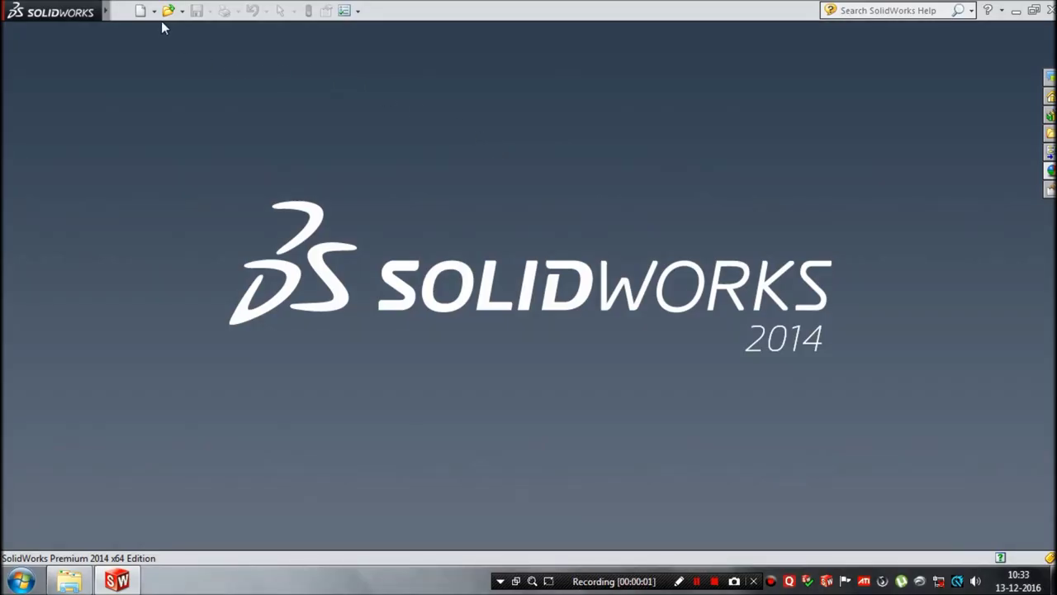
# Create a new part and sketch an infinite horizontal centerline through the origin on the Front Plane
pyautogui.click(138, 12)
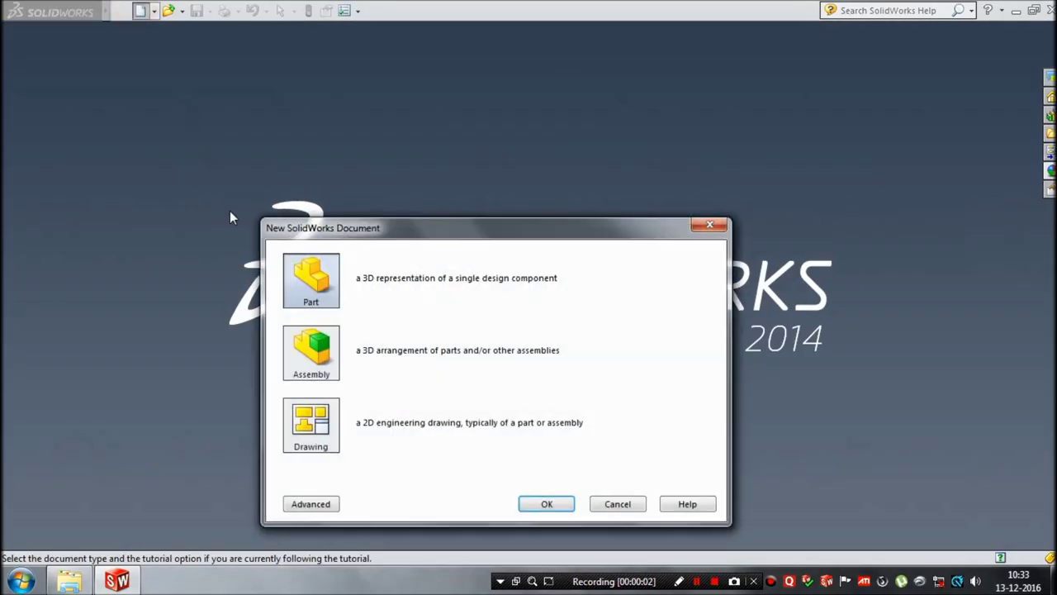
pyautogui.click(557, 504)
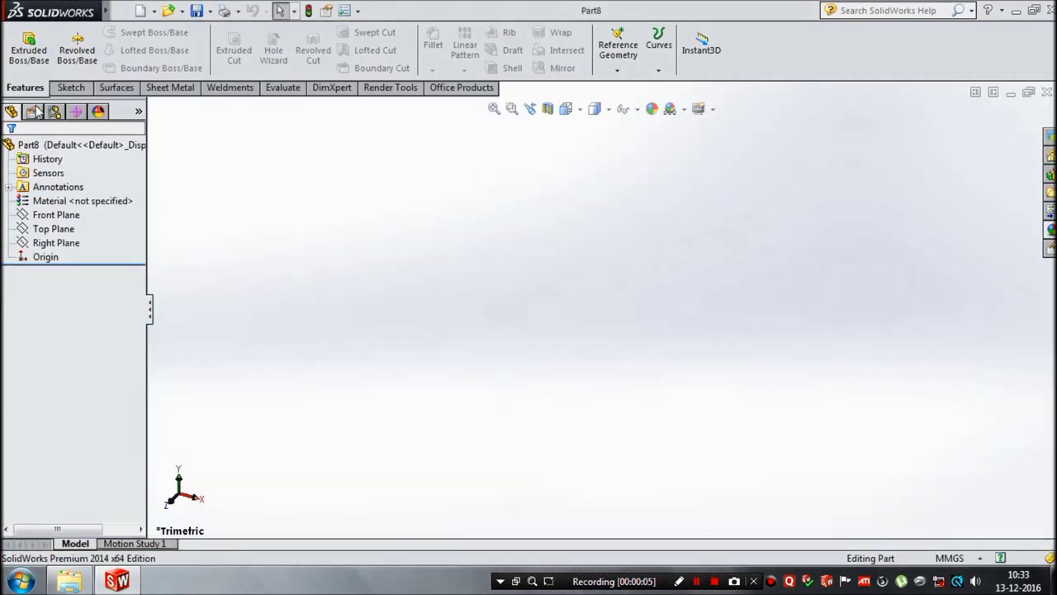
pyautogui.click(80, 34)
pyautogui.click(477, 183)
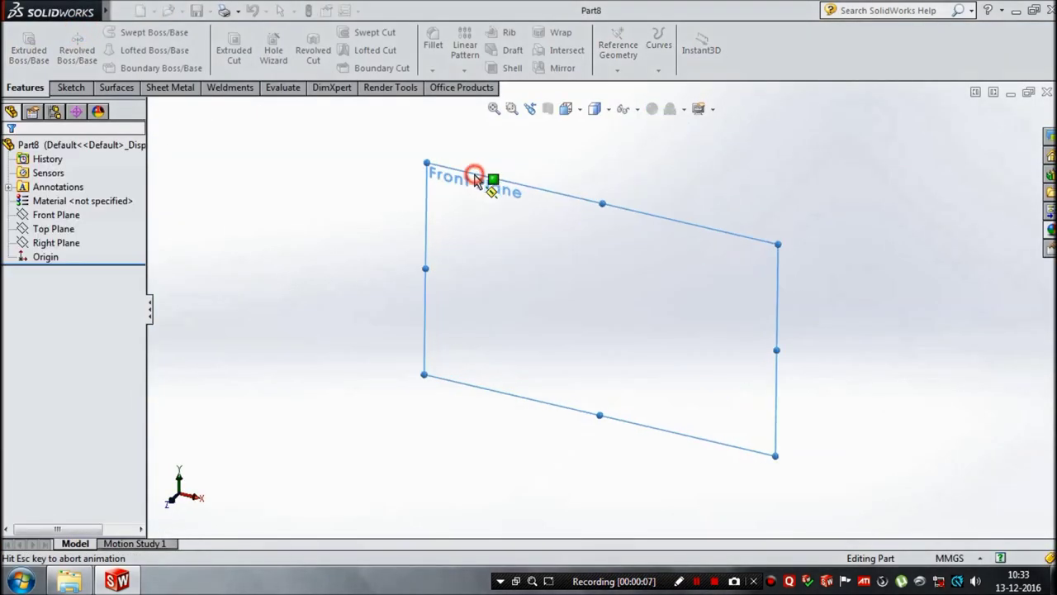
pyautogui.click(113, 32)
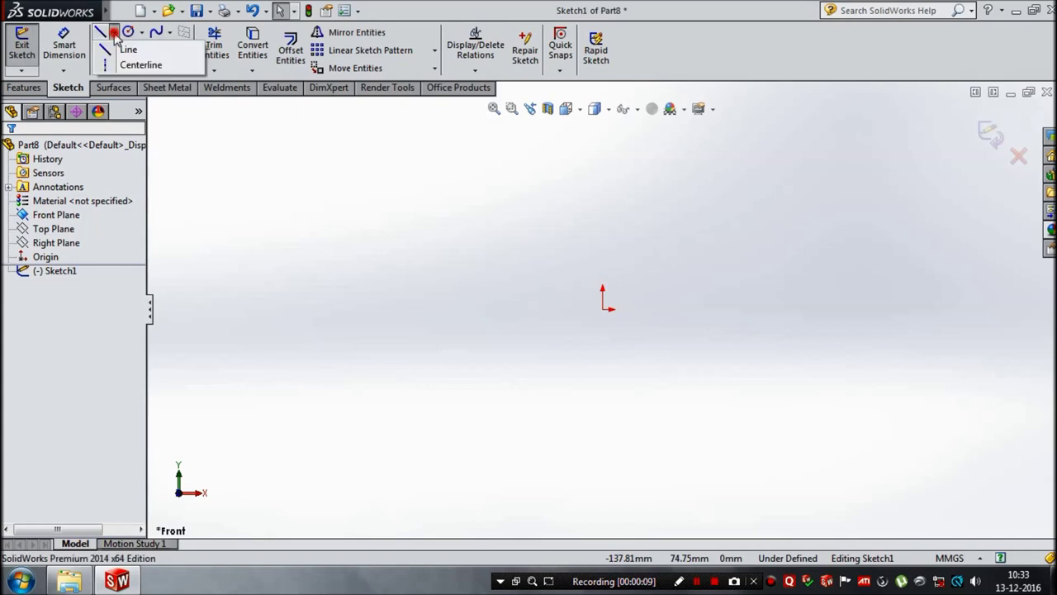
pyautogui.click(132, 65)
pyautogui.click(54, 344)
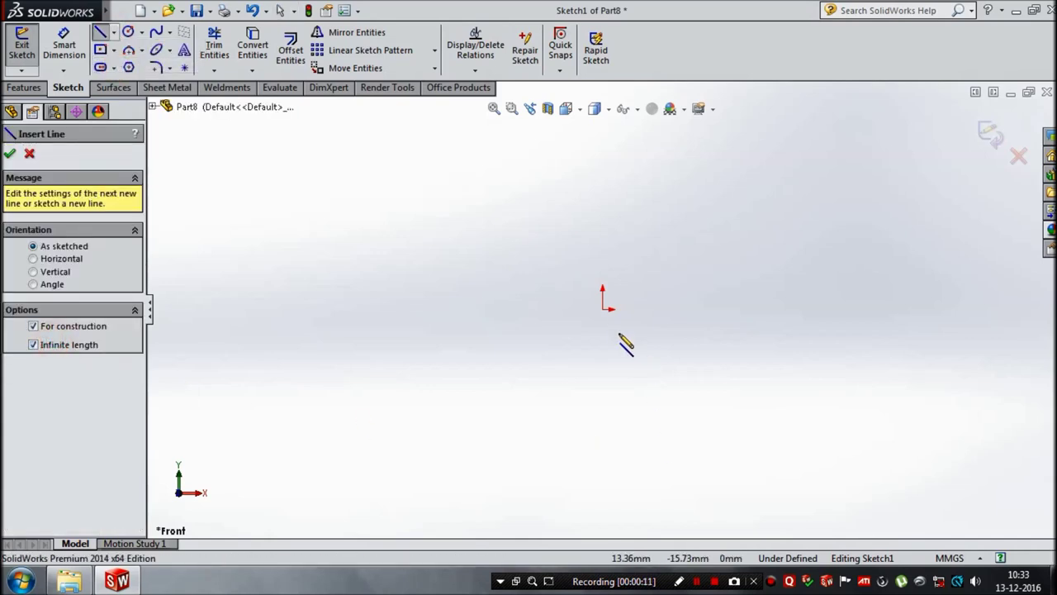
pyautogui.click(603, 310)
pyautogui.click(748, 311)
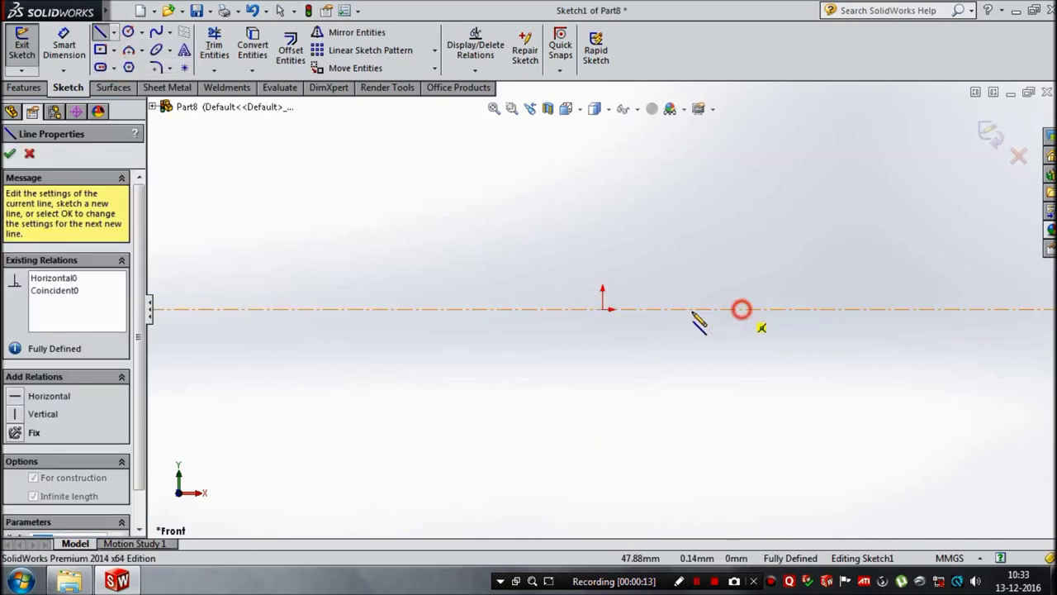
# Draw a closed tapered line profile starting with a 15.50 mm vertical edge at the origin
pyautogui.click(99, 32)
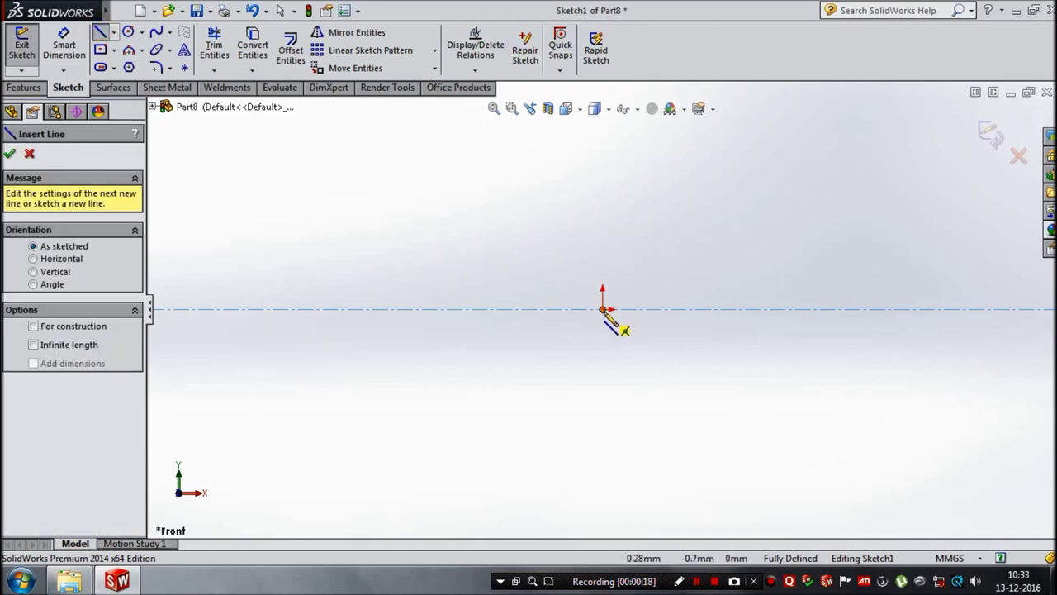
pyautogui.click(603, 310)
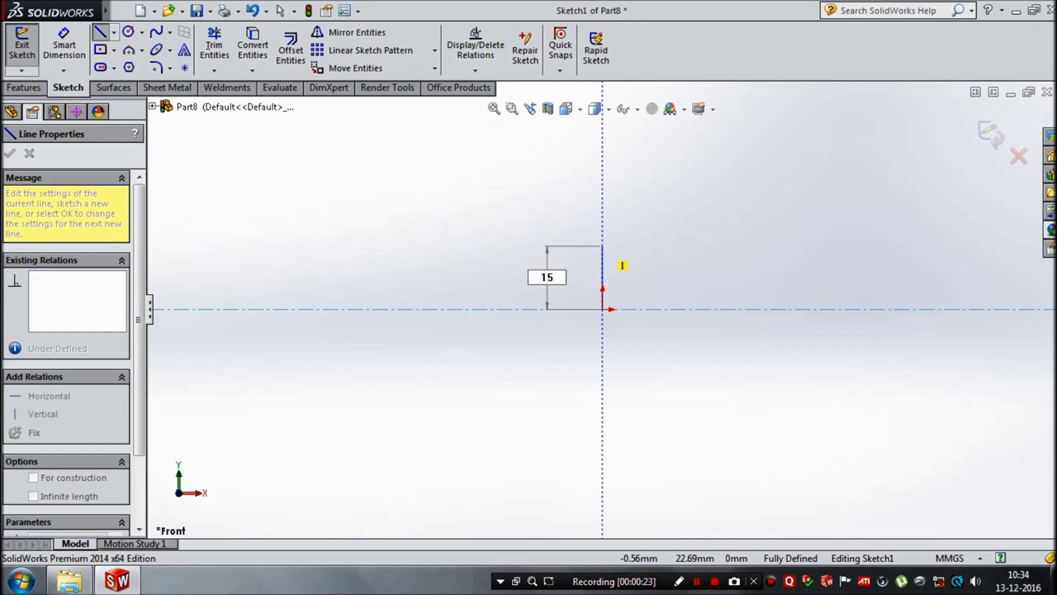
pyautogui.press('Return')
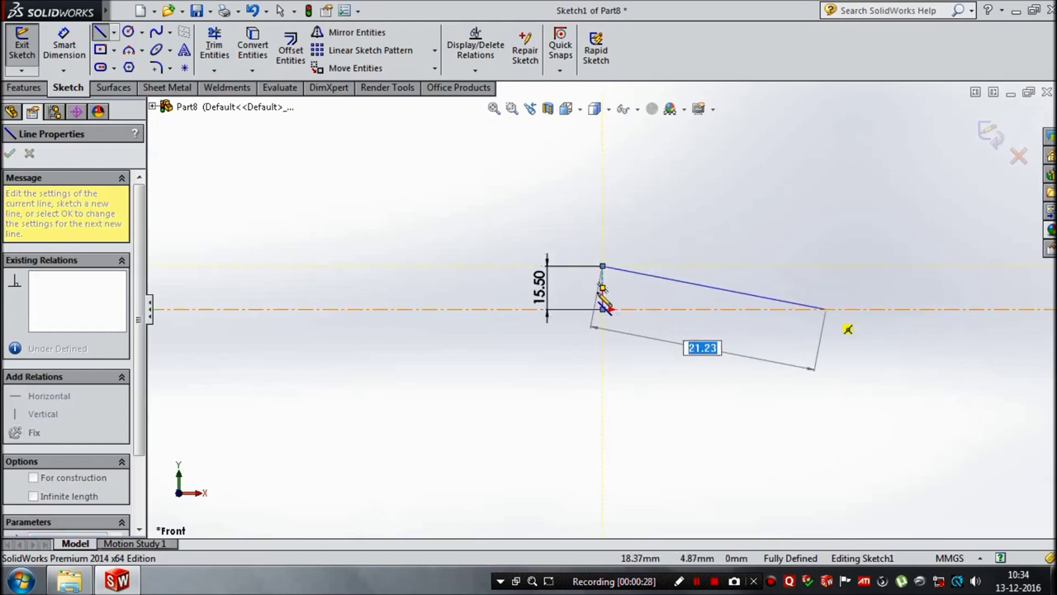
pyautogui.scroll(3, 601, 302)
pyautogui.scroll(-2, 868, 309)
pyautogui.scroll(-2, 871, 301)
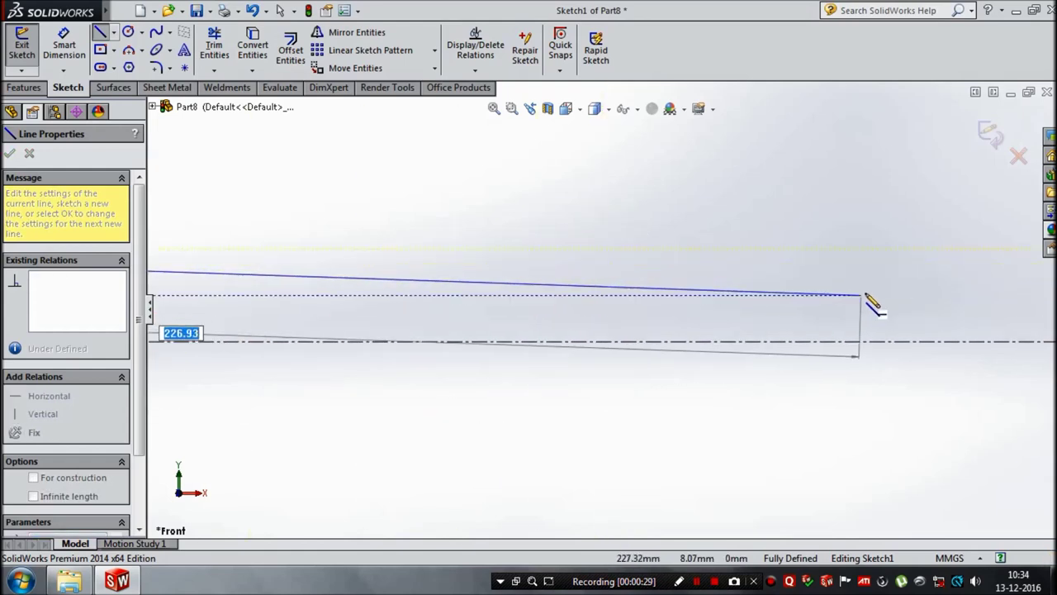
pyautogui.click(385, 290)
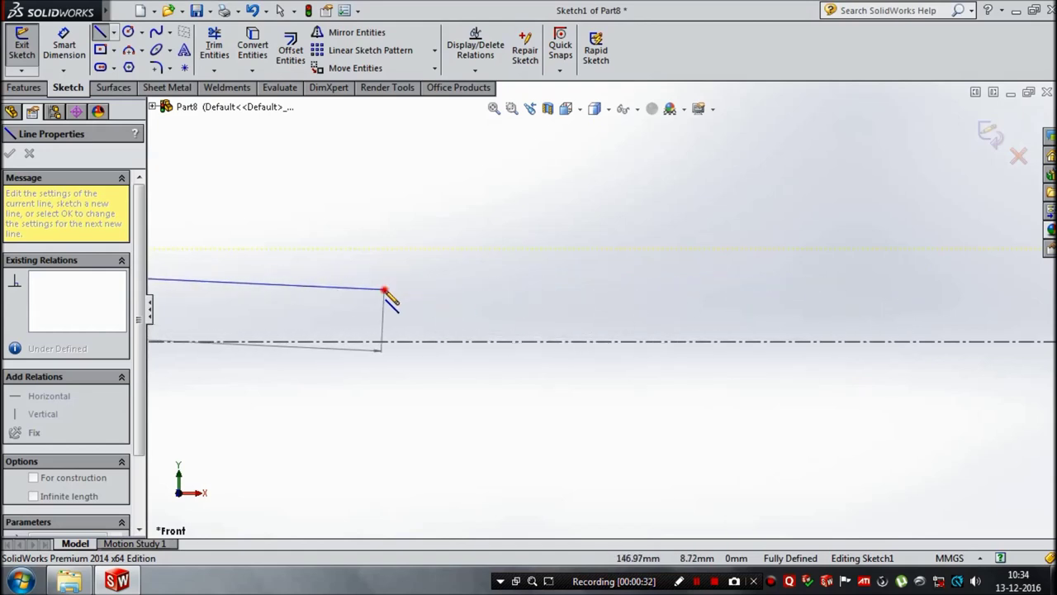
pyautogui.click(385, 342)
pyautogui.press('Escape')
# Dimension the profile's end heights to 5 mm and 8 mm
pyautogui.scroll(3, 487, 463)
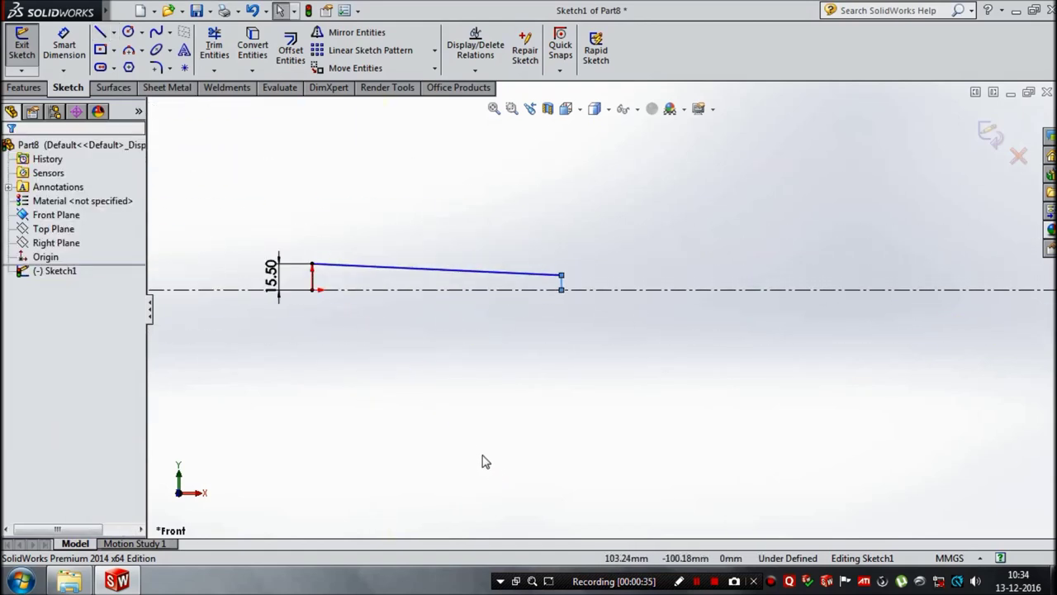
pyautogui.click(64, 46)
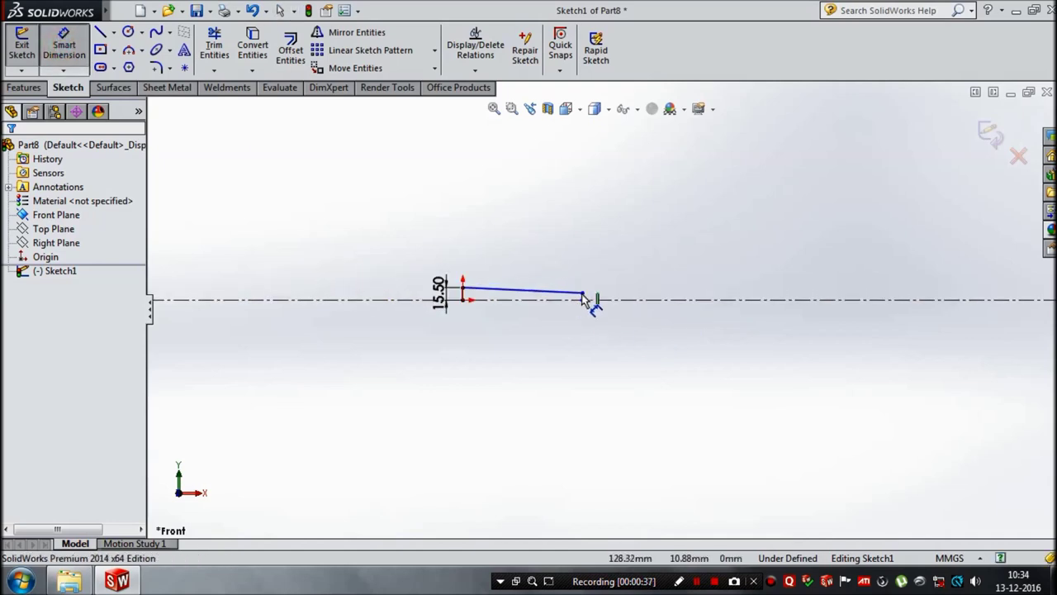
pyautogui.scroll(-4, 579, 313)
pyautogui.click(607, 302)
pyautogui.click(661, 310)
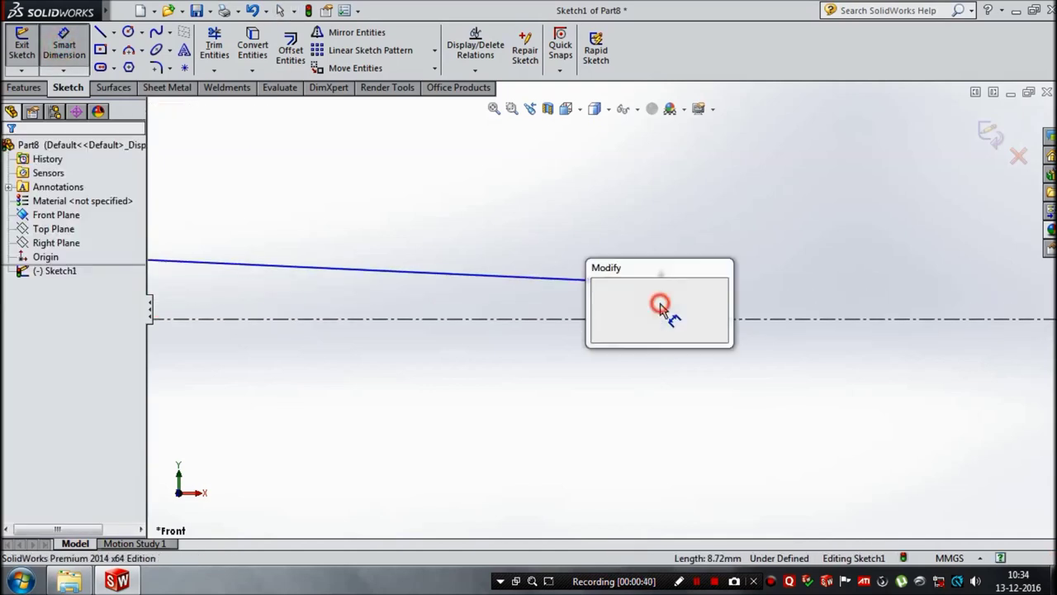
pyautogui.write('5')
pyautogui.press('Return')
pyautogui.scroll(-3, 702, 347)
pyautogui.scroll(5, 673, 380)
pyautogui.scroll(2, 670, 385)
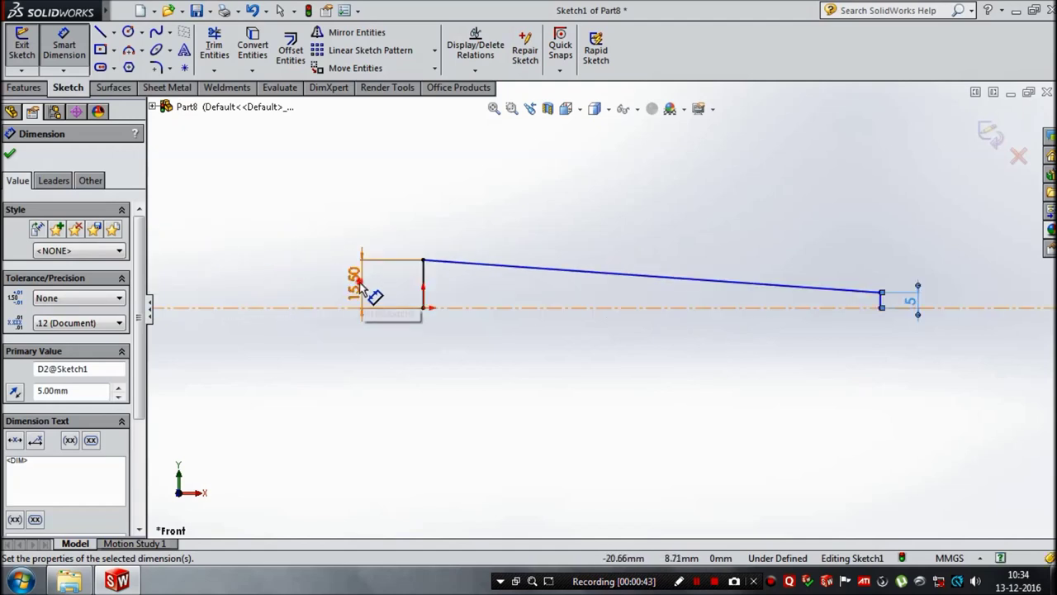
pyautogui.click(360, 285)
pyautogui.write('8')
pyautogui.press('Return')
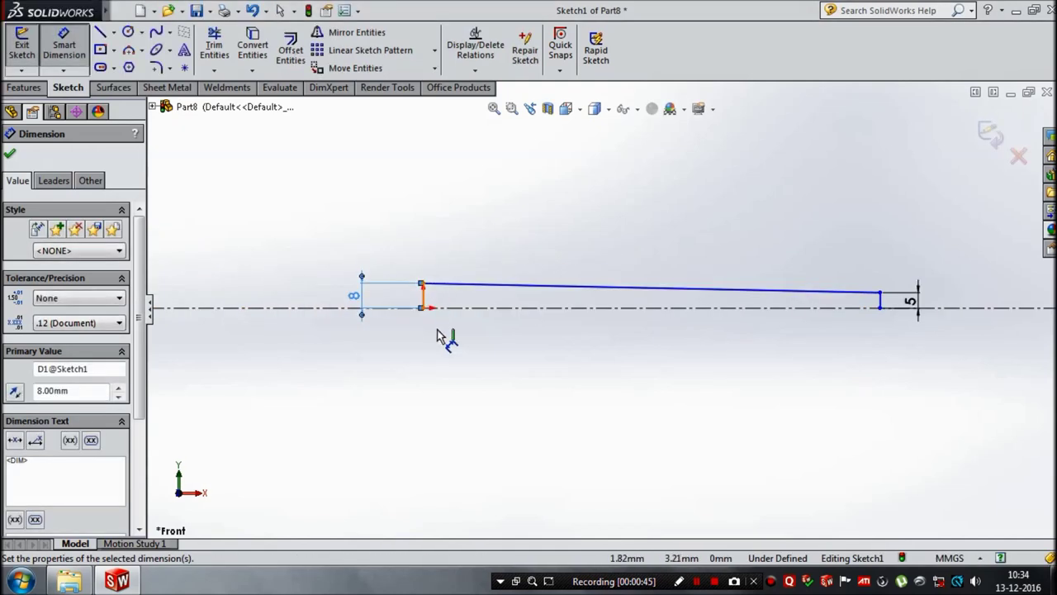
pyautogui.click(435, 373)
# Draw a base line along the centerline and dimension it 110 mm long
pyautogui.click(100, 31)
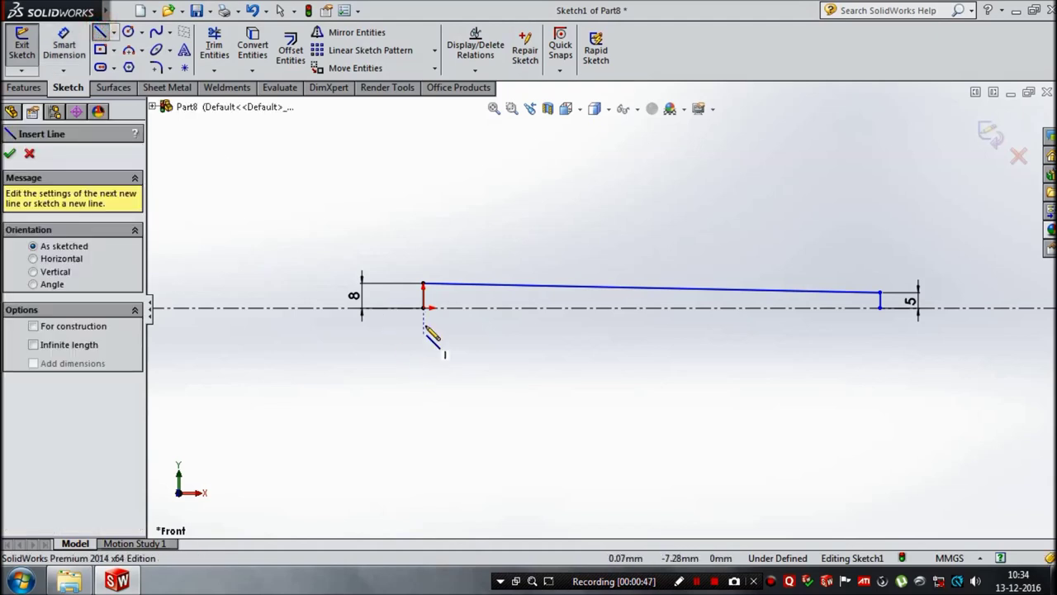
pyautogui.click(423, 308)
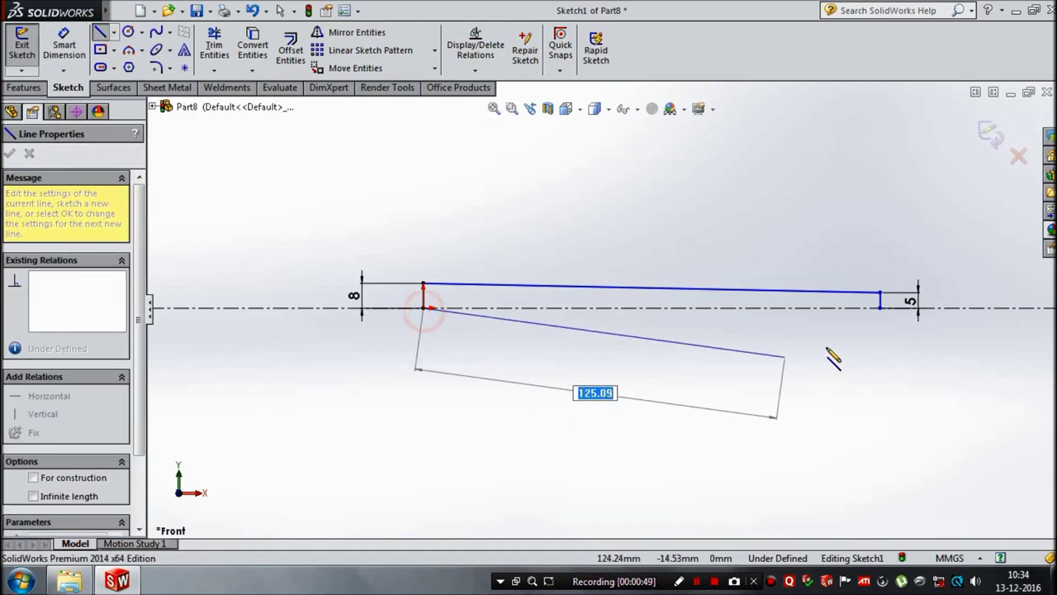
pyautogui.click(881, 308)
pyautogui.press('Escape')
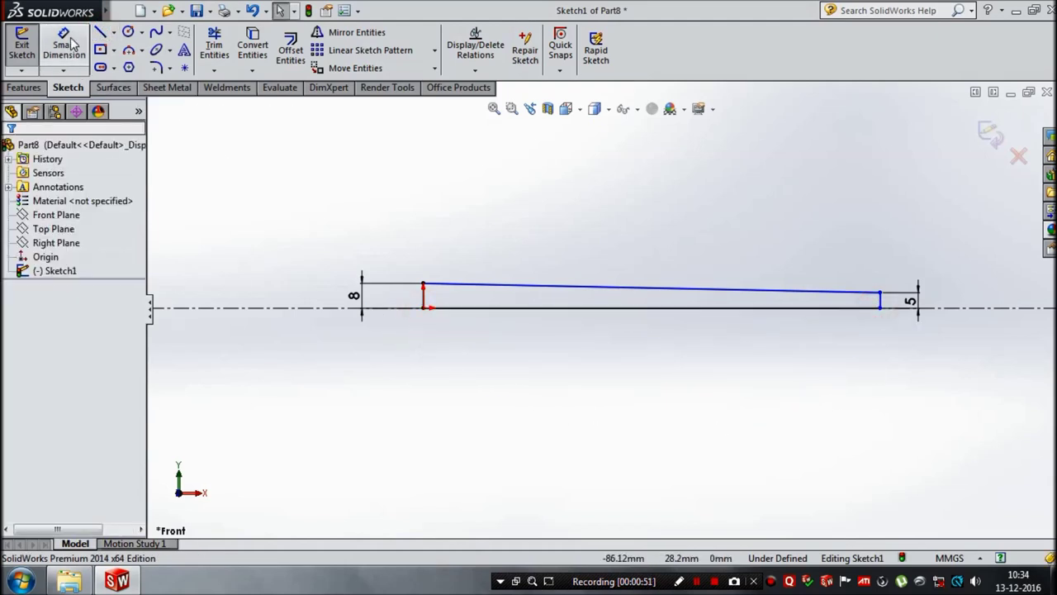
pyautogui.click(763, 311)
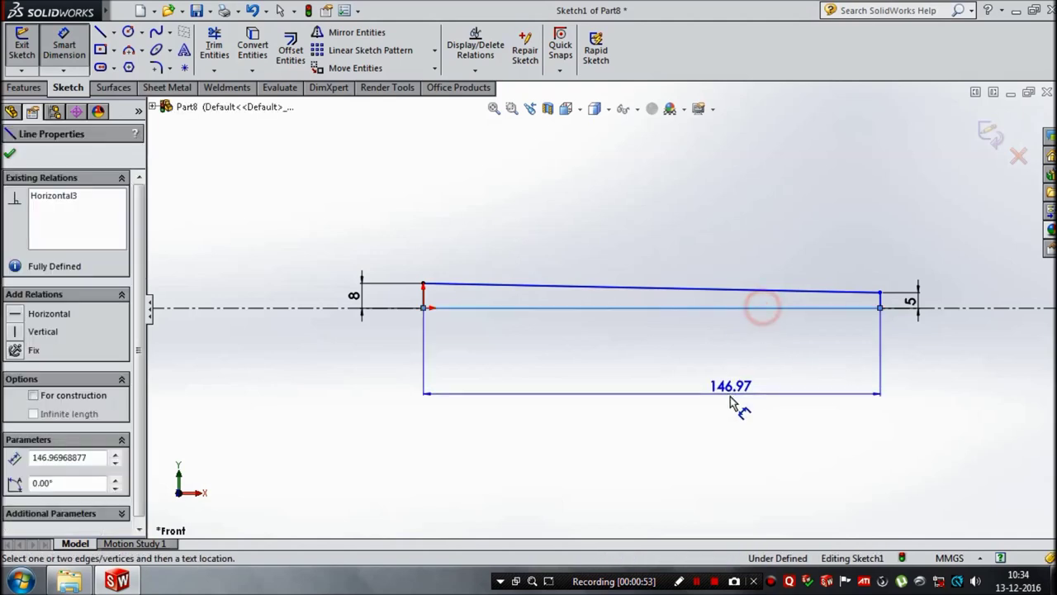
pyautogui.click(730, 395)
pyautogui.write('110')
pyautogui.press('Return')
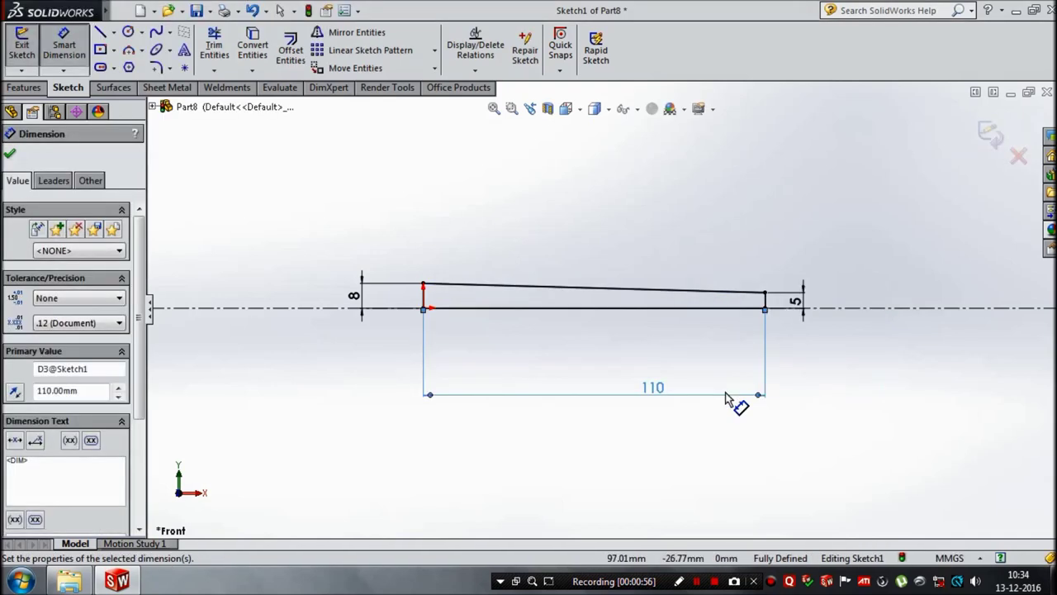
pyautogui.click(859, 453)
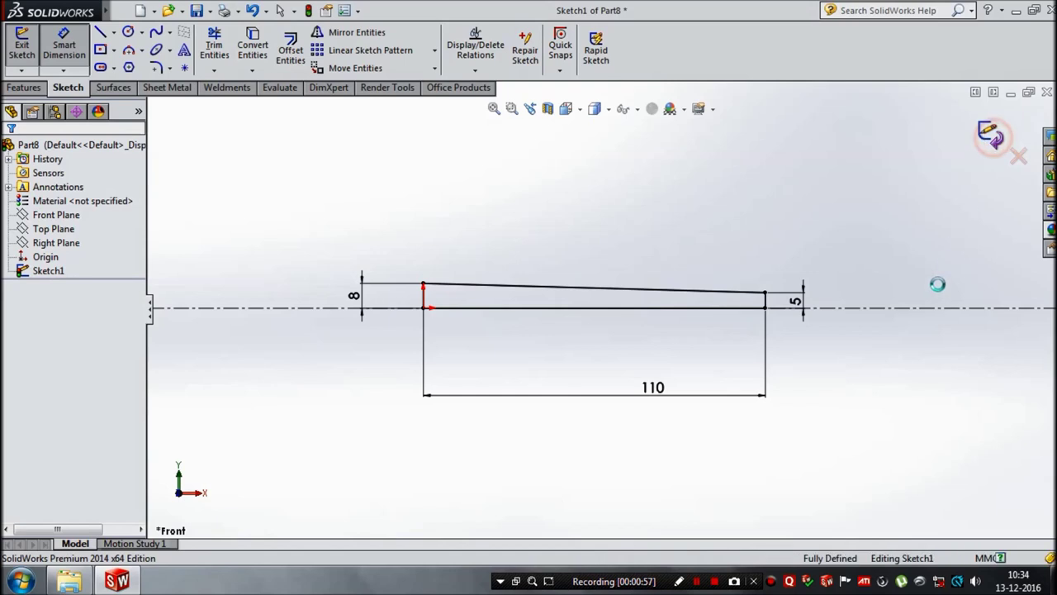
# Revolve the tapered profile 360° about Line1 into a solid pin and orbit to inspect it
pyautogui.press('r')
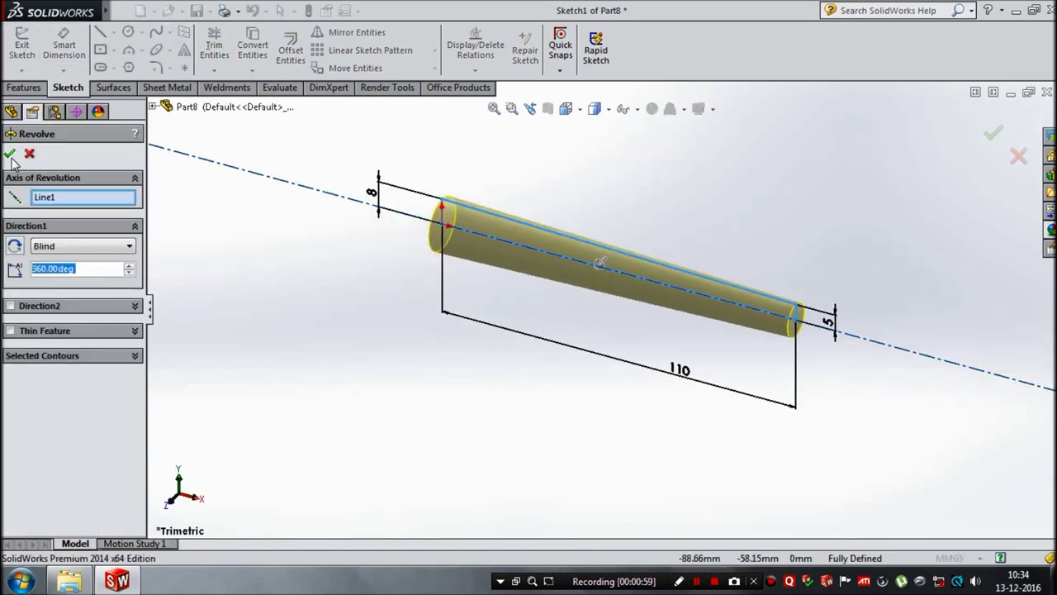
pyautogui.click(10, 154)
pyautogui.moveTo(396, 454)
pyautogui.mouseDown(button='middle')
pyautogui.moveTo(499, 382)
pyautogui.moveTo(487, 428)
pyautogui.moveTo(493, 472)
pyautogui.moveTo(616, 493)
pyautogui.moveTo(635, 523)
pyautogui.moveTo(862, 416)
pyautogui.moveTo(817, 217)
pyautogui.moveTo(816, 362)
pyautogui.mouseUp(button='middle')
pyautogui.press('Escape')
# Close Part8 and start a new SolidWorks document
pyautogui.scroll(-3, 648, 179)
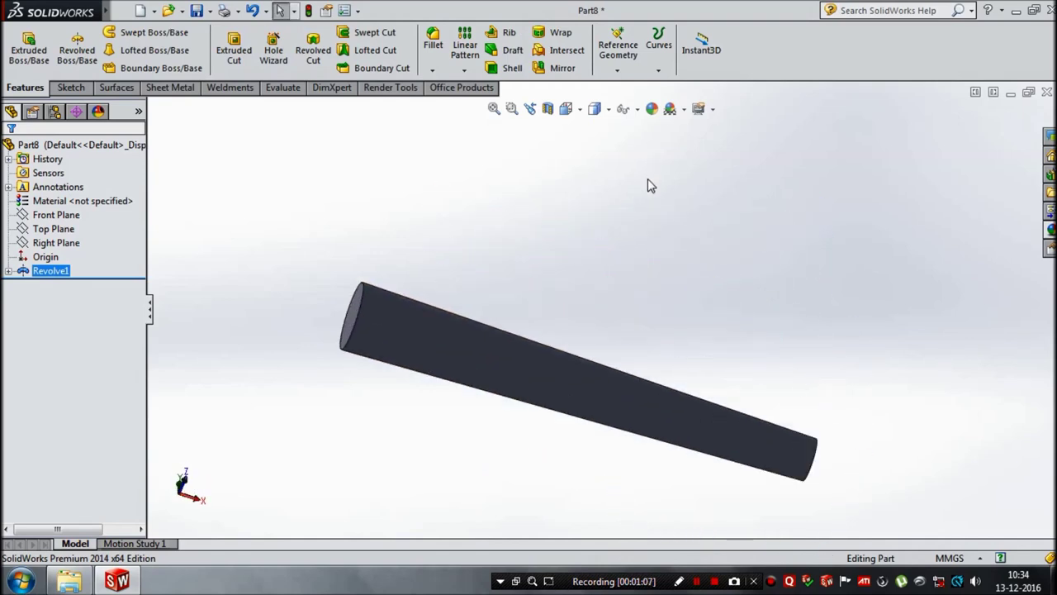
pyautogui.scroll(-2, 559, 481)
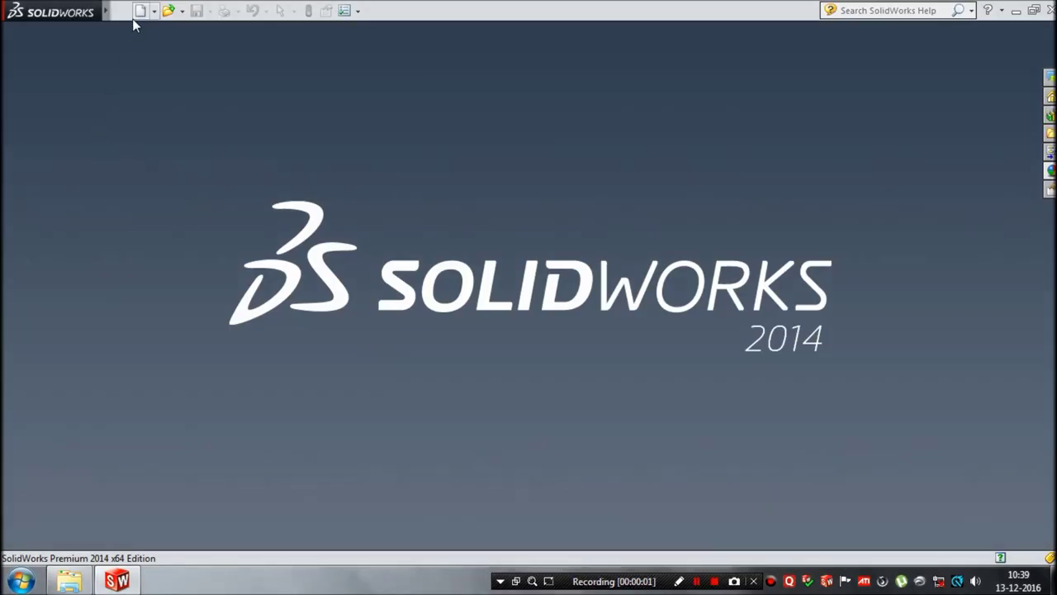
pyautogui.click(140, 11)
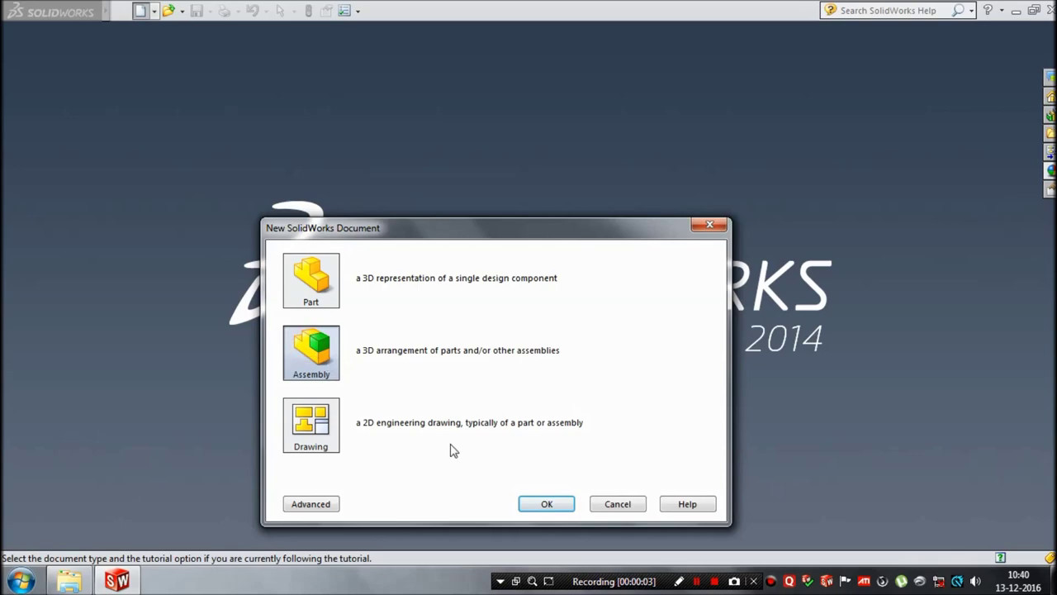
# Create a new assembly and insert the Fork End part into it
pyautogui.click(529, 506)
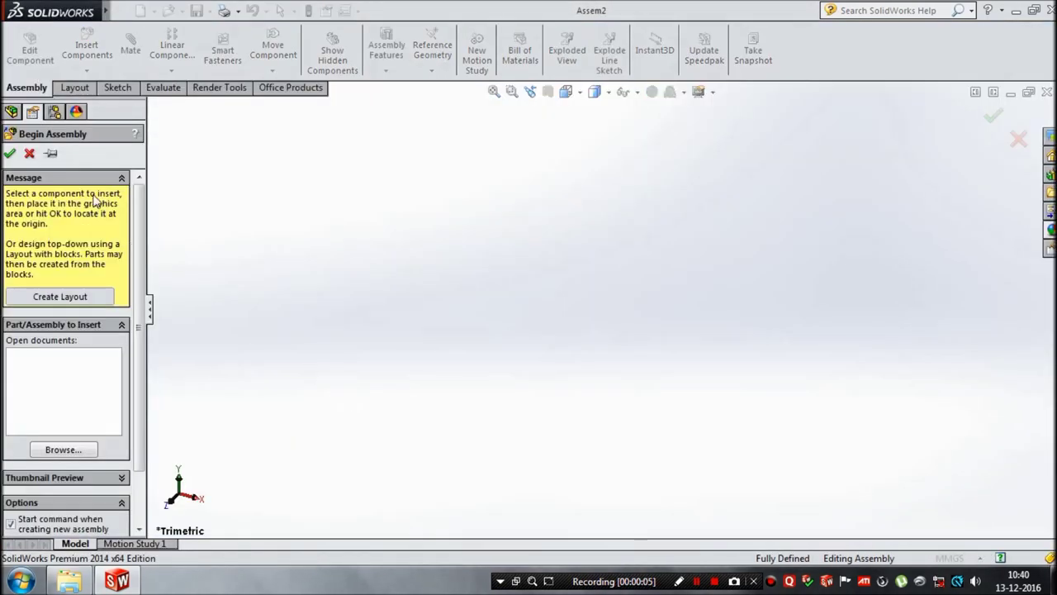
pyautogui.click(64, 449)
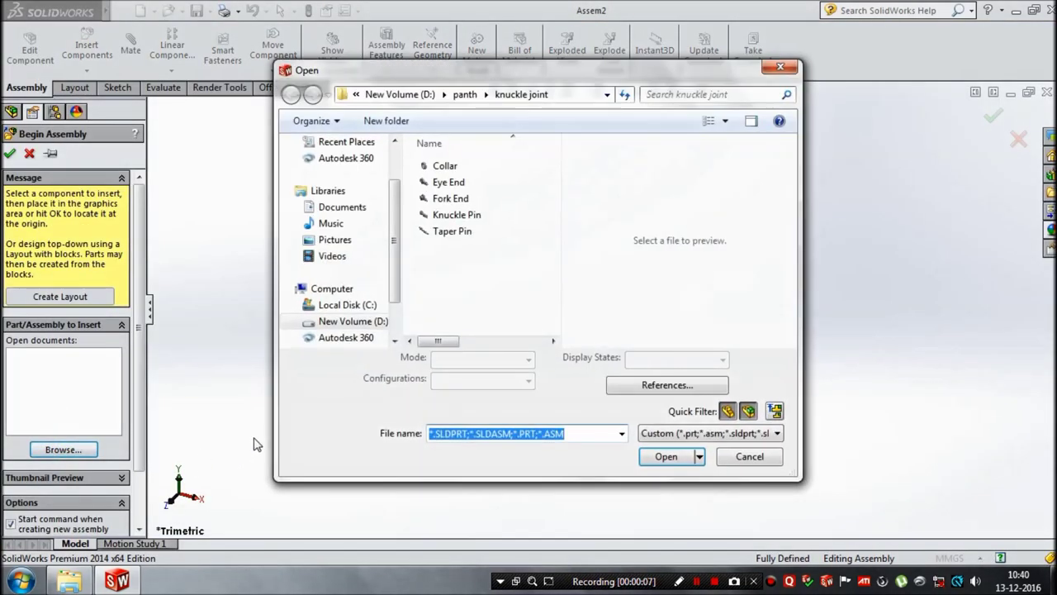
pyautogui.click(450, 198)
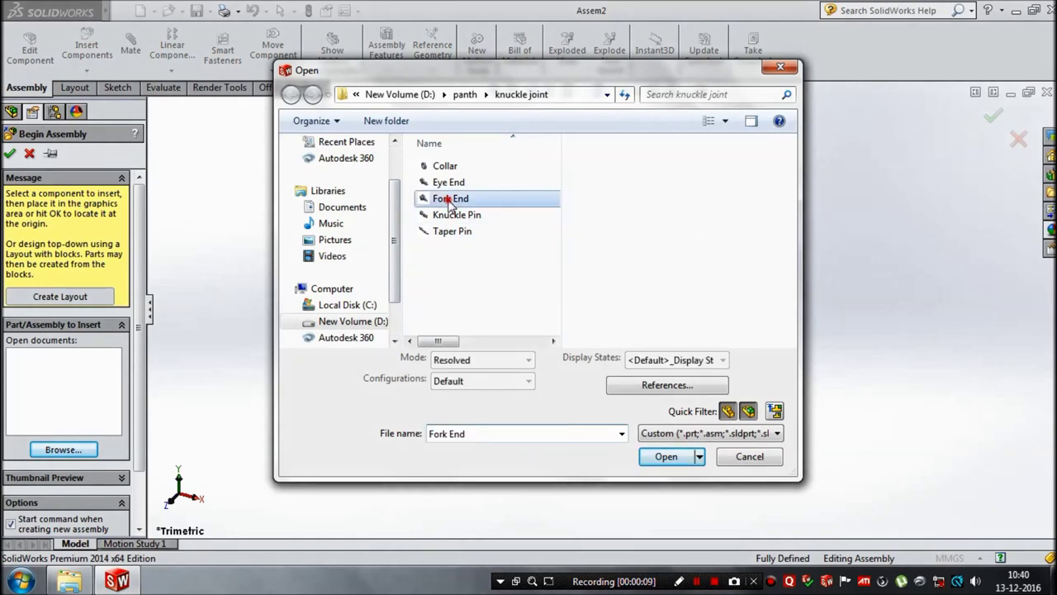
pyautogui.click(669, 456)
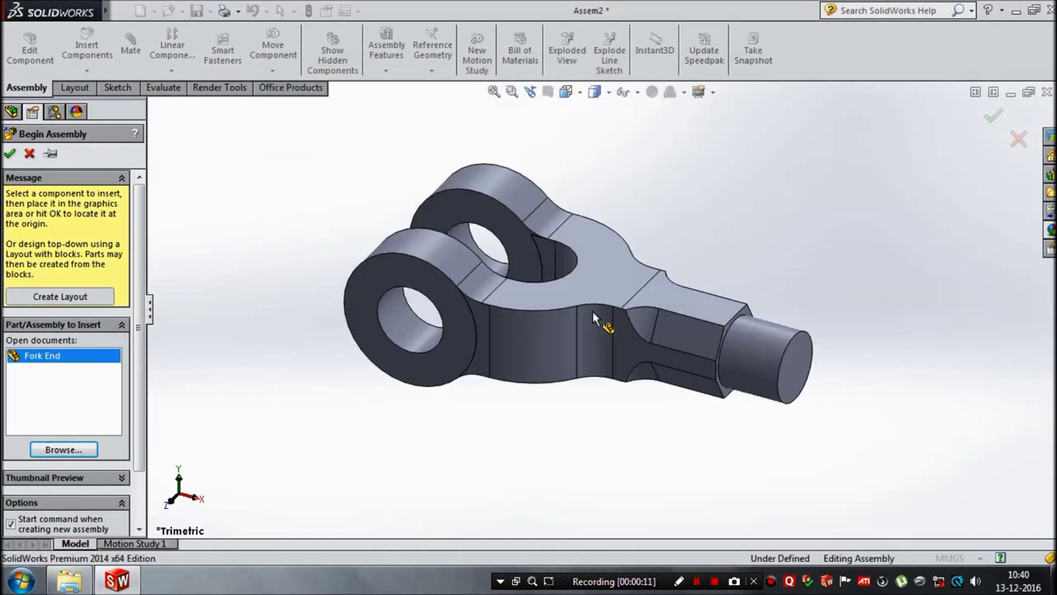
pyautogui.click(384, 323)
pyautogui.moveTo(385, 323)
pyautogui.mouseDown(button='middle')
pyautogui.moveTo(575, 500)
pyautogui.moveTo(555, 488)
pyautogui.moveTo(609, 437)
pyautogui.moveTo(537, 307)
pyautogui.moveTo(505, 394)
pyautogui.mouseUp(button='middle')
# Insert the Eye End part and place it beside the Fork End
pyautogui.click(87, 49)
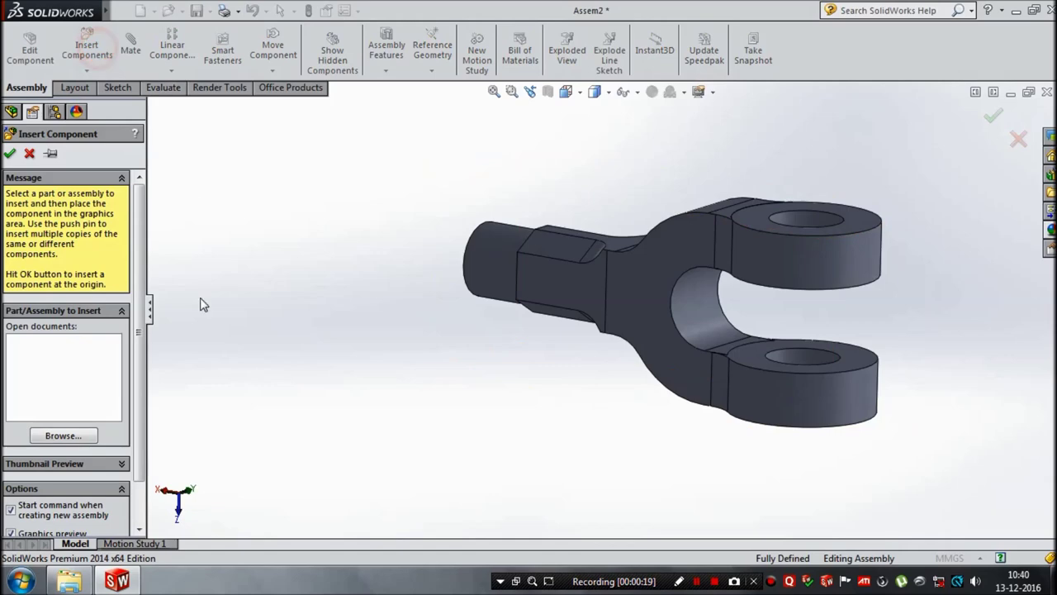
pyautogui.click(89, 440)
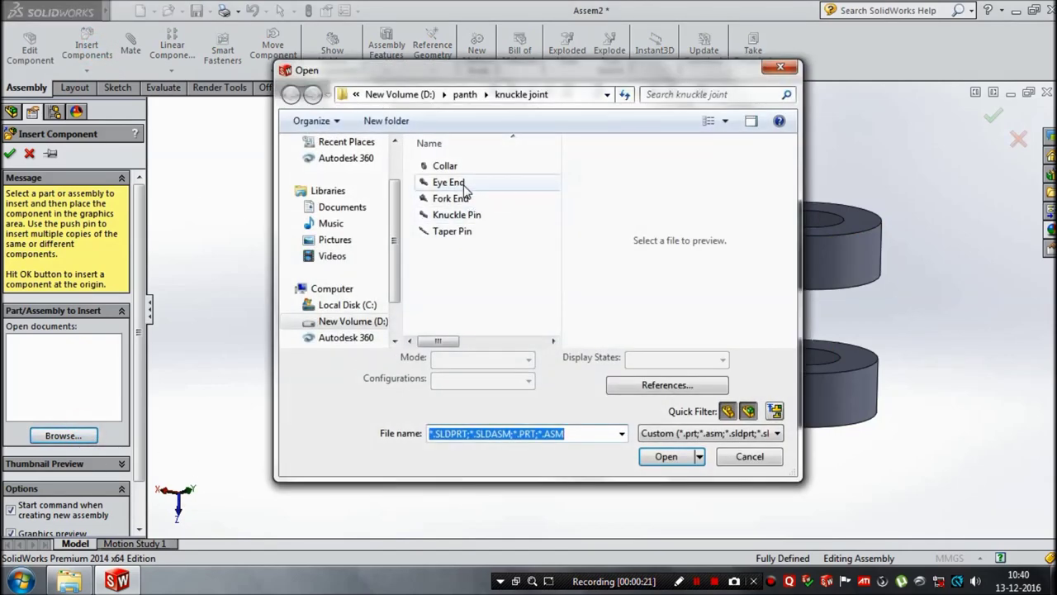
pyautogui.click(448, 182)
pyautogui.click(666, 456)
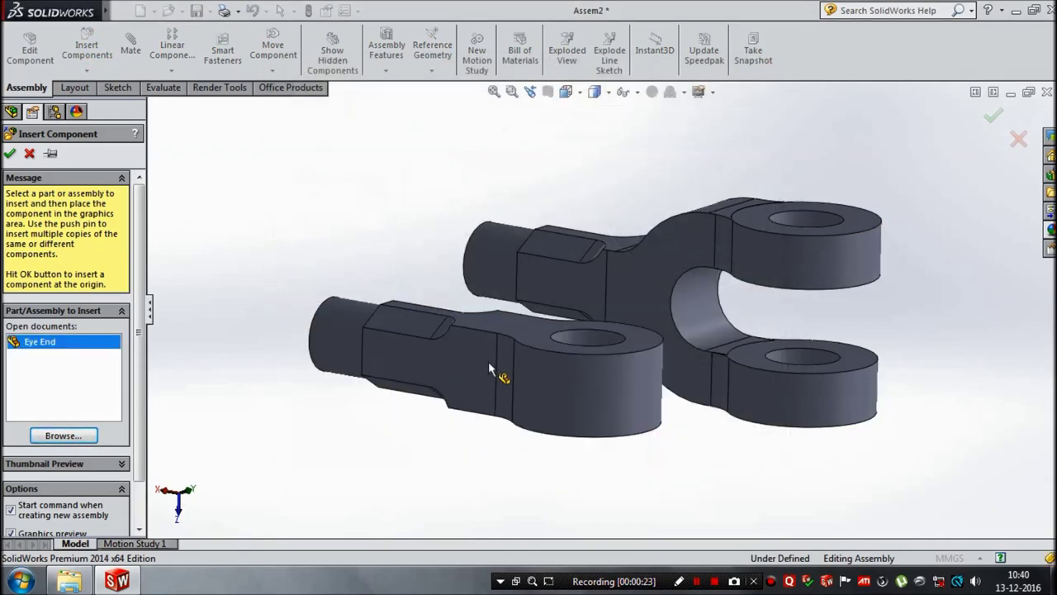
pyautogui.scroll(-5, 489, 368)
pyautogui.click(834, 363)
pyautogui.click(131, 51)
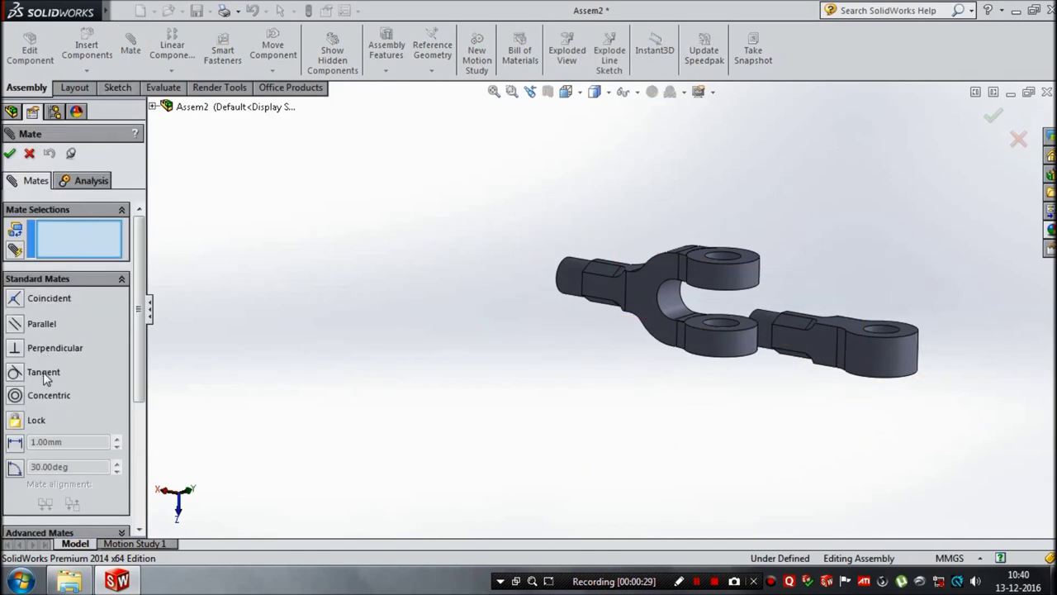
# Mate the fork's pin hole concentric with the eye end's hole
pyautogui.click(37, 401)
pyautogui.moveTo(689, 434); pyautogui.dragTo(685, 472, button='middle')
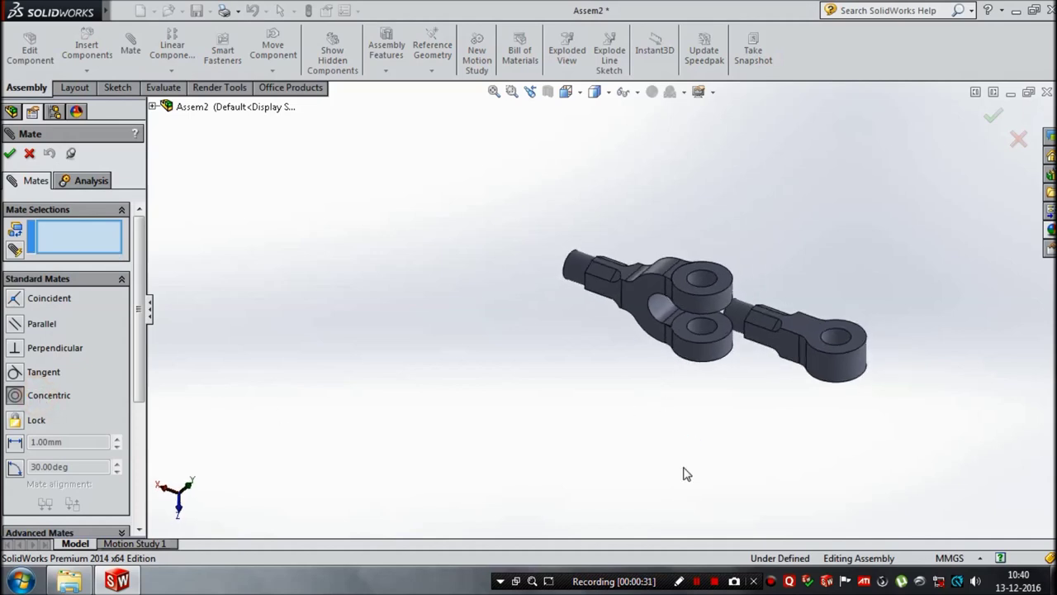
pyautogui.scroll(-3, 703, 371)
pyautogui.scroll(-2, 677, 281)
pyautogui.click(678, 281)
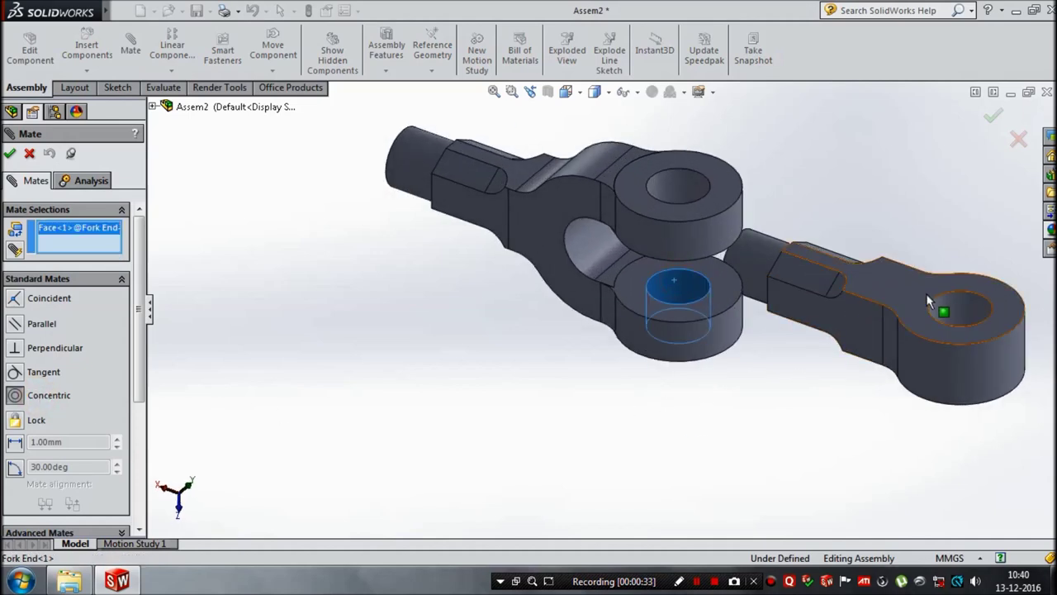
pyautogui.click(943, 314)
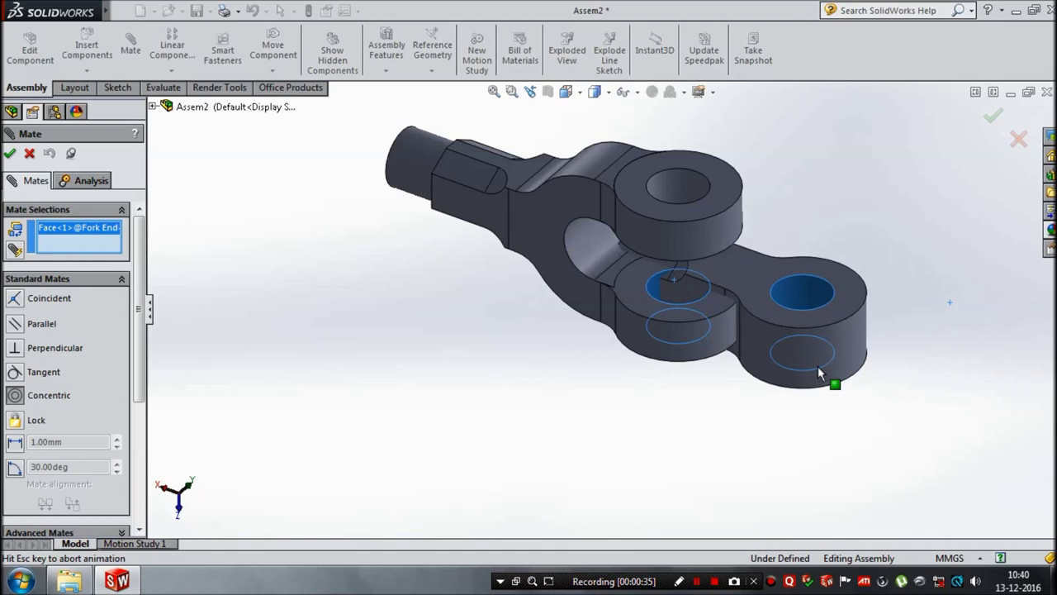
pyautogui.click(913, 428)
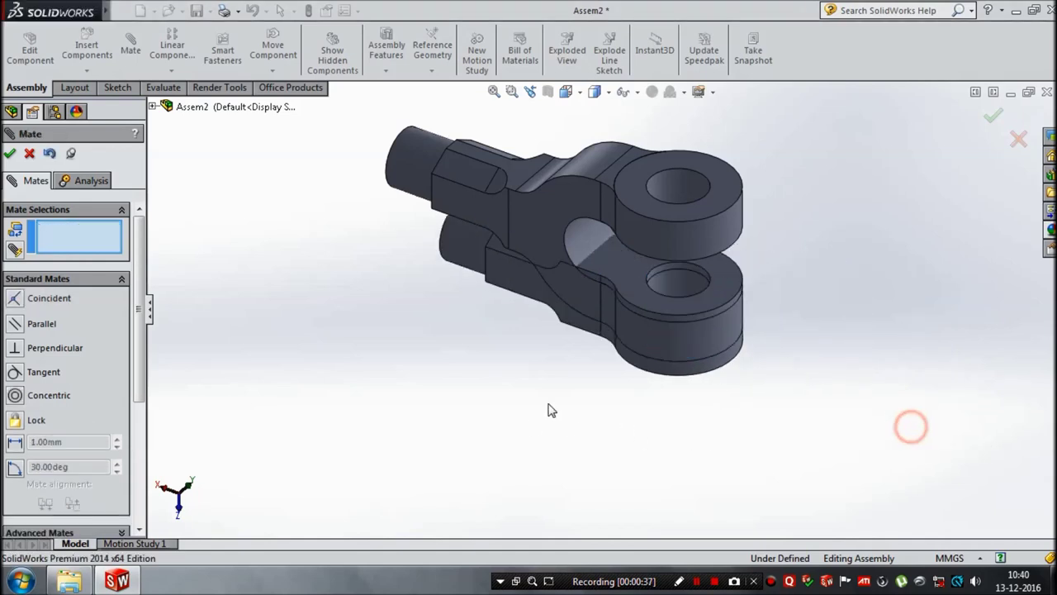
# Make an eye end flat face coincident with the fork's inner face
pyautogui.moveTo(460, 271)
pyautogui.mouseDown()
pyautogui.moveTo(854, 380)
pyautogui.moveTo(876, 368)
pyautogui.mouseUp()
pyautogui.click(391, 424)
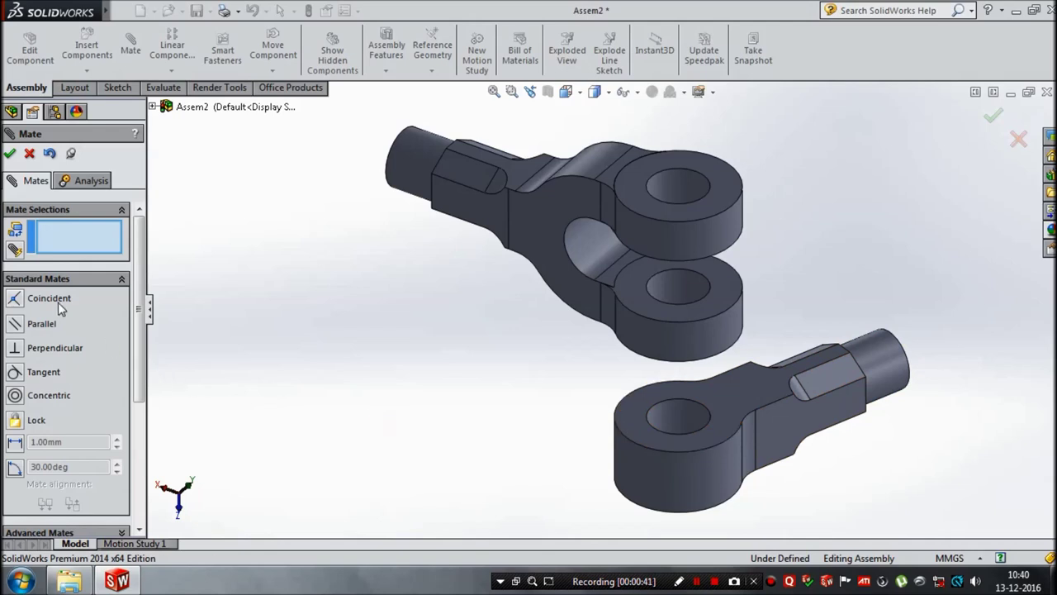
pyautogui.click(744, 400)
pyautogui.moveTo(571, 457)
pyautogui.mouseDown(button='middle')
pyautogui.moveTo(534, 338)
pyautogui.moveTo(628, 286)
pyautogui.mouseUp(button='middle')
pyautogui.click(639, 263)
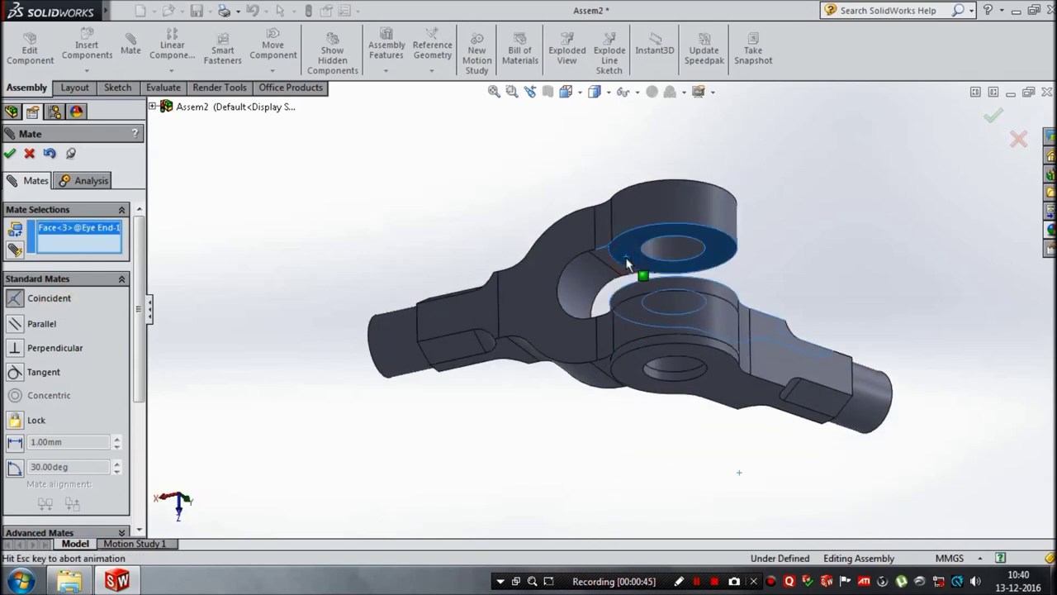
pyautogui.moveTo(518, 380)
pyautogui.mouseDown(button='middle')
pyautogui.moveTo(531, 454)
pyautogui.moveTo(595, 413)
pyautogui.mouseUp(button='middle')
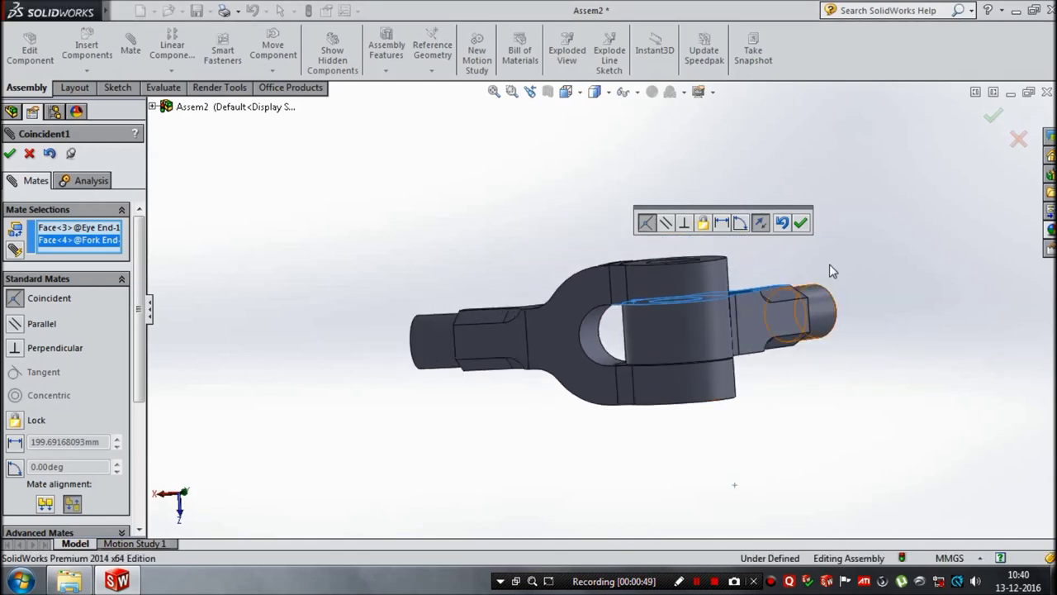
pyautogui.click(802, 224)
pyautogui.moveTo(831, 265)
pyautogui.mouseDown(button='middle')
pyautogui.moveTo(864, 288)
pyautogui.moveTo(887, 284)
pyautogui.moveTo(815, 317)
pyautogui.moveTo(831, 338)
pyautogui.moveTo(802, 425)
pyautogui.mouseUp(button='middle')
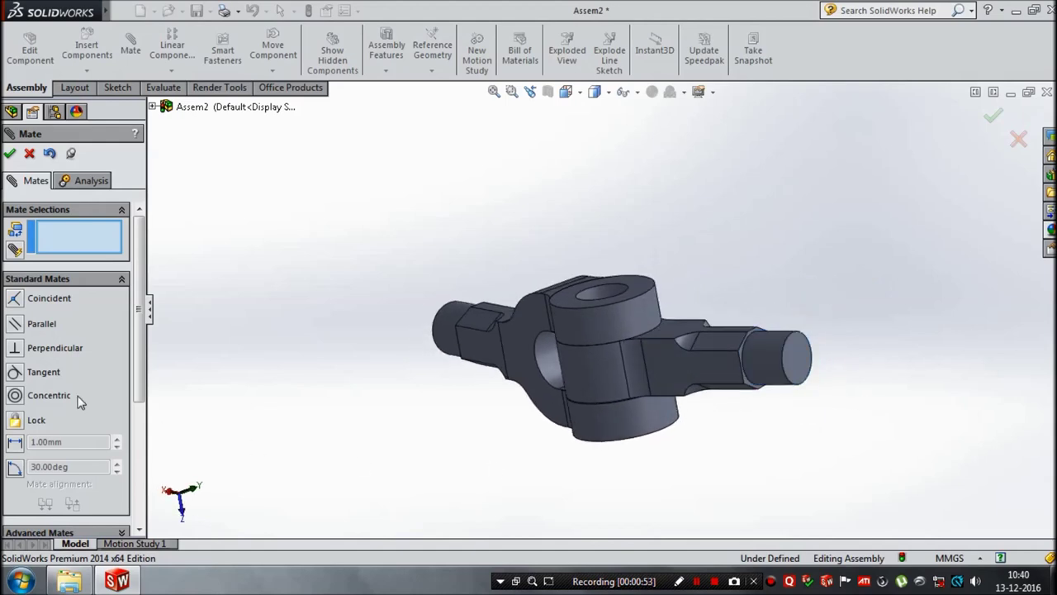
pyautogui.click(473, 361)
pyautogui.click(705, 355)
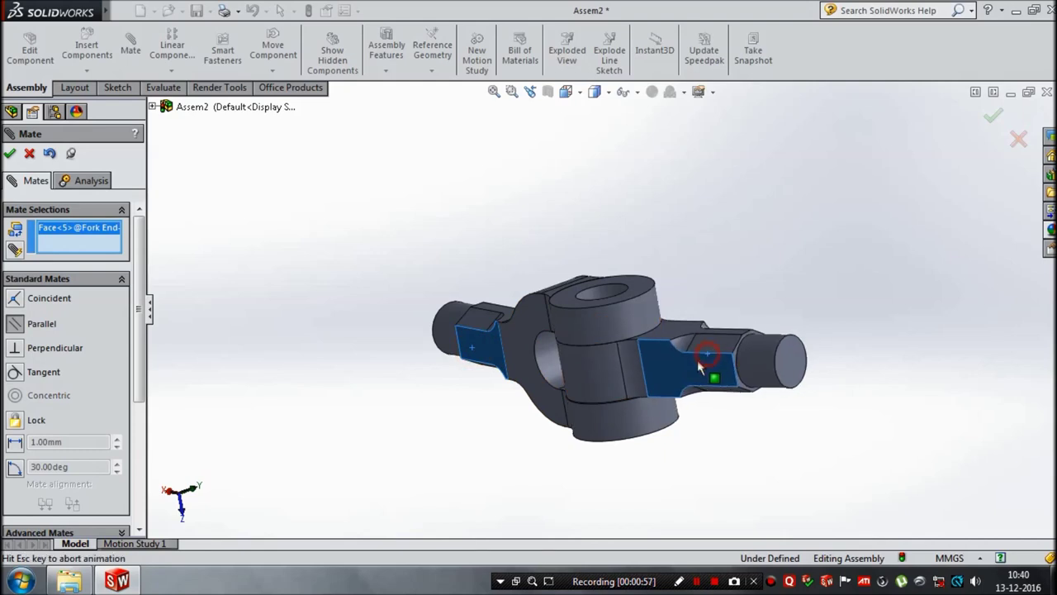
pyautogui.click(10, 153)
pyautogui.click(10, 154)
pyautogui.moveTo(210, 337)
pyautogui.mouseDown(button='middle')
pyautogui.moveTo(331, 315)
pyautogui.moveTo(300, 351)
pyautogui.mouseUp(button='middle')
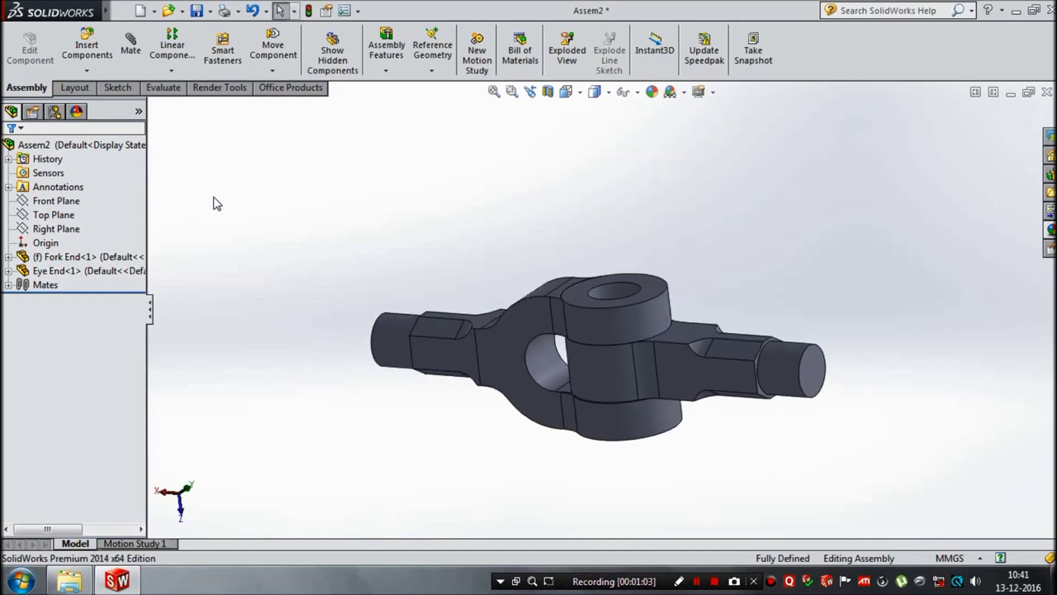
pyautogui.click(86, 48)
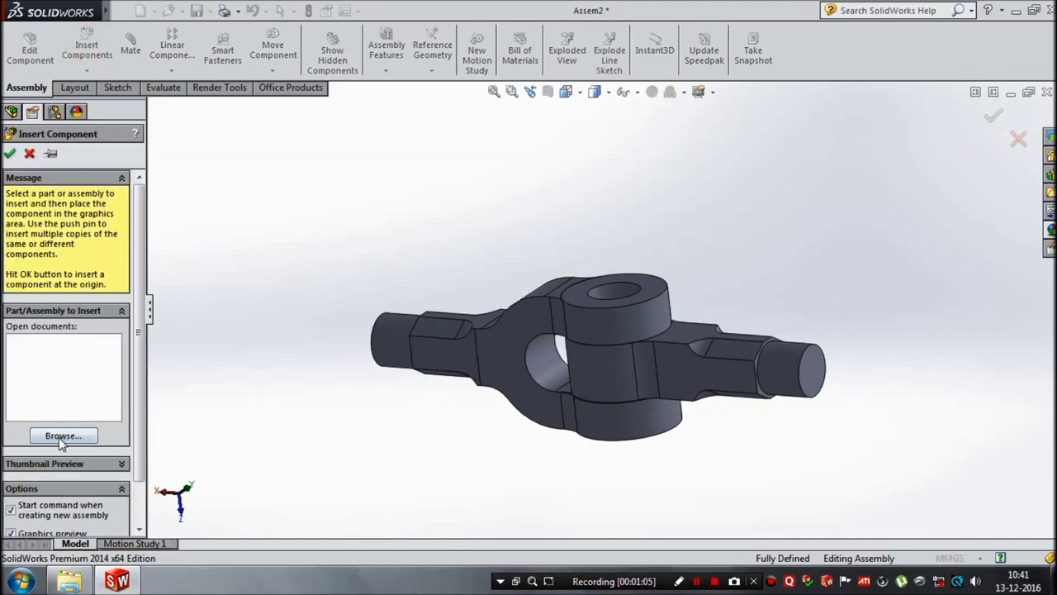
# Insert the Knuckle Pin part and place it beside the joint
pyautogui.click(59, 437)
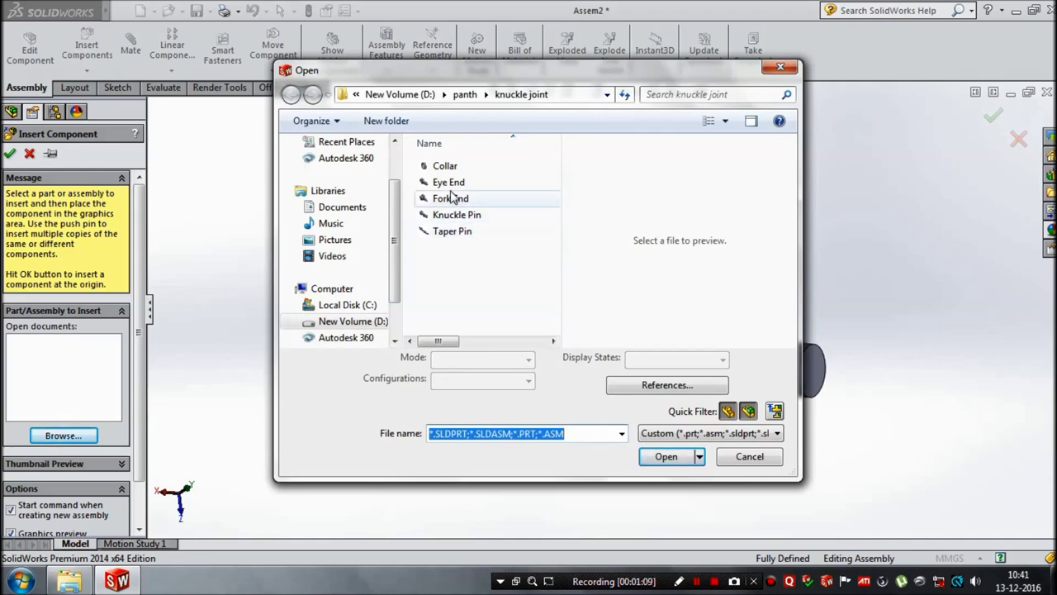
pyautogui.click(455, 214)
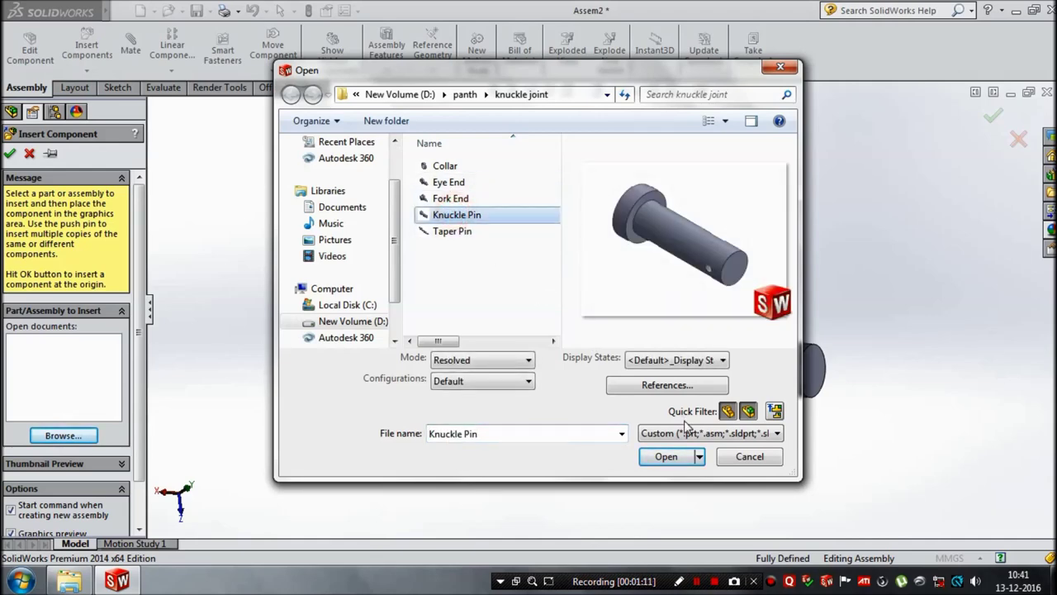
pyautogui.click(659, 456)
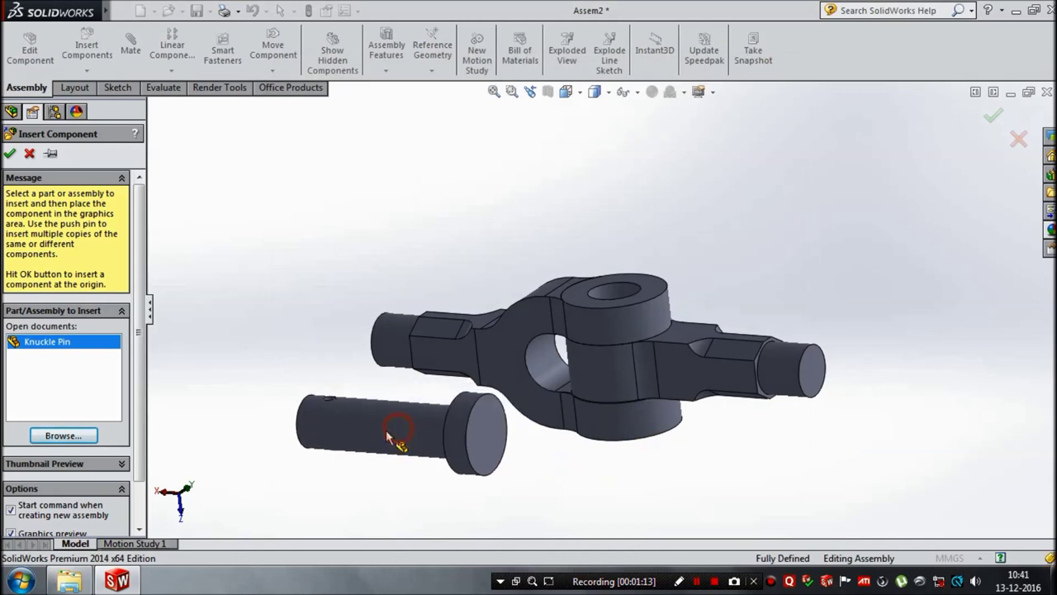
pyautogui.click(403, 442)
# Mate the knuckle pin concentric with the fork end hole, flipping its alignment
pyautogui.click(128, 52)
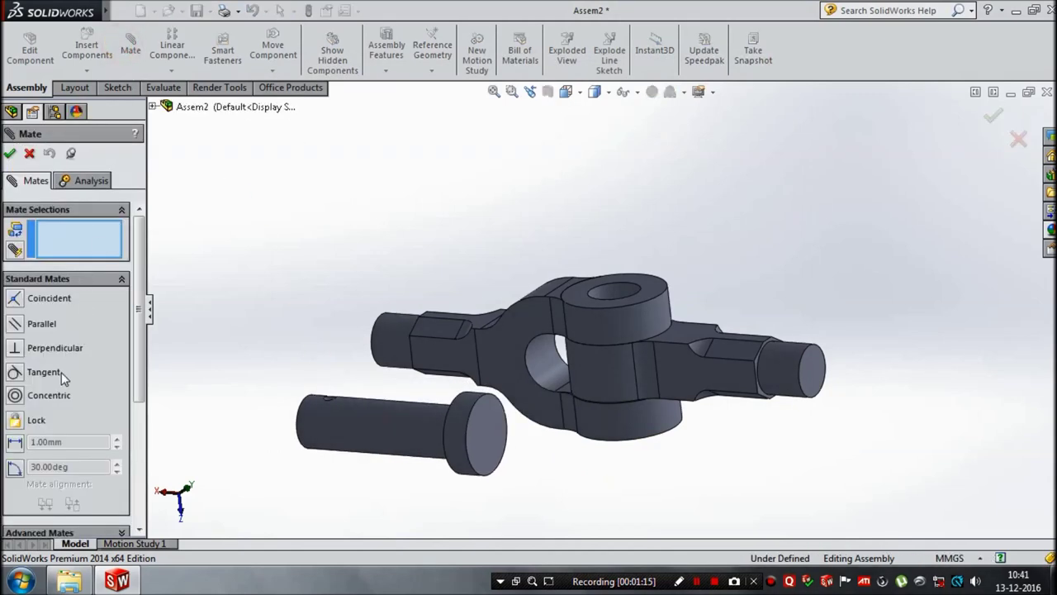
pyautogui.click(372, 434)
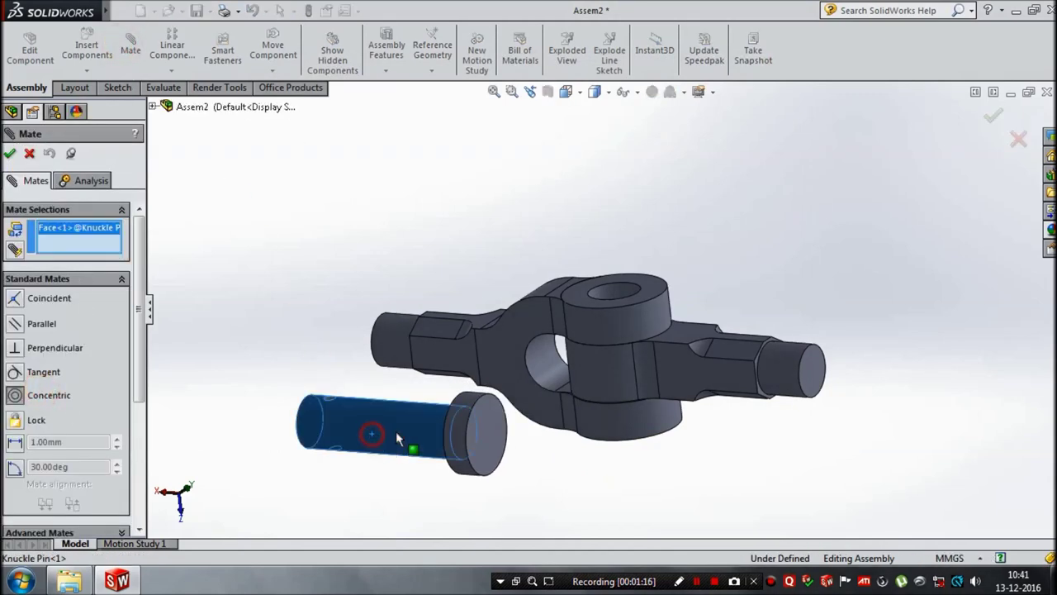
pyautogui.click(604, 296)
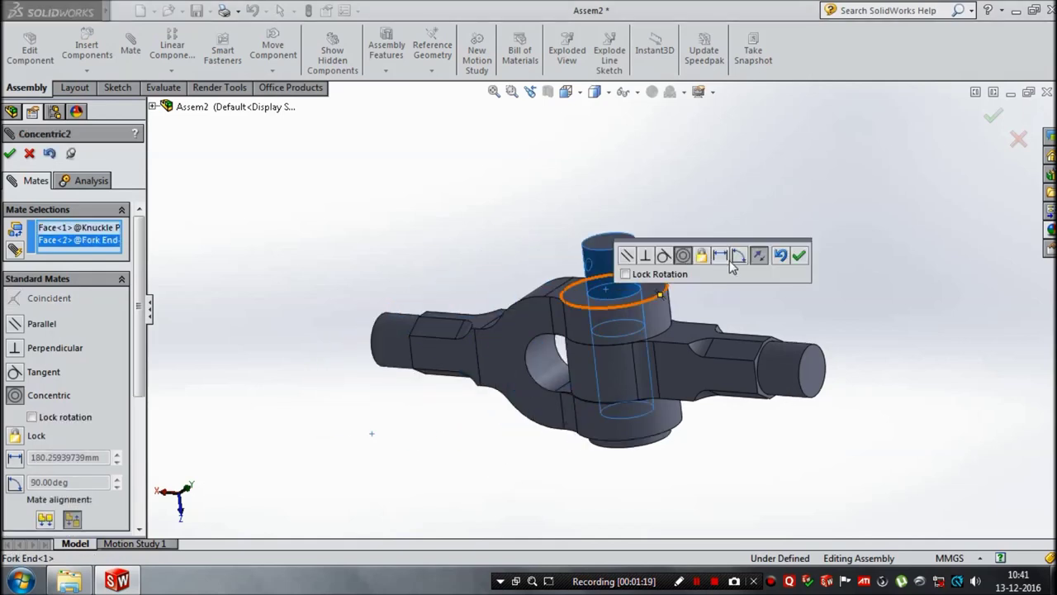
pyautogui.click(759, 257)
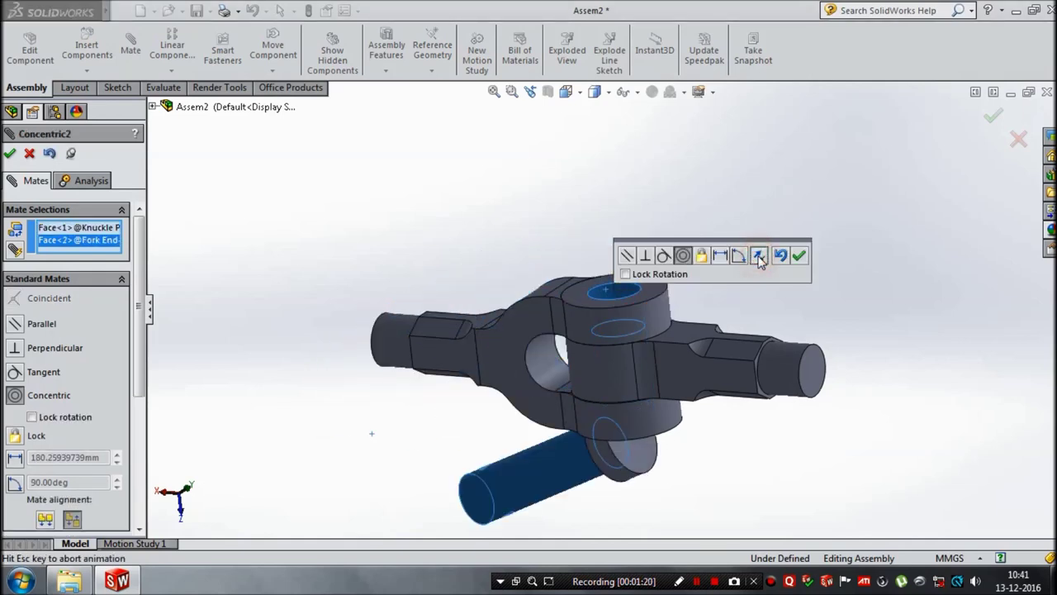
pyautogui.click(799, 258)
# Make the pin's shoulder face coincident with the fork end's top boss face
pyautogui.scroll(3, 444, 290)
pyautogui.moveTo(444, 290); pyautogui.dragTo(528, 284, button='middle')
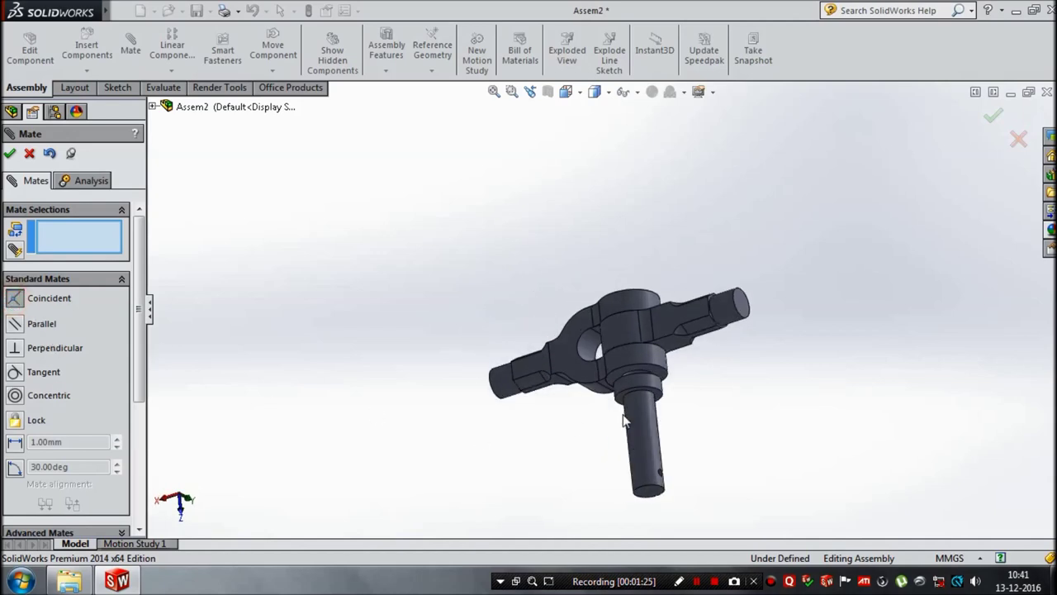
pyautogui.scroll(-5, 608, 422)
pyautogui.click(635, 316)
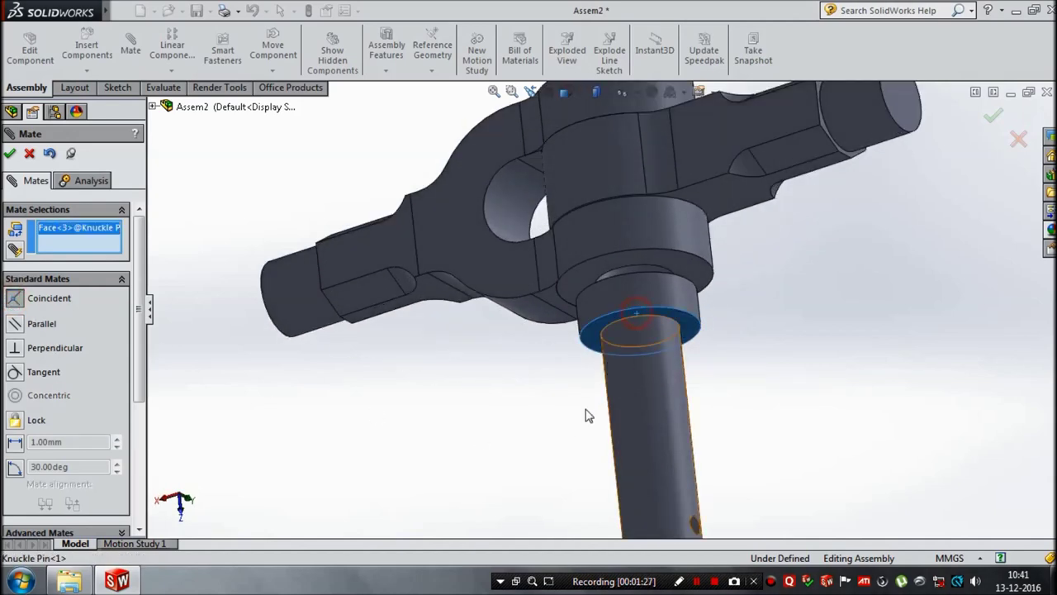
pyautogui.scroll(3, 589, 406)
pyautogui.moveTo(500, 391)
pyautogui.mouseDown(button='middle')
pyautogui.moveTo(503, 404)
pyautogui.moveTo(570, 356)
pyautogui.mouseUp(button='middle')
pyautogui.scroll(-4, 598, 306)
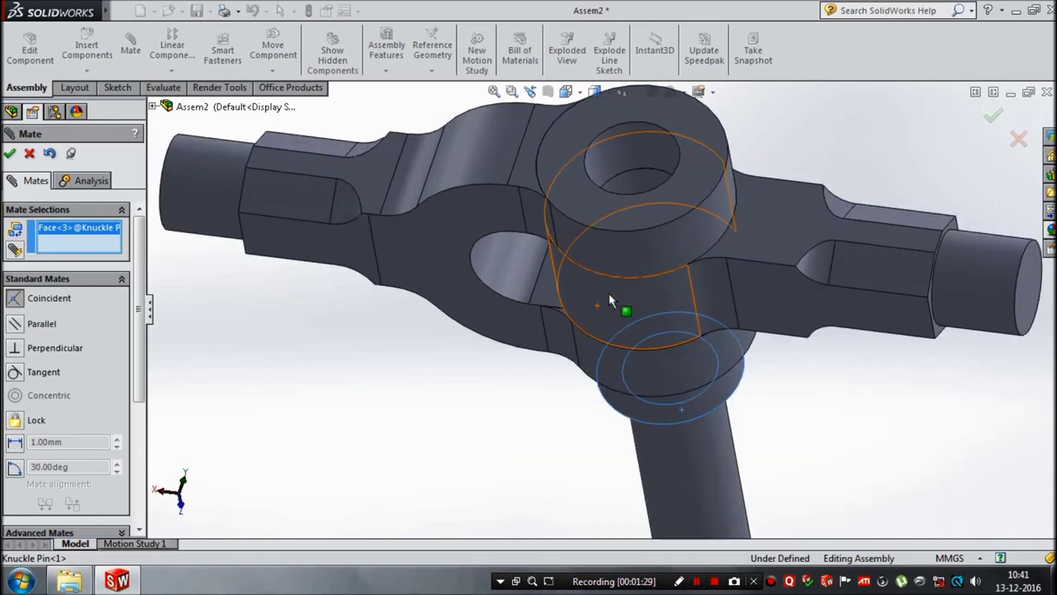
pyautogui.click(650, 217)
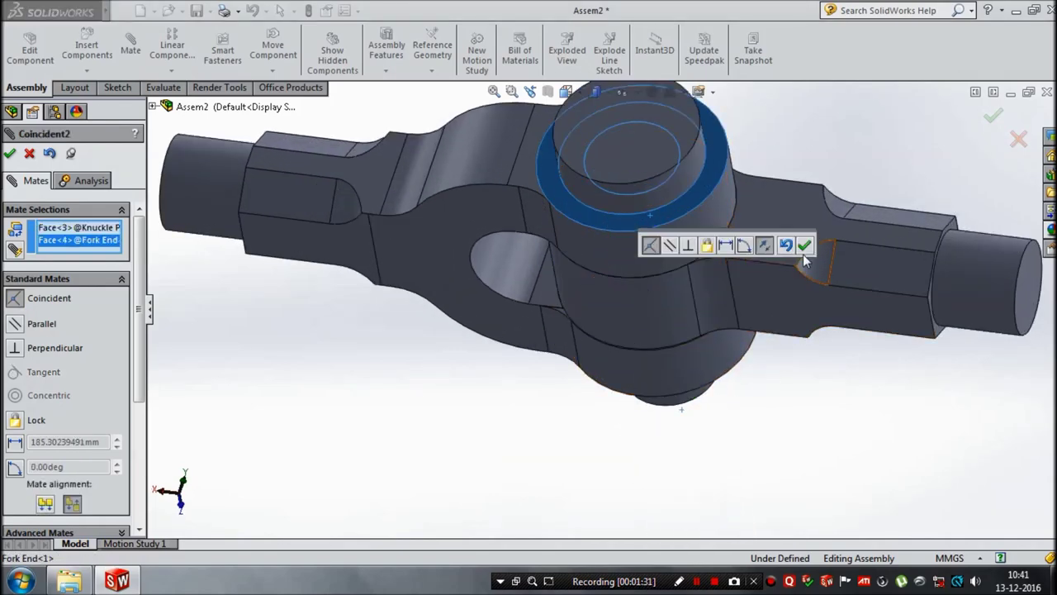
pyautogui.click(804, 245)
pyautogui.scroll(4, 654, 425)
pyautogui.moveTo(654, 425)
pyautogui.mouseDown(button='middle')
pyautogui.moveTo(680, 339)
pyautogui.moveTo(597, 361)
pyautogui.mouseUp(button='middle')
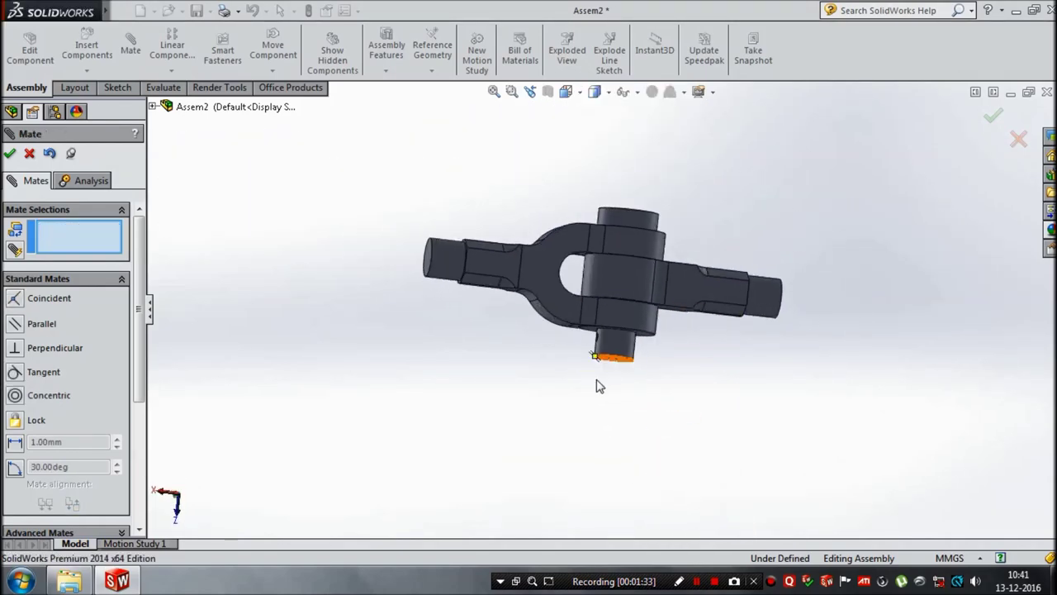
pyautogui.scroll(-4, 597, 361)
# Add a perpendicular mate between the assembly's Right Plane and the Eye End's flat face
pyautogui.click(684, 301)
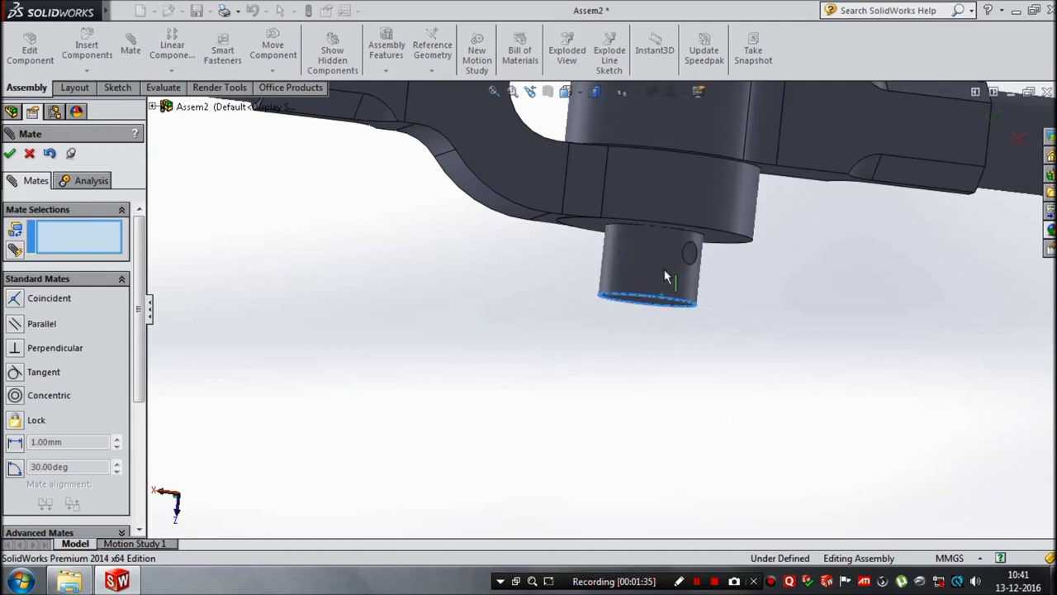
pyautogui.click(460, 382)
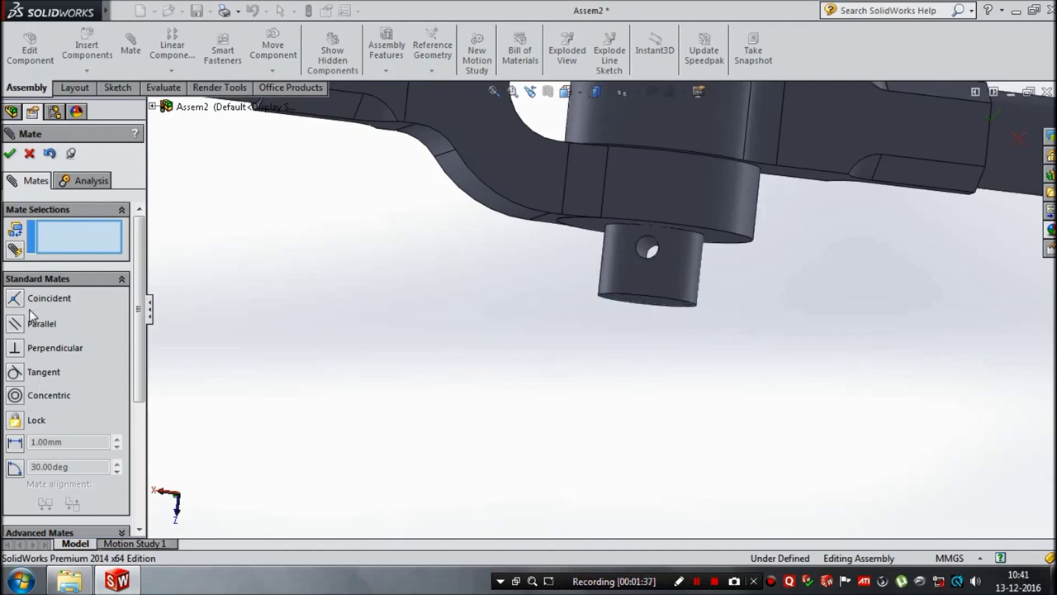
pyautogui.click(153, 108)
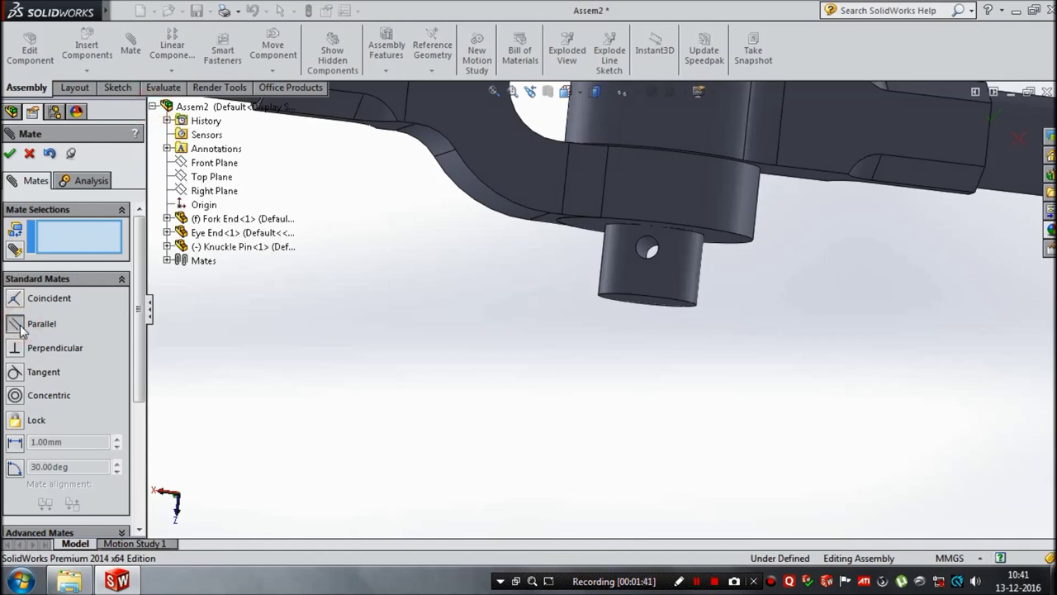
pyautogui.click(210, 191)
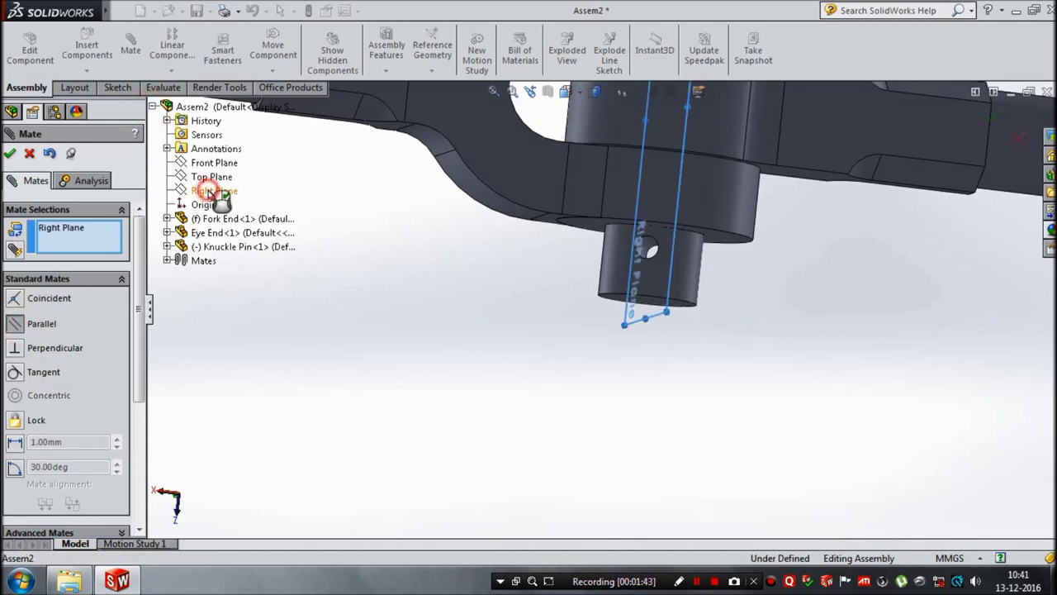
pyautogui.scroll(3, 500, 449)
pyautogui.click(731, 202)
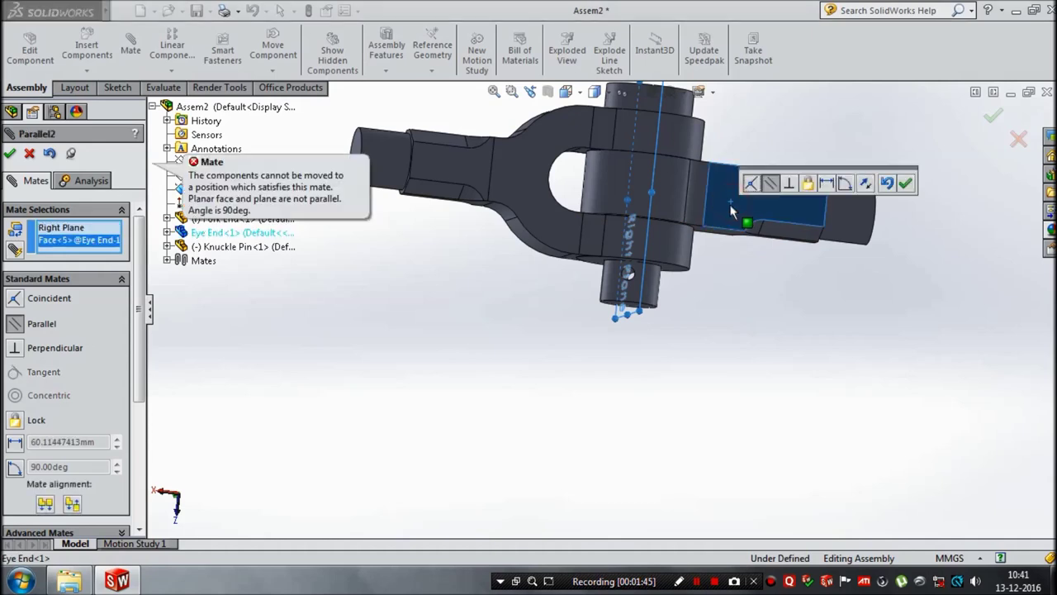
pyautogui.click(15, 325)
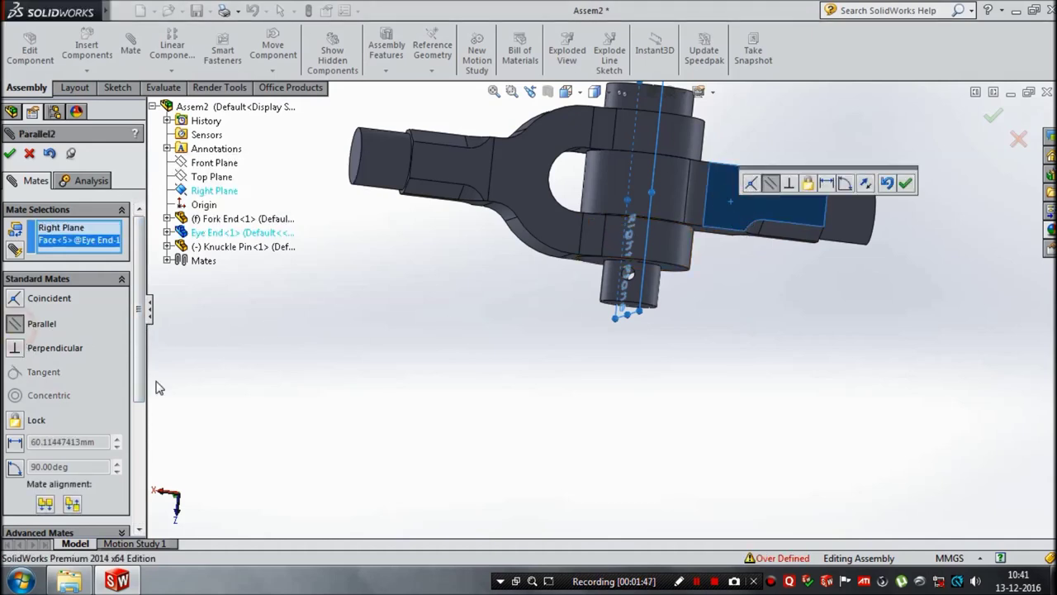
pyautogui.moveTo(347, 456); pyautogui.dragTo(374, 463, button='middle')
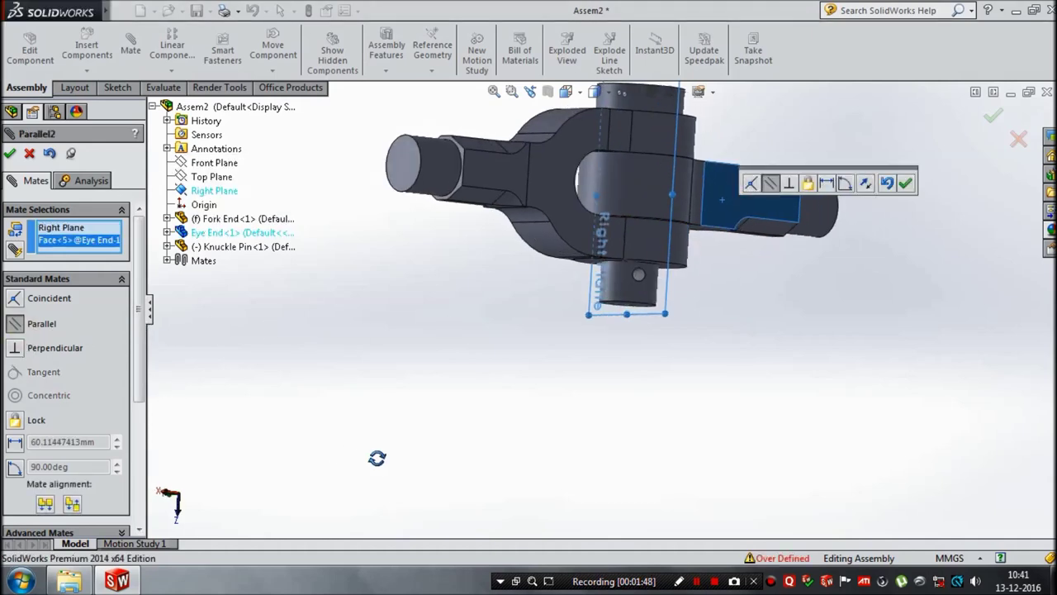
pyautogui.click(30, 350)
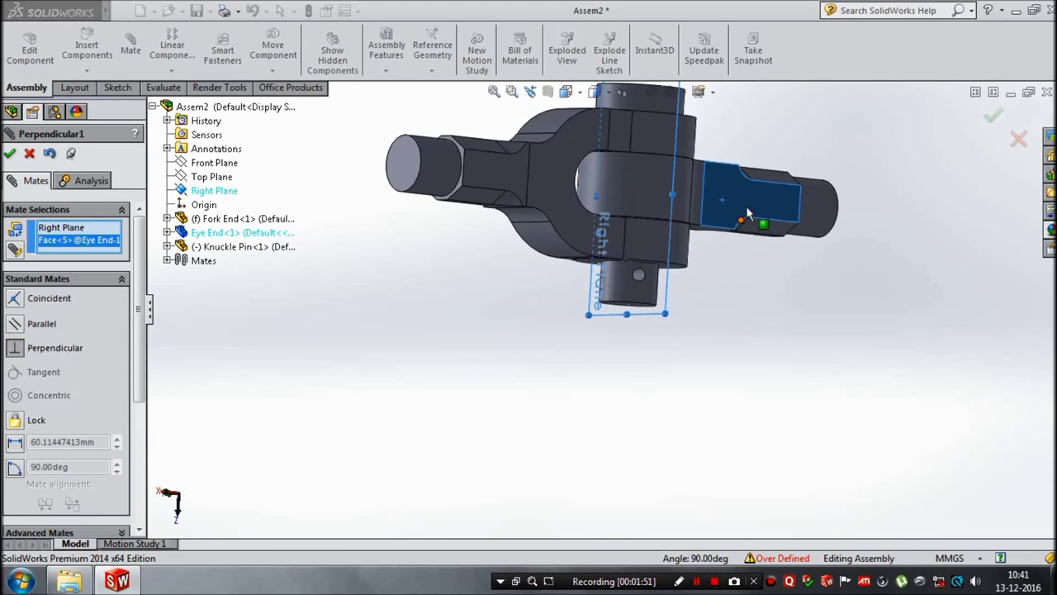
pyautogui.click(9, 156)
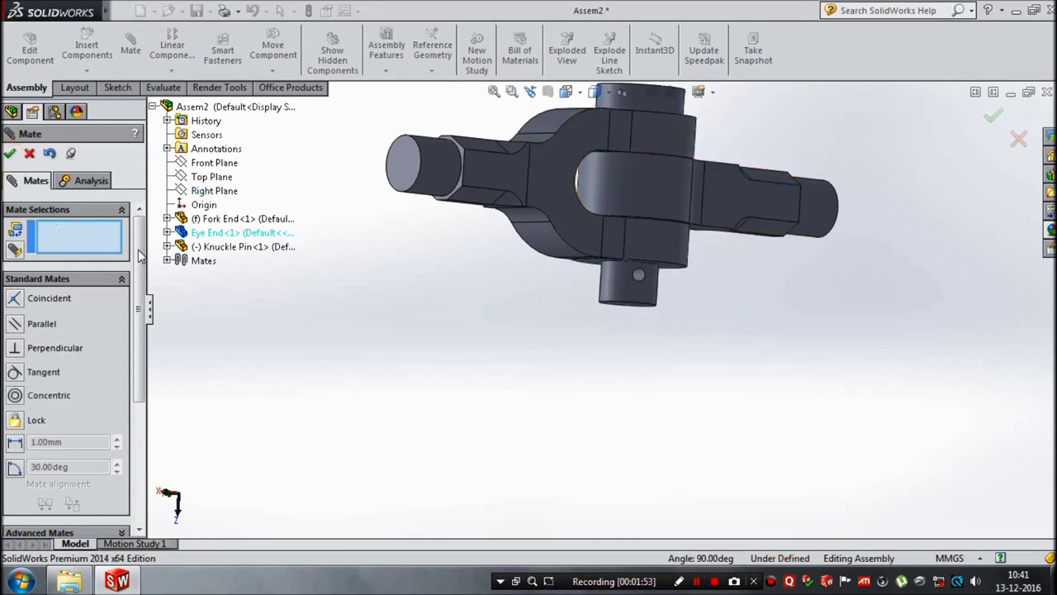
pyautogui.click(11, 154)
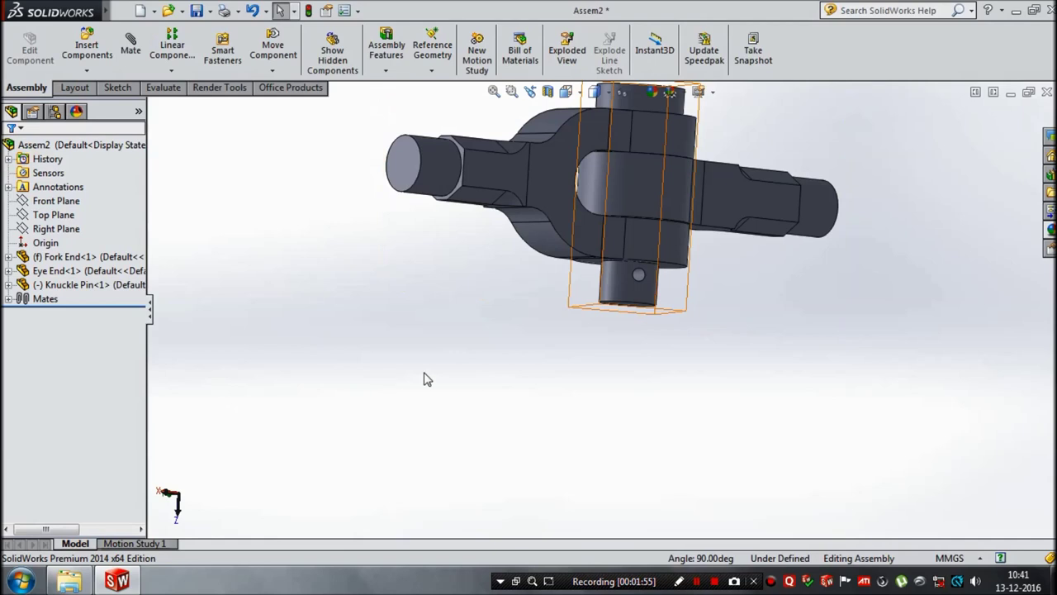
# Spin the knuckle pin to turn its cross hole
pyautogui.scroll(-3, 636, 347)
pyautogui.scroll(-2, 620, 262)
pyautogui.click(620, 262)
pyautogui.moveTo(685, 264)
pyautogui.mouseDown()
pyautogui.moveTo(750, 361)
pyautogui.moveTo(647, 386)
pyautogui.mouseUp()
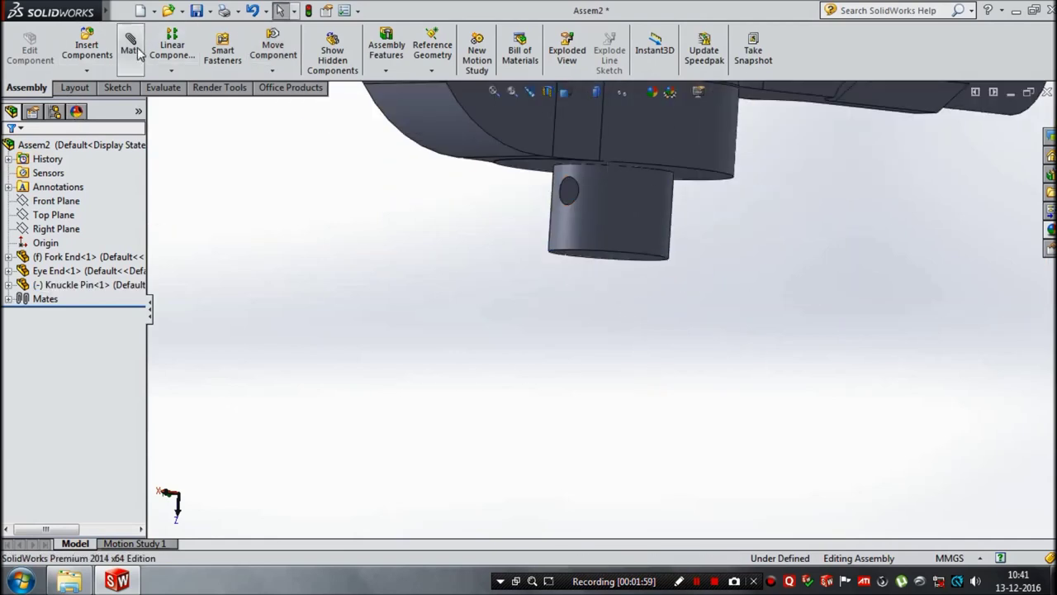
# Add a parallel mate between the Knuckle Pin's Top Plane and an Eye End flat face
pyautogui.click(130, 43)
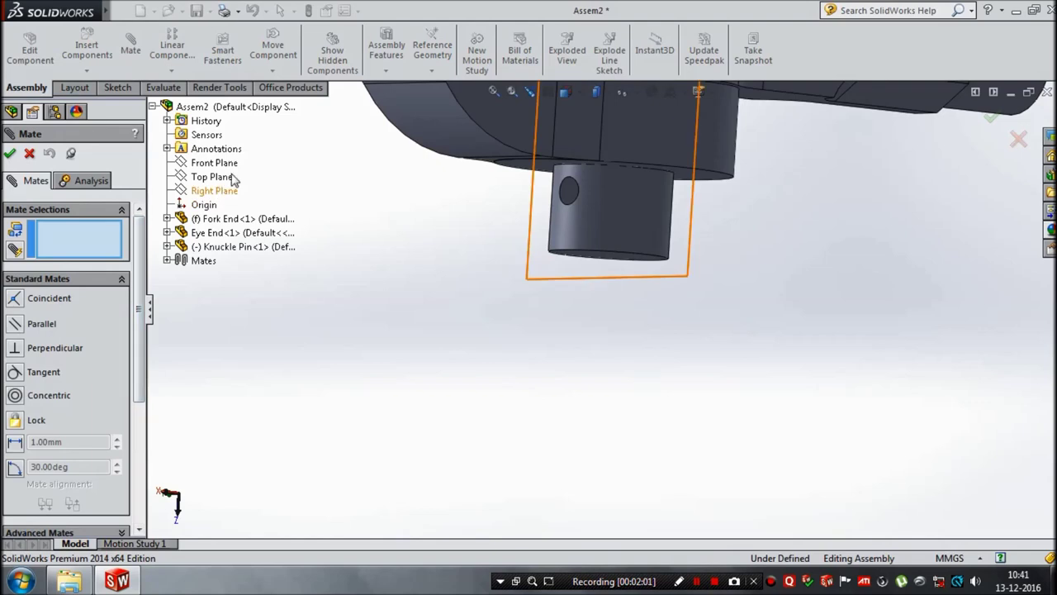
pyautogui.click(168, 246)
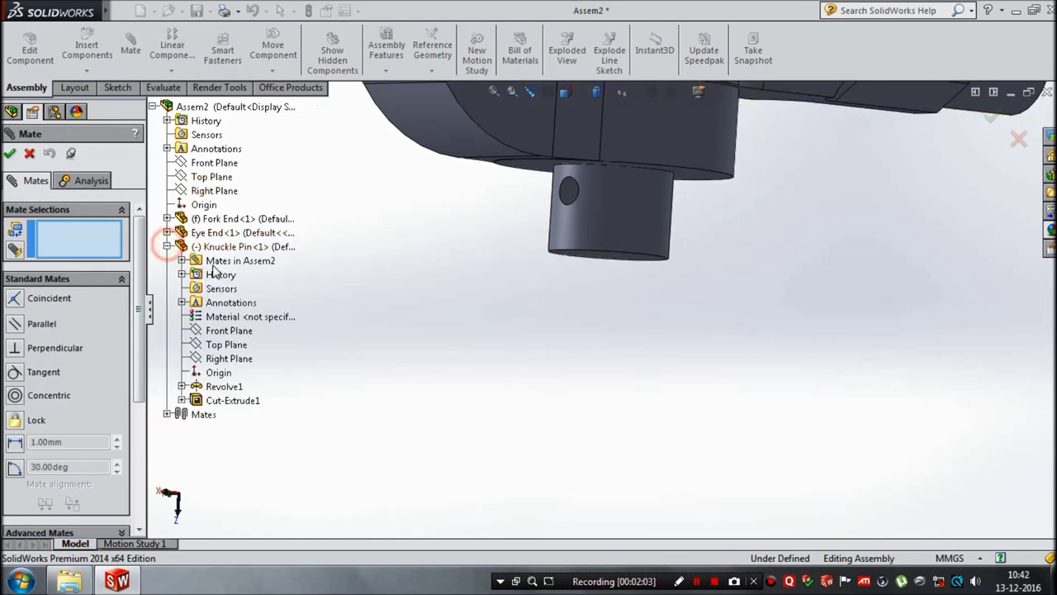
pyautogui.click(227, 345)
pyautogui.moveTo(394, 448)
pyautogui.mouseDown(button='middle')
pyautogui.moveTo(347, 469)
pyautogui.moveTo(347, 481)
pyautogui.mouseUp(button='middle')
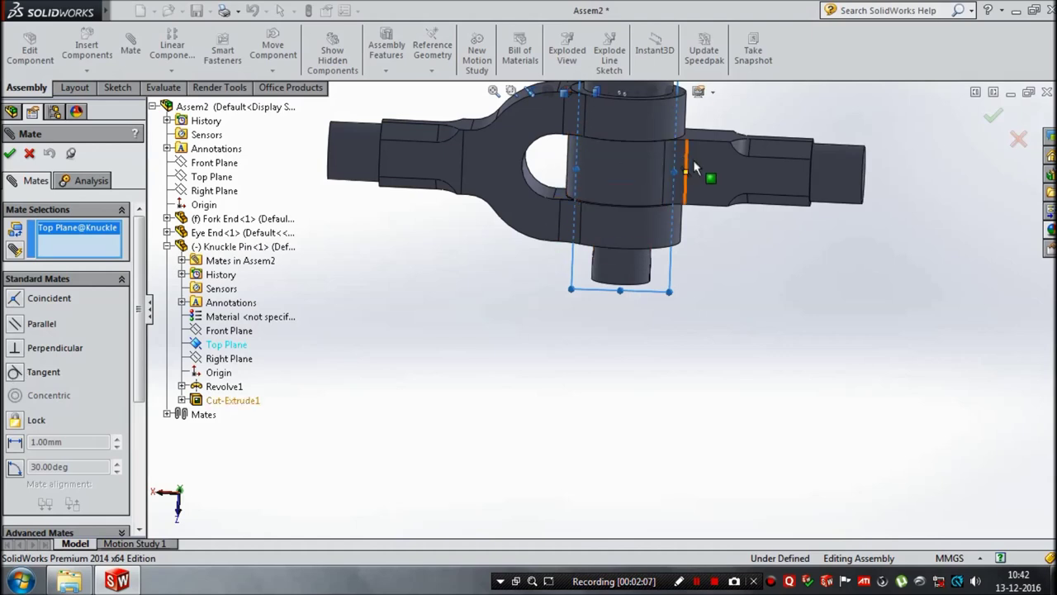
pyautogui.click(702, 163)
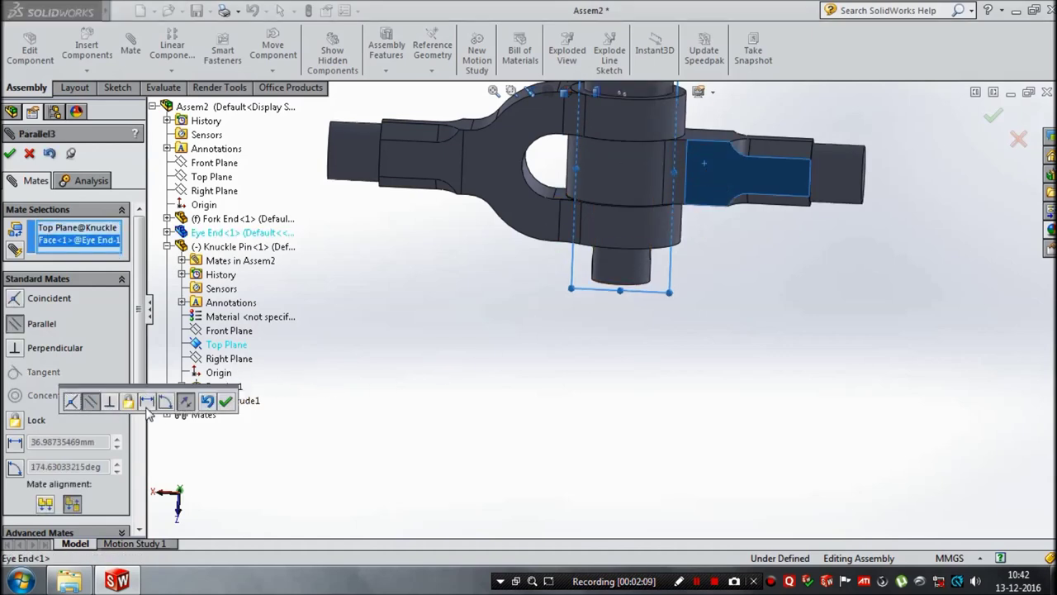
pyautogui.click(224, 402)
pyautogui.click(11, 155)
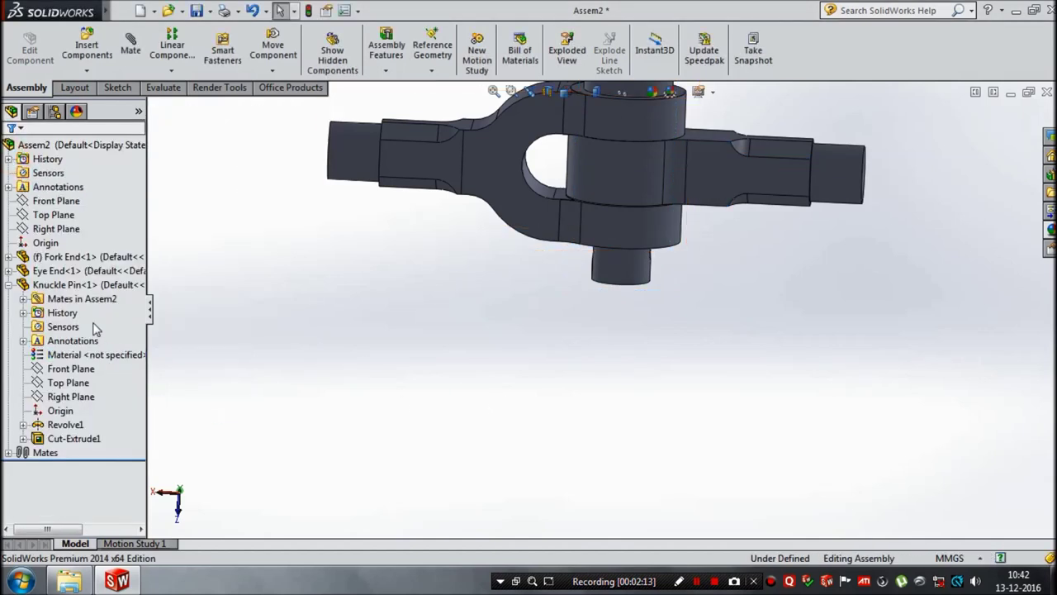
pyautogui.click(9, 285)
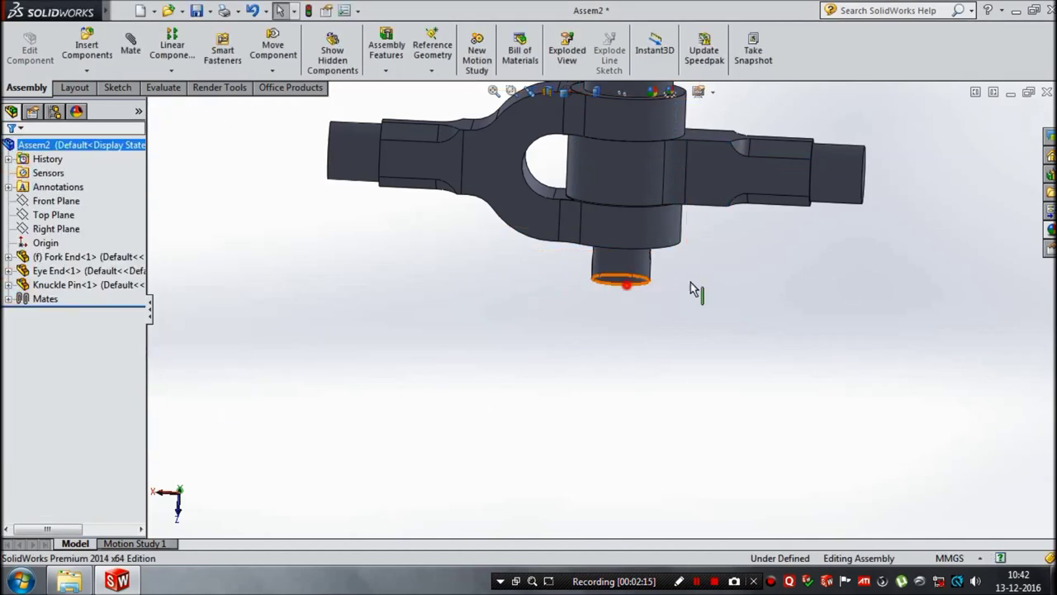
# Insert the Collar part from the knuckle joint folder, placing it below the joint
pyautogui.click(751, 395)
pyautogui.moveTo(713, 424)
pyautogui.mouseDown(button='middle')
pyautogui.moveTo(694, 425)
pyautogui.moveTo(761, 337)
pyautogui.moveTo(746, 380)
pyautogui.mouseUp(button='middle')
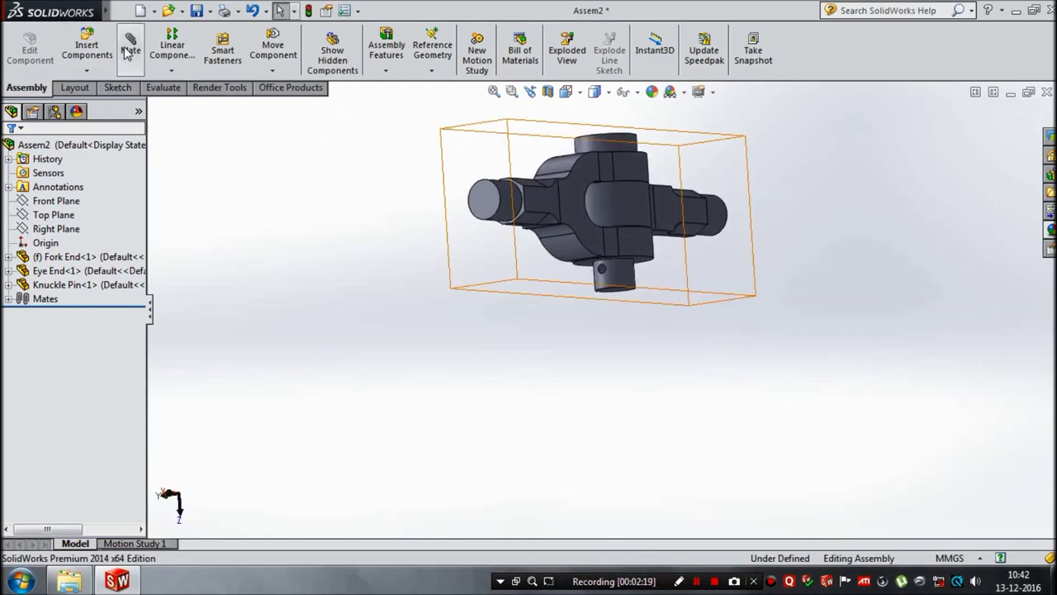
pyautogui.click(87, 47)
pyautogui.click(63, 435)
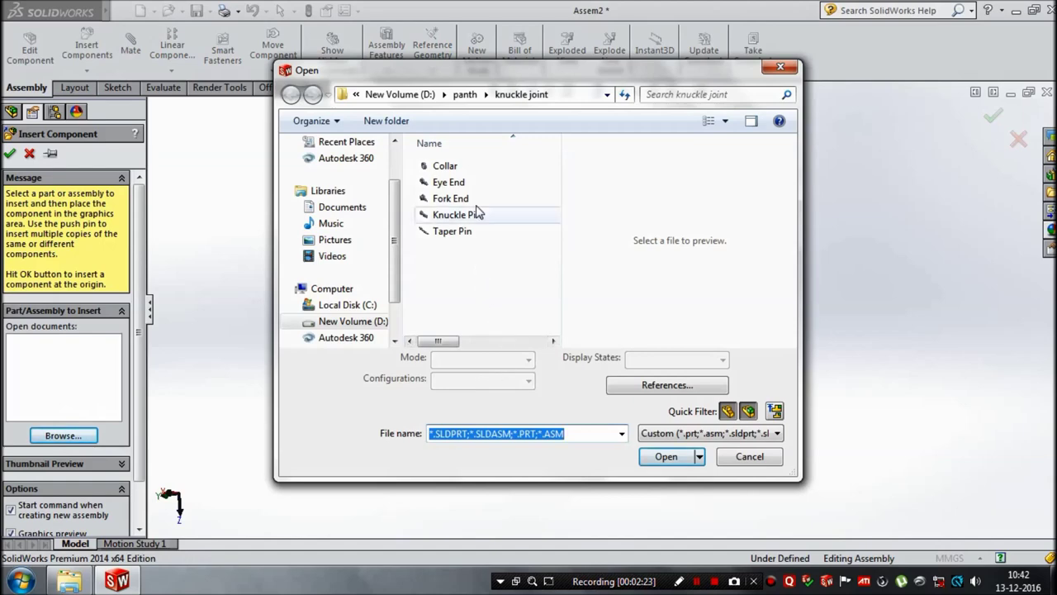
pyautogui.click(449, 166)
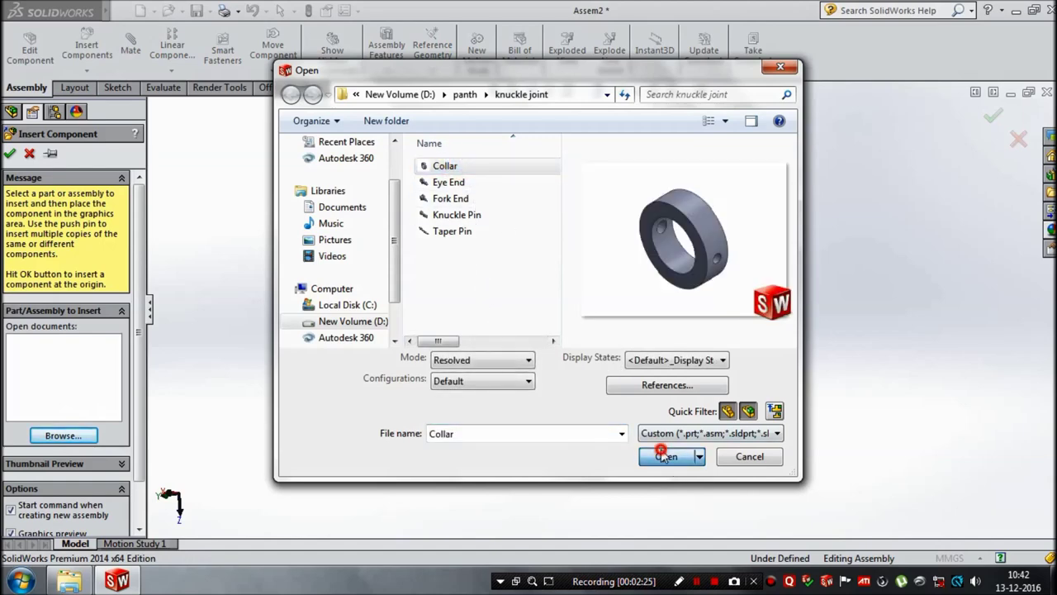
pyautogui.click(666, 456)
pyautogui.click(553, 405)
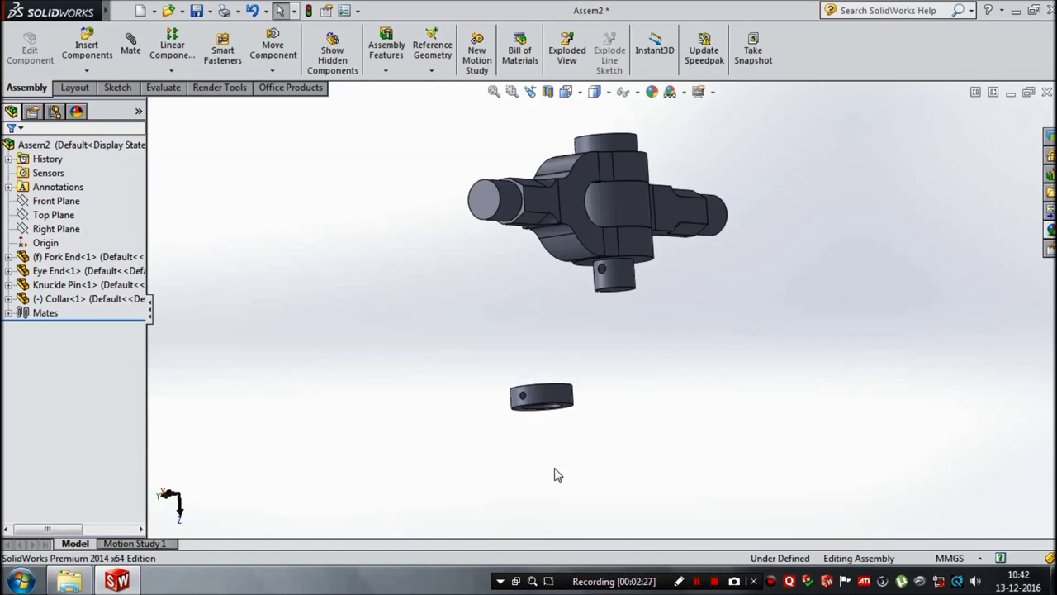
# Mate the collar's bore concentric with the knuckle pin's round face
pyautogui.click(130, 45)
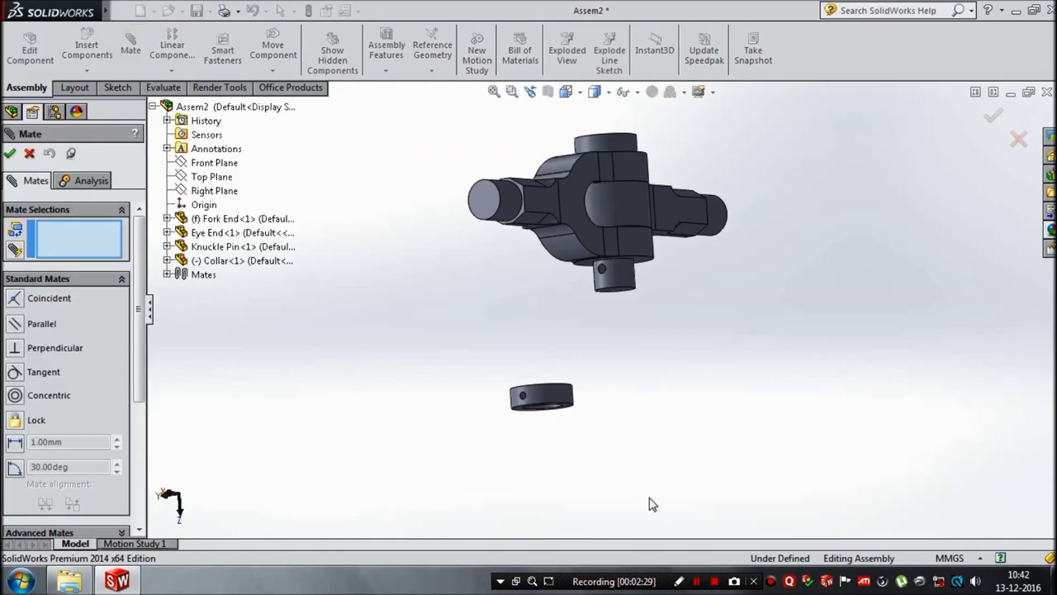
pyautogui.moveTo(651, 503); pyautogui.dragTo(627, 372, button='middle')
pyautogui.scroll(-5, 552, 368)
pyautogui.click(543, 327)
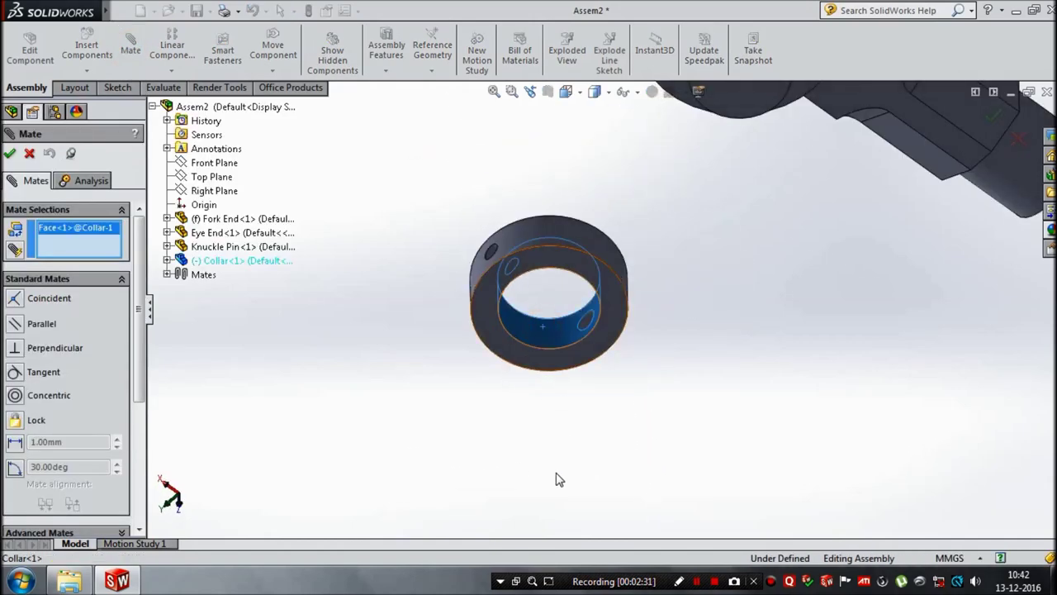
pyautogui.scroll(3, 750, 406)
pyautogui.scroll(-2, 682, 236)
pyautogui.scroll(-2, 682, 236)
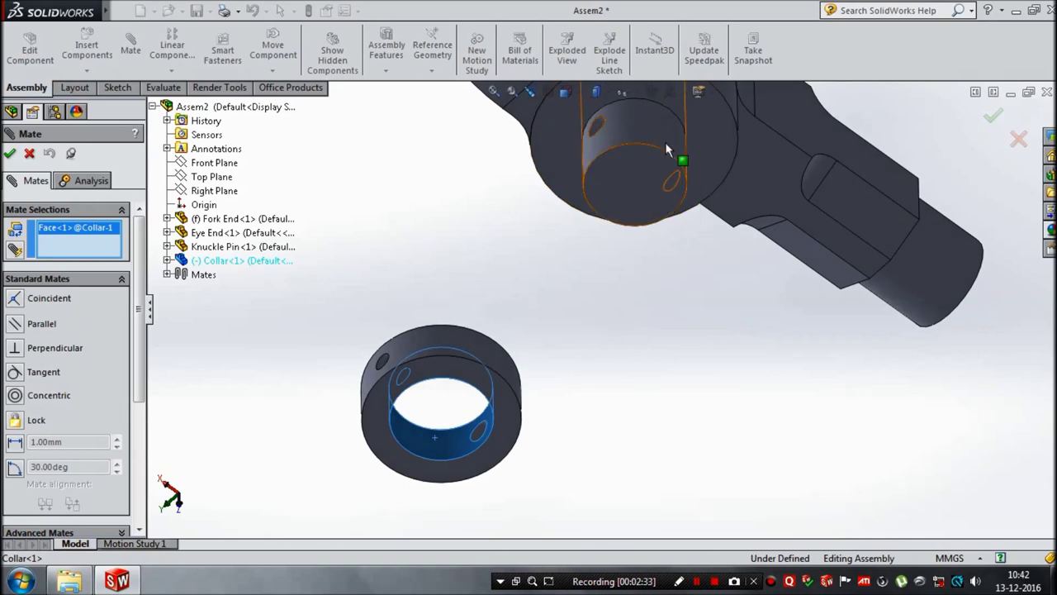
pyautogui.click(665, 141)
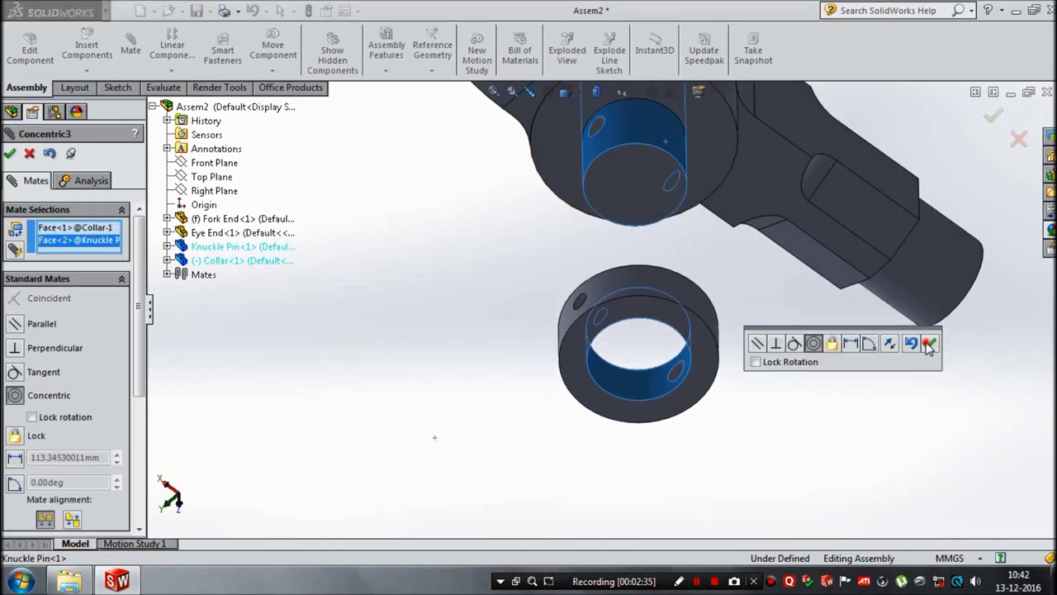
pyautogui.click(929, 344)
# Make the collar's top face coincident with the underside of the fork end
pyautogui.moveTo(873, 424)
pyautogui.mouseDown(button='middle')
pyautogui.moveTo(746, 505)
pyautogui.moveTo(391, 432)
pyautogui.mouseUp(button='middle')
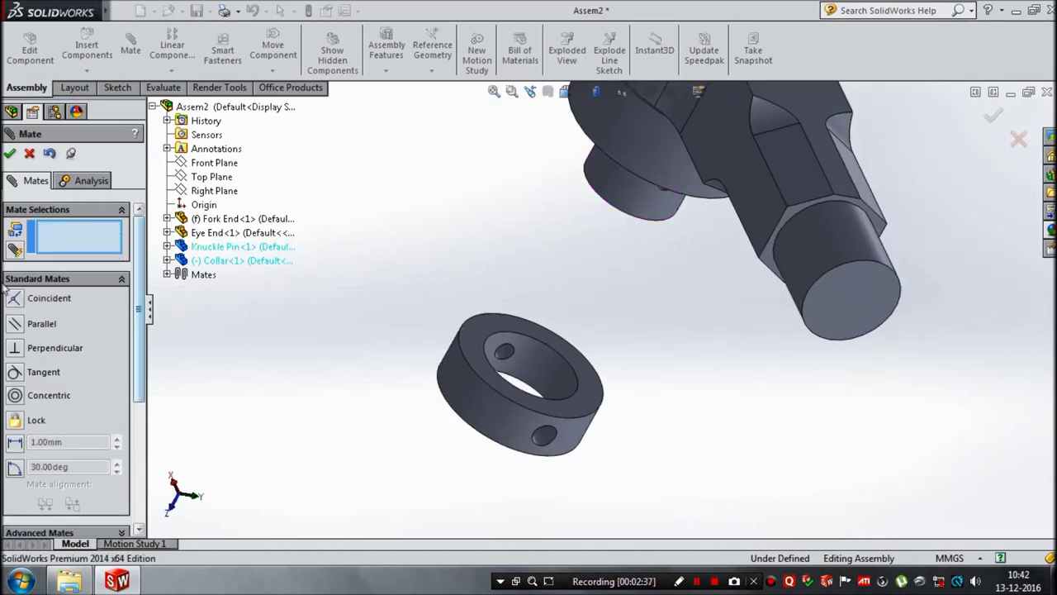
pyautogui.click(565, 406)
pyautogui.moveTo(605, 421)
pyautogui.mouseDown(button='middle')
pyautogui.moveTo(566, 303)
pyautogui.moveTo(512, 223)
pyautogui.moveTo(415, 496)
pyautogui.moveTo(428, 438)
pyautogui.moveTo(465, 405)
pyautogui.mouseUp(button='middle')
pyautogui.scroll(-3, 649, 239)
pyautogui.scroll(-2, 562, 173)
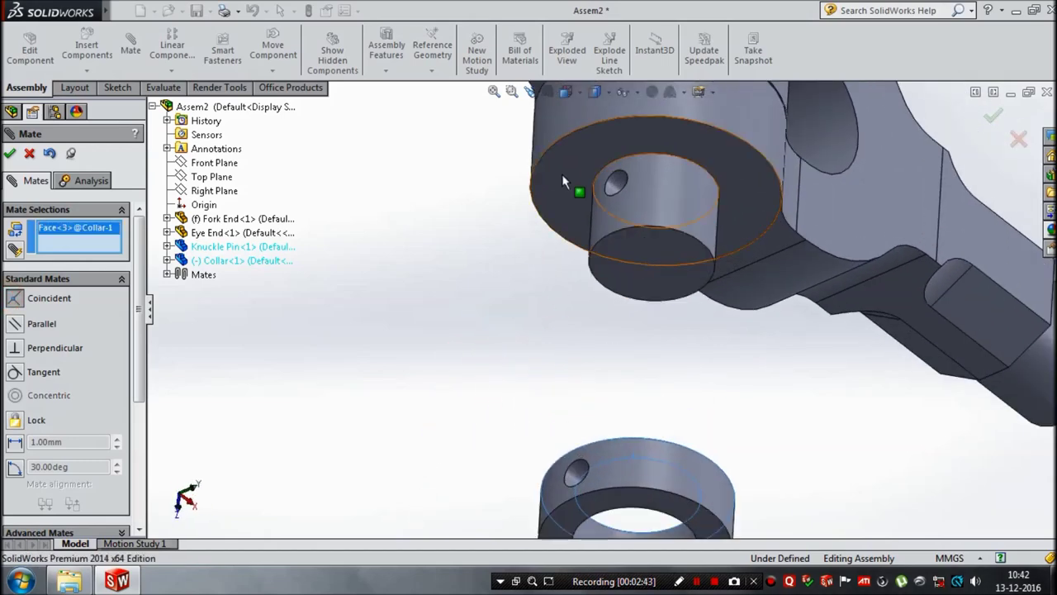
pyautogui.click(564, 173)
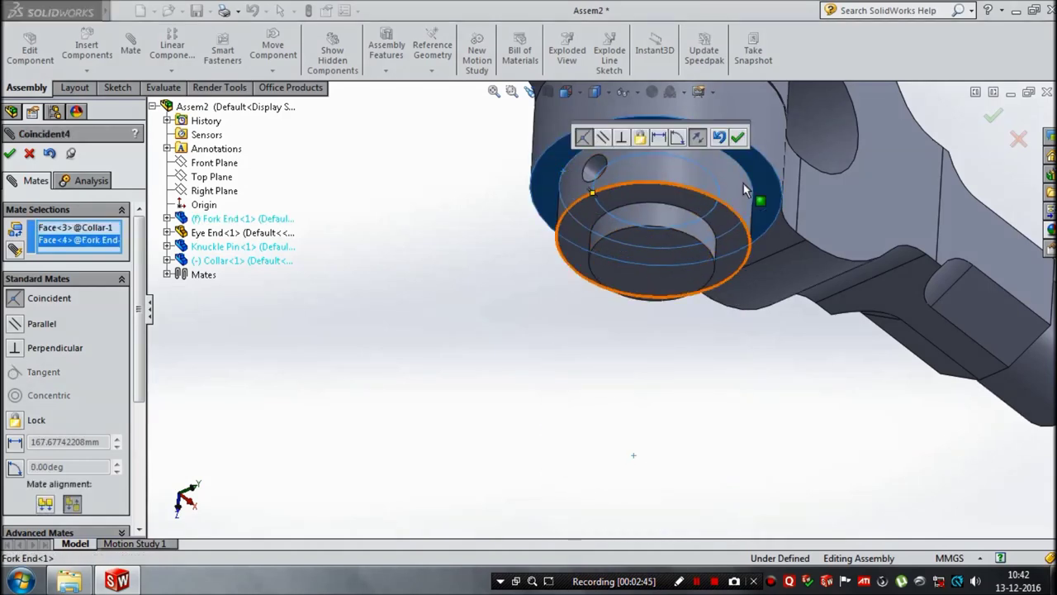
pyautogui.click(738, 137)
pyautogui.moveTo(675, 294)
pyautogui.mouseDown(button='middle')
pyautogui.moveTo(644, 382)
pyautogui.moveTo(656, 396)
pyautogui.moveTo(700, 272)
pyautogui.mouseUp(button='middle')
pyautogui.click(717, 262)
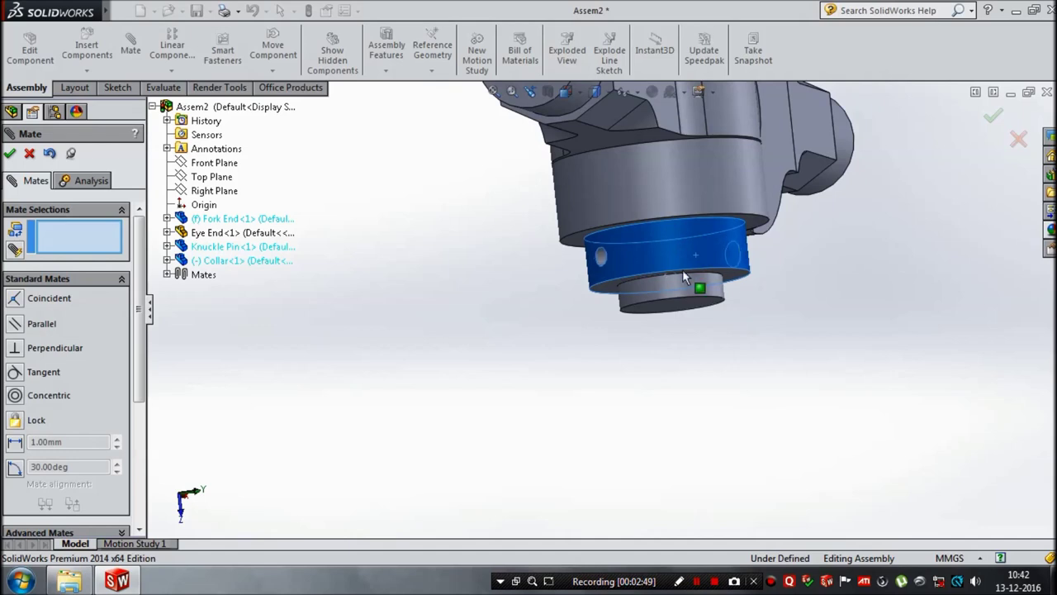
# Mate the Collar's Right Plane perpendicular to a Fork End flat face
pyautogui.click(526, 396)
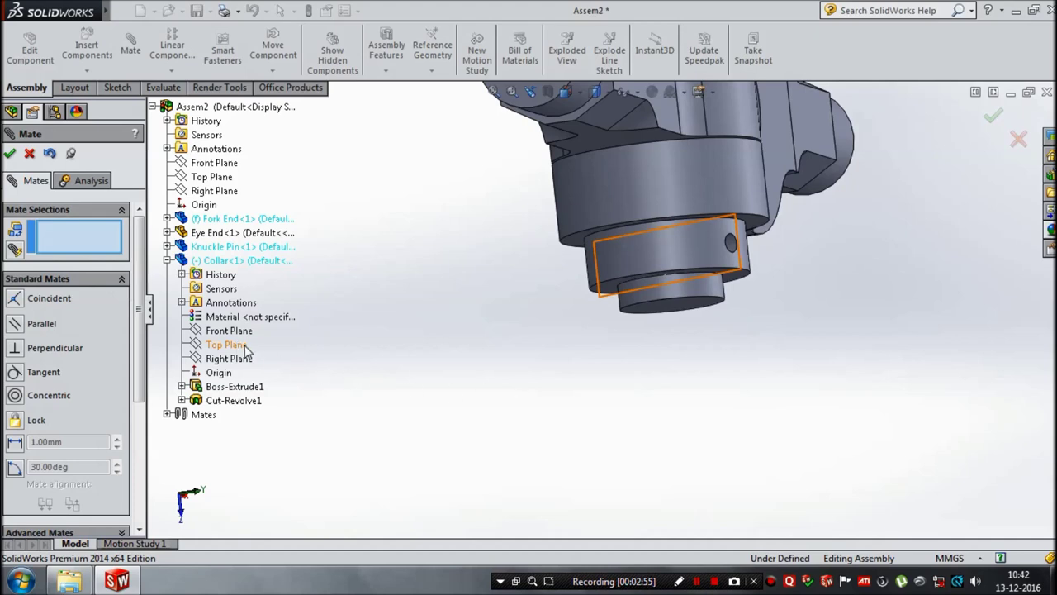
pyautogui.click(227, 361)
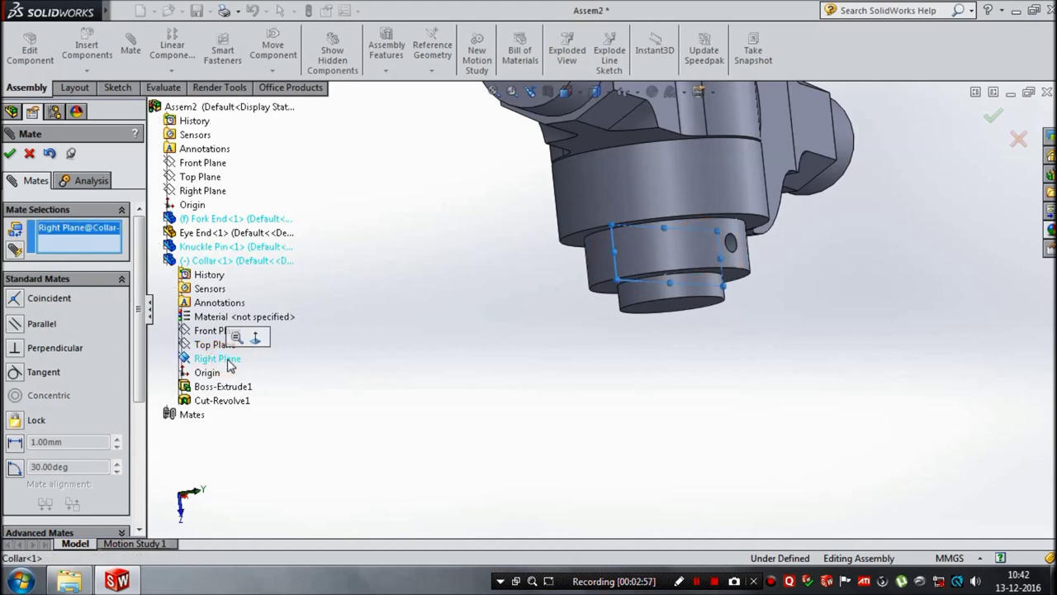
pyautogui.moveTo(484, 460); pyautogui.dragTo(707, 240, button='middle')
pyautogui.click(703, 219)
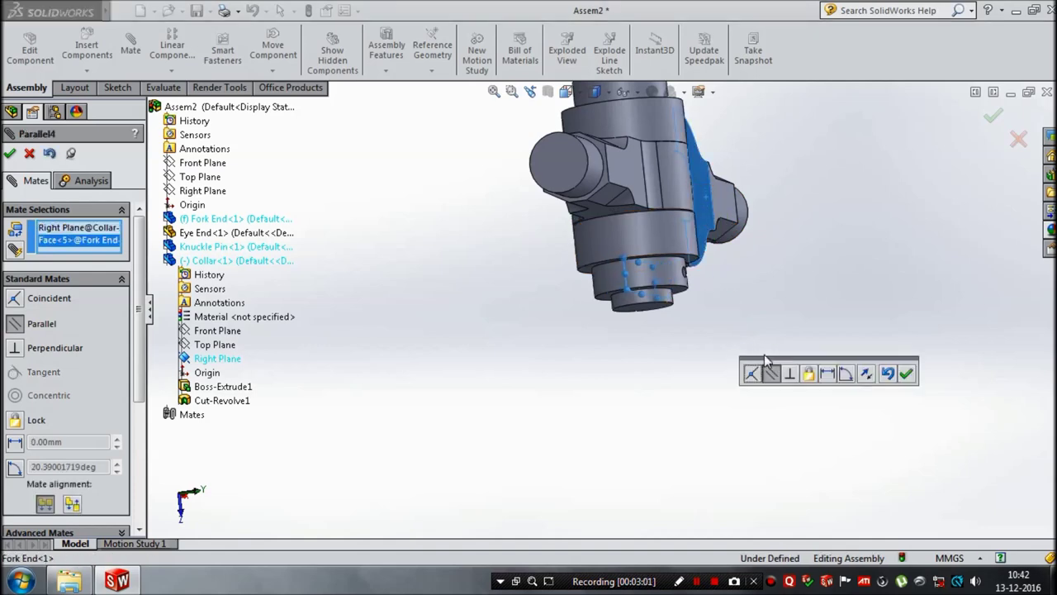
pyautogui.click(28, 351)
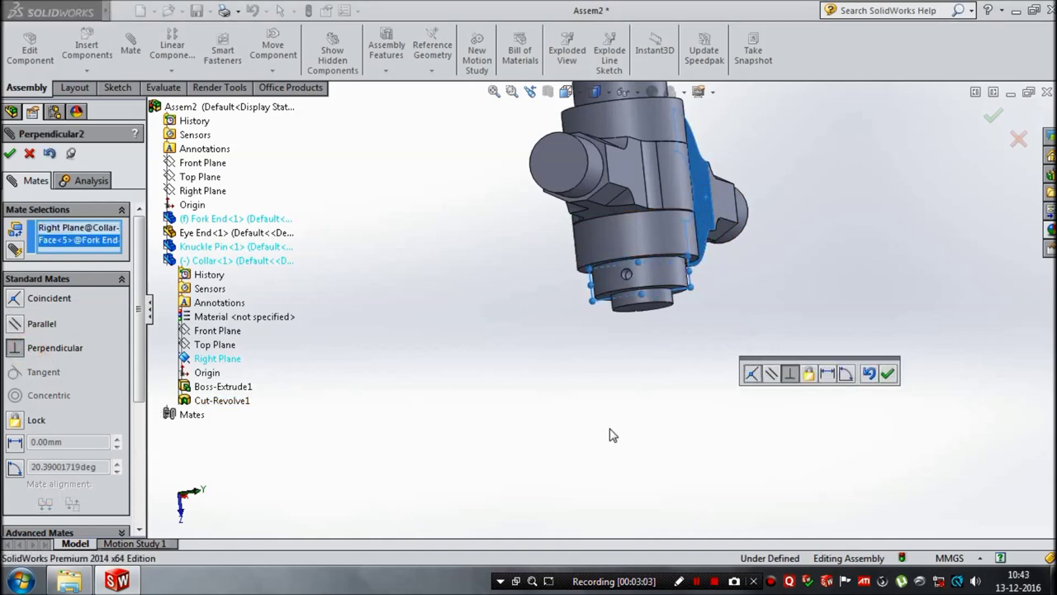
pyautogui.click(888, 374)
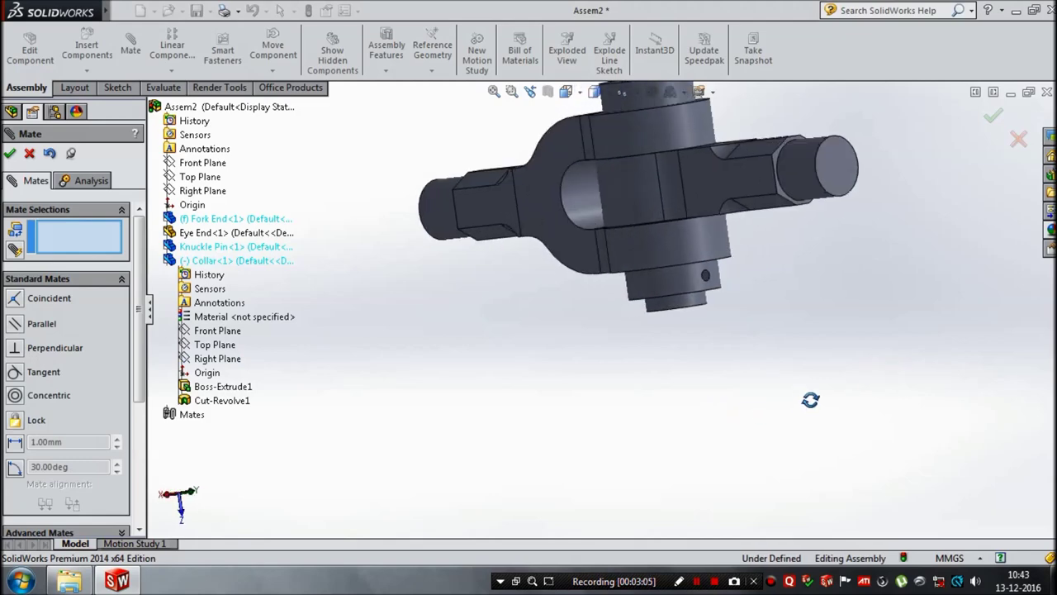
pyautogui.moveTo(537, 372); pyautogui.dragTo(699, 372, button='middle')
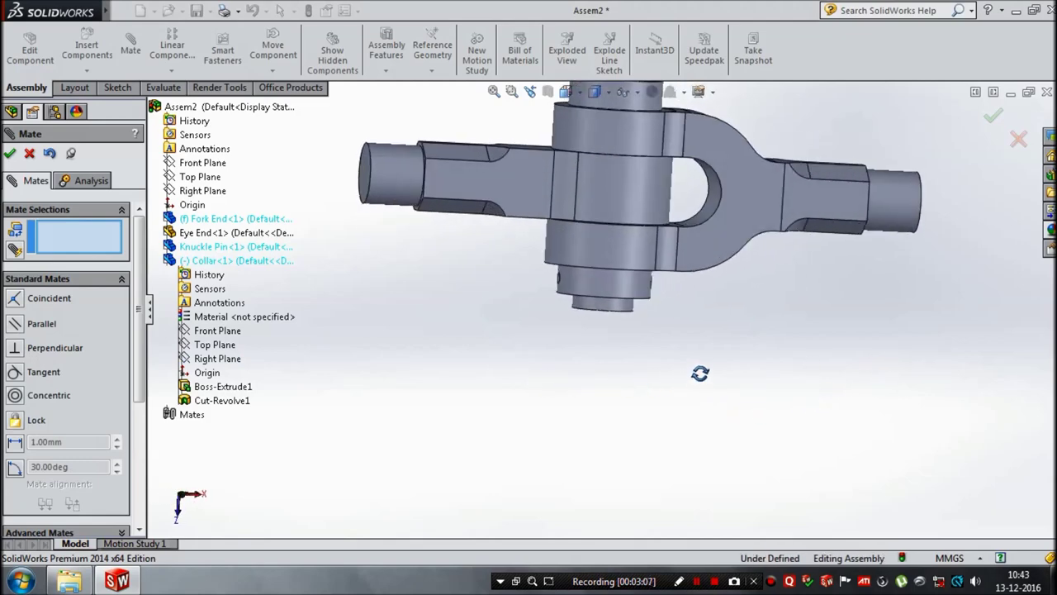
pyautogui.click(9, 154)
# Collapse the Collar's tree entry and orbit the assembly to a front-facing view
pyautogui.moveTo(444, 432)
pyautogui.mouseDown(button='middle')
pyautogui.moveTo(562, 375)
pyautogui.moveTo(553, 368)
pyautogui.moveTo(575, 411)
pyautogui.moveTo(709, 361)
pyautogui.moveTo(430, 401)
pyautogui.moveTo(352, 427)
pyautogui.moveTo(342, 448)
pyautogui.moveTo(524, 427)
pyautogui.moveTo(595, 465)
pyautogui.moveTo(573, 463)
pyautogui.moveTo(493, 382)
pyautogui.moveTo(474, 385)
pyautogui.mouseUp(button='middle')
pyautogui.scroll(3, 576, 411)
pyautogui.click(8, 300)
pyautogui.moveTo(201, 361)
pyautogui.mouseDown(button='middle')
pyautogui.moveTo(705, 380)
pyautogui.moveTo(797, 415)
pyautogui.moveTo(719, 440)
pyautogui.moveTo(701, 394)
pyautogui.mouseUp(button='middle')
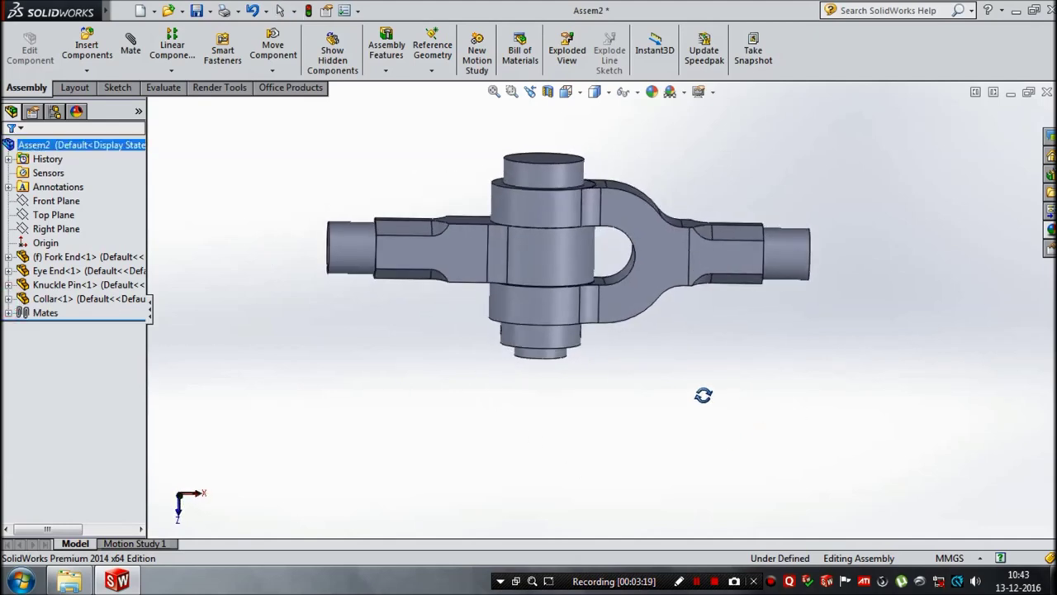
pyautogui.scroll(2, 599, 371)
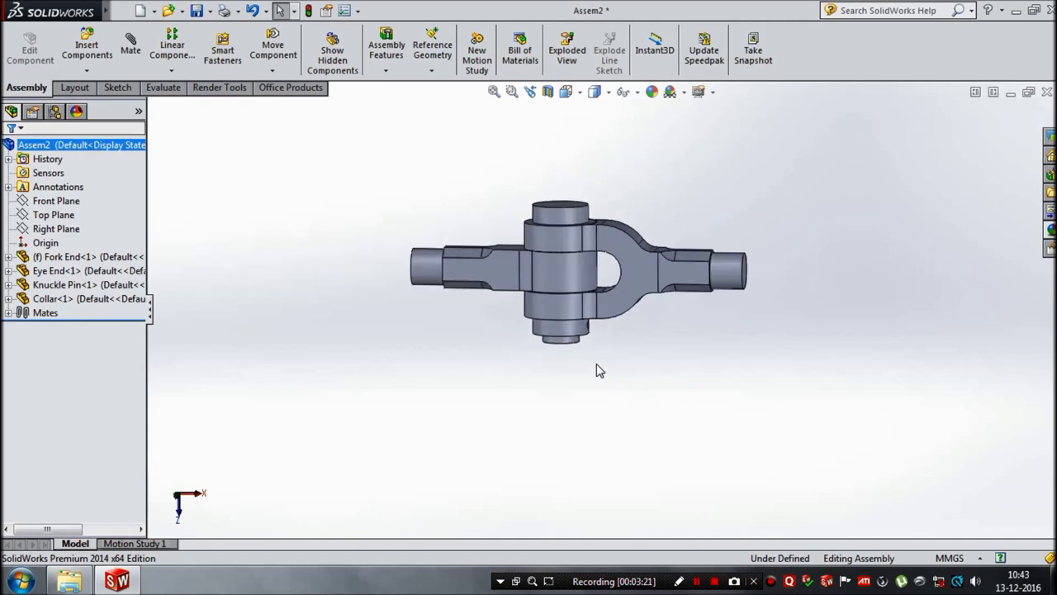
pyautogui.scroll(-1, 597, 369)
pyautogui.scroll(1, 597, 380)
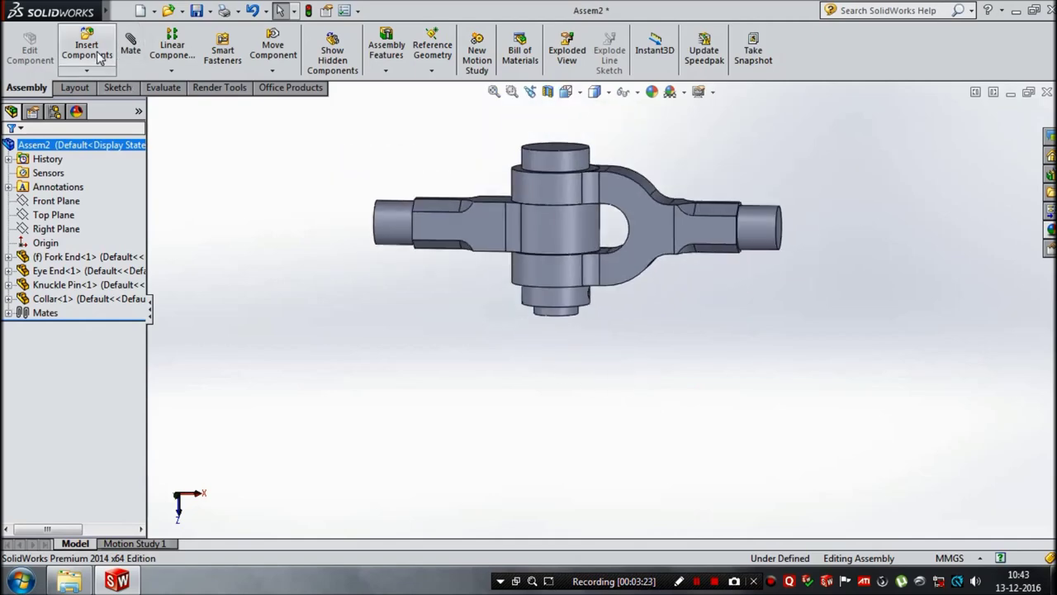
pyautogui.click(86, 48)
pyautogui.click(59, 436)
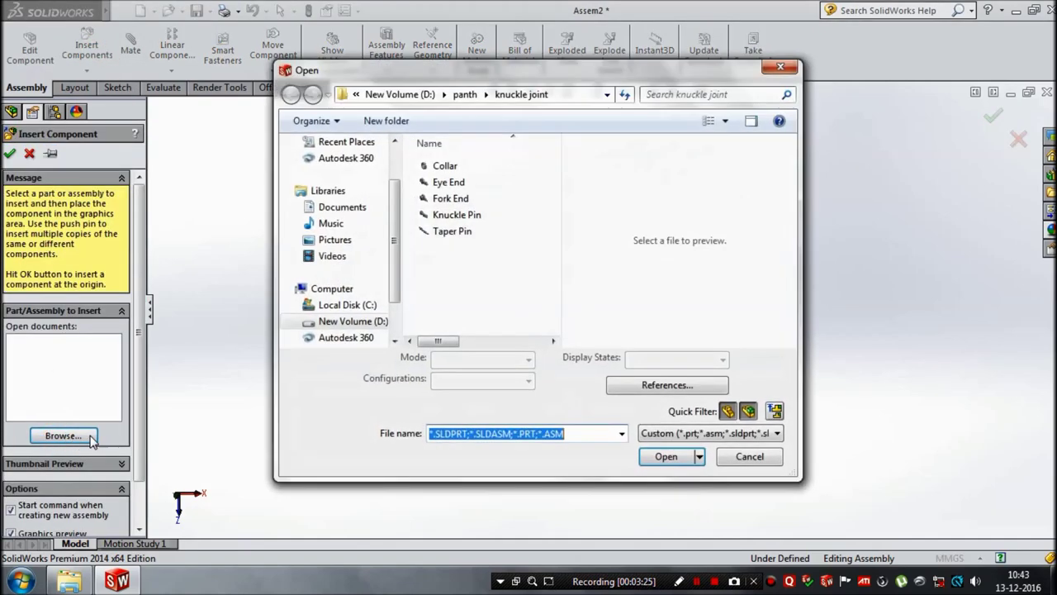
pyautogui.click(438, 231)
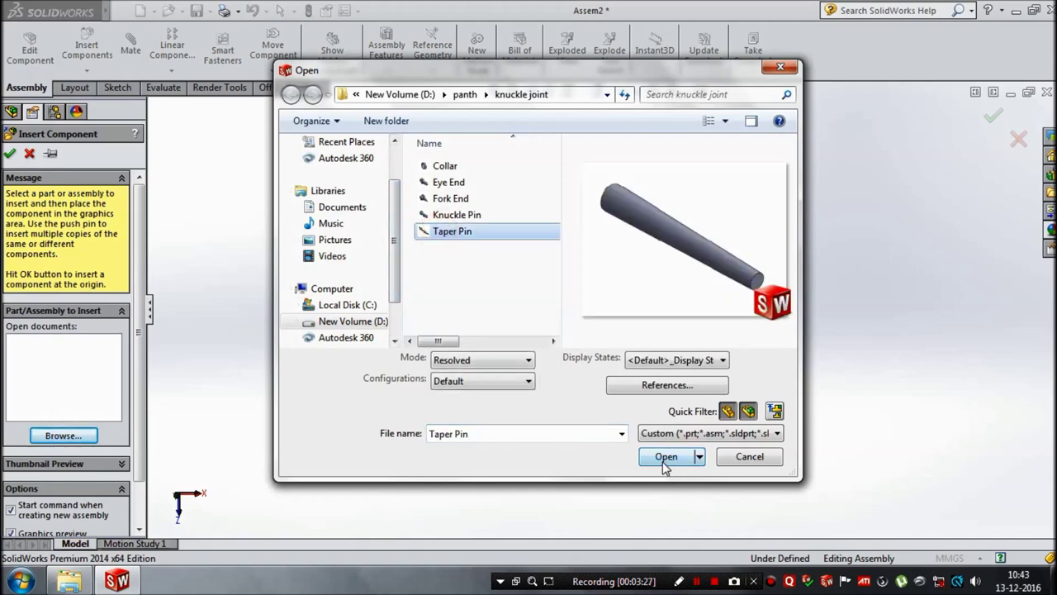
pyautogui.click(666, 457)
pyautogui.click(663, 340)
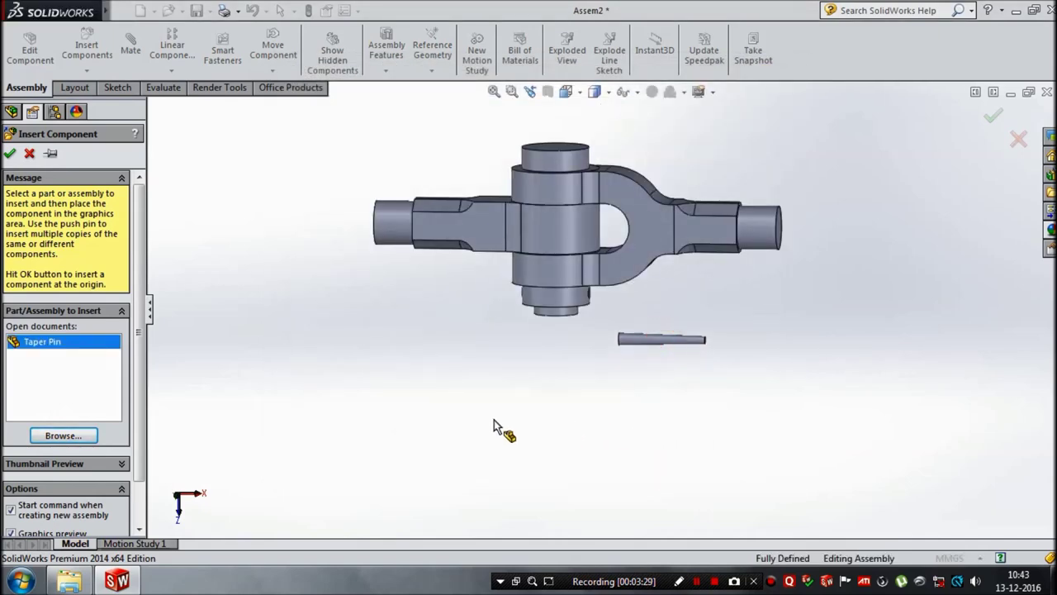
pyautogui.scroll(-3, 613, 363)
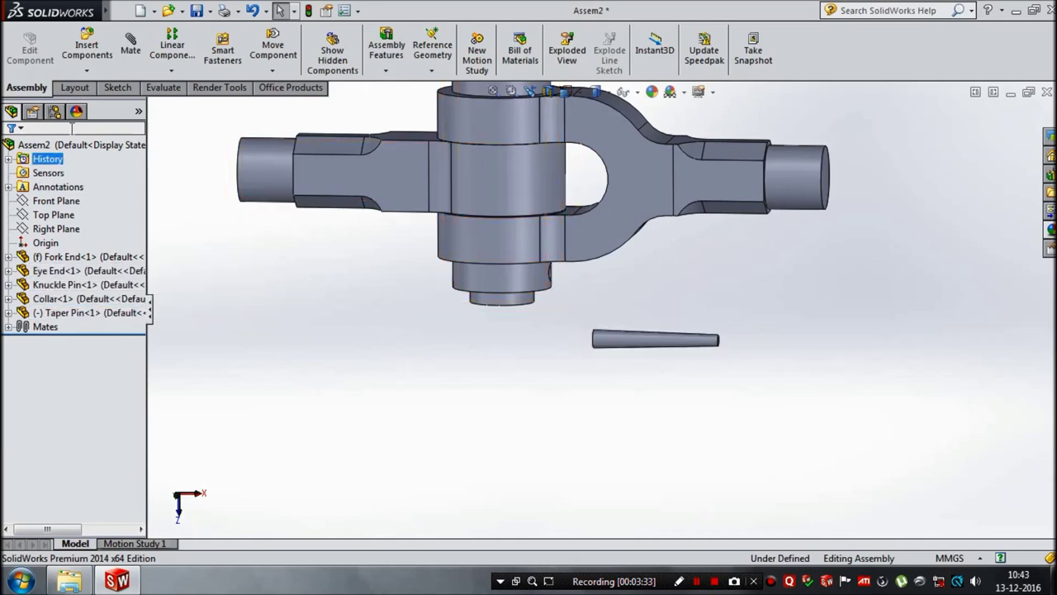
# Start a new mate between the Collar's Right Plane and the taper pin's end face
pyautogui.click(130, 48)
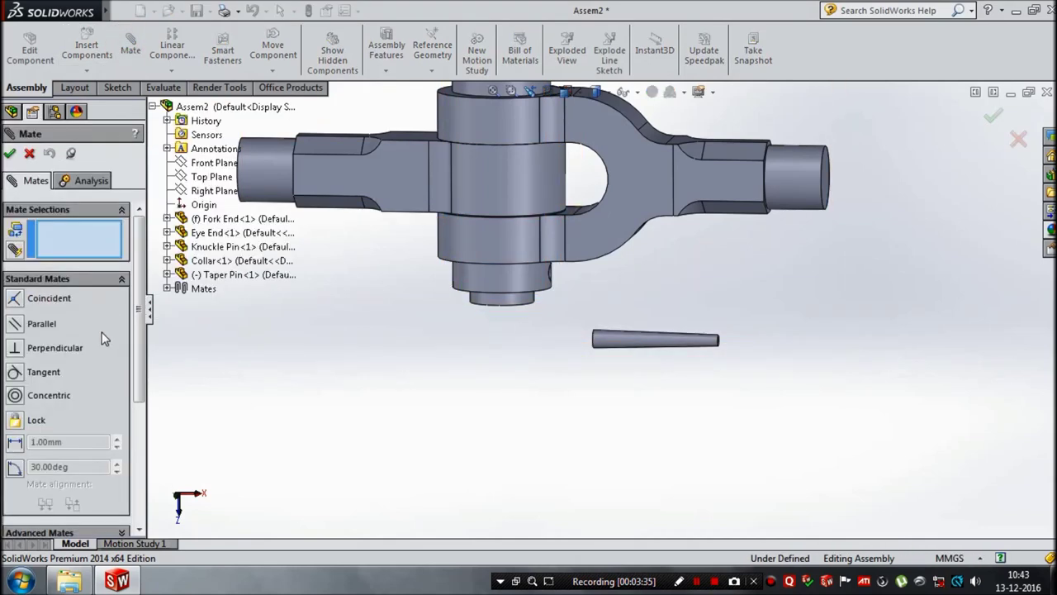
pyautogui.click(166, 277)
pyautogui.click(167, 281)
pyautogui.click(166, 281)
pyautogui.click(167, 260)
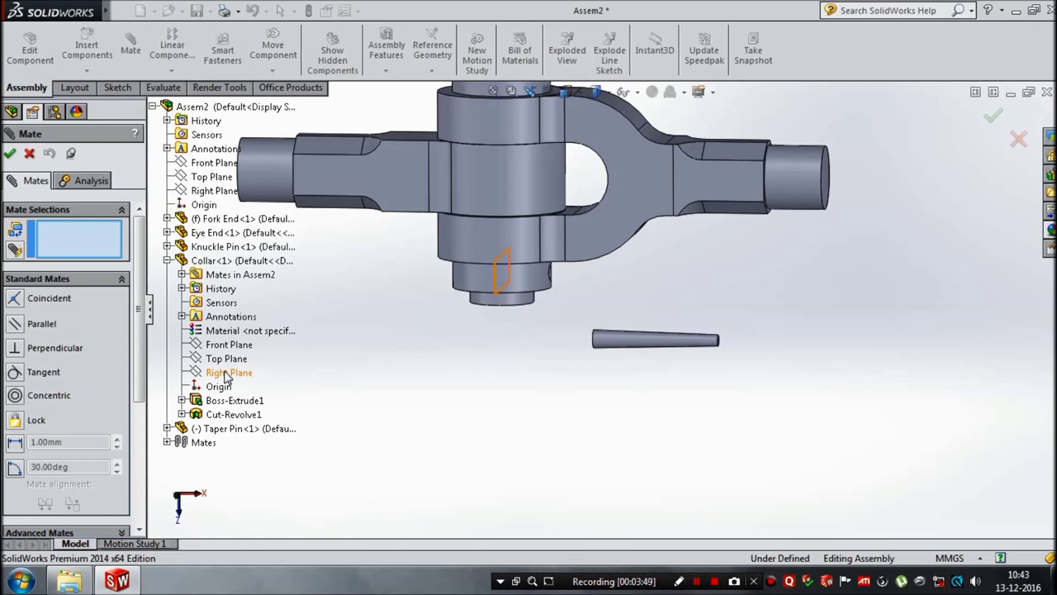
pyautogui.click(225, 373)
pyautogui.moveTo(426, 434); pyautogui.dragTo(476, 425, button='middle')
pyautogui.moveTo(621, 356)
pyautogui.mouseDown(button='middle')
pyautogui.moveTo(542, 401)
pyautogui.moveTo(444, 402)
pyautogui.moveTo(522, 405)
pyautogui.moveTo(575, 350)
pyautogui.mouseUp(button='middle')
pyautogui.scroll(-3, 637, 289)
pyautogui.click(646, 303)
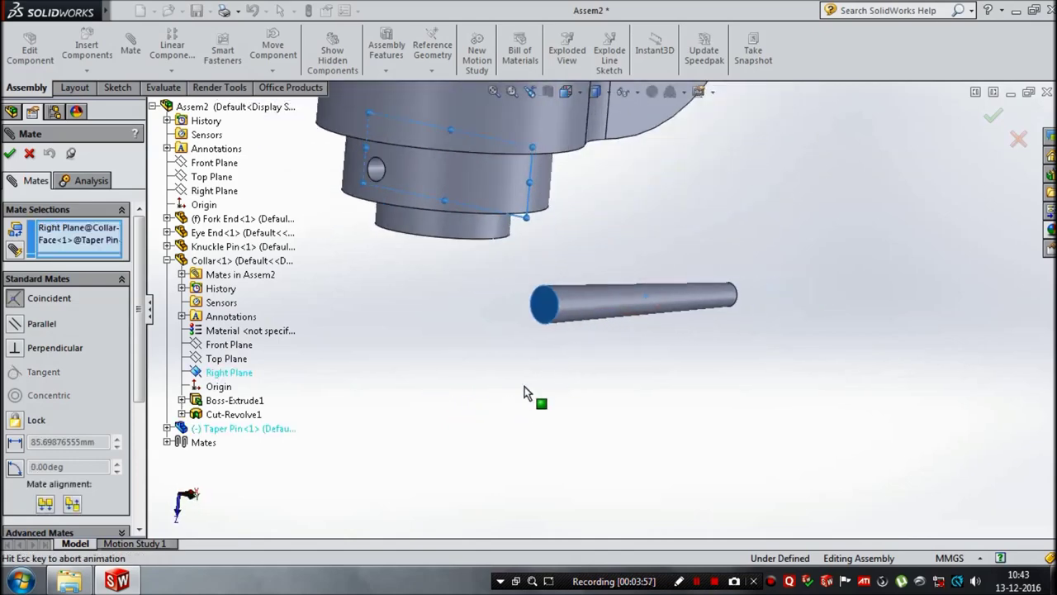
# Make it a 55 mm distance mate with alignment flipped toward the collar, and accept it
pyautogui.click(15, 442)
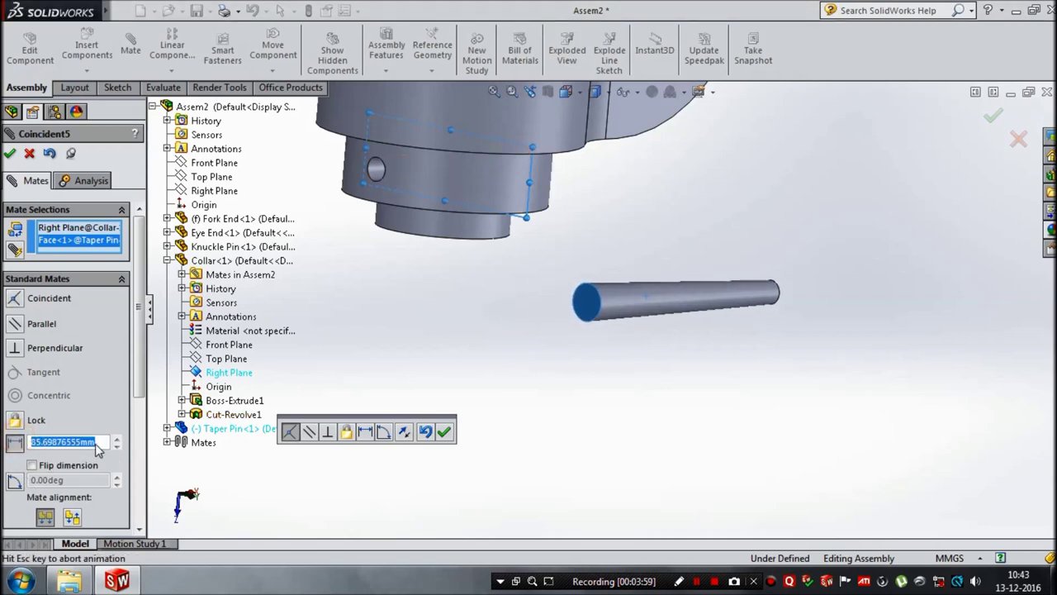
pyautogui.write('55')
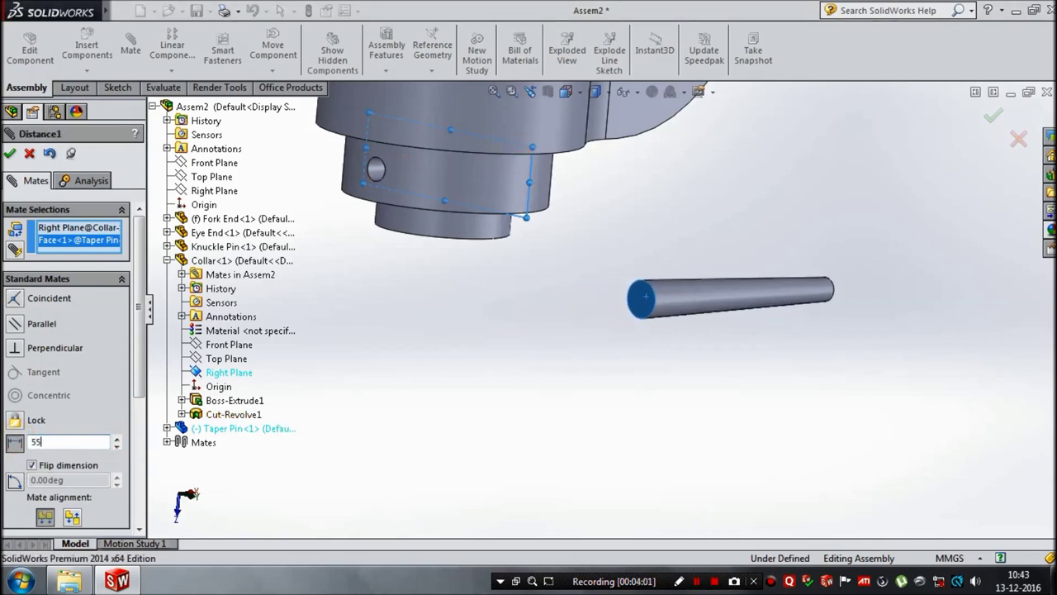
pyautogui.press('Return')
pyautogui.moveTo(773, 470); pyautogui.dragTo(732, 443, button='middle')
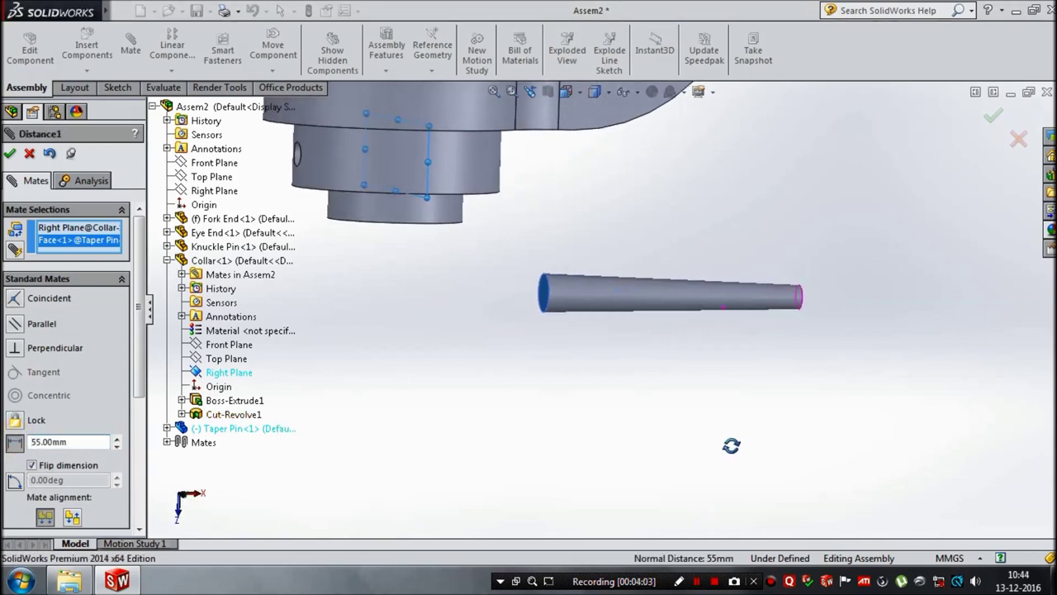
pyautogui.click(73, 519)
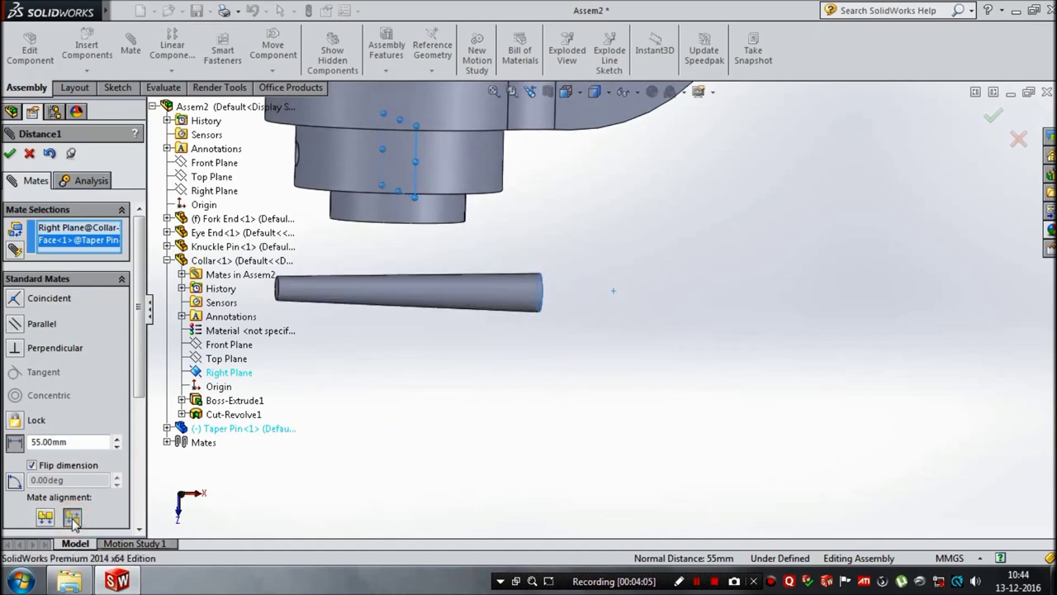
pyautogui.scroll(2, 649, 485)
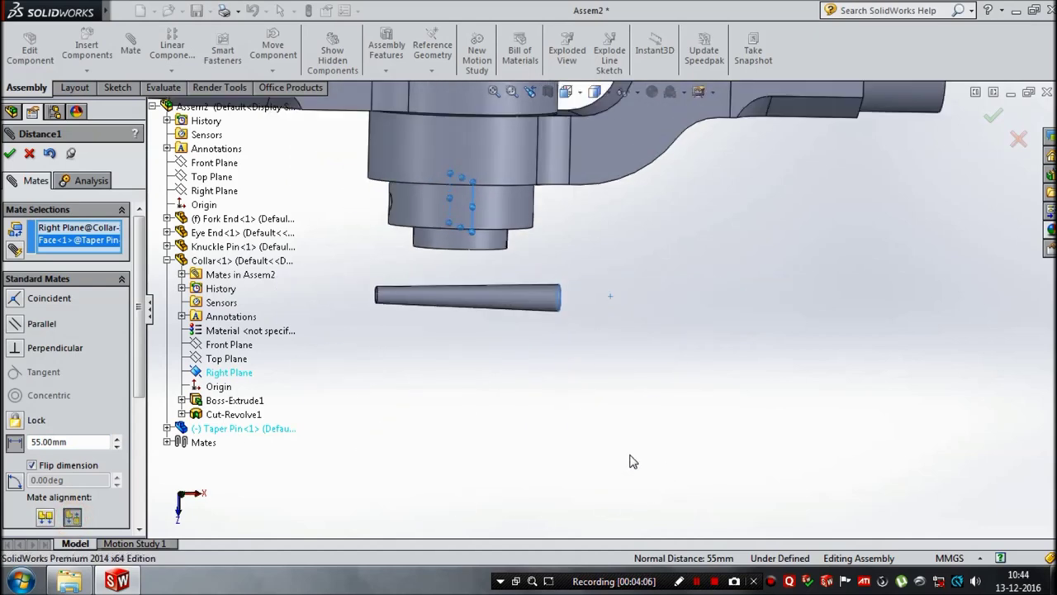
pyautogui.click(9, 153)
pyautogui.moveTo(465, 402); pyautogui.dragTo(548, 396, button='middle')
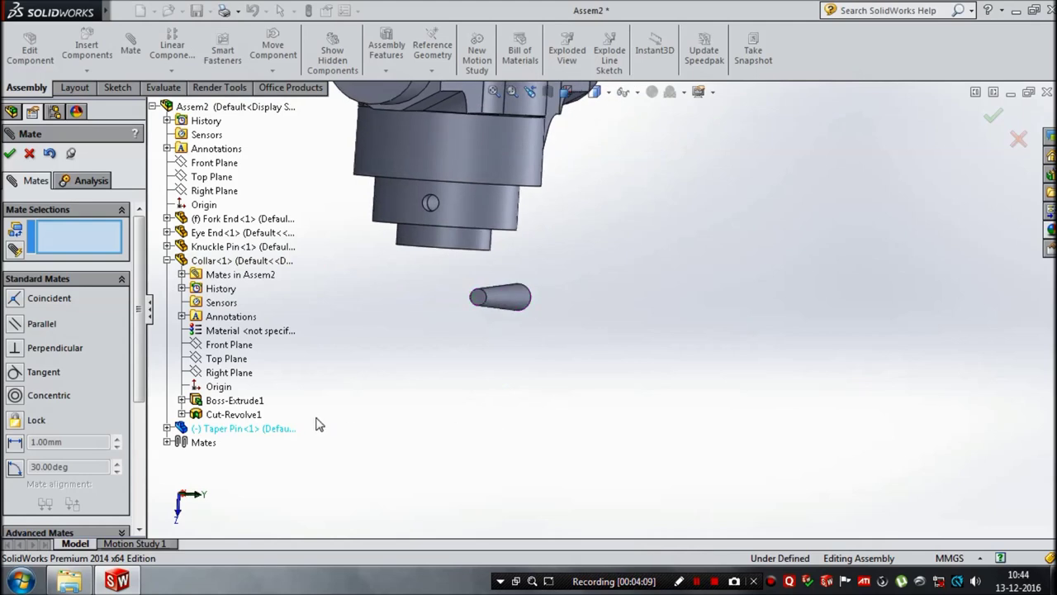
# Make the Collar's Top Plane and the Taper Pin's Top Plane coincident
pyautogui.click(218, 360)
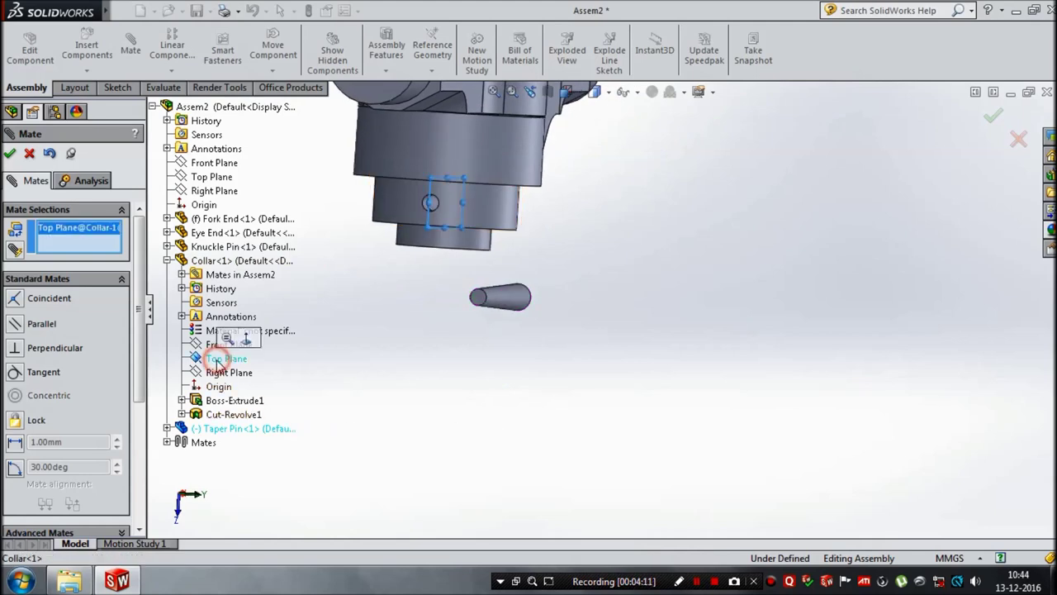
pyautogui.click(168, 428)
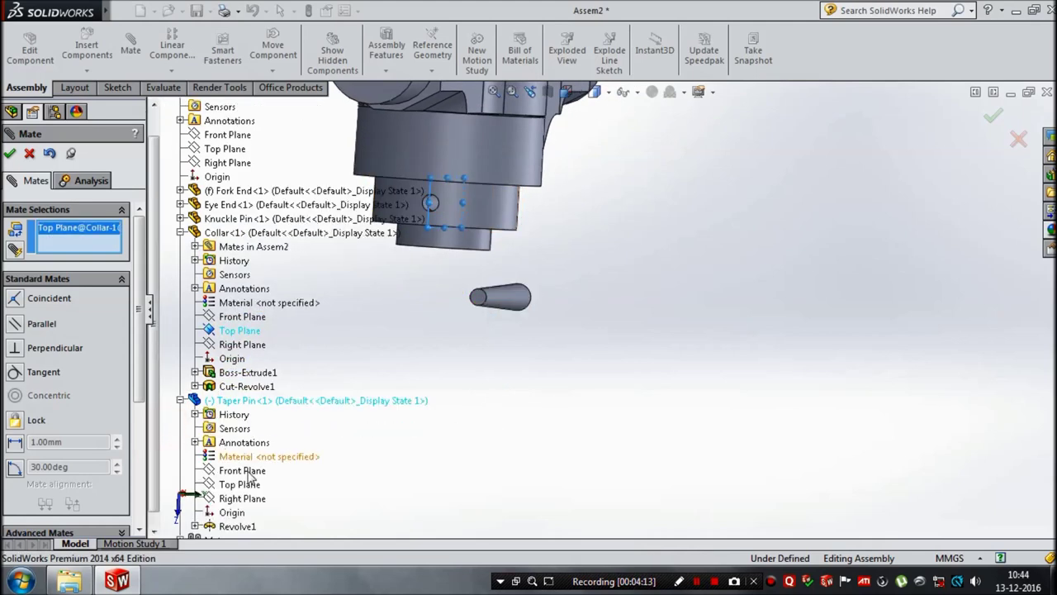
pyautogui.click(252, 487)
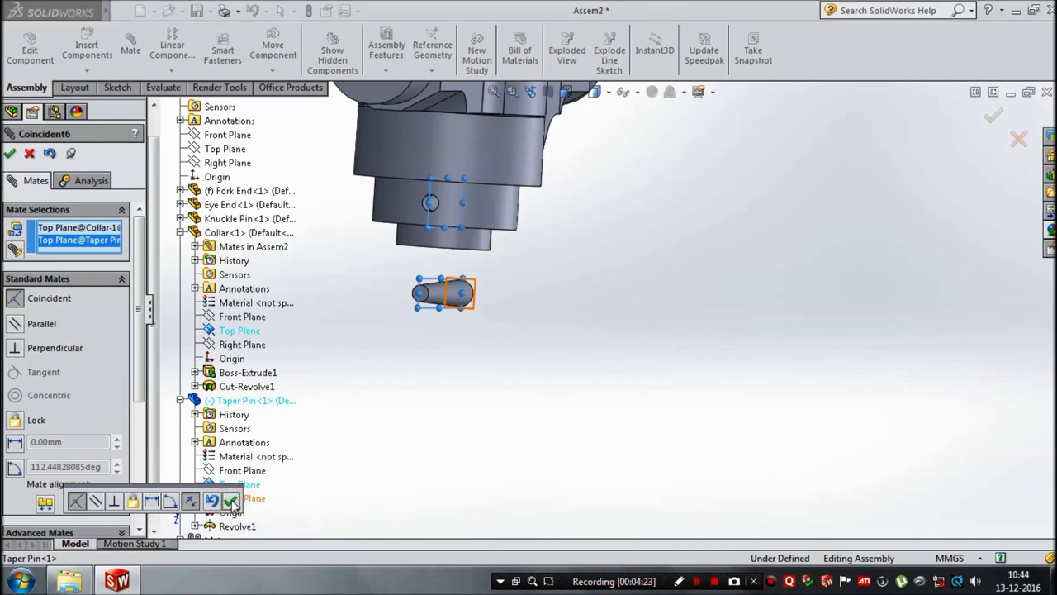
pyautogui.click(231, 501)
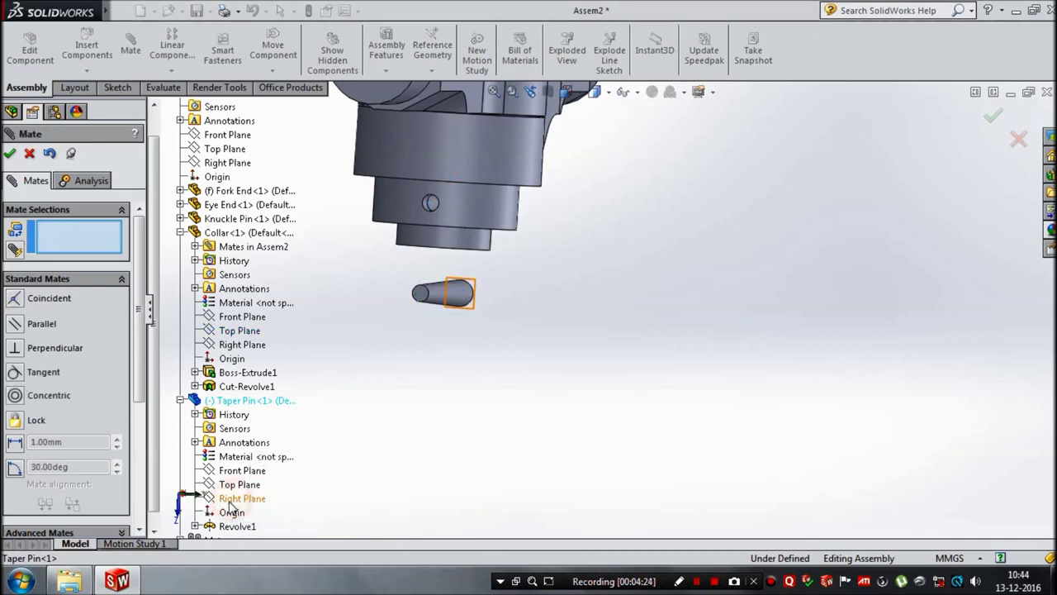
# Select the Taper Pin's Front Plane and the Fork End face as mate references
pyautogui.click(180, 233)
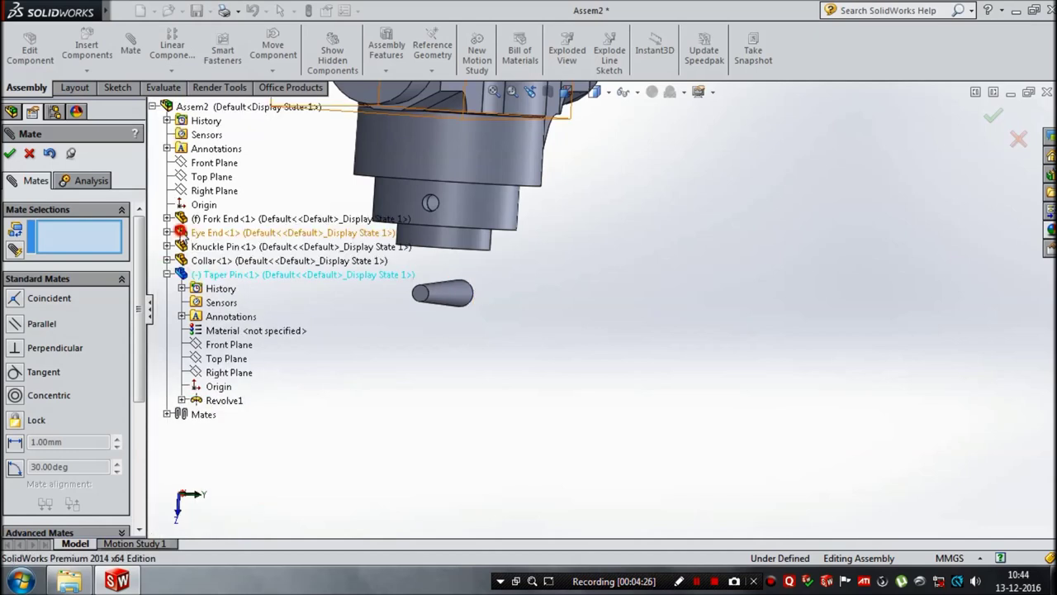
pyautogui.click(226, 345)
pyautogui.moveTo(500, 467); pyautogui.dragTo(511, 372, button='middle')
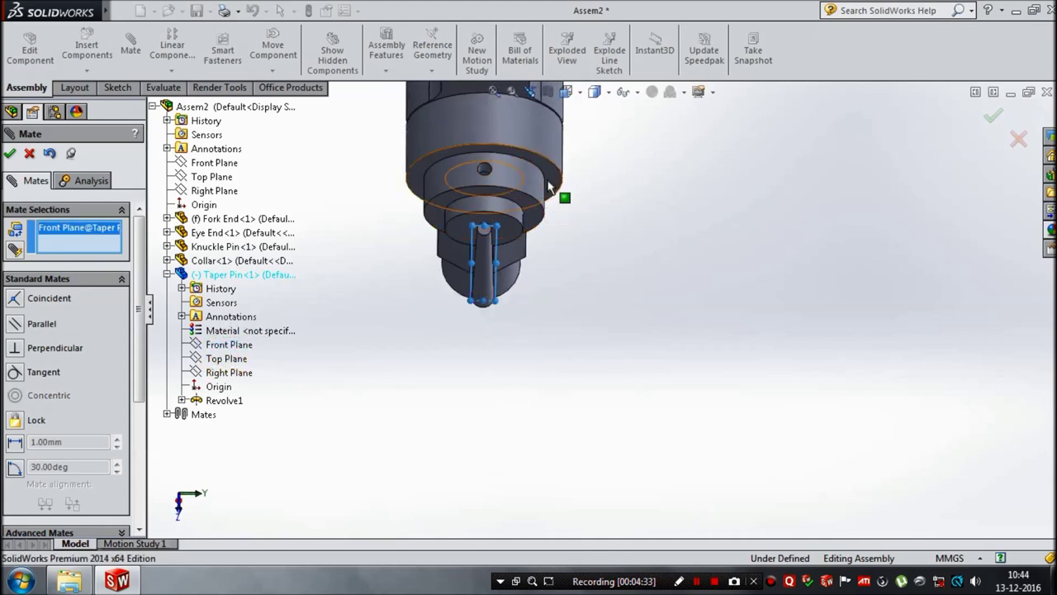
pyautogui.click(547, 185)
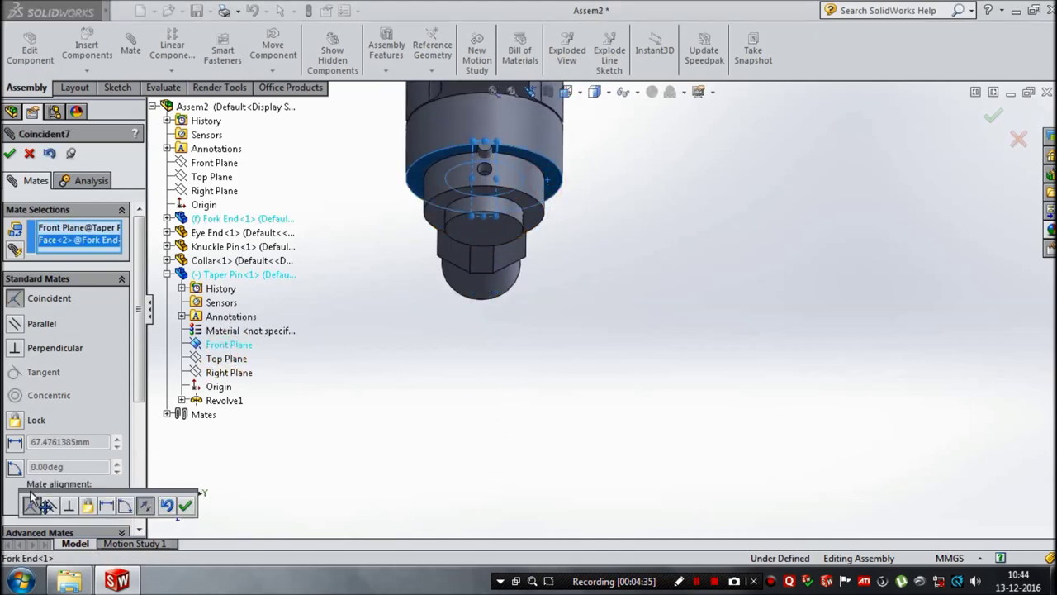
# Set a 13.50 mm (27.5/2) distance between them, accept it, and finish mating
pyautogui.click(14, 444)
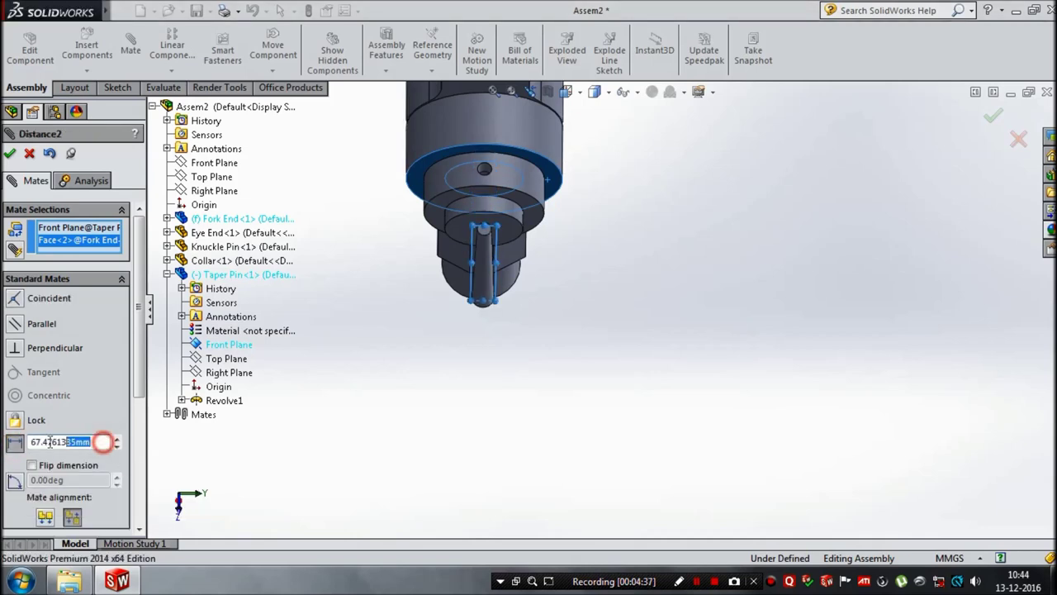
pyautogui.write('3')
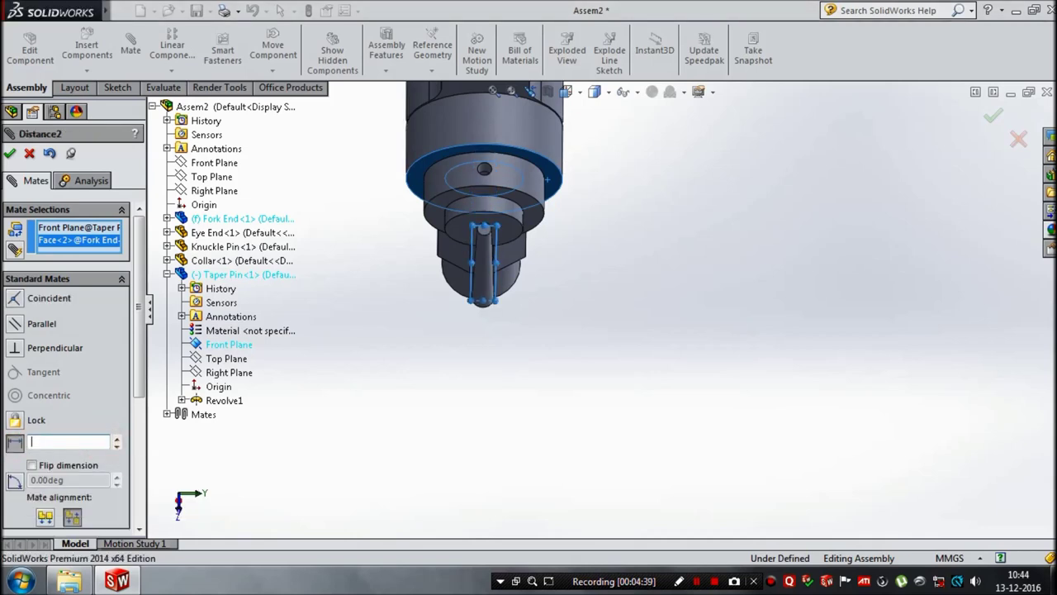
pyautogui.write('5')
pyautogui.press('Return')
pyautogui.doubleClick(91, 442)
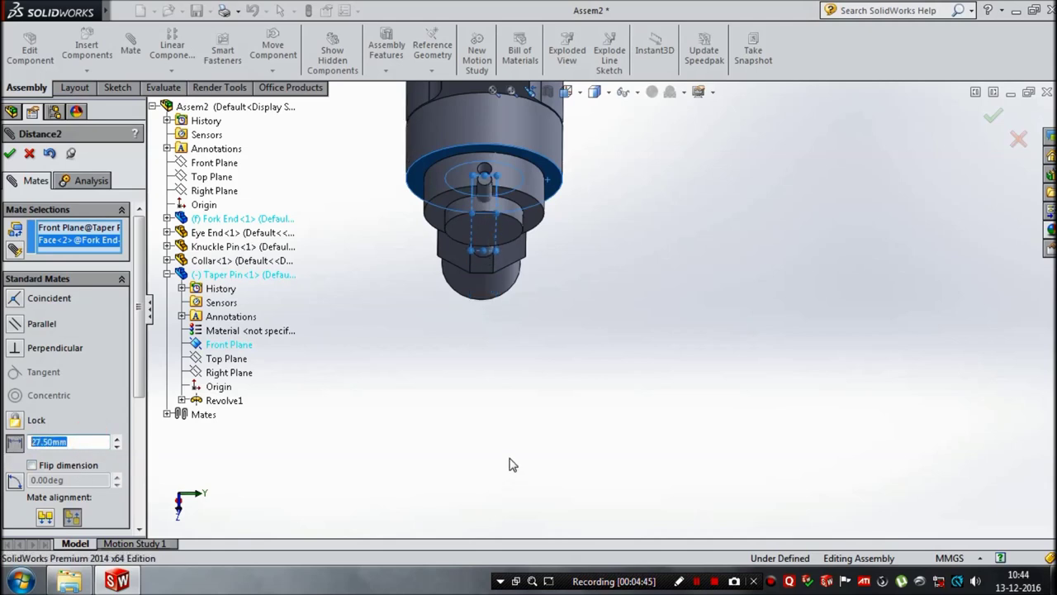
pyautogui.write('27/2')
pyautogui.press('Return')
pyautogui.moveTo(814, 364); pyautogui.dragTo(707, 377, button='middle')
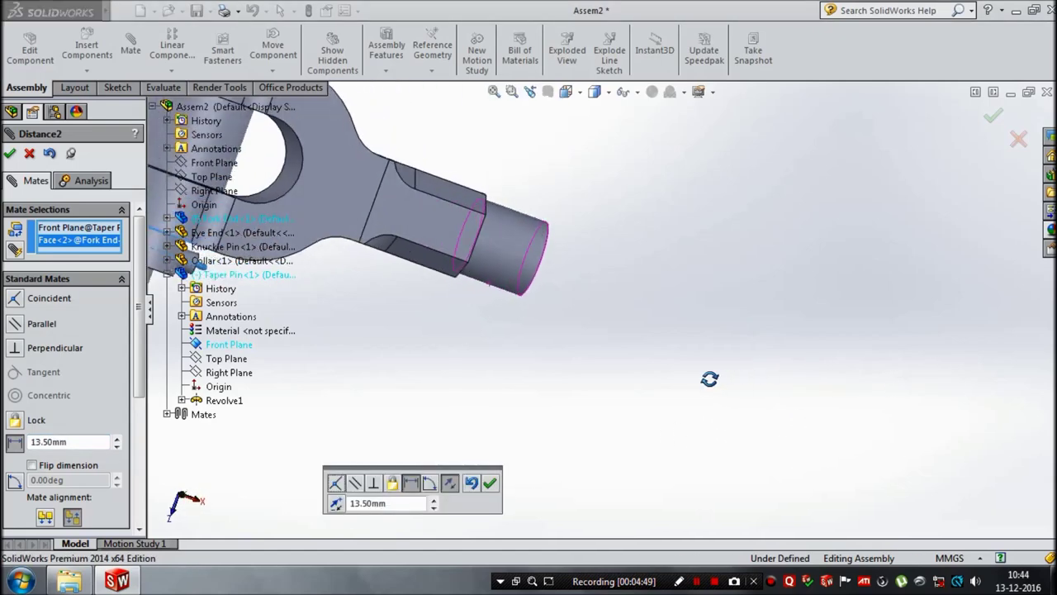
pyautogui.scroll(5, 722, 389)
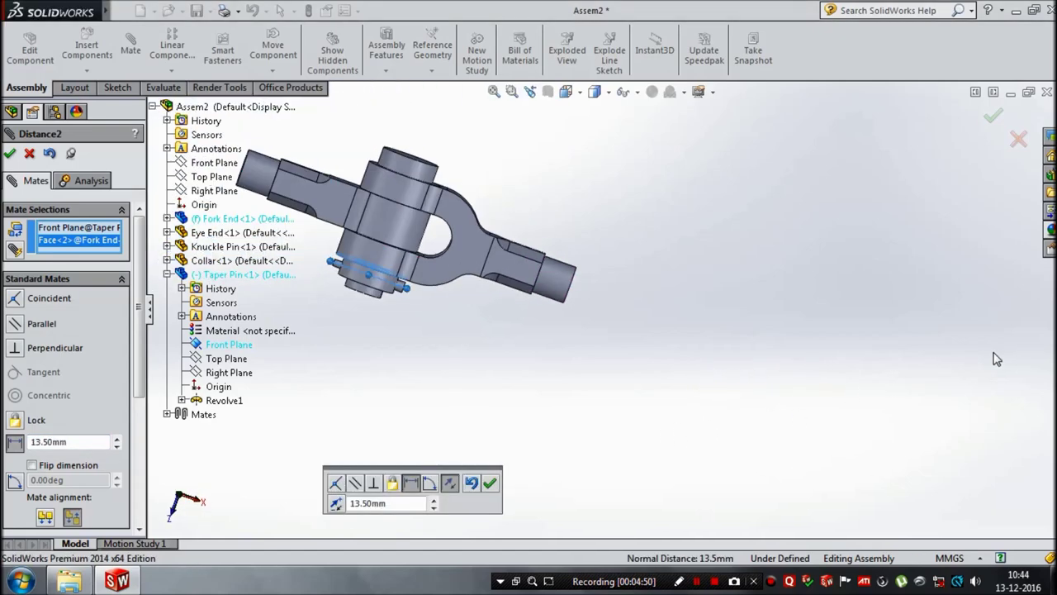
pyautogui.click(9, 155)
pyautogui.click(10, 155)
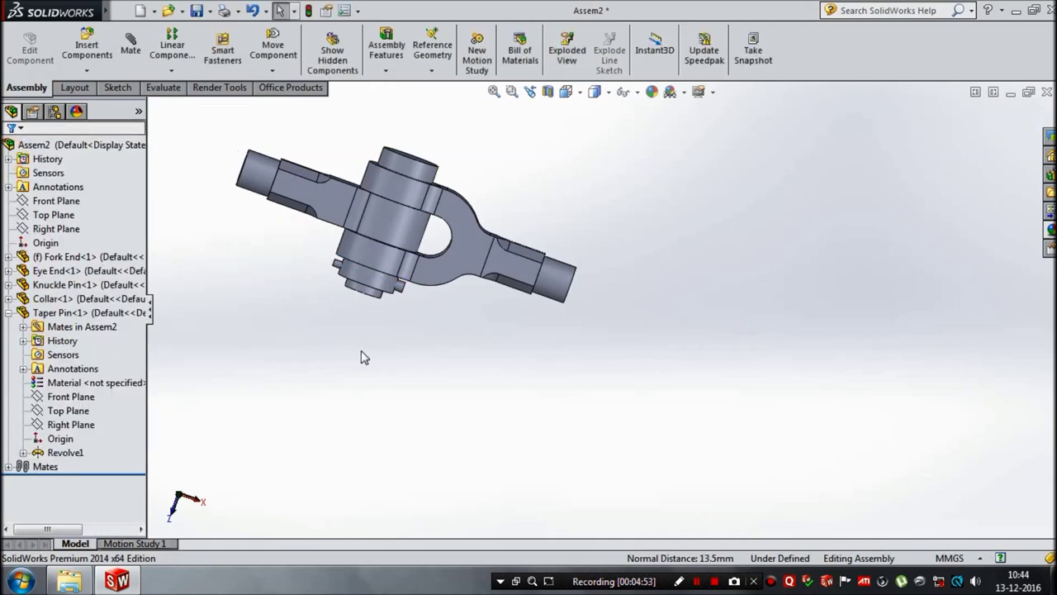
pyautogui.click(9, 312)
pyautogui.moveTo(353, 373)
pyautogui.mouseDown(button='middle')
pyautogui.moveTo(413, 392)
pyautogui.moveTo(432, 303)
pyautogui.mouseUp(button='middle')
pyautogui.scroll(-5, 433, 302)
pyautogui.scroll(-3, 507, 288)
pyautogui.moveTo(442, 255)
pyautogui.keyDown('ctrl'); pyautogui.mouseDown(button='middle')
pyautogui.moveTo(385, 228)
pyautogui.moveTo(404, 215)
pyautogui.mouseUp(button='middle'); pyautogui.keyUp('ctrl')
pyautogui.scroll(3, 432, 347)
pyautogui.scroll(5, 432, 361)
pyautogui.moveTo(584, 389)
pyautogui.mouseDown(button='middle')
pyautogui.moveTo(604, 353)
pyautogui.moveTo(617, 388)
pyautogui.moveTo(576, 418)
pyautogui.moveTo(557, 418)
pyautogui.moveTo(567, 439)
pyautogui.mouseUp(button='middle')
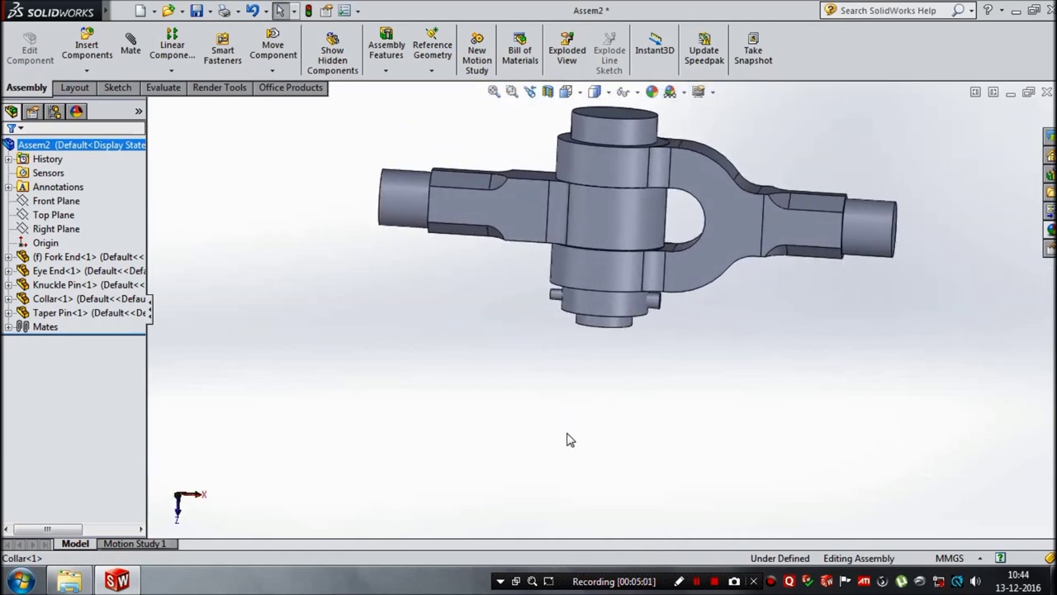
pyautogui.scroll(3, 568, 440)
pyautogui.moveTo(623, 416)
pyautogui.mouseDown(button='middle')
pyautogui.moveTo(696, 404)
pyautogui.moveTo(644, 420)
pyautogui.mouseUp(button='middle')
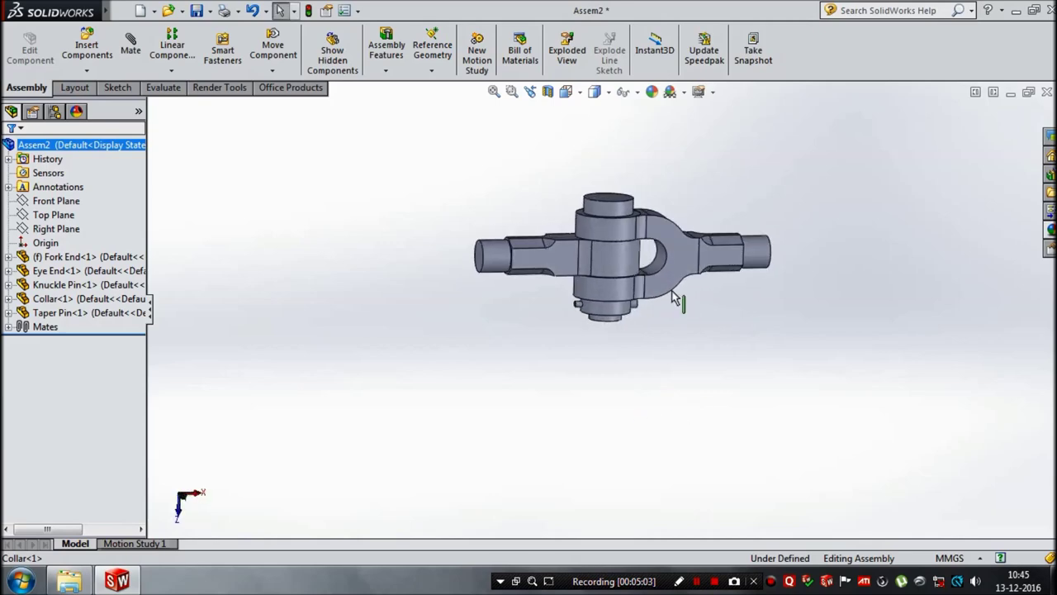
pyautogui.scroll(-5, 633, 352)
pyautogui.moveTo(633, 352)
pyautogui.mouseDown(button='middle')
pyautogui.moveTo(573, 377)
pyautogui.moveTo(699, 411)
pyautogui.moveTo(642, 416)
pyautogui.mouseUp(button='middle')
pyautogui.scroll(3, 625, 306)
pyautogui.scroll(-3, 609, 302)
pyautogui.scroll(1, 557, 345)
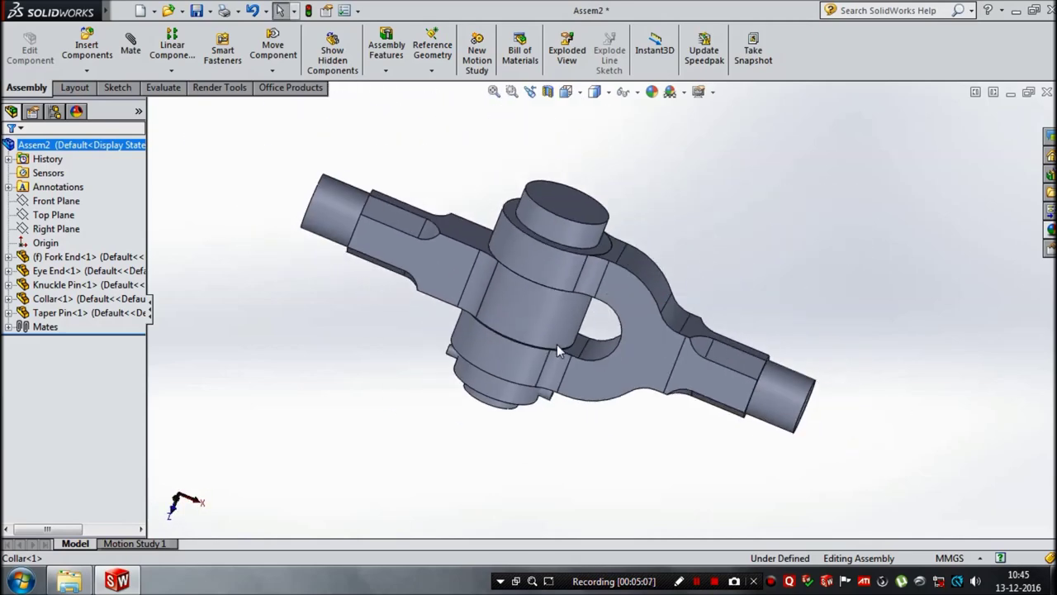
pyautogui.scroll(-1, 413, 322)
pyautogui.moveTo(529, 368)
pyautogui.mouseDown(button='middle')
pyautogui.moveTo(538, 335)
pyautogui.moveTo(531, 356)
pyautogui.mouseUp(button='middle')
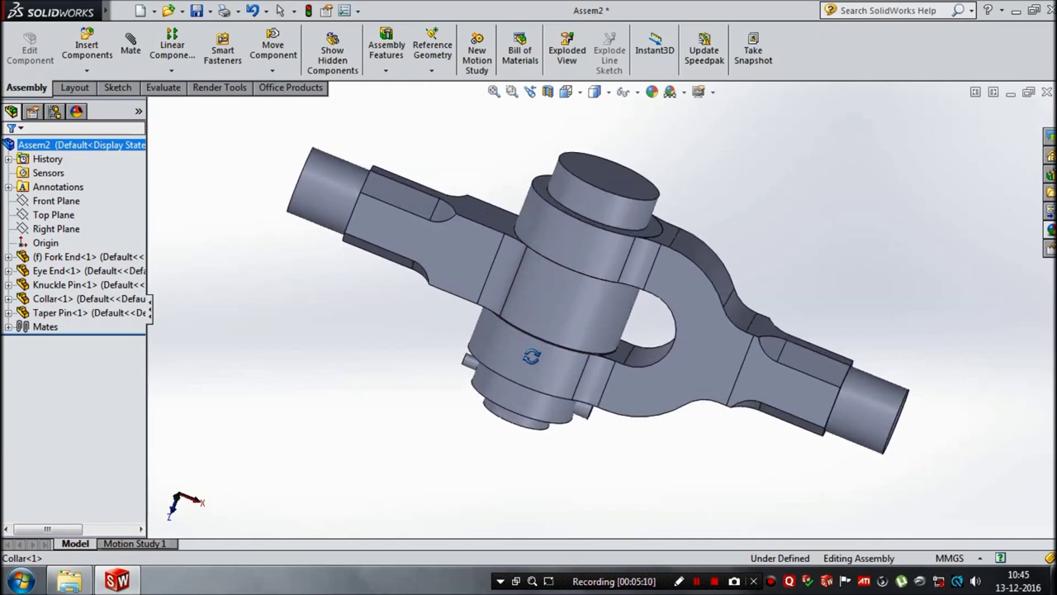
pyautogui.click(386, 450)
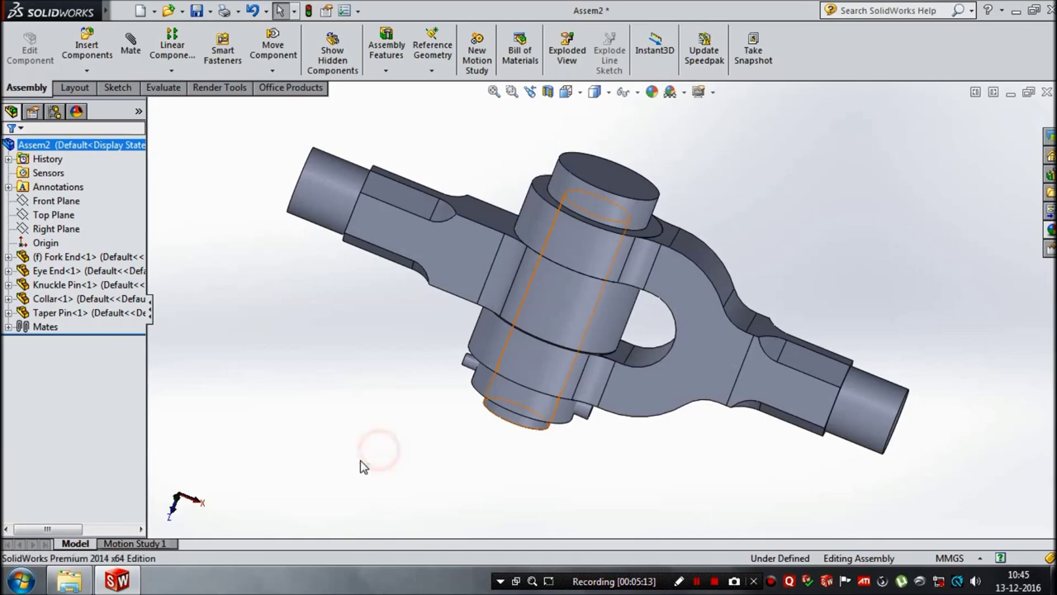